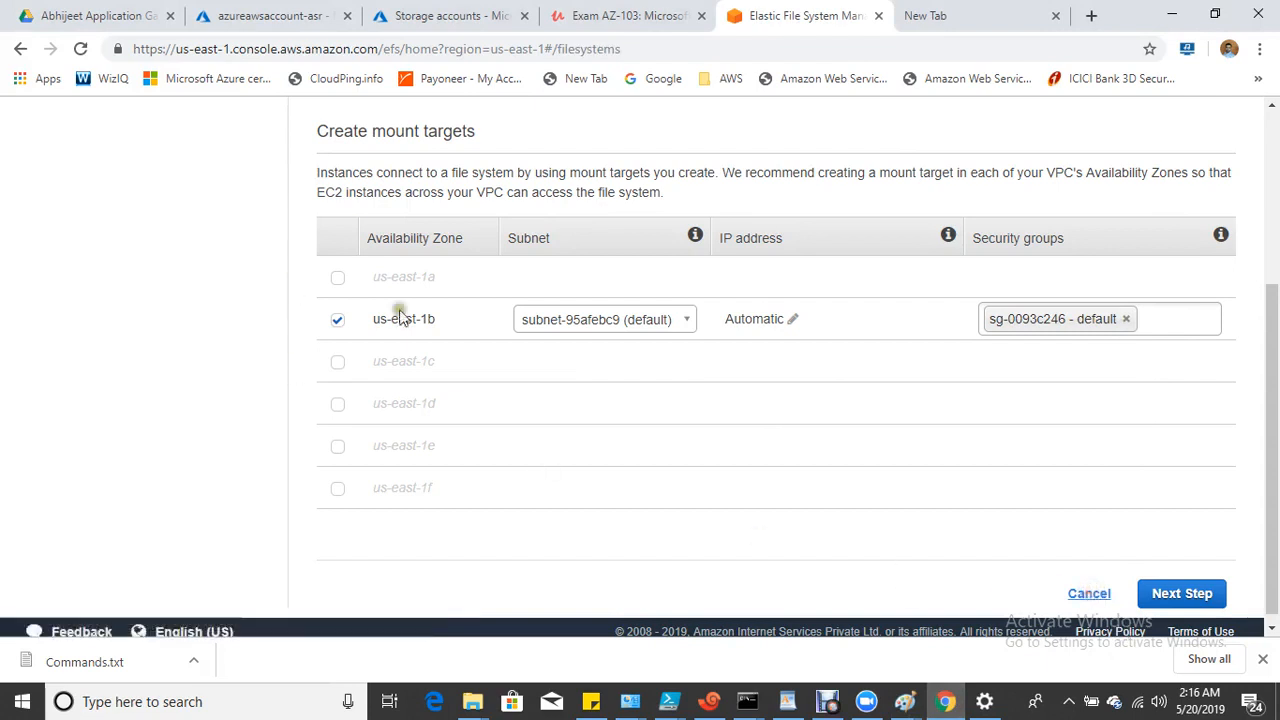
Open the list of EC2 security groups in the N. Virginia region.
{"action": "left_click", "coordinate": [95, 118]}
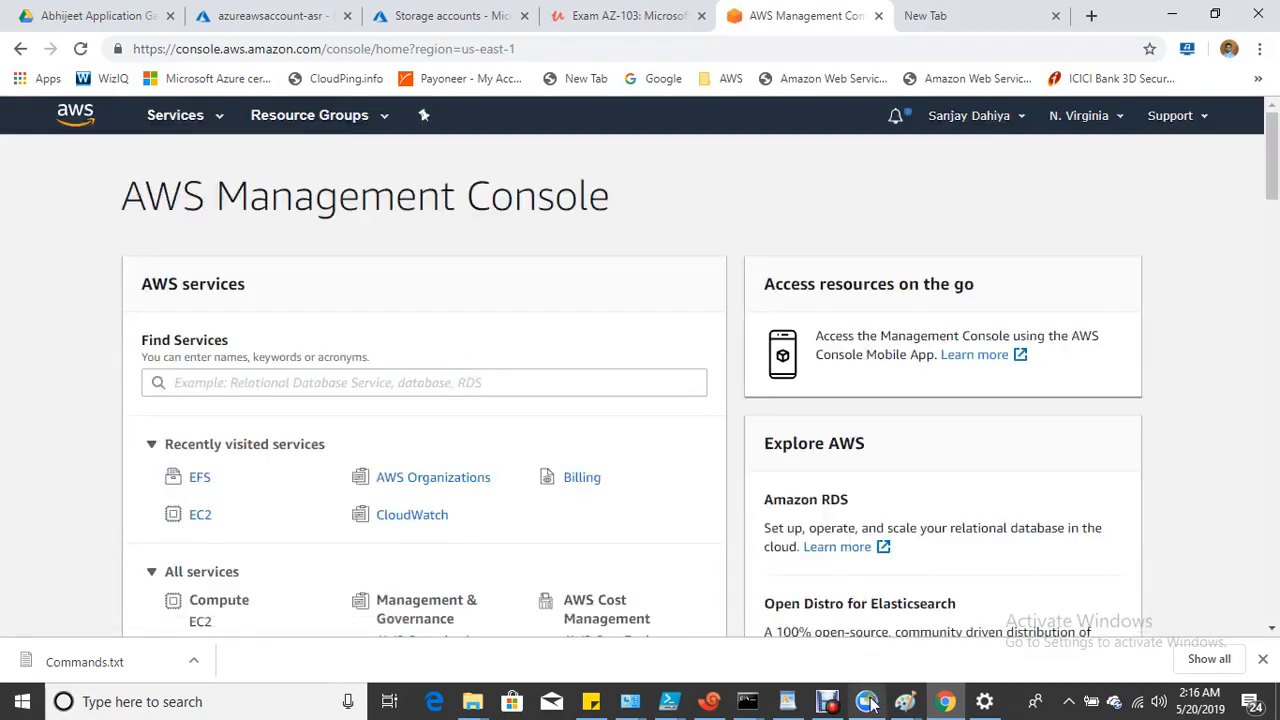
{"action": "left_click", "coordinate": [830, 704]}
{"action": "left_click", "coordinate": [830, 704]}
{"action": "left_click", "coordinate": [197, 514]}
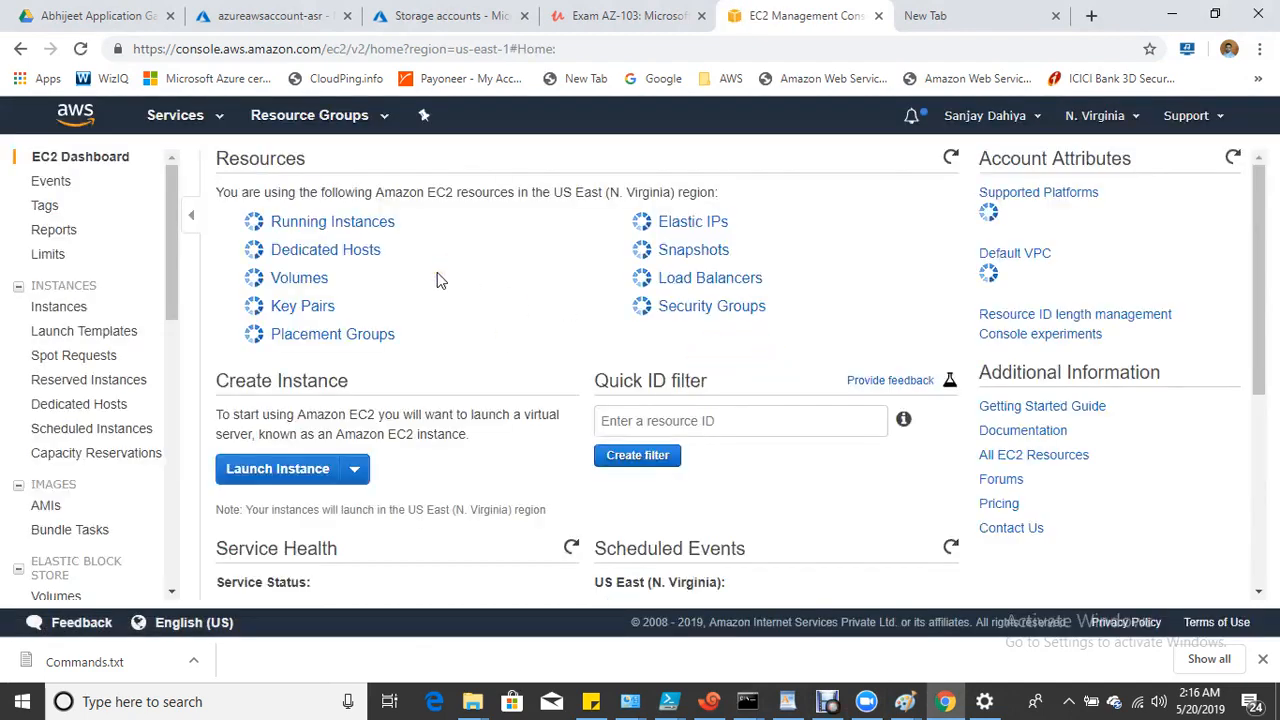
{"action": "left_click", "coordinate": [706, 297]}
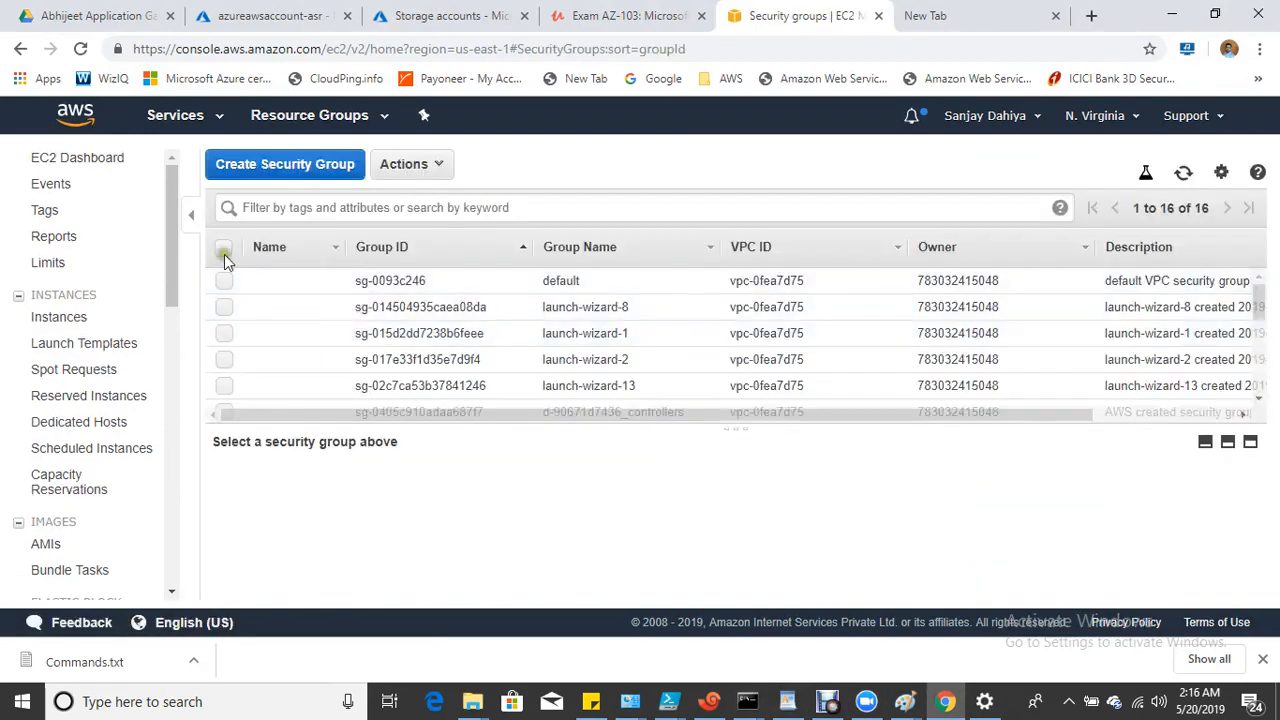
Select all security groups and delete every one that can be deleted.
{"action": "left_click", "coordinate": [224, 247]}
{"action": "left_click", "coordinate": [410, 164]}
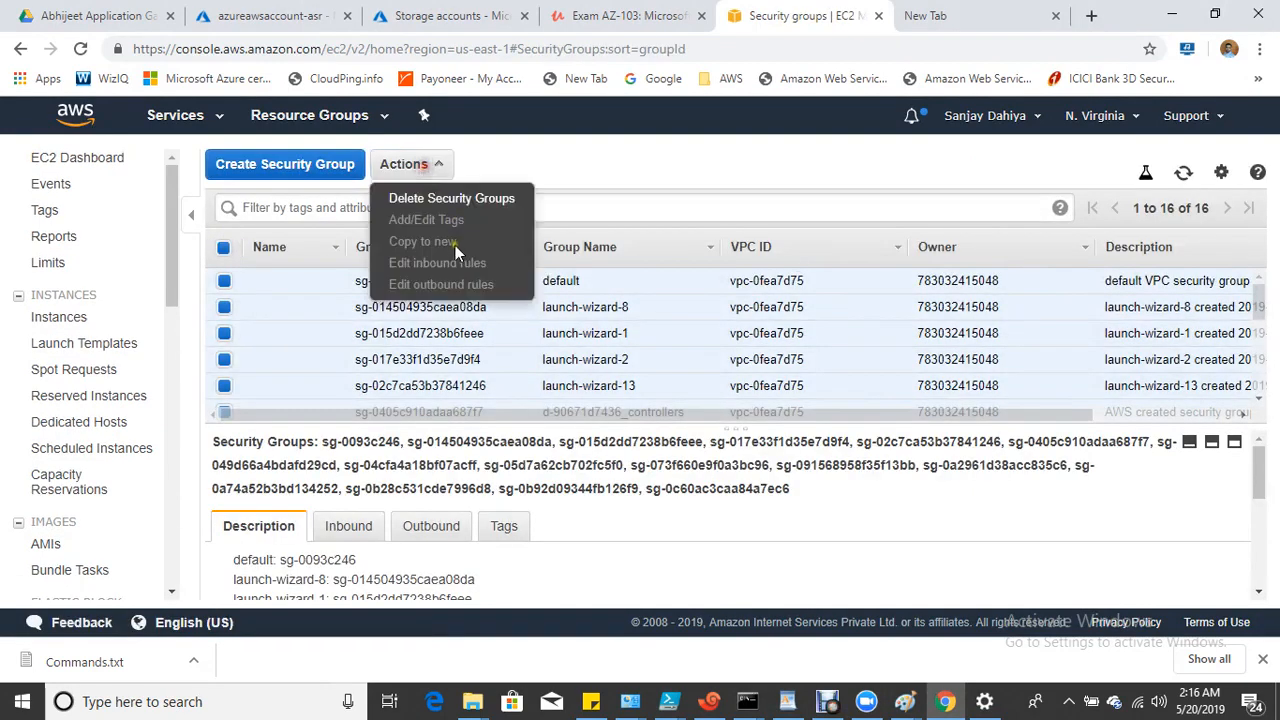
{"action": "left_click", "coordinate": [452, 200]}
{"action": "scroll", "coordinate": [1073, 510], "scroll_direction": "down", "scroll_amount": 1}
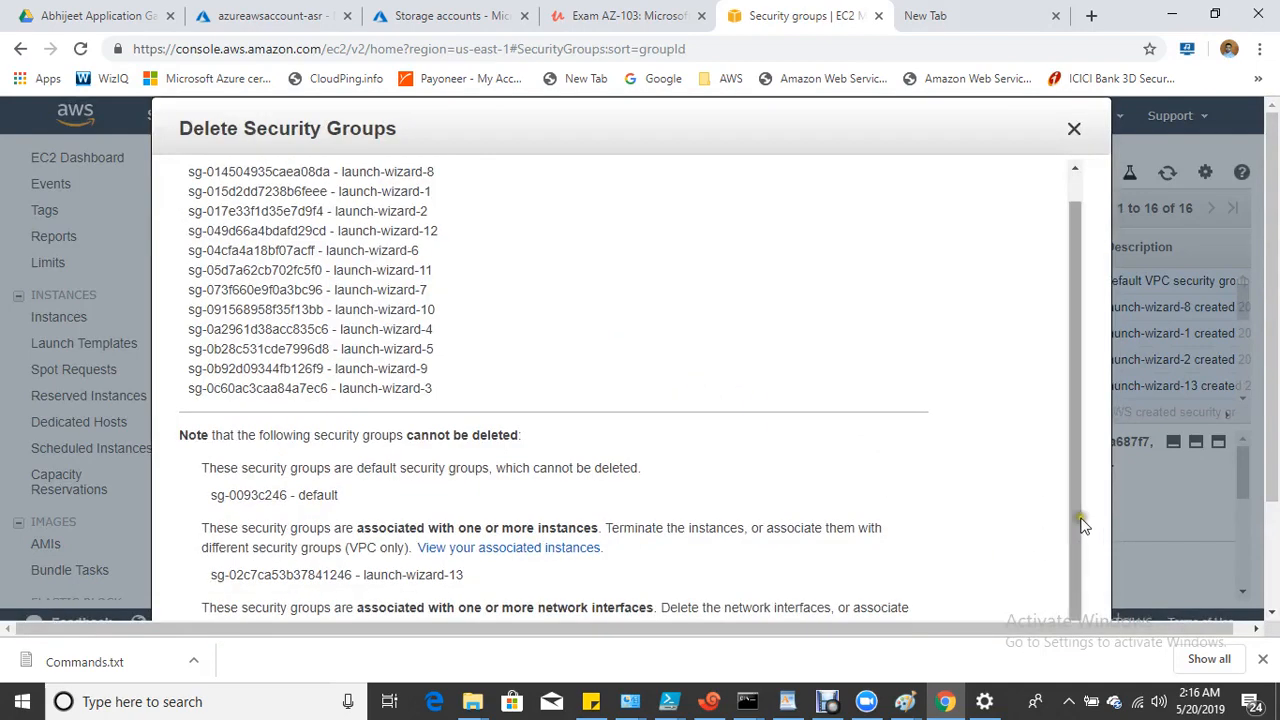
{"action": "scroll", "coordinate": [1247, 424], "scroll_direction": "down", "scroll_amount": 2}
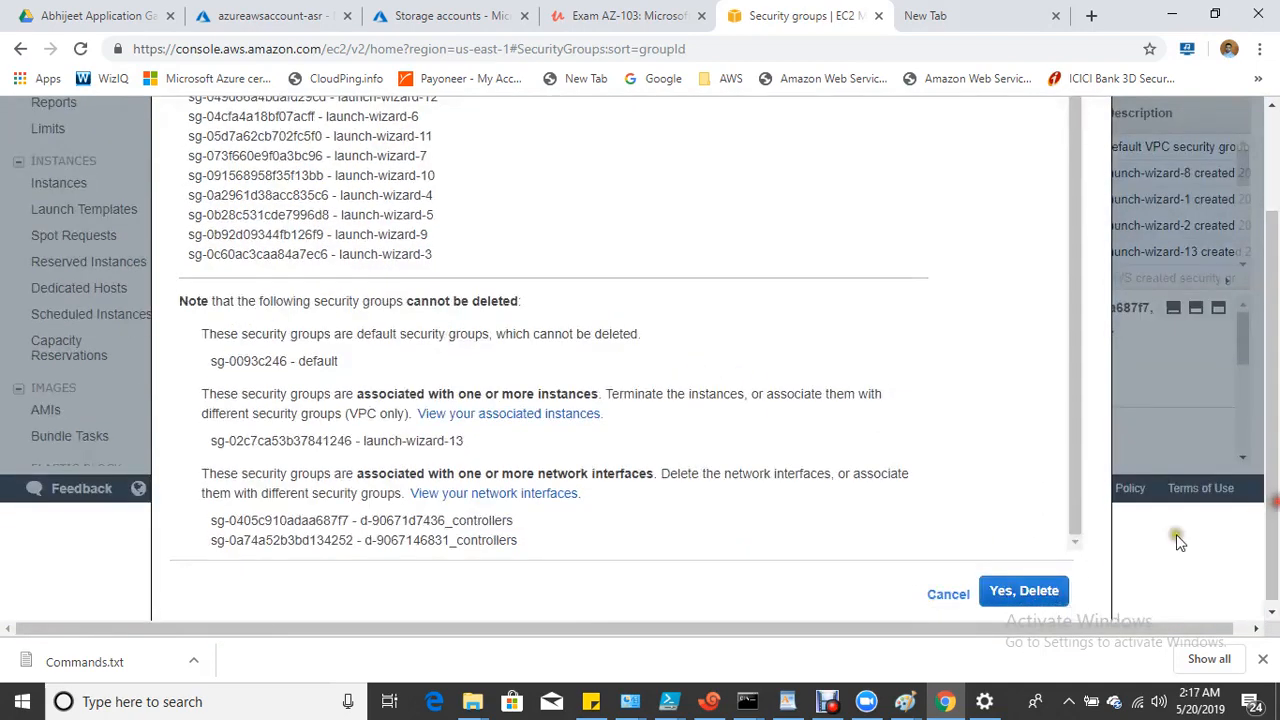
{"action": "left_click", "coordinate": [1015, 591]}
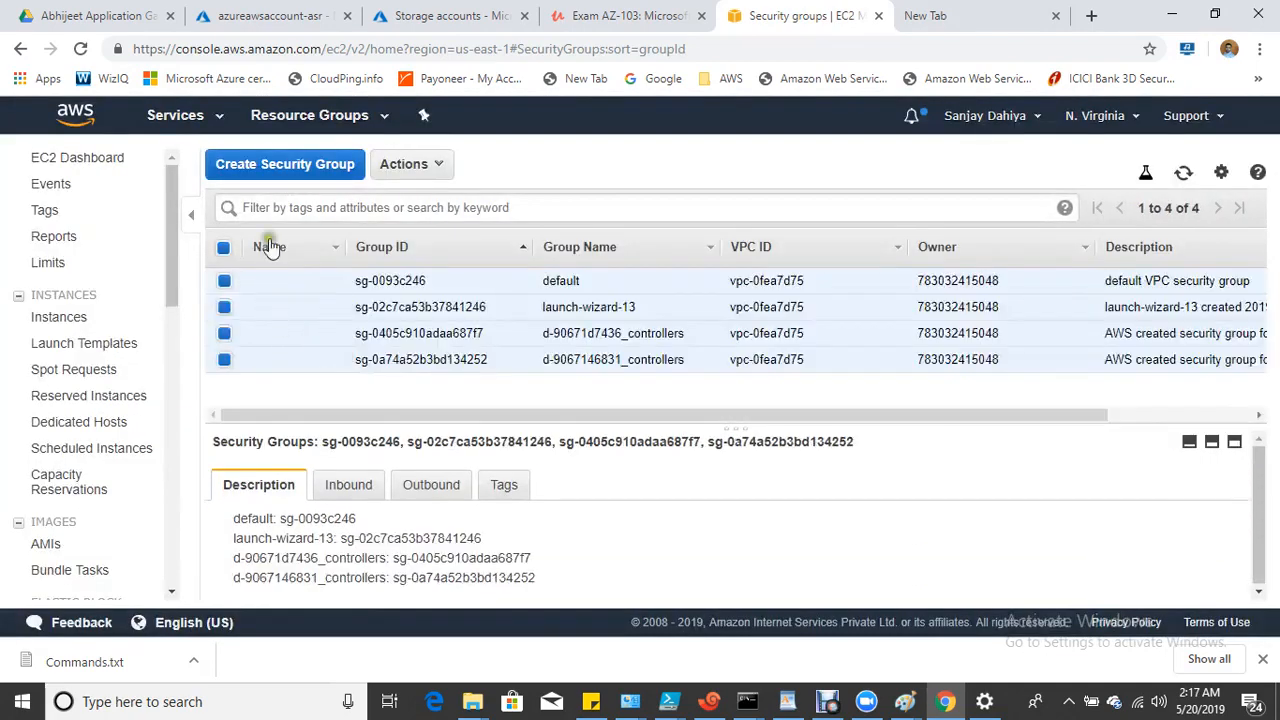
Start a new security group in the default VPC with EFS-SG as both its name and description.
{"action": "left_click", "coordinate": [257, 178]}
{"action": "left_click", "coordinate": [492, 187]}
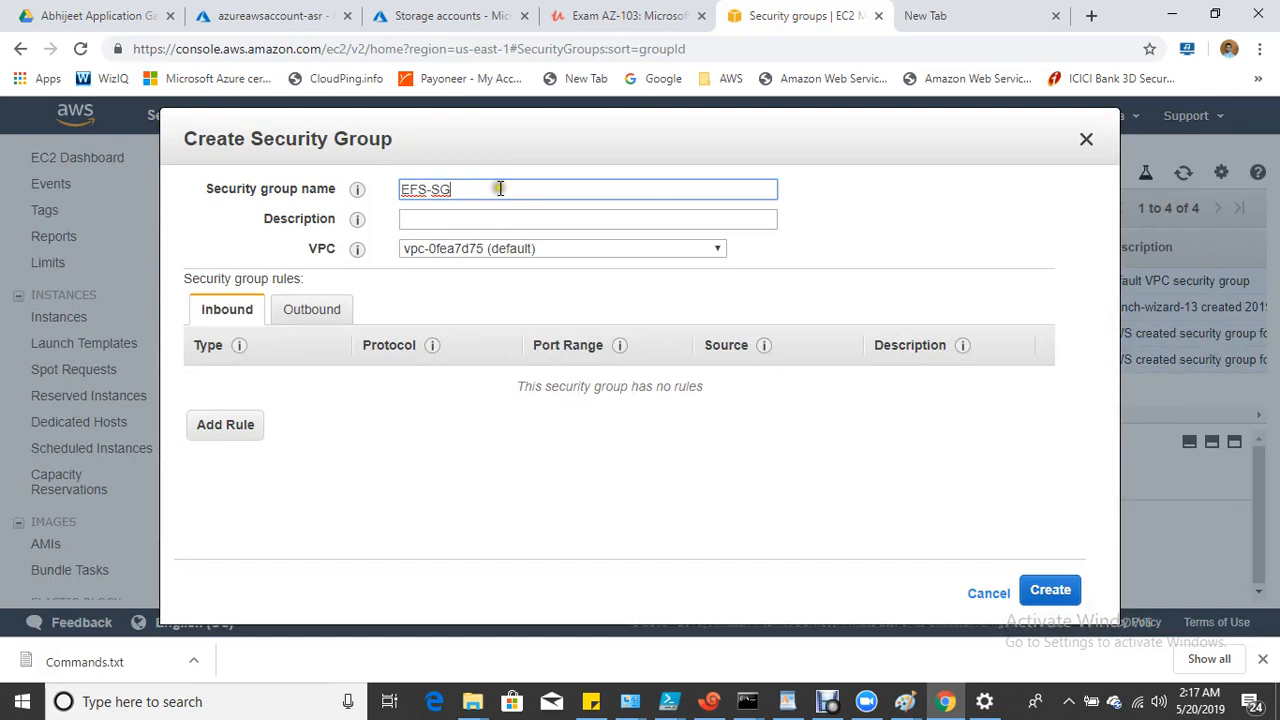
{"action": "key", "text": "ctrl+a"}
{"action": "key", "text": "ctrl+c"}
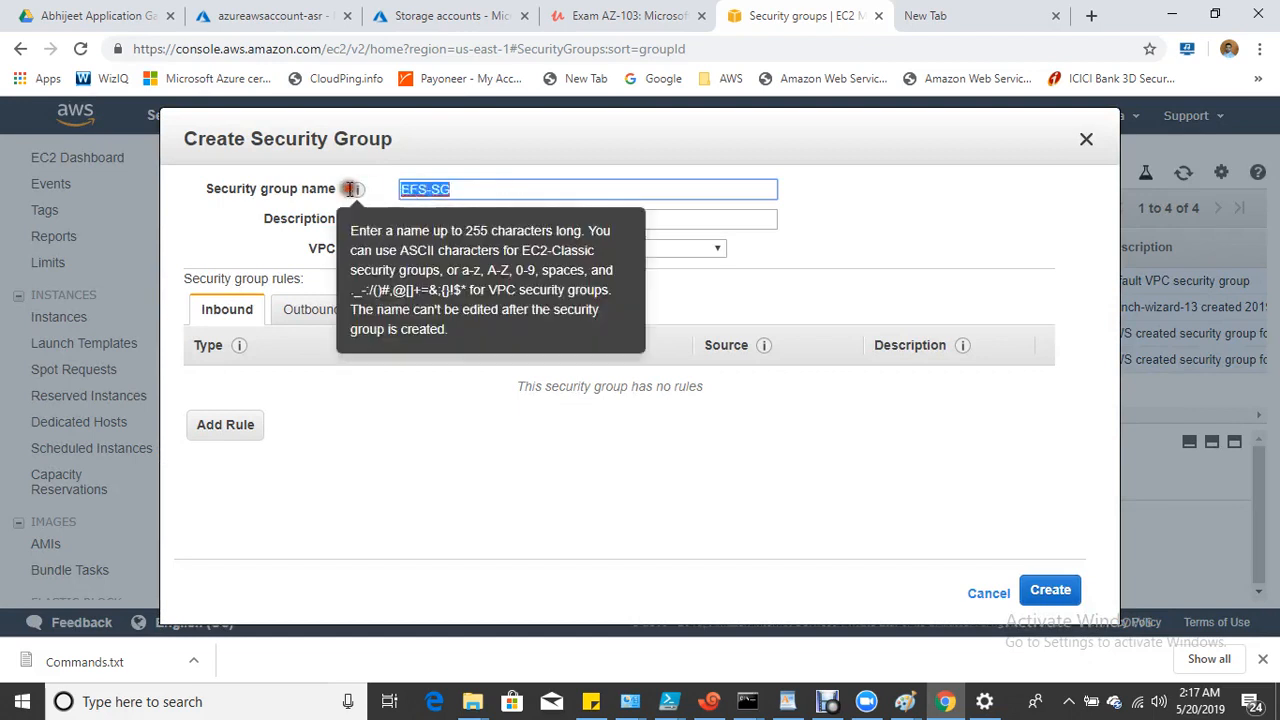
{"action": "left_click", "coordinate": [670, 217]}
{"action": "key", "text": "ctrl+v"}
{"action": "left_click", "coordinate": [572, 280]}
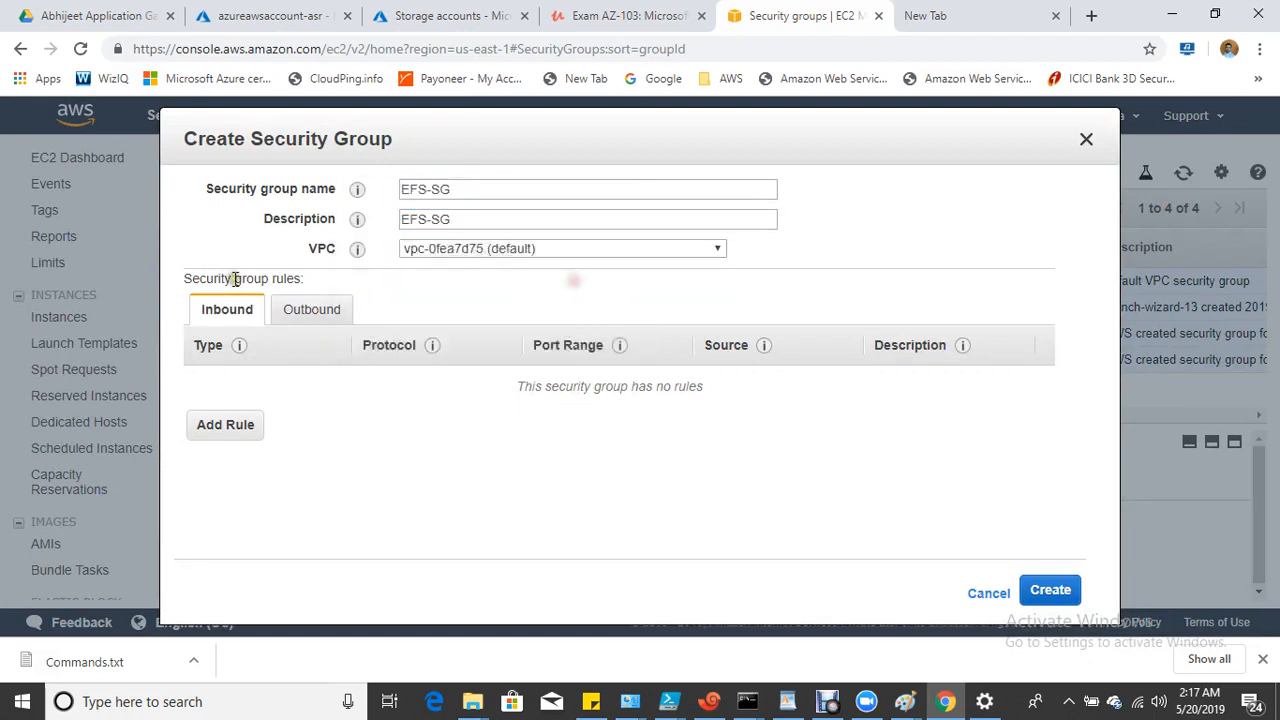
Add an inbound NFS rule with source Anywhere to the new security group and create the group.
{"action": "left_click", "coordinate": [247, 314]}
{"action": "left_click", "coordinate": [300, 309]}
{"action": "left_click", "coordinate": [215, 309]}
{"action": "left_click", "coordinate": [245, 432]}
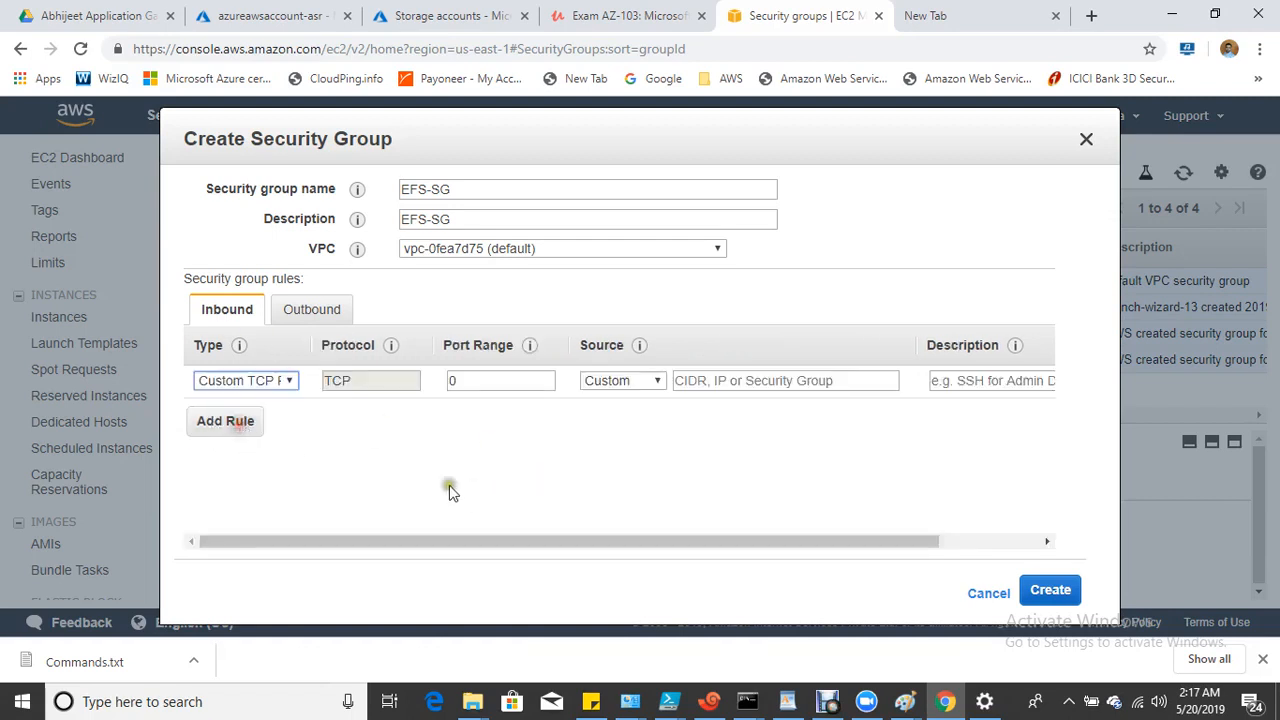
{"action": "left_click", "coordinate": [262, 381]}
{"action": "scroll", "coordinate": [262, 292], "scroll_direction": "down", "scroll_amount": 4}
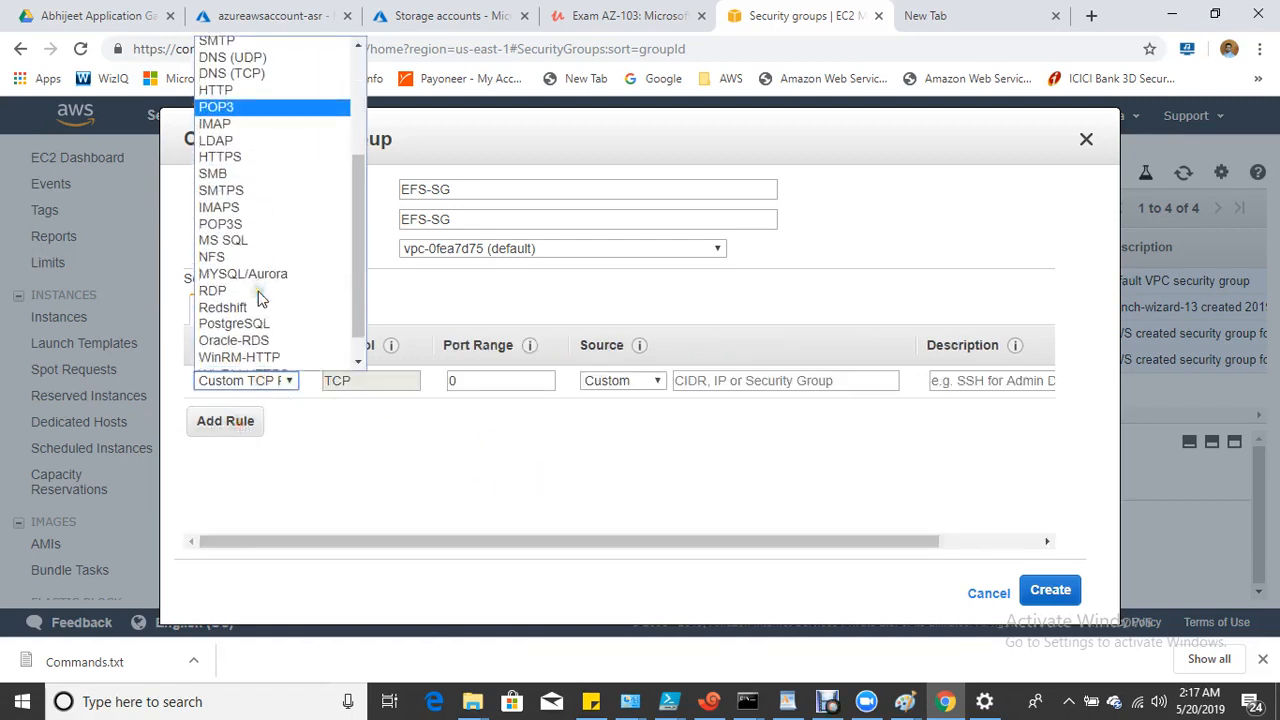
{"action": "left_click", "coordinate": [236, 256]}
{"action": "left_click", "coordinate": [612, 381]}
{"action": "left_click", "coordinate": [632, 418]}
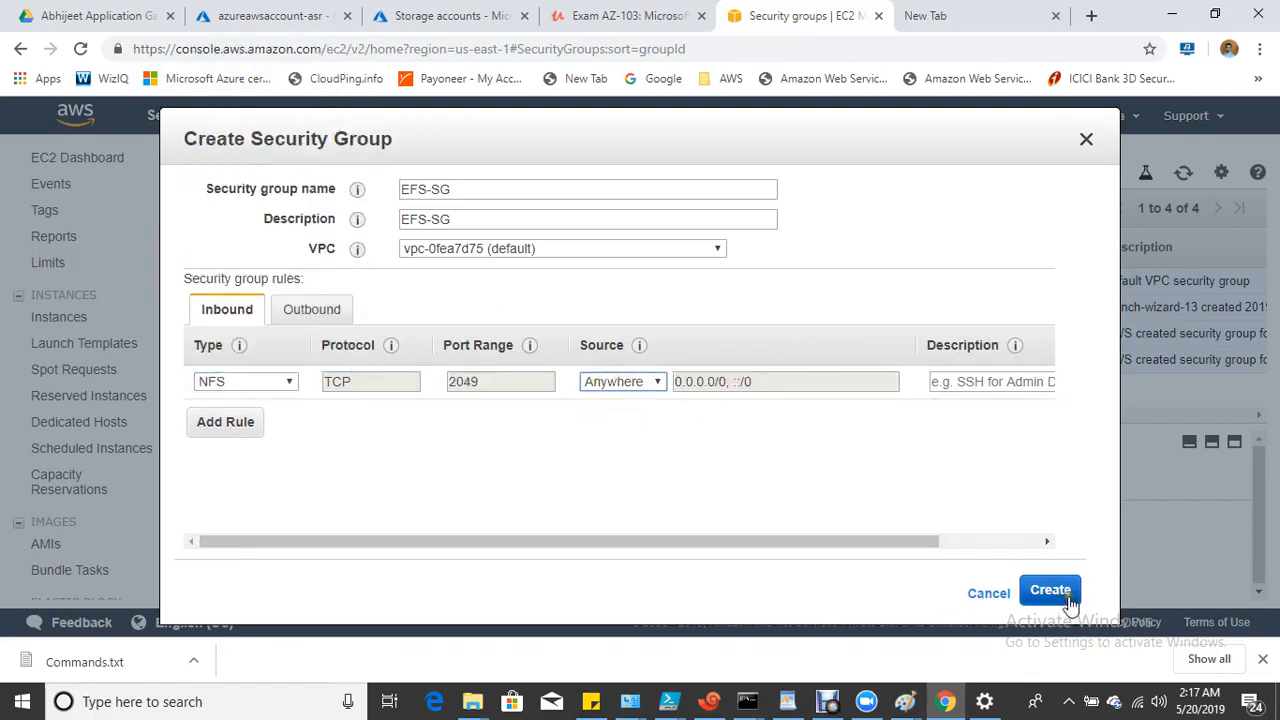
{"action": "left_click", "coordinate": [1068, 598]}
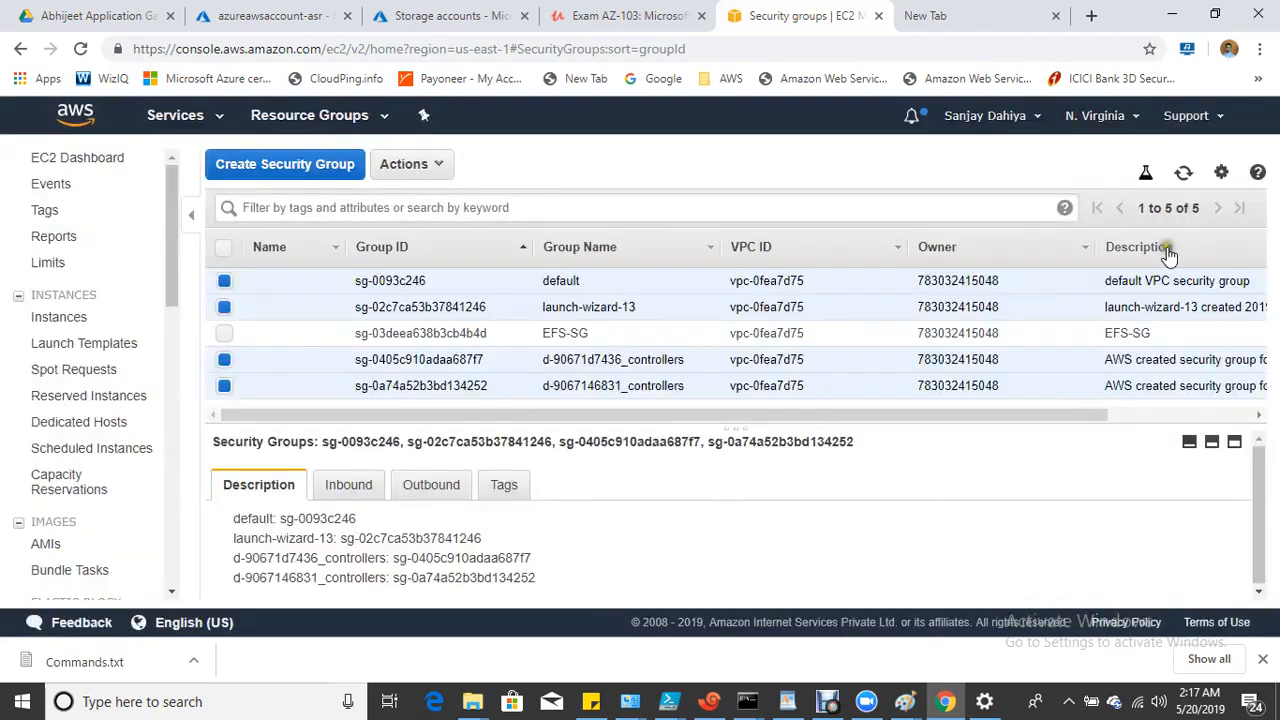
Refresh the security group list and clear the selection of all groups.
{"action": "left_click", "coordinate": [1182, 178]}
{"action": "left_click", "coordinate": [224, 248]}
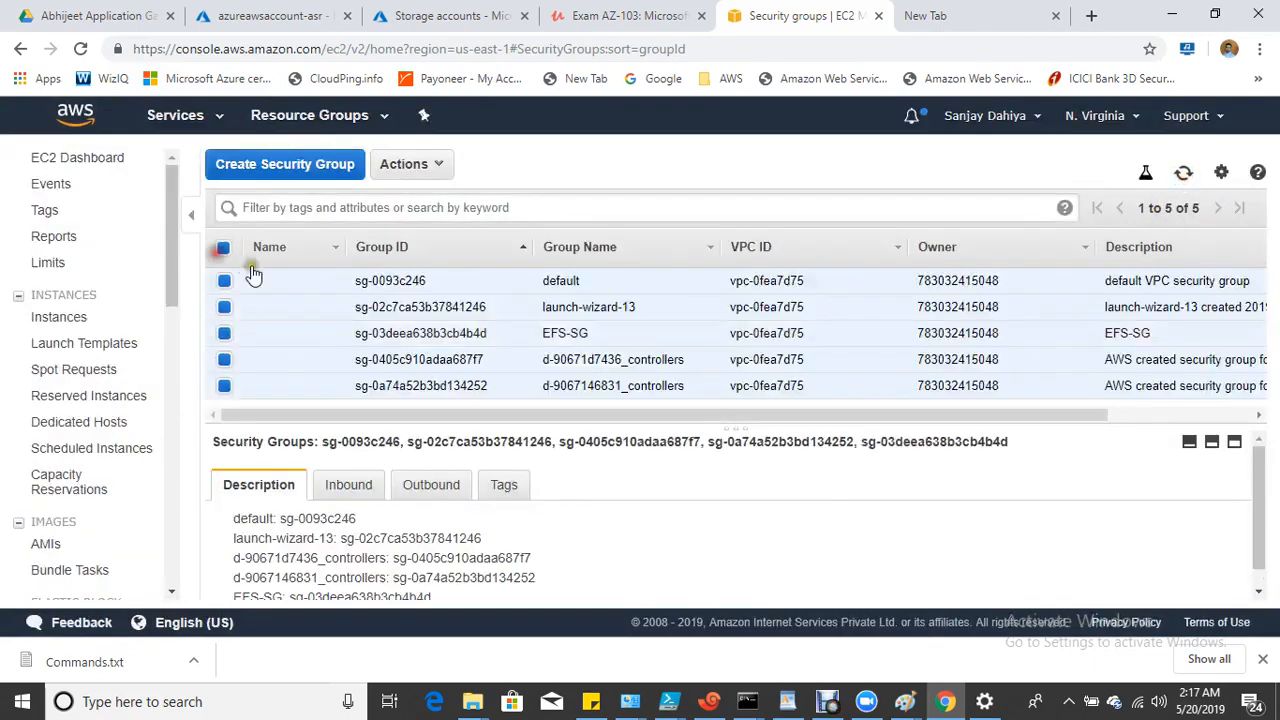
{"action": "left_click", "coordinate": [226, 250]}
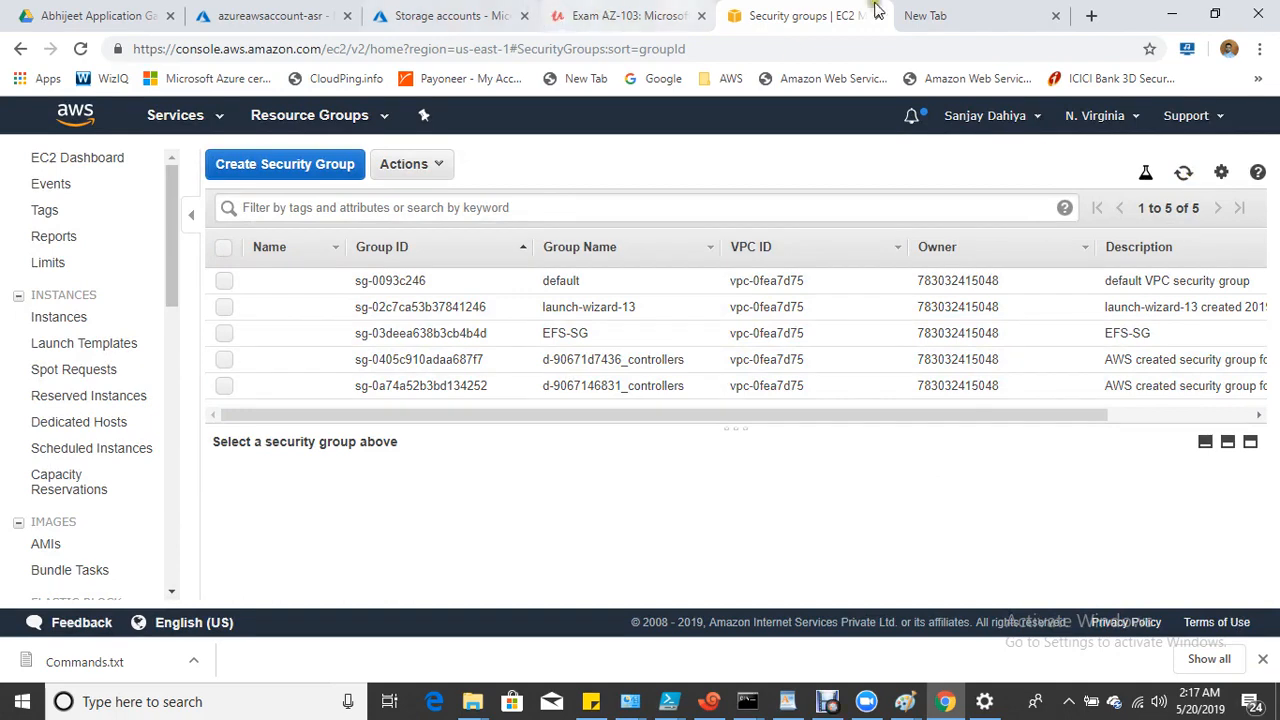
Go to the EFS service and start creating a new file system.
{"action": "left_click", "coordinate": [175, 115]}
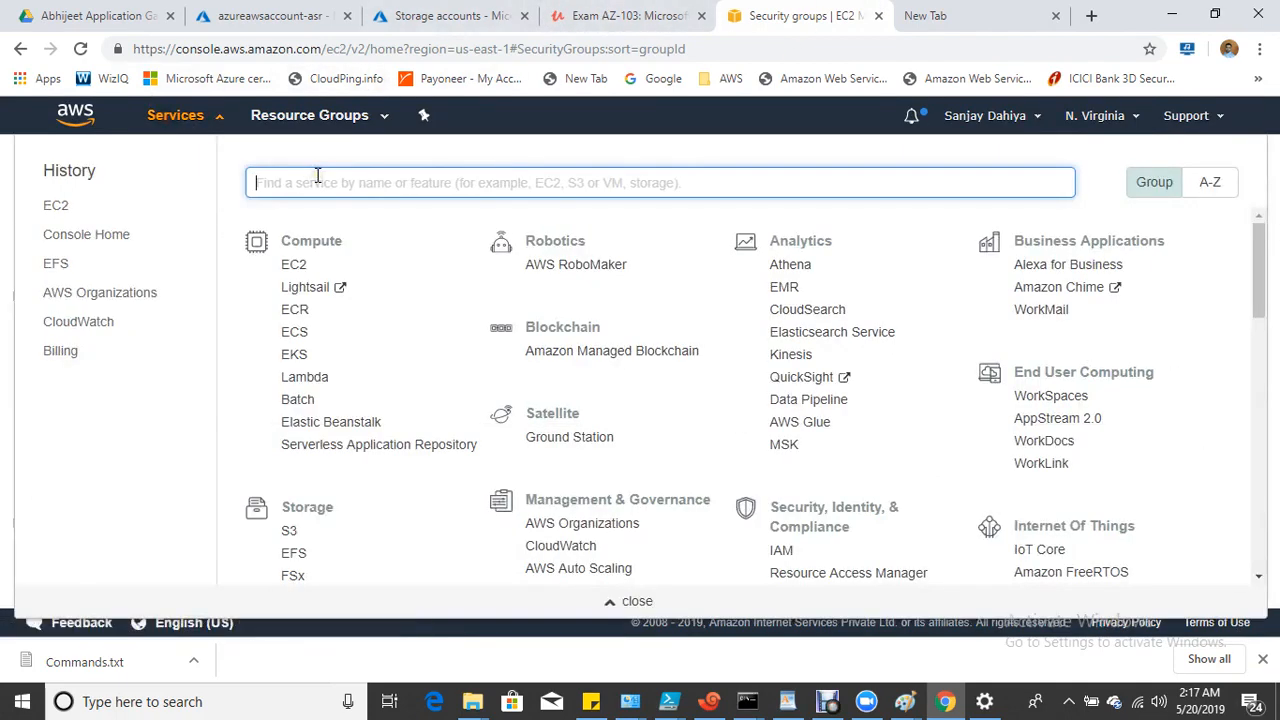
{"action": "type", "text": "efs"}
{"action": "left_click", "coordinate": [297, 226]}
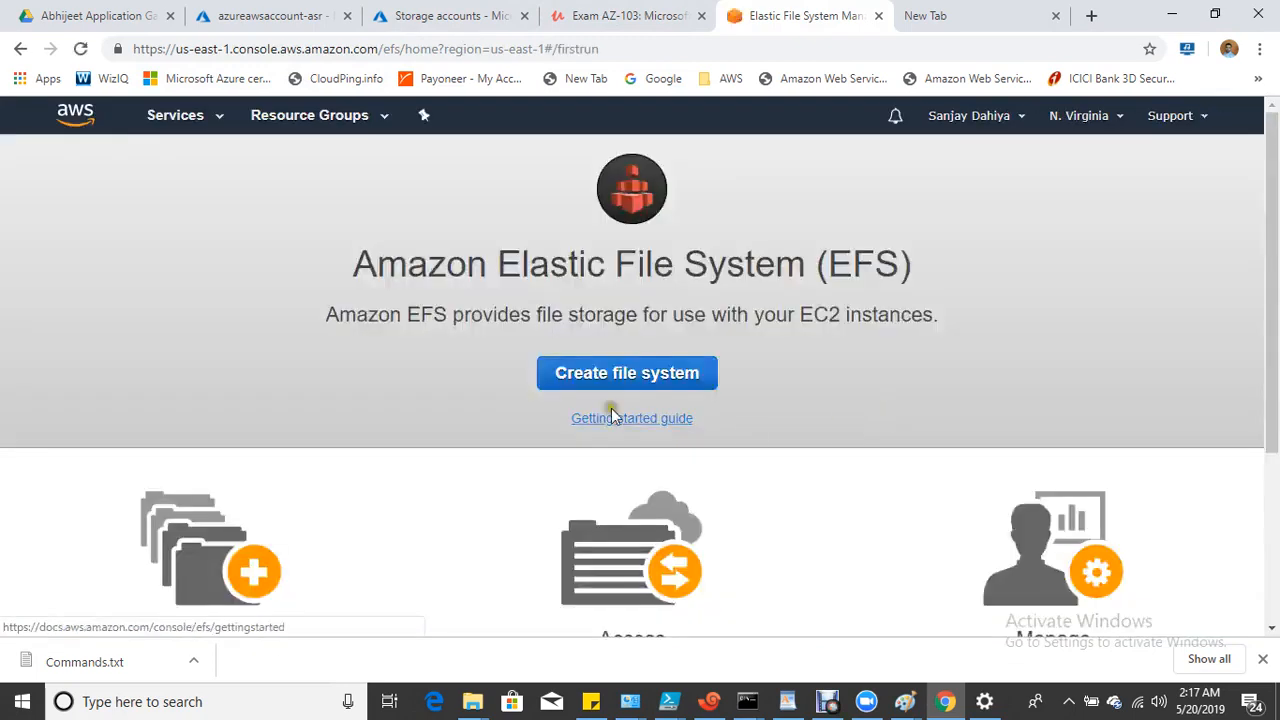
{"action": "left_click", "coordinate": [617, 370]}
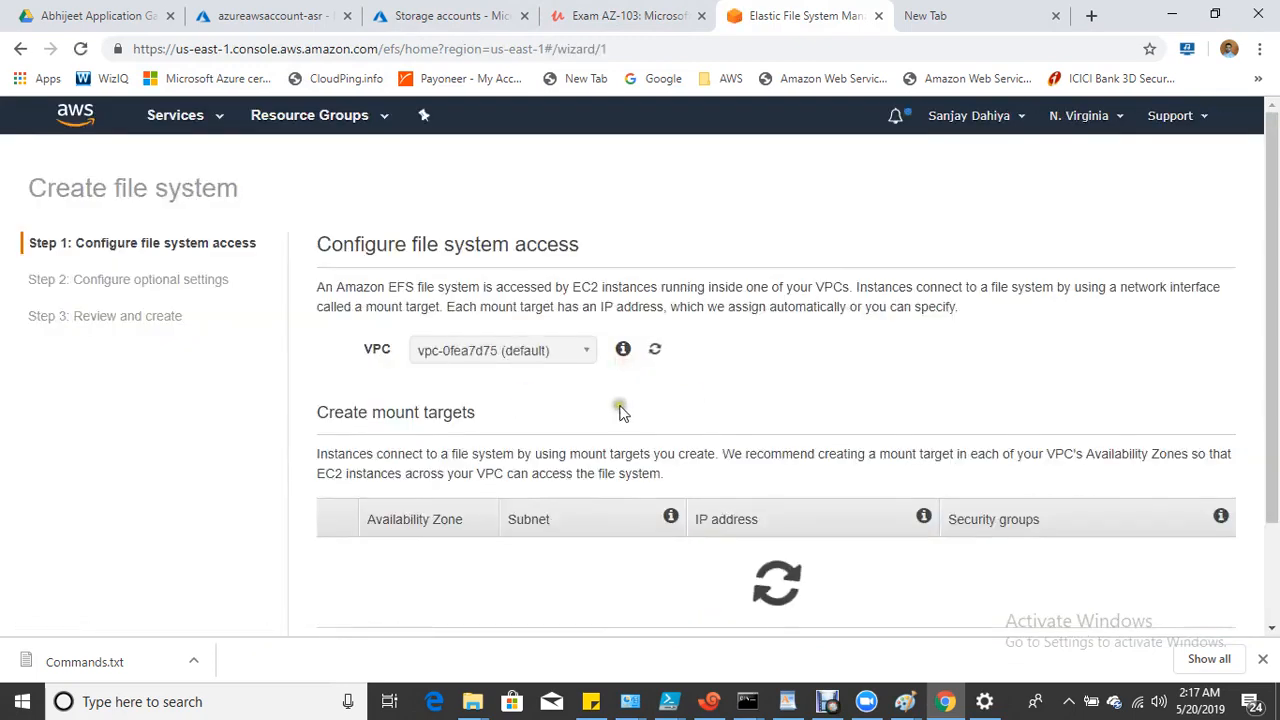
Limit the file system's mount targets to the us-east-1b availability zone by excluding all other zones.
{"action": "scroll", "coordinate": [578, 413], "scroll_direction": "down", "scroll_amount": 1}
{"action": "left_click", "coordinate": [337, 465]}
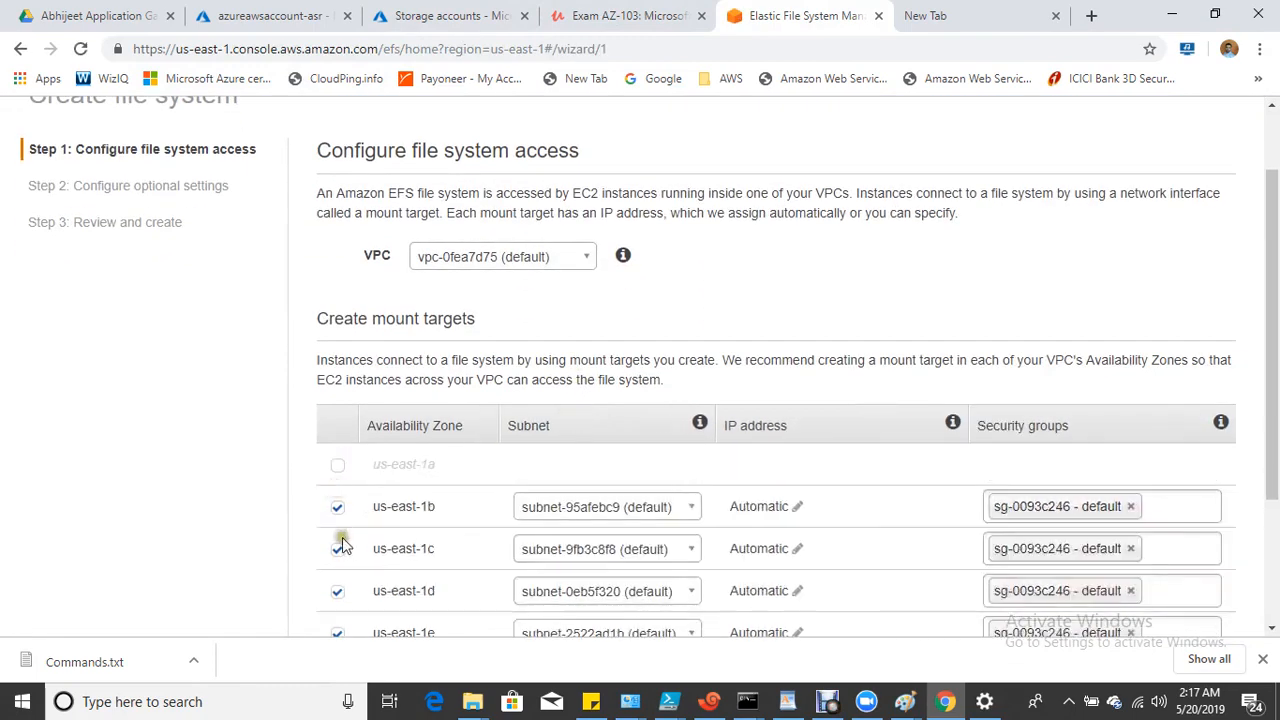
{"action": "left_click", "coordinate": [338, 549]}
{"action": "left_click", "coordinate": [338, 591]}
{"action": "left_click", "coordinate": [338, 633]}
{"action": "scroll", "coordinate": [434, 537], "scroll_direction": "down", "scroll_amount": 2}
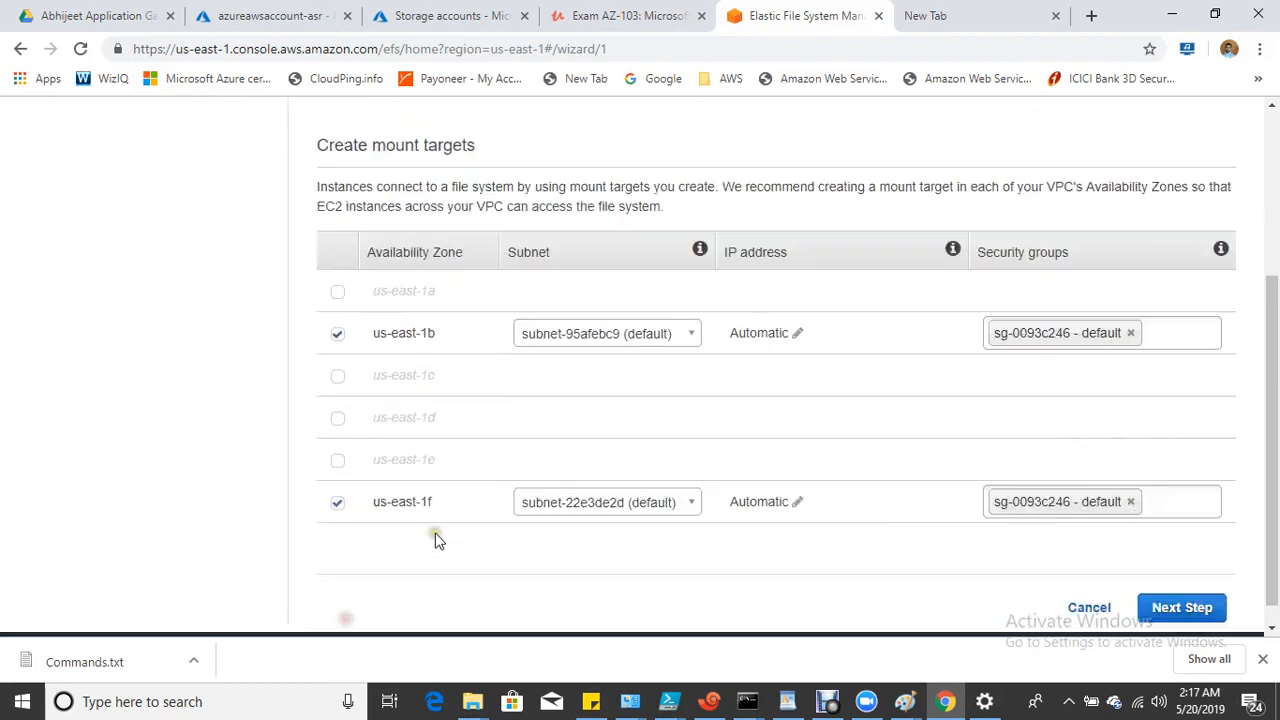
{"action": "left_click", "coordinate": [339, 481]}
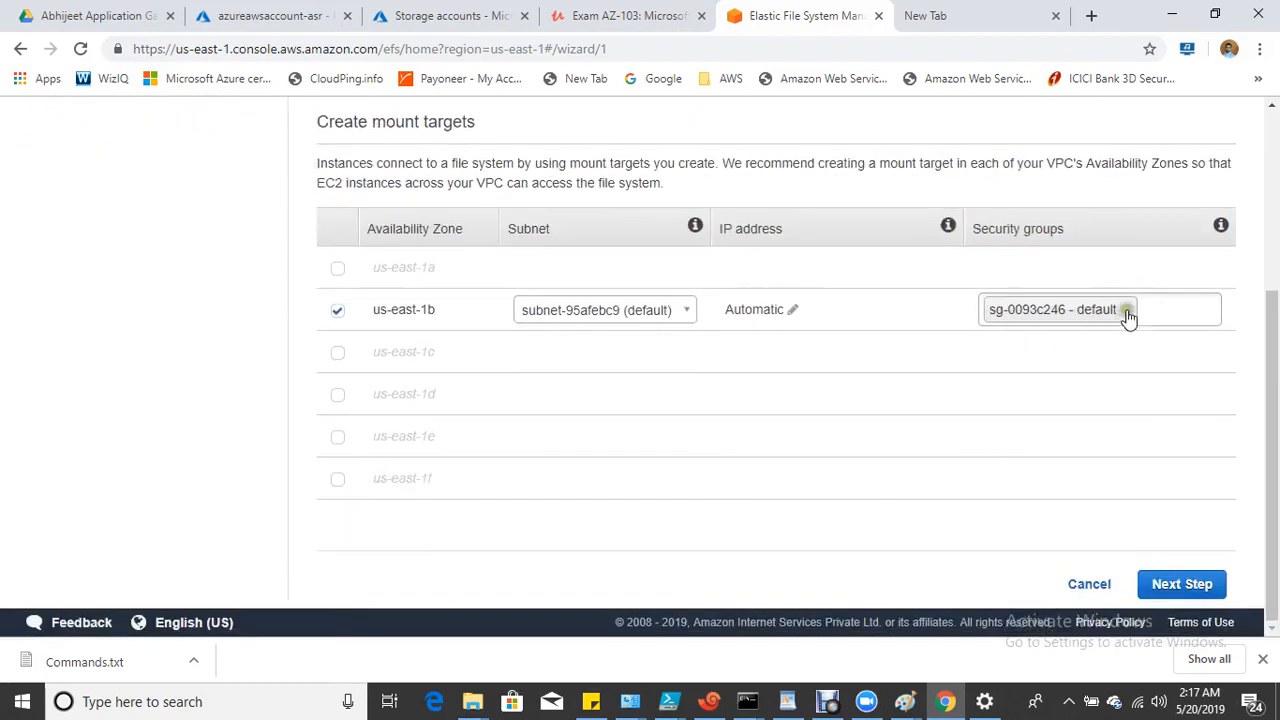
Replace the default security group of the us-east-1b mount target with EFS-SG and continue to the optional settings.
{"action": "left_click", "coordinate": [1127, 310]}
{"action": "type", "text": "EFS"}
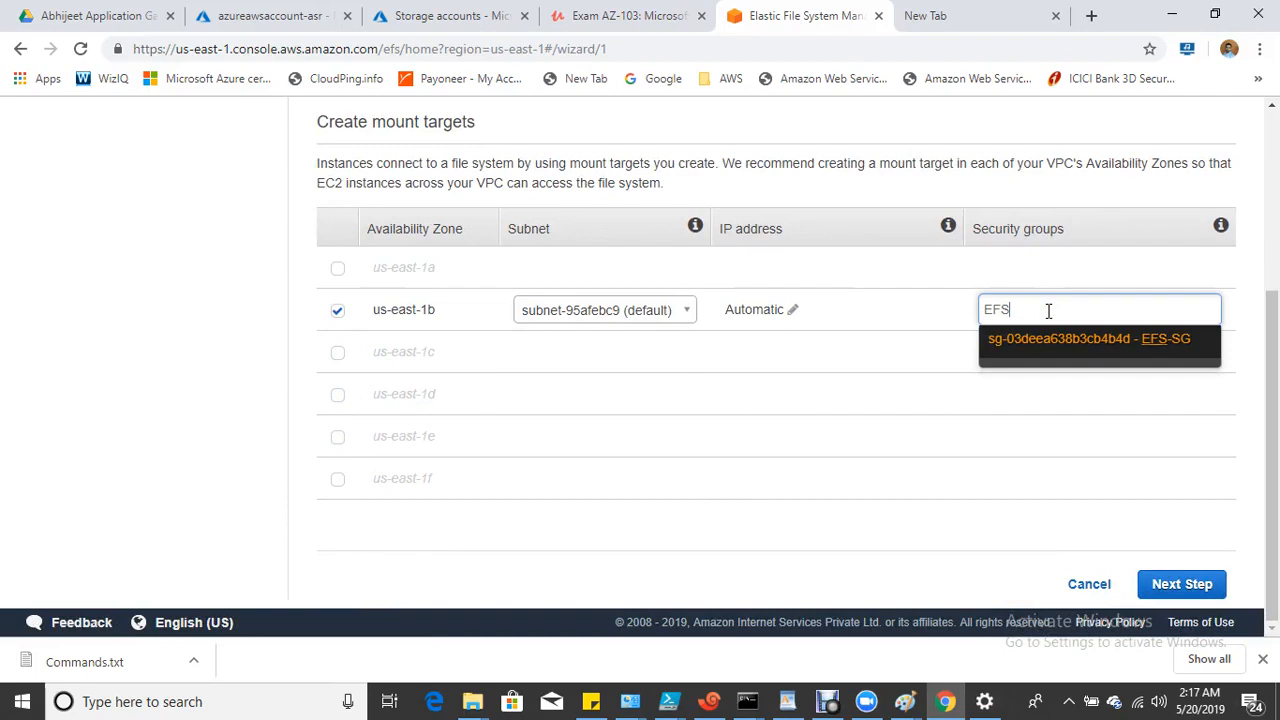
{"action": "left_click", "coordinate": [1092, 358]}
{"action": "left_click", "coordinate": [1172, 618]}
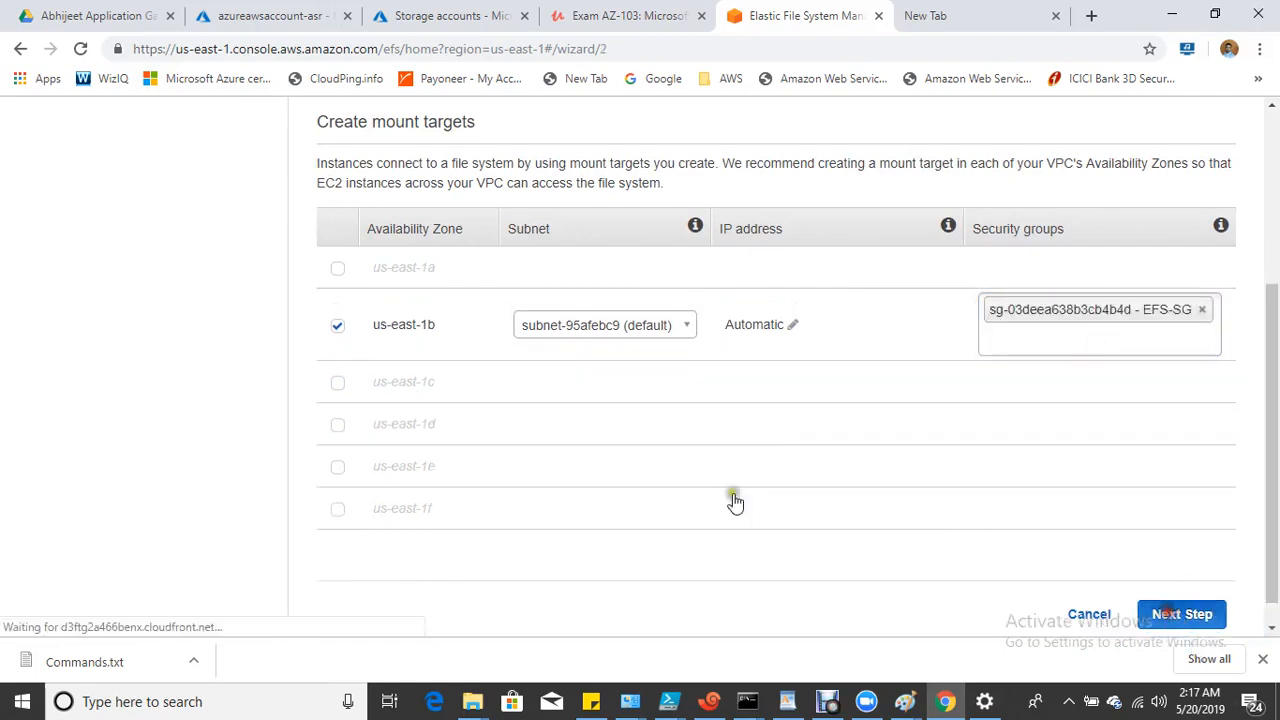
Set the value of the file system's Name tag to EFS-Server.
{"action": "scroll", "coordinate": [566, 451], "scroll_direction": "up", "scroll_amount": 3}
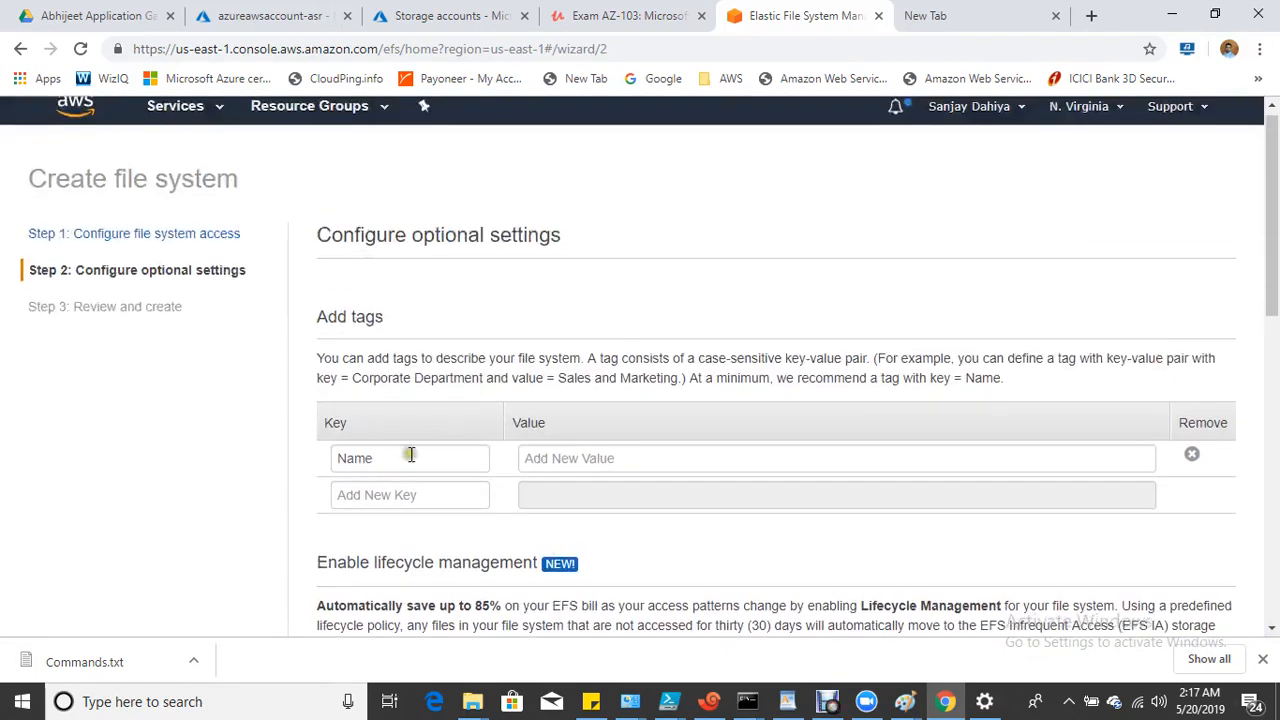
{"action": "left_click", "coordinate": [623, 458]}
{"action": "type", "text": "EFS-S"}
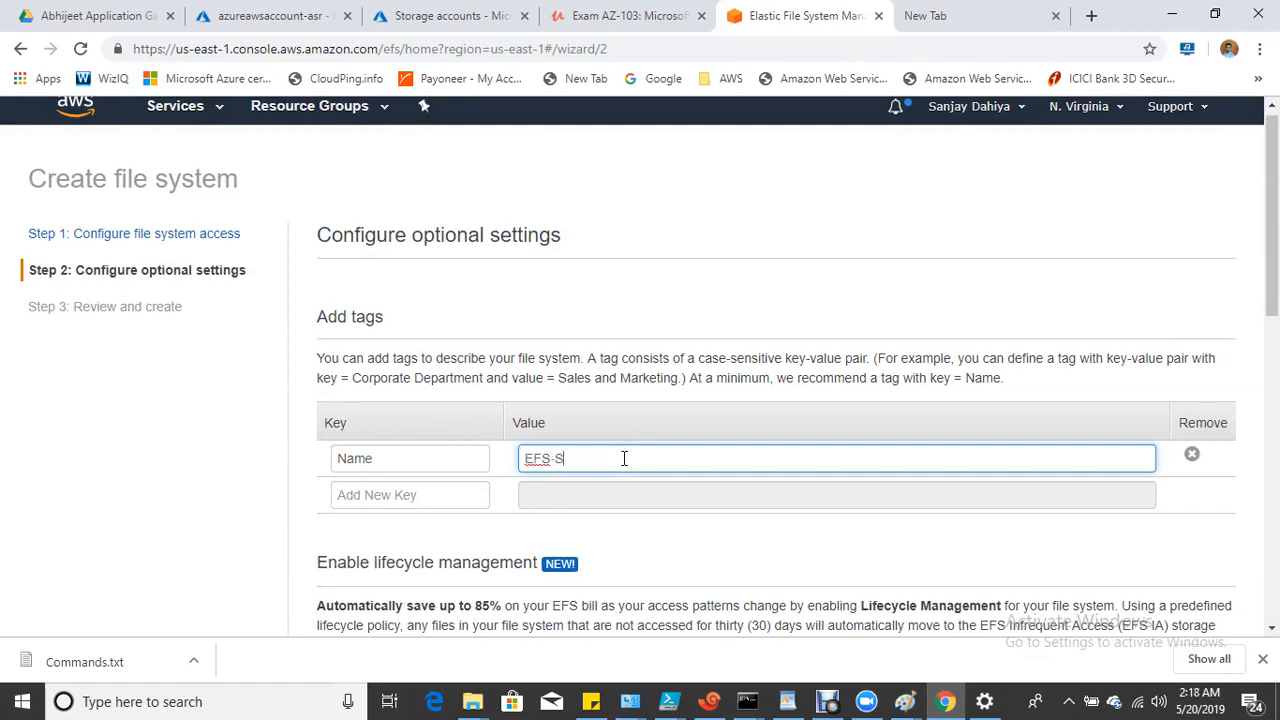
{"action": "left_click", "coordinate": [880, 569]}
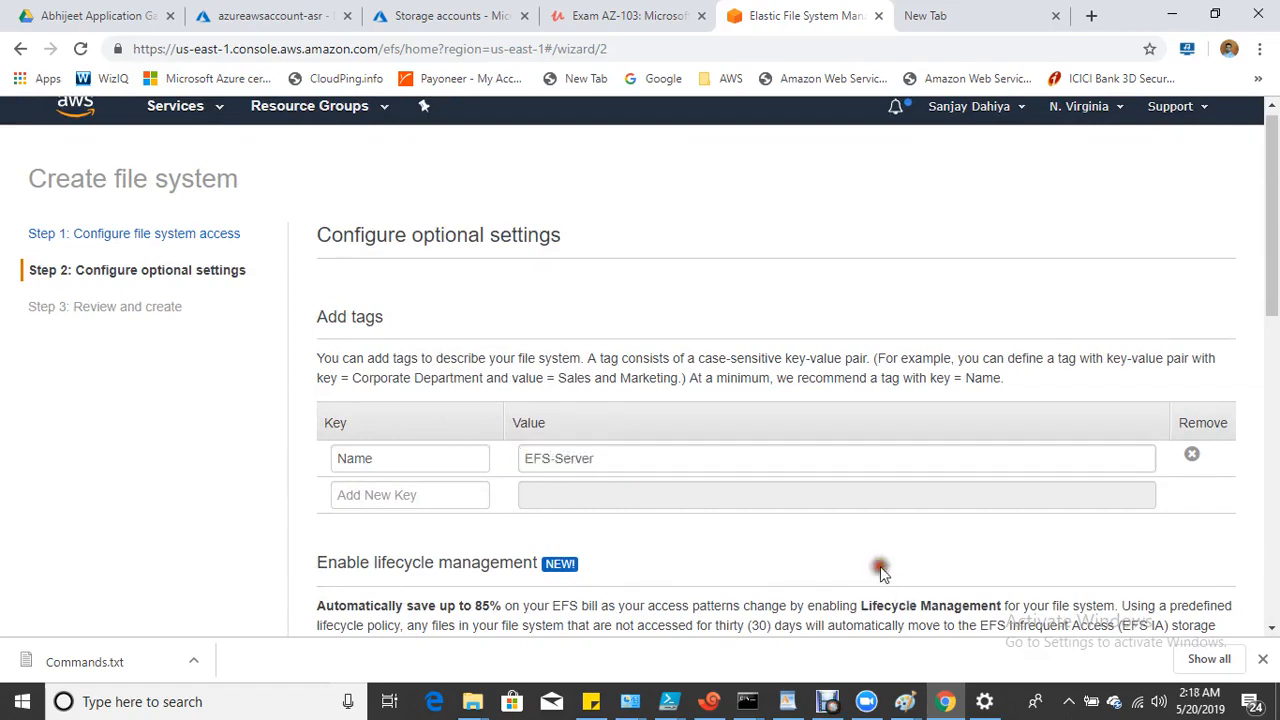
Keep the remaining optional settings at their defaults, create the file system and refresh the file systems list.
{"action": "scroll", "coordinate": [689, 449], "scroll_direction": "down", "scroll_amount": 3}
{"action": "scroll", "coordinate": [730, 400], "scroll_direction": "down", "scroll_amount": 4}
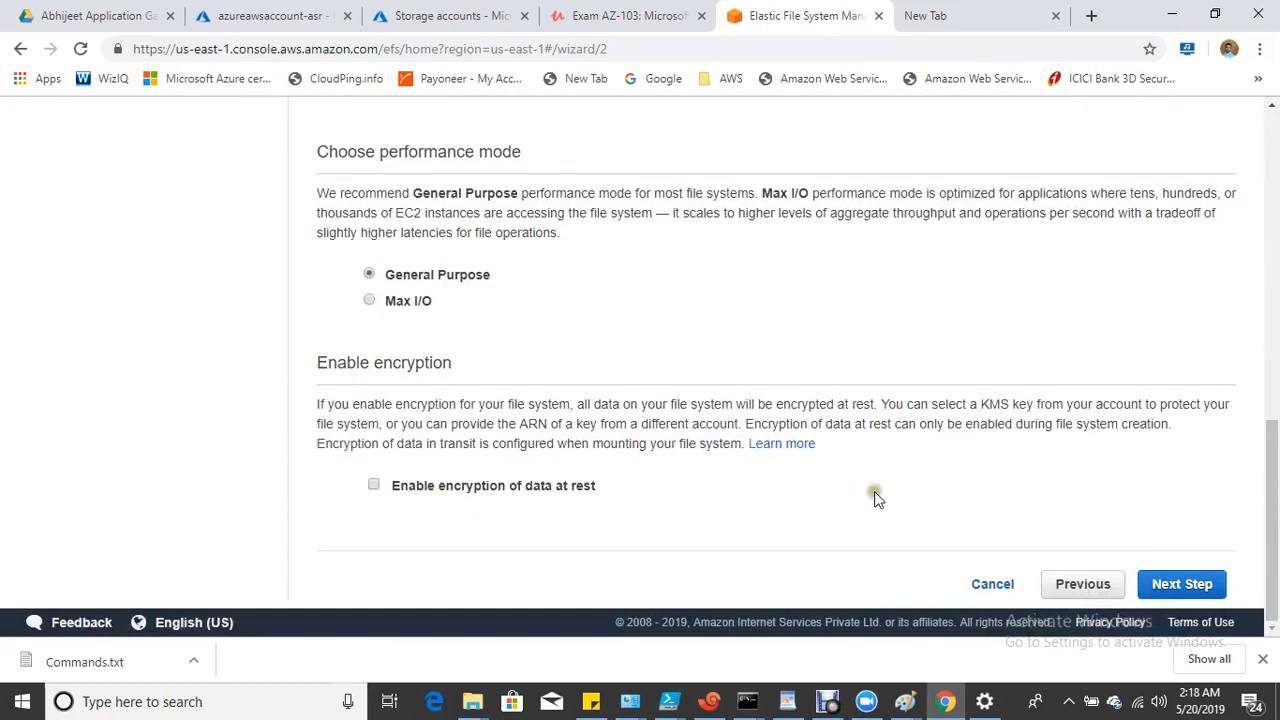
{"action": "left_click", "coordinate": [1170, 584]}
{"action": "left_click", "coordinate": [1160, 584]}
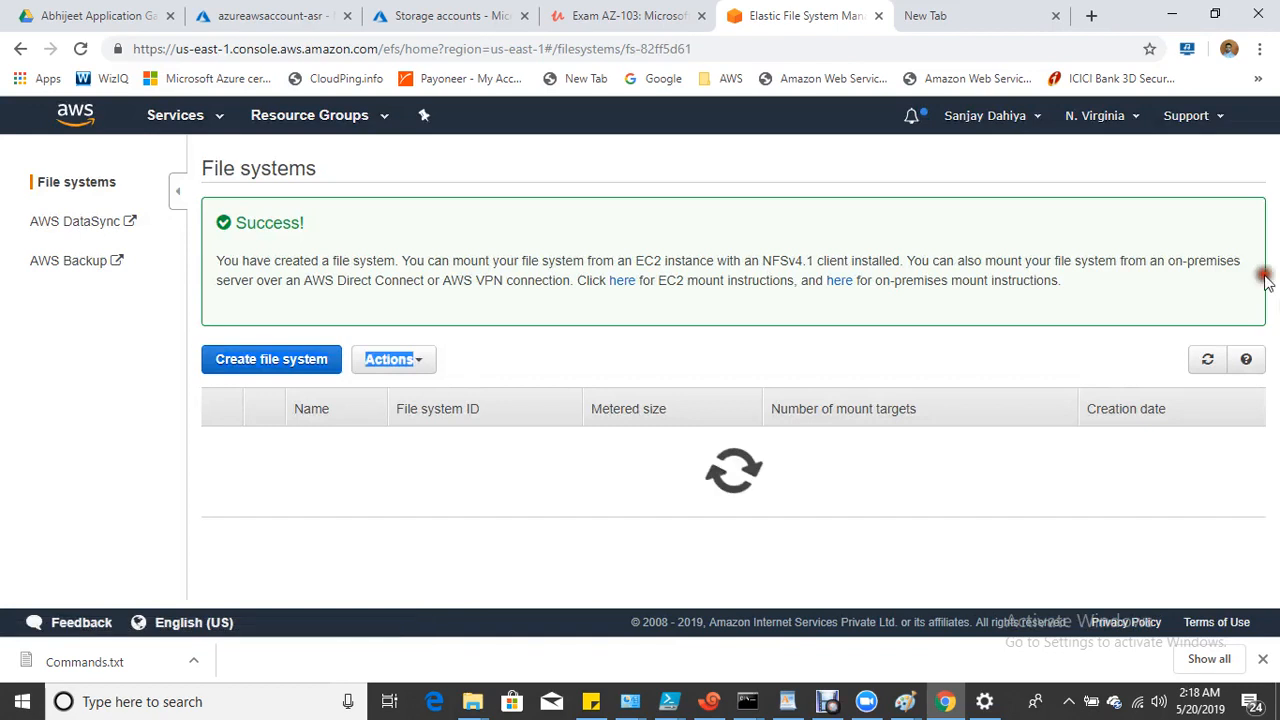
{"action": "left_click", "coordinate": [1191, 359]}
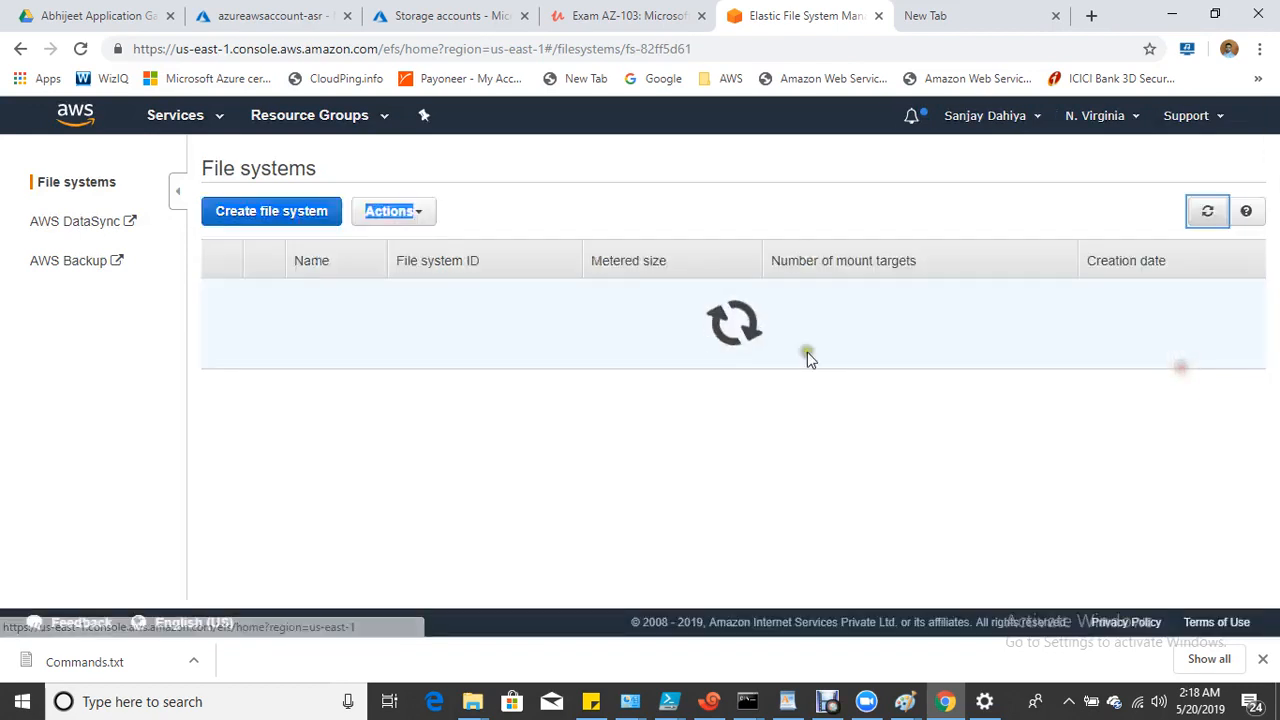
{"action": "left_click", "coordinate": [1188, 211]}
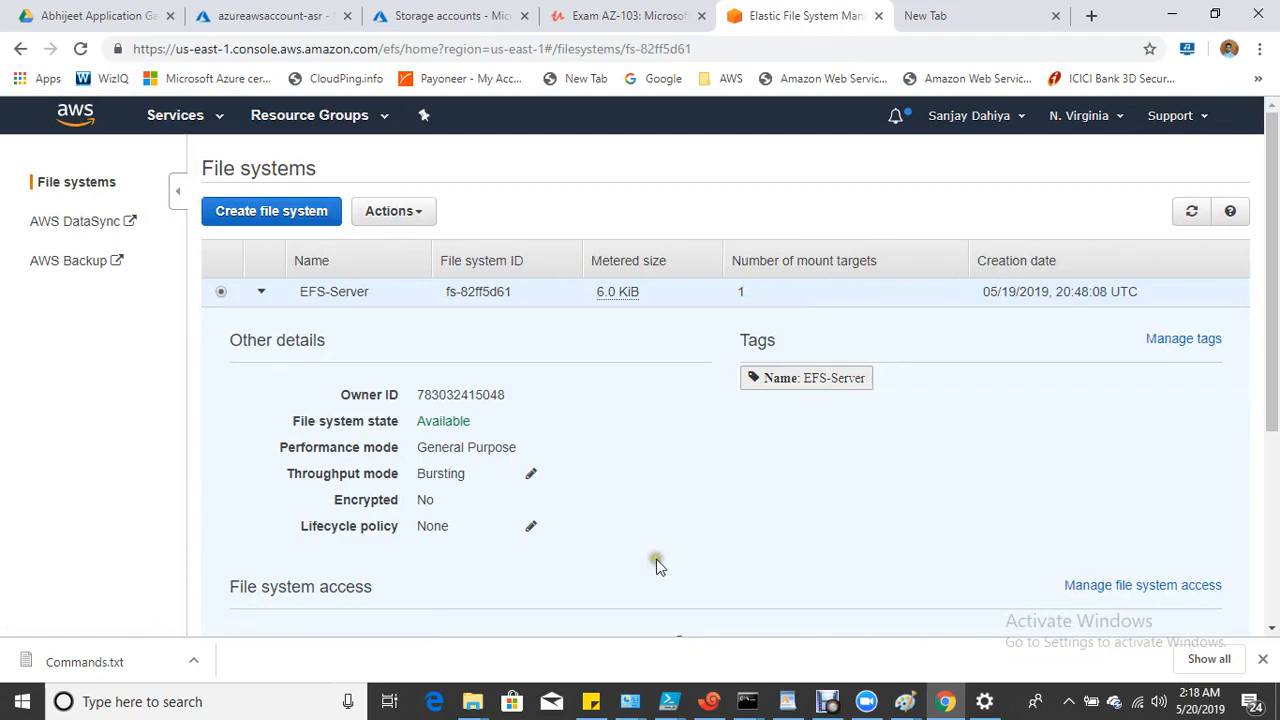
Open the Amazon EC2 mount instructions (from local VPC) for the EFS-Server file system.
{"action": "left_click", "coordinate": [850, 610]}
{"action": "left_click", "coordinate": [693, 497]}
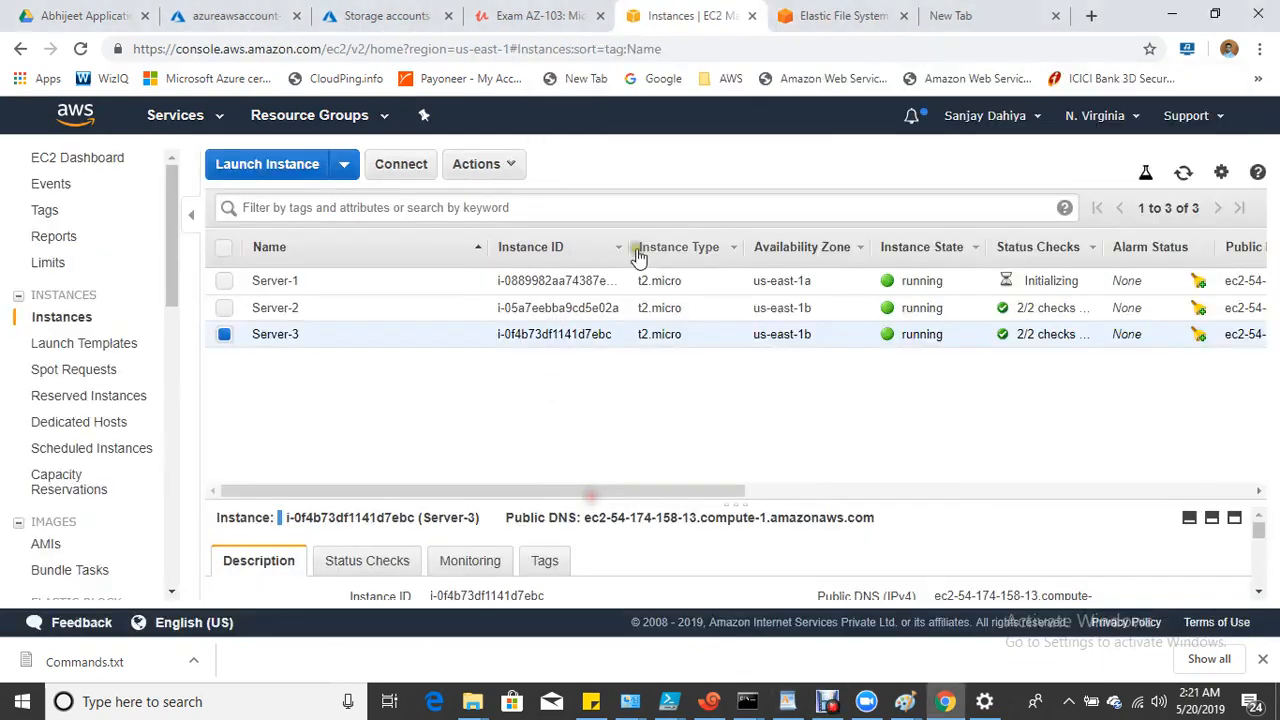
{"action": "left_click", "coordinate": [826, 24]}
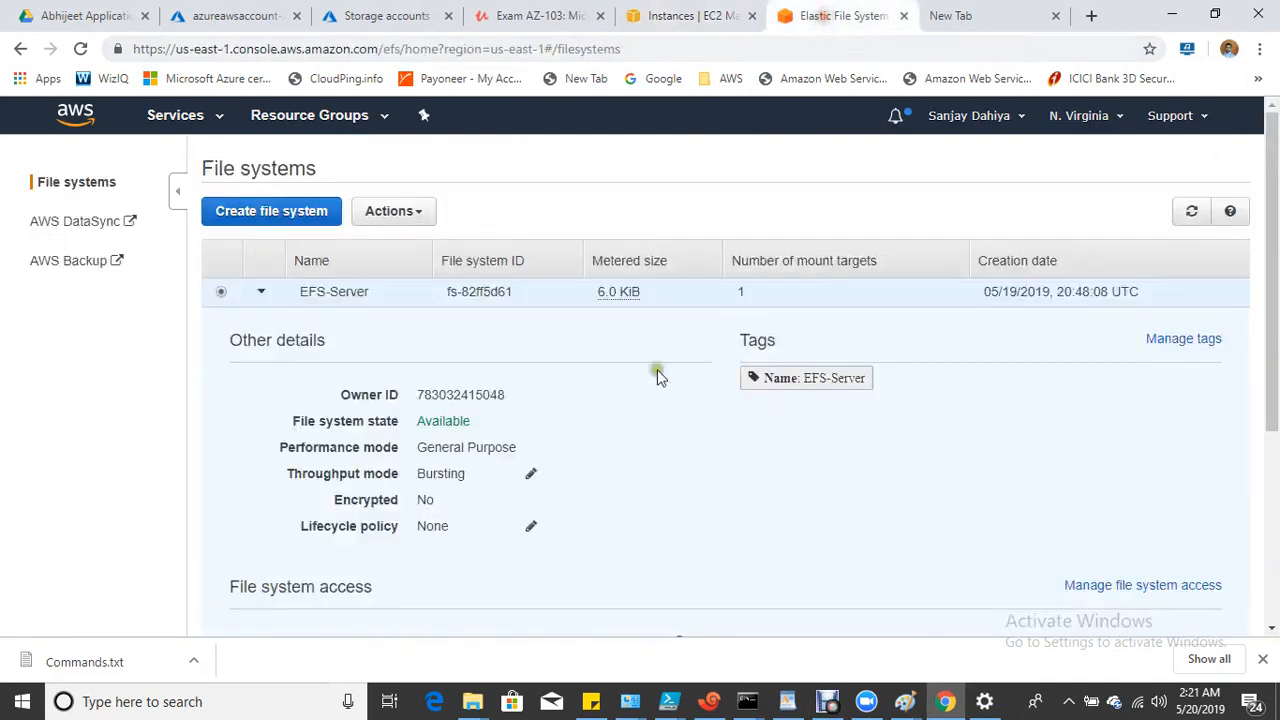
{"action": "scroll", "coordinate": [545, 457], "scroll_direction": "down", "scroll_amount": 3}
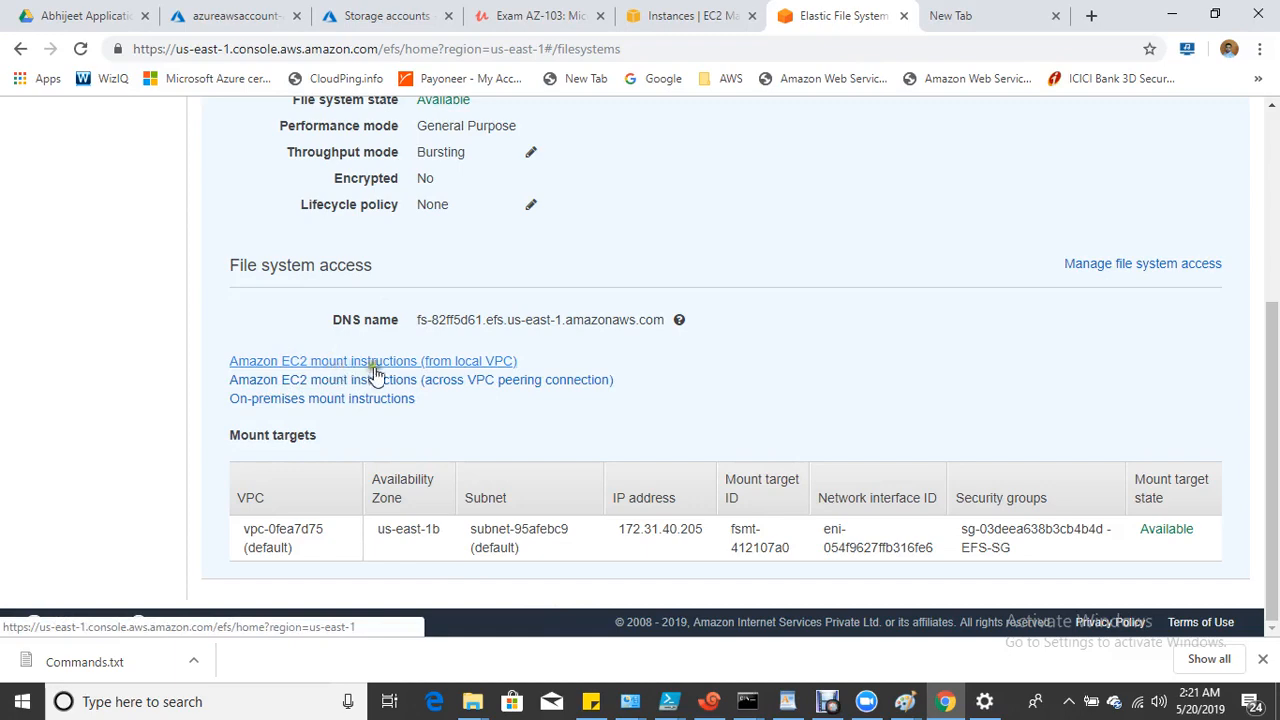
{"action": "left_click", "coordinate": [433, 362]}
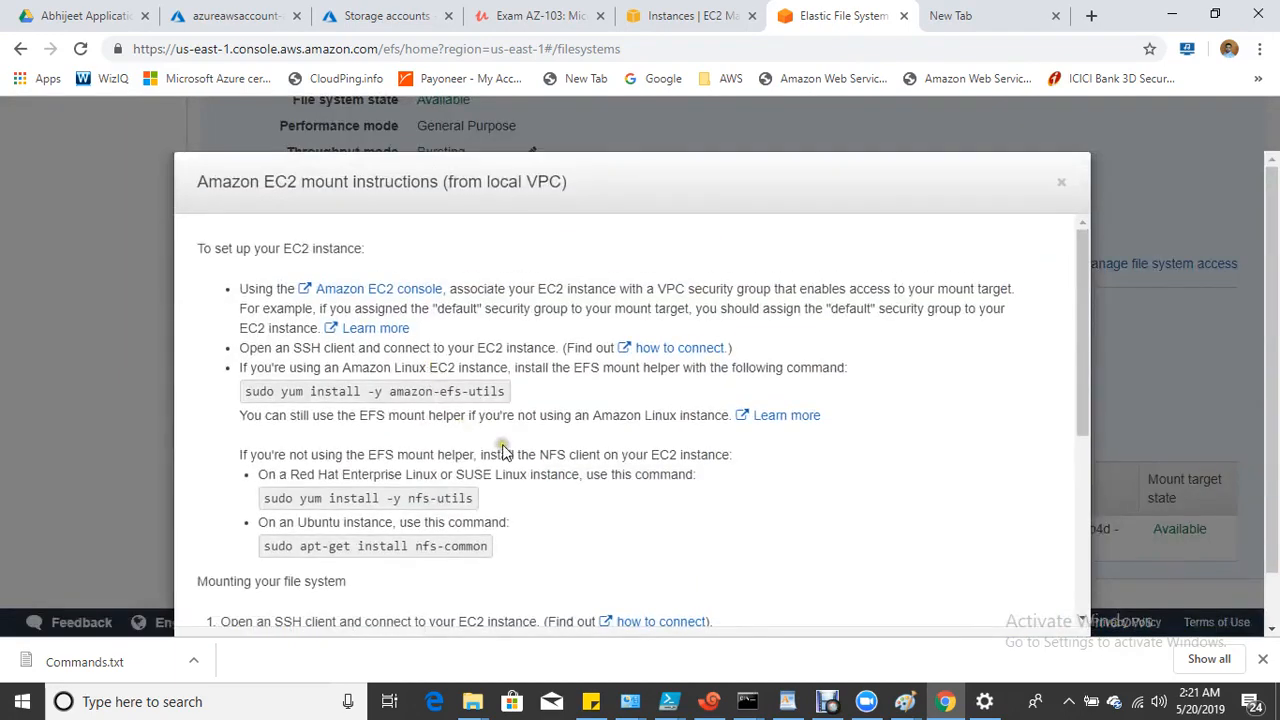
Refresh the EC2 instances list, select Server-3 and copy its IPv4 public IP address.
{"action": "scroll", "coordinate": [503, 452], "scroll_direction": "down", "scroll_amount": 1}
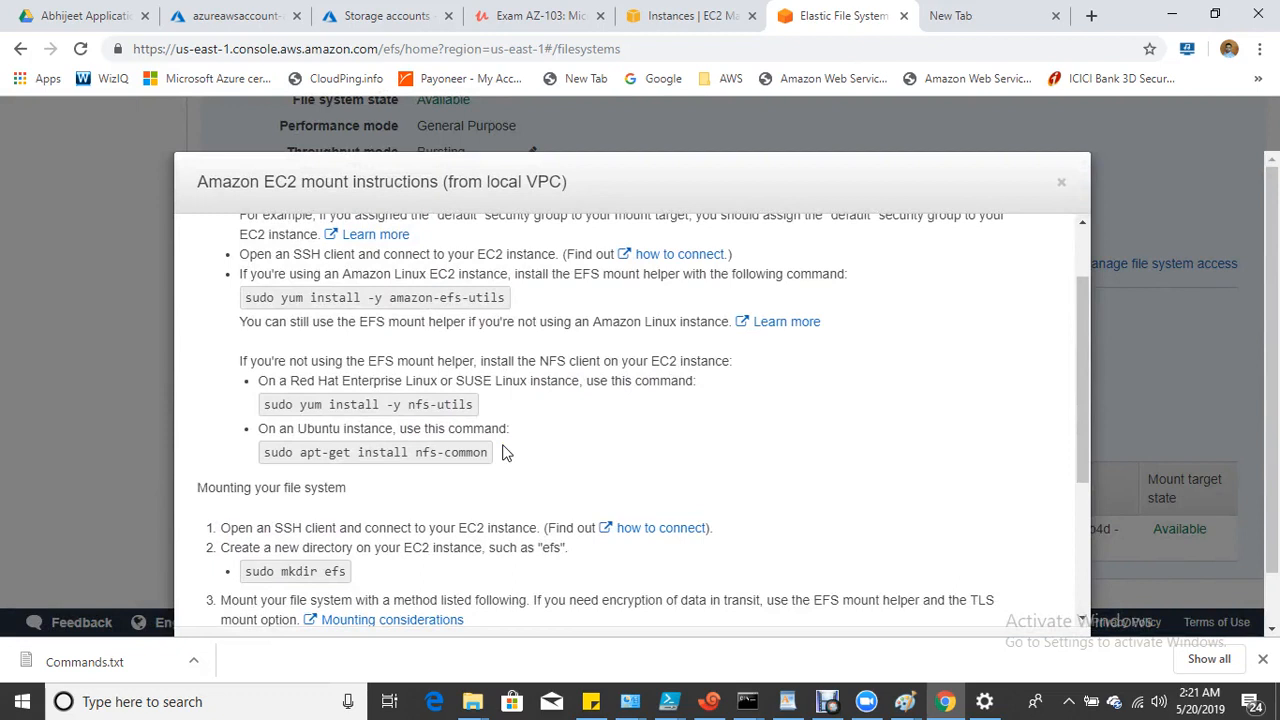
{"action": "scroll", "coordinate": [502, 452], "scroll_direction": "up", "scroll_amount": 1}
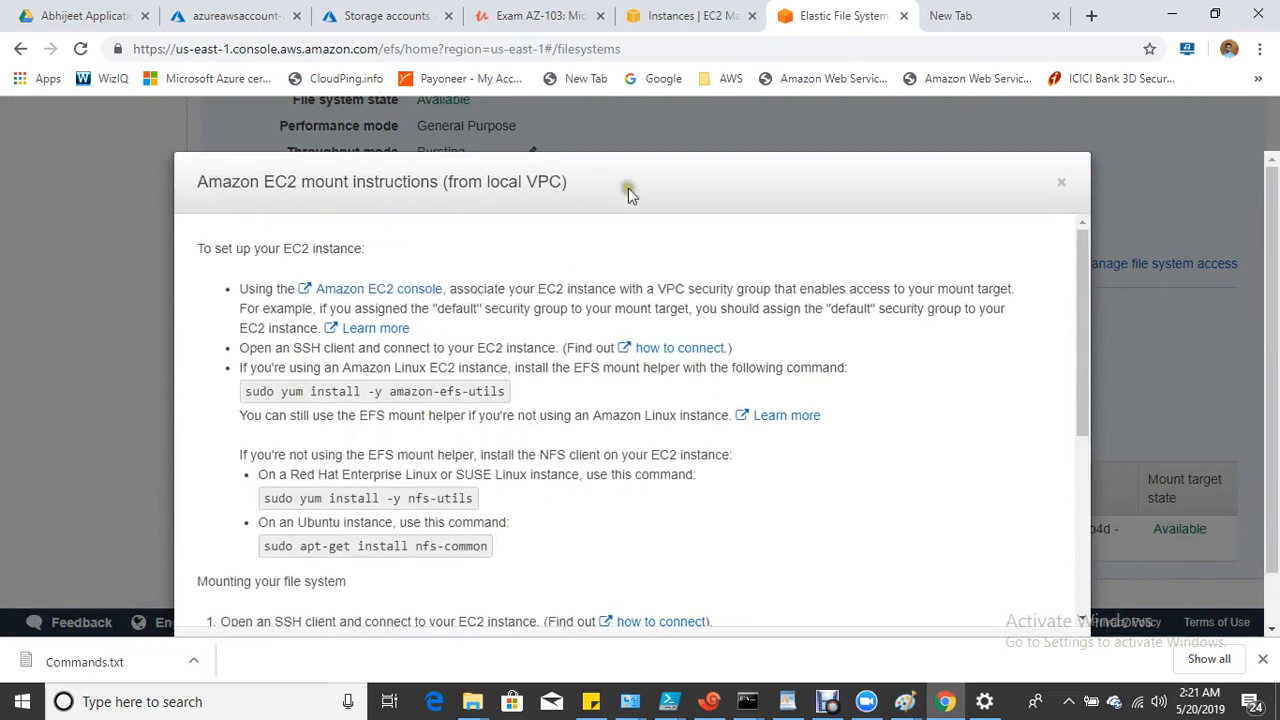
{"action": "left_click", "coordinate": [664, 16]}
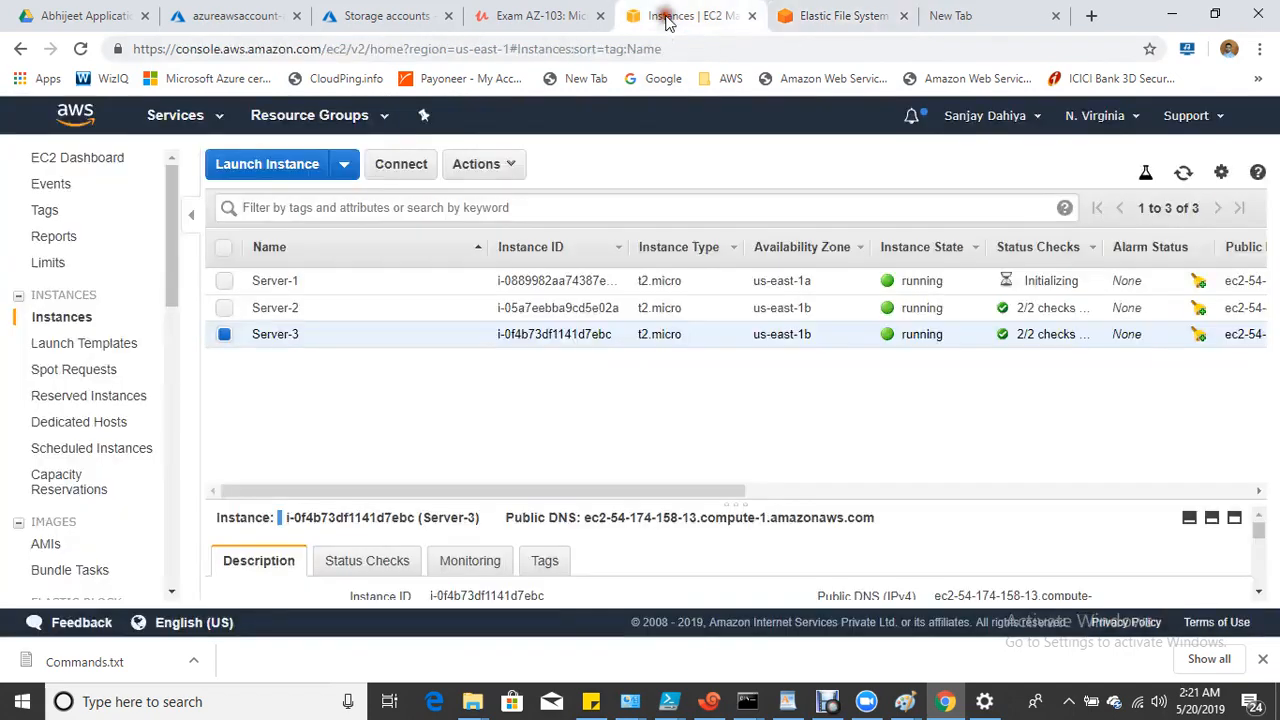
{"action": "left_click", "coordinate": [1183, 172]}
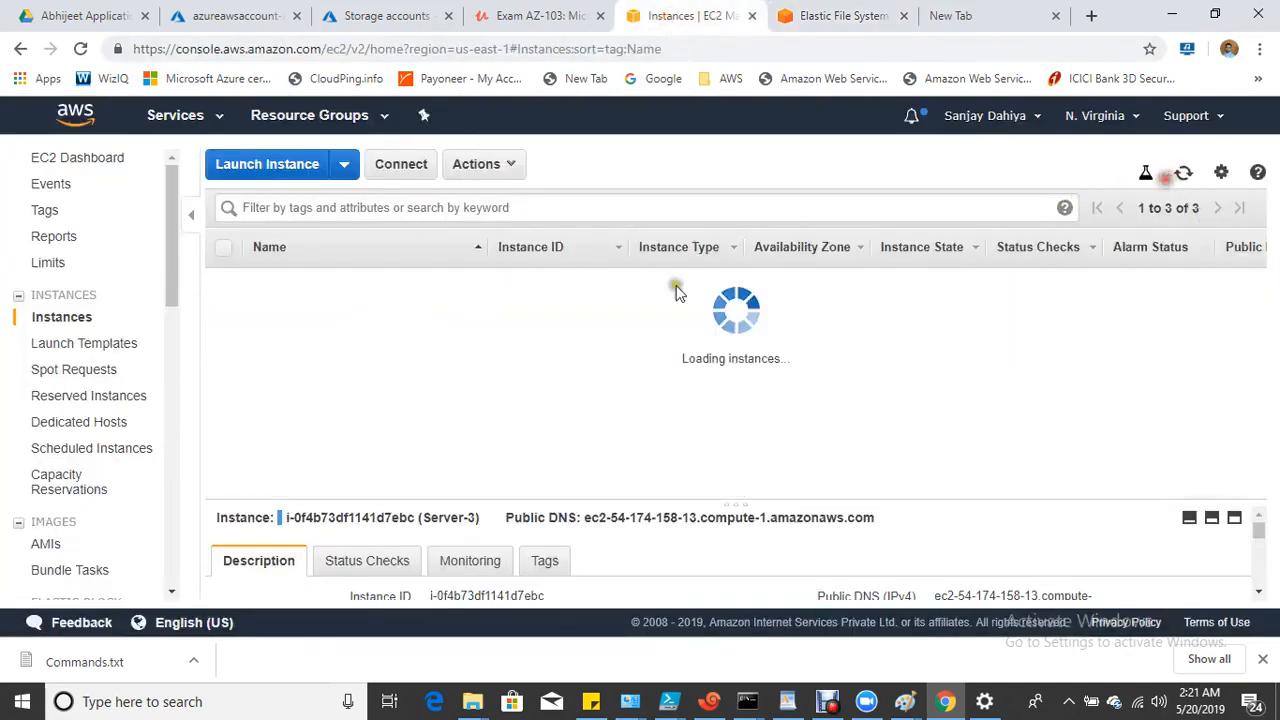
{"action": "left_click", "coordinate": [216, 334]}
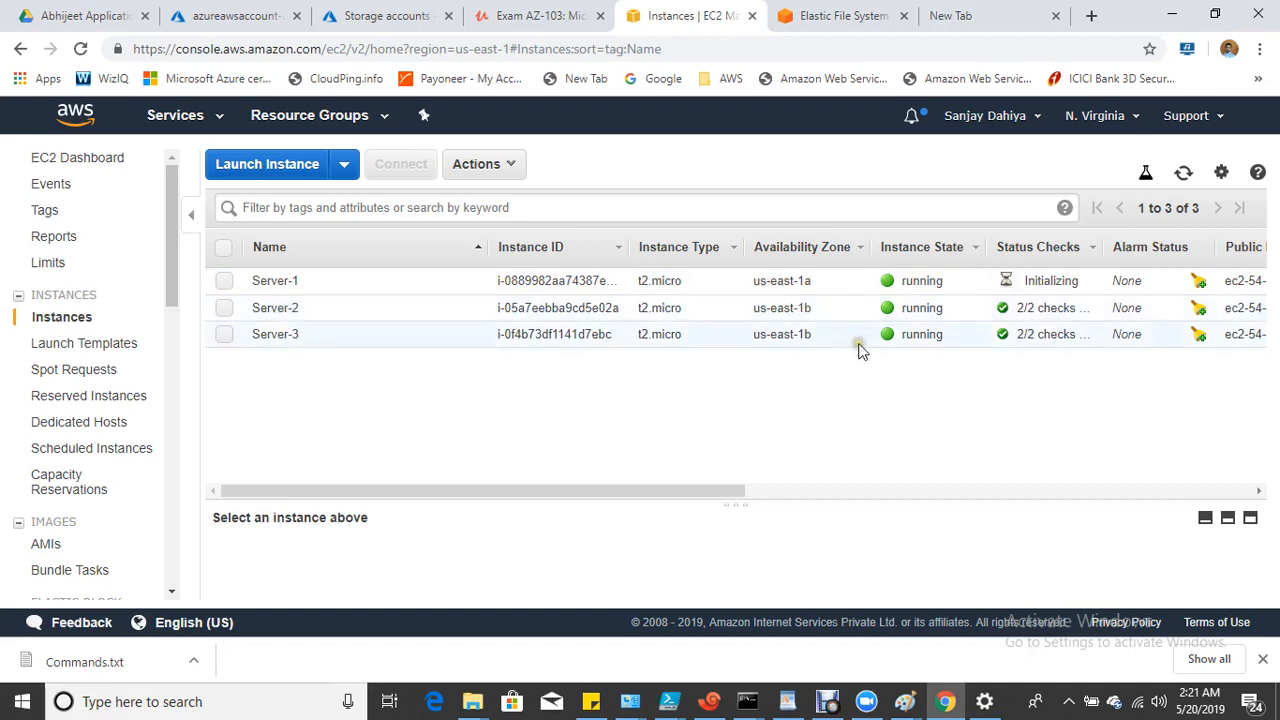
{"action": "left_click", "coordinate": [228, 336]}
{"action": "left_click", "coordinate": [228, 336]}
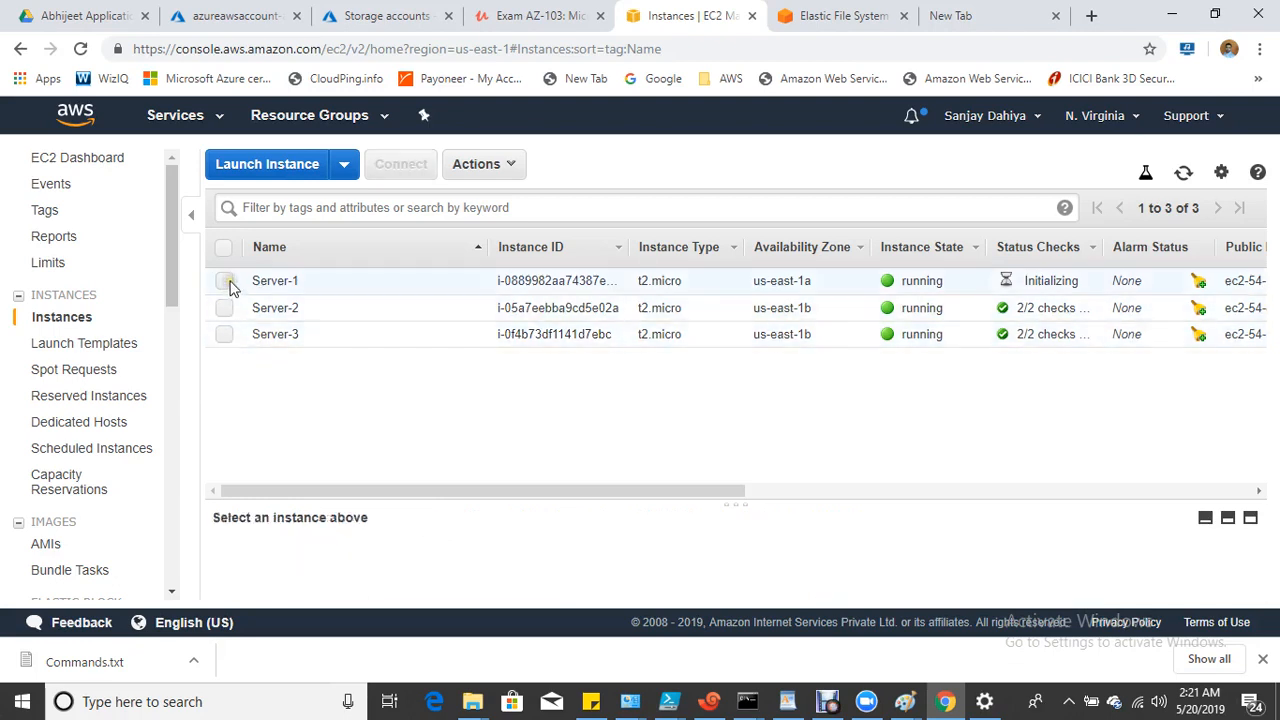
{"action": "left_click", "coordinate": [228, 336]}
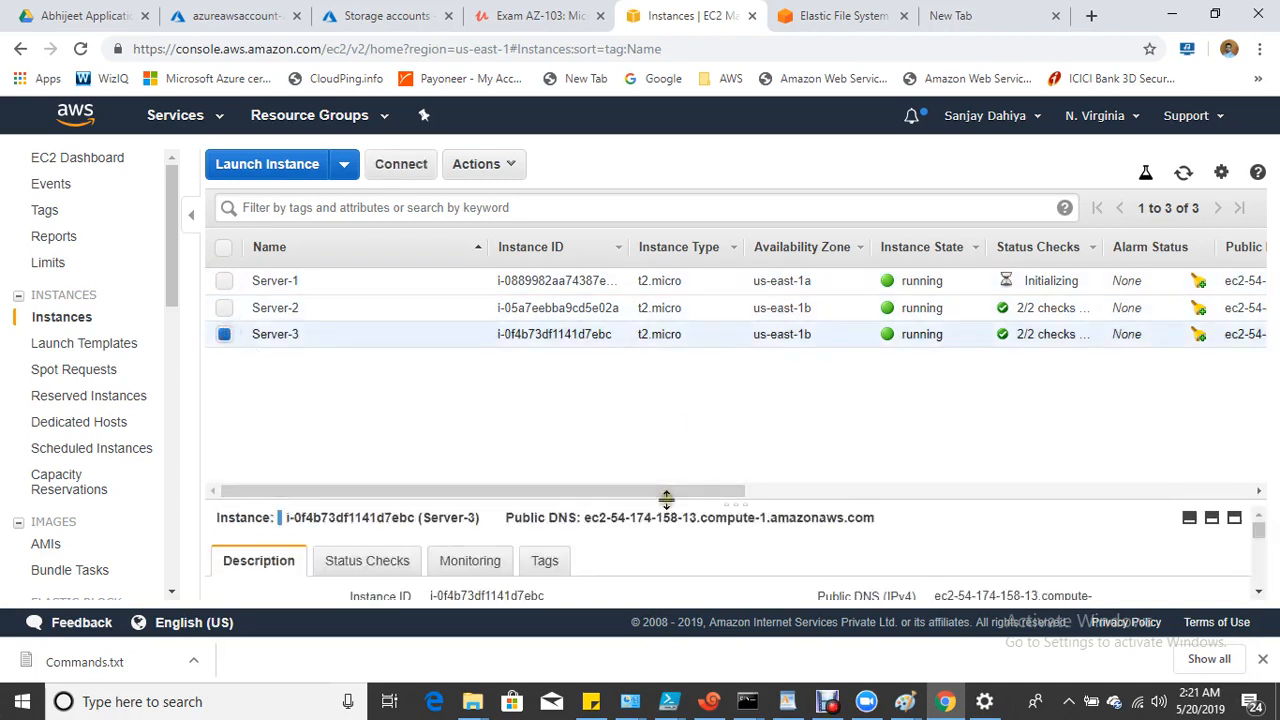
{"action": "left_click_drag", "start_coordinate": [666, 498], "coordinate": [670, 433]}
{"action": "left_click", "coordinate": [1028, 568]}
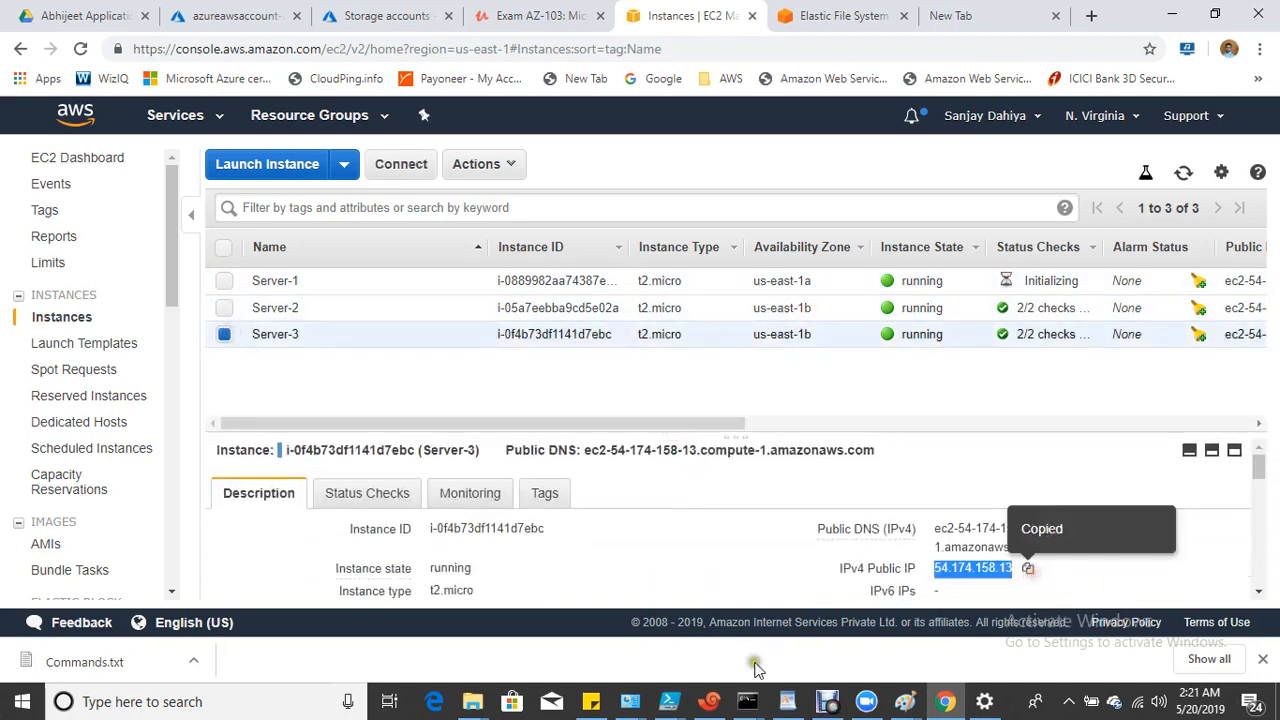
Switch to Xshell and clear the terminal screen of the old session output.
{"action": "left_click", "coordinate": [708, 701]}
{"action": "key", "text": "Return"}
{"action": "key", "text": "Return"}
{"action": "type", "text": "clear"}
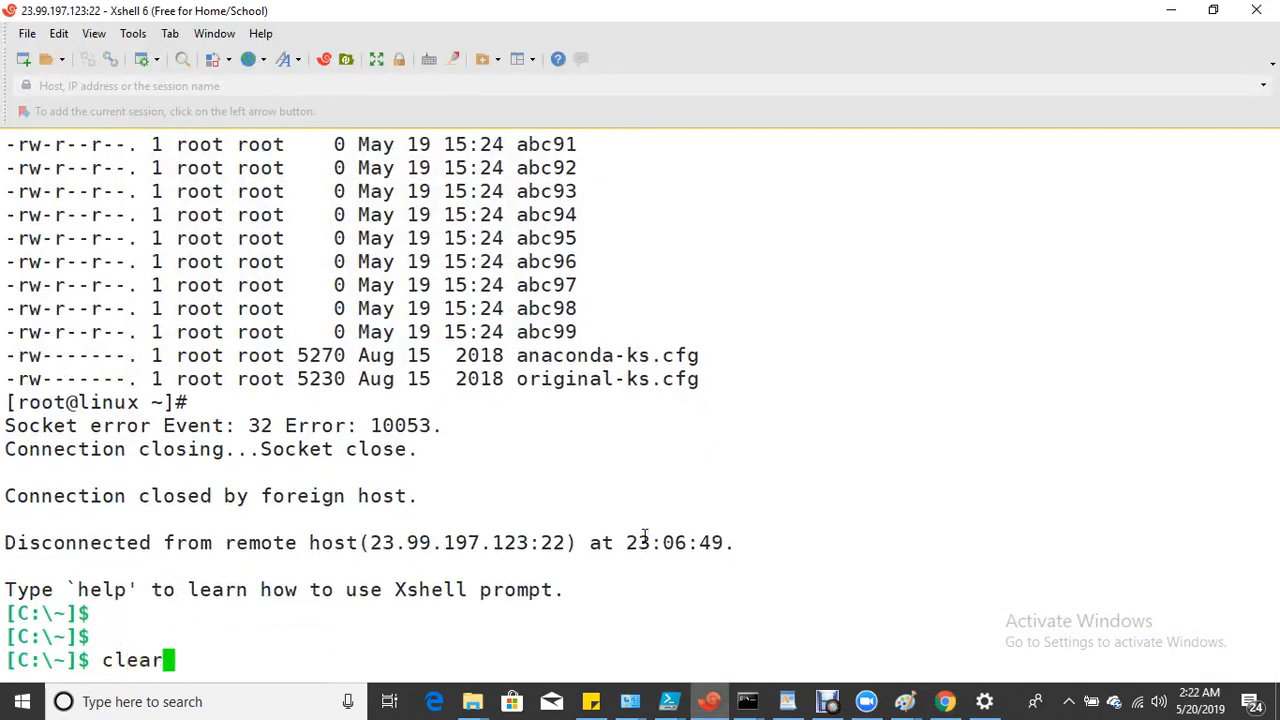
{"action": "key", "text": "Return"}
{"action": "key", "text": "Return"}
{"action": "type", "text": "ssh ec2-user@"}
{"action": "right_click", "coordinate": [424, 257]}
{"action": "left_click", "coordinate": [489, 295]}
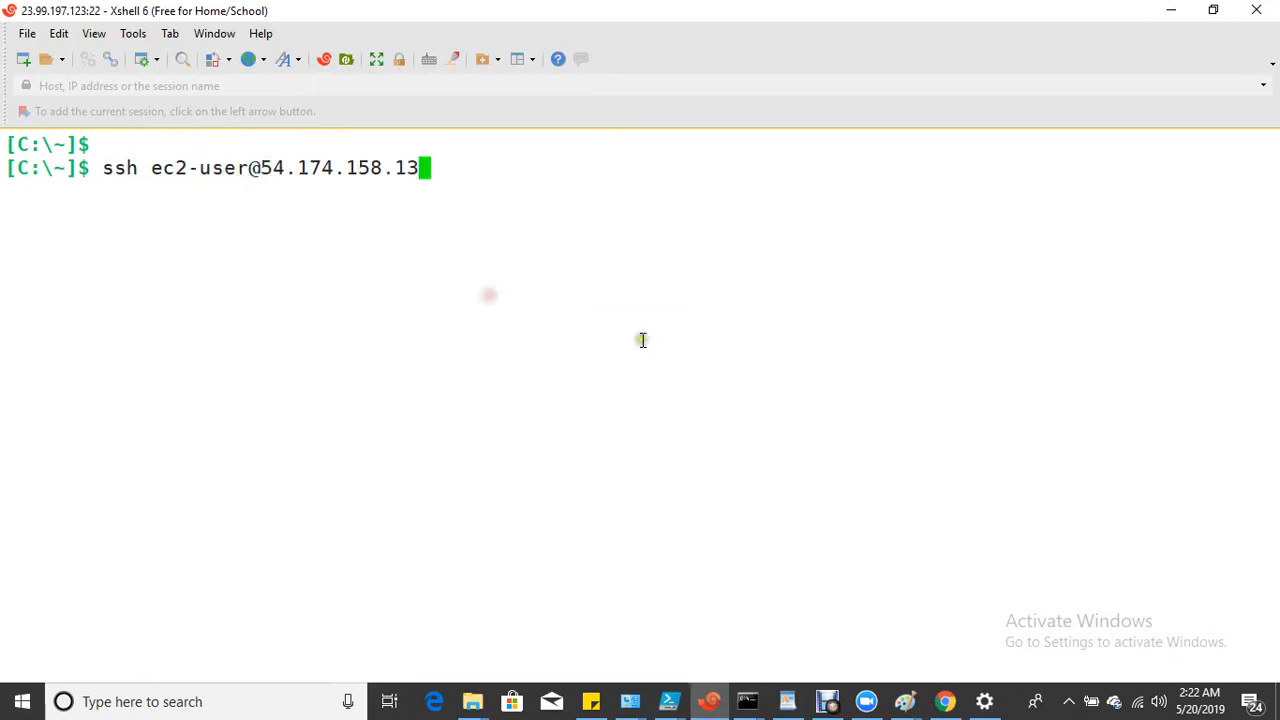
{"action": "key", "text": "Return"}
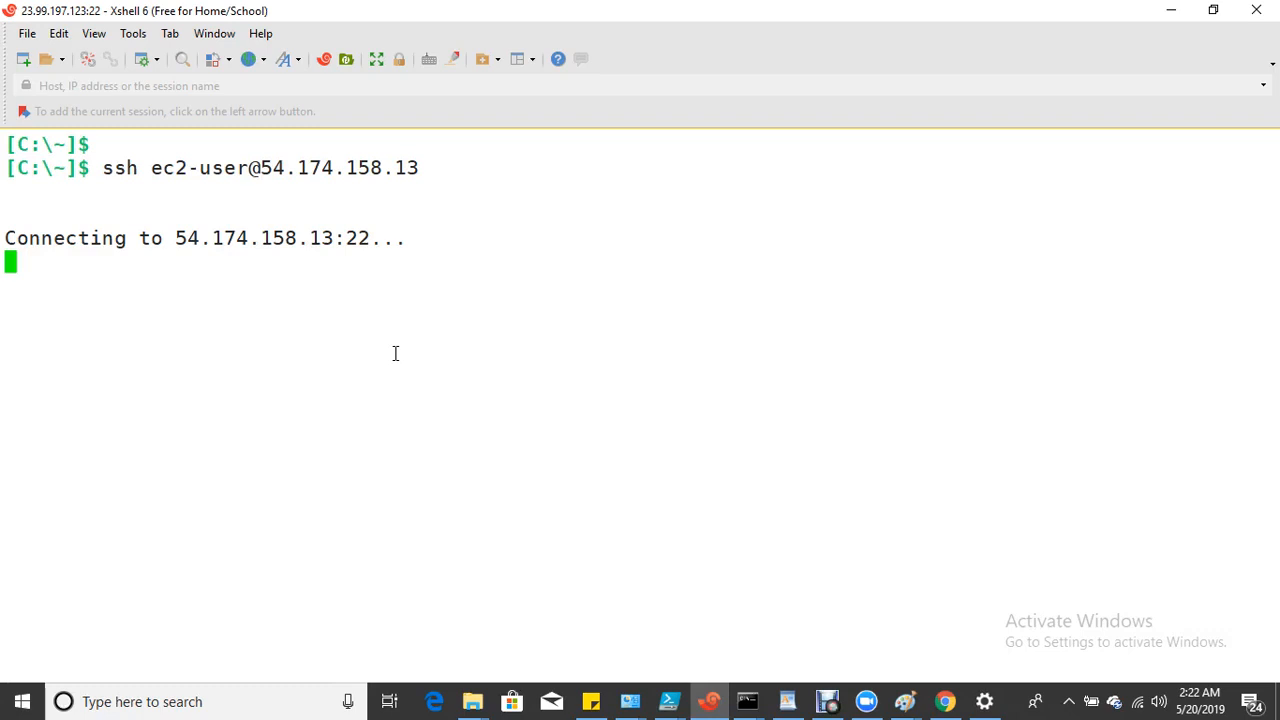
{"action": "mouse_move", "coordinate": [943, 705]}
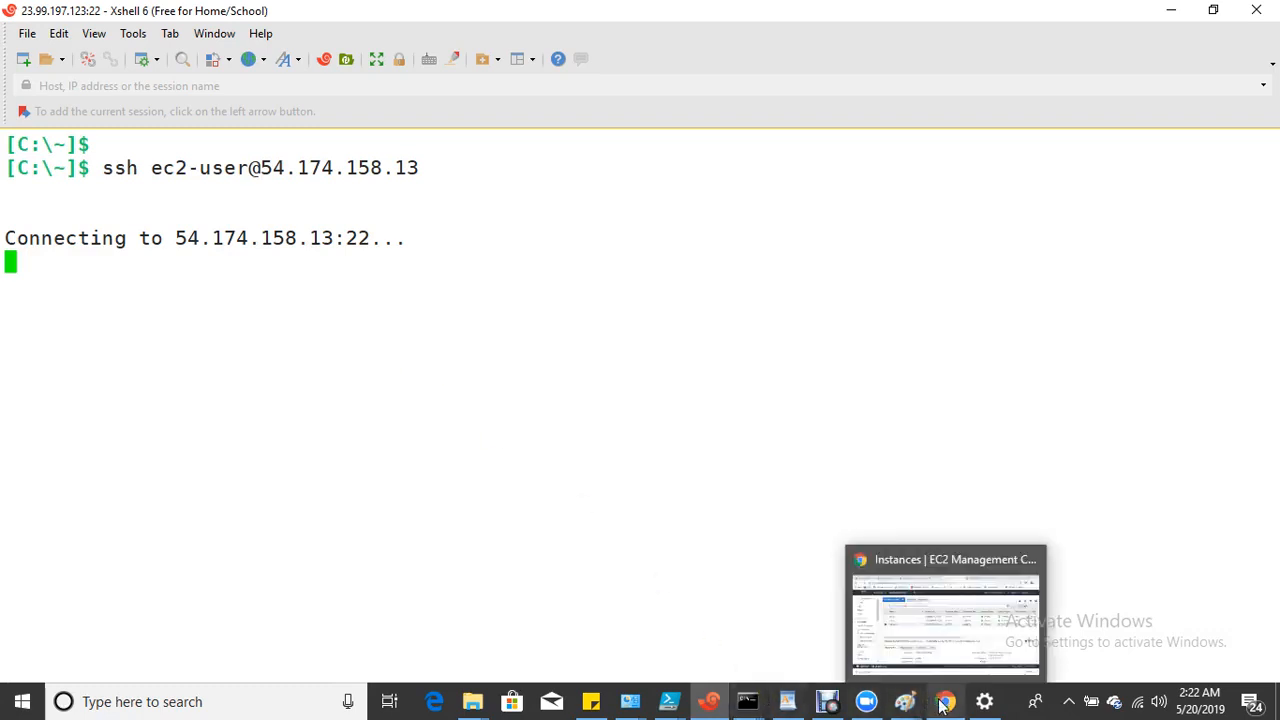
{"action": "left_click", "coordinate": [948, 620]}
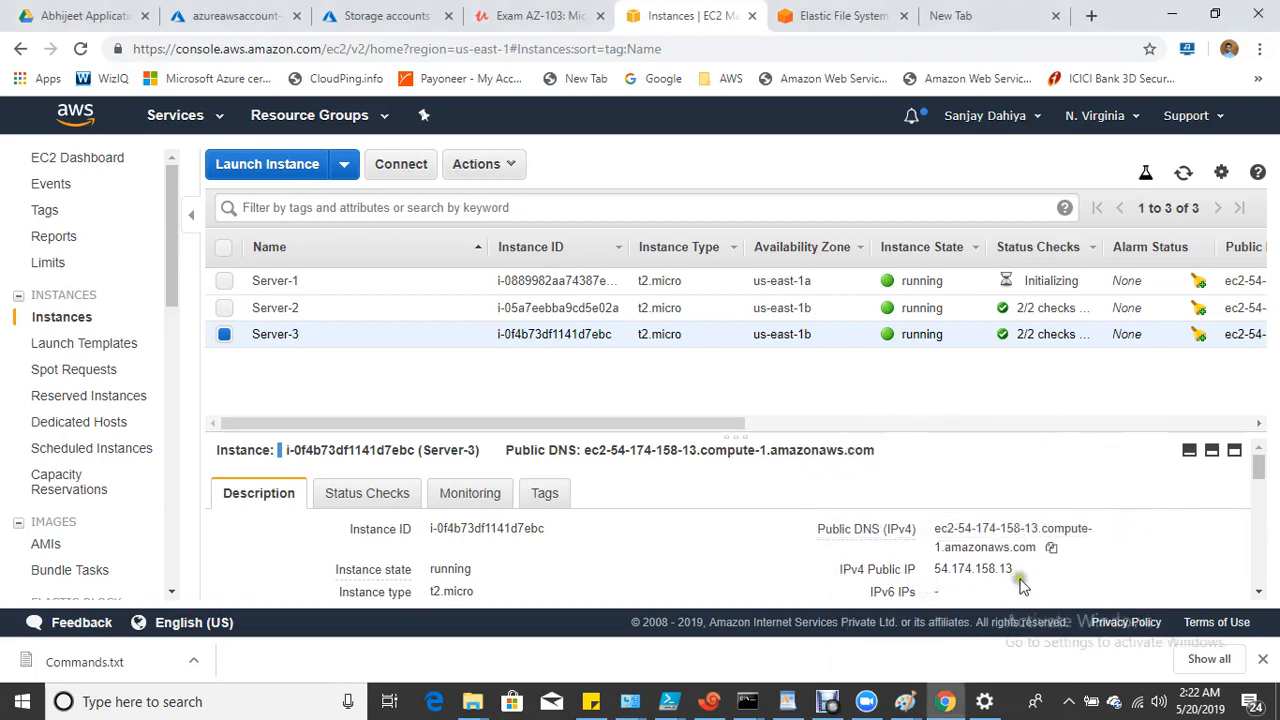
{"action": "left_click", "coordinate": [1019, 591]}
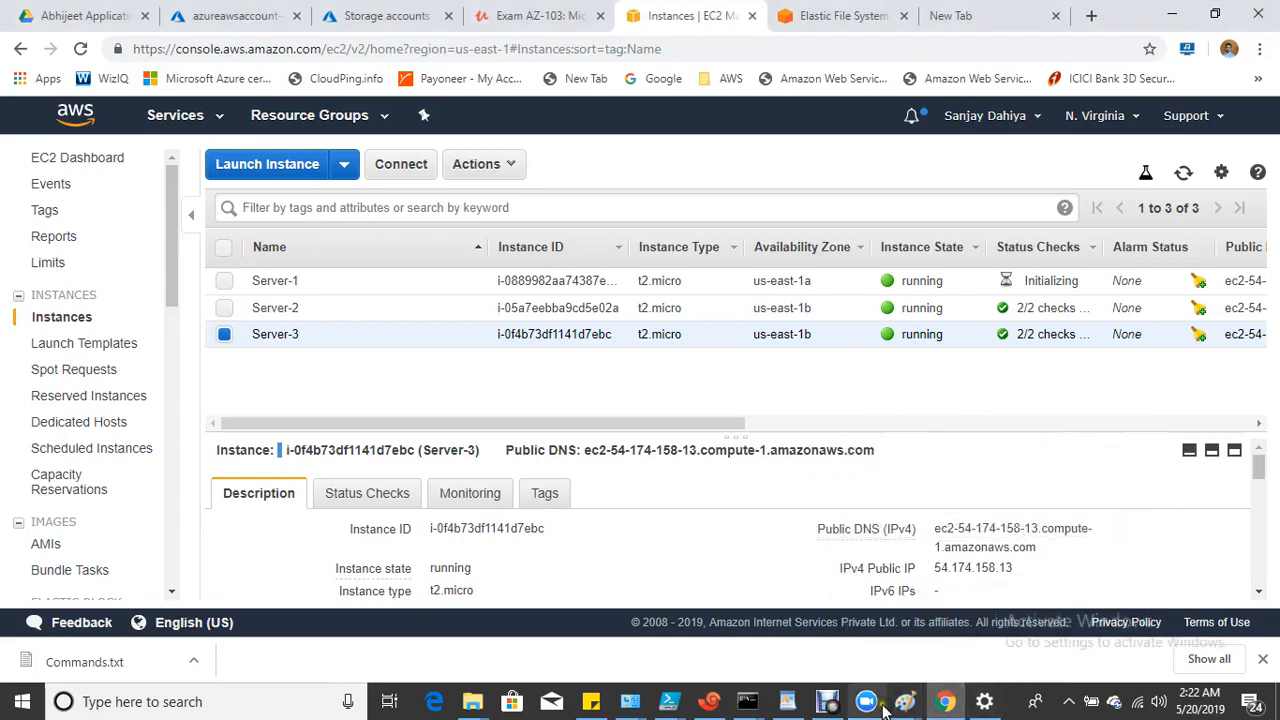
{"action": "left_click", "coordinate": [708, 702]}
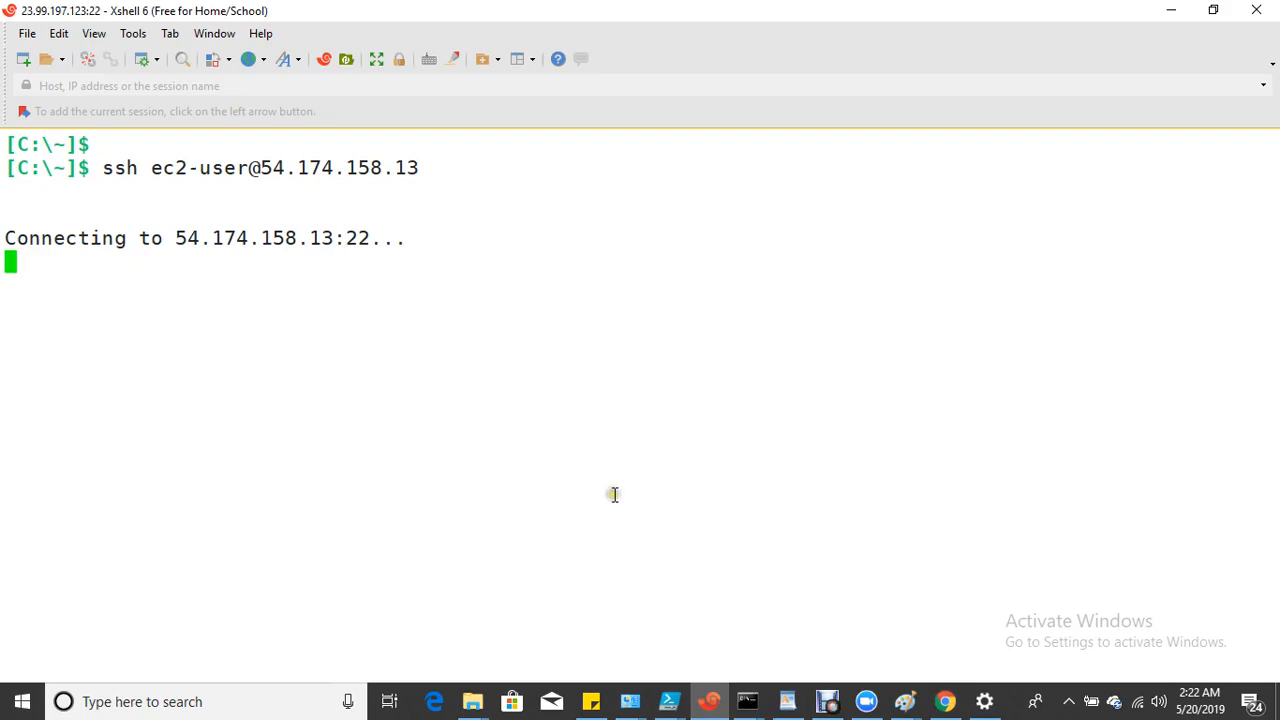
{"action": "left_click", "coordinate": [707, 702]}
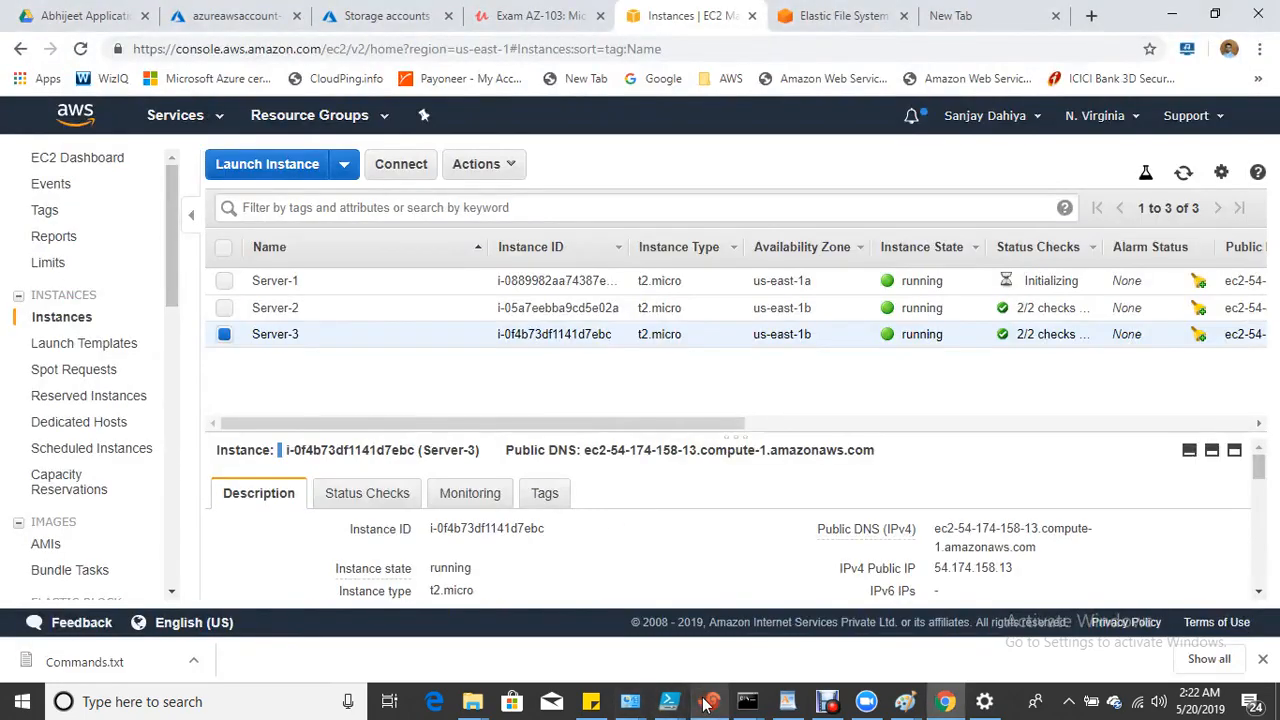
{"action": "left_click", "coordinate": [707, 702]}
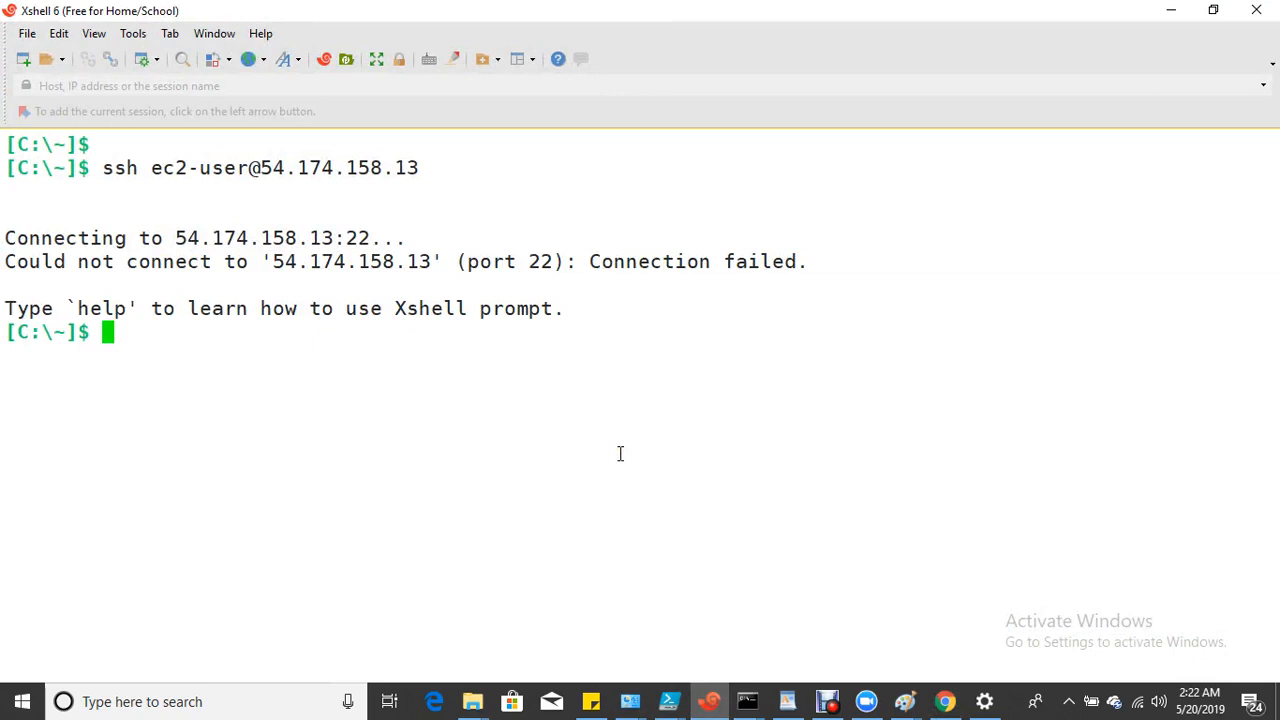
{"action": "key", "text": "Up"}
{"action": "key", "text": "Return"}
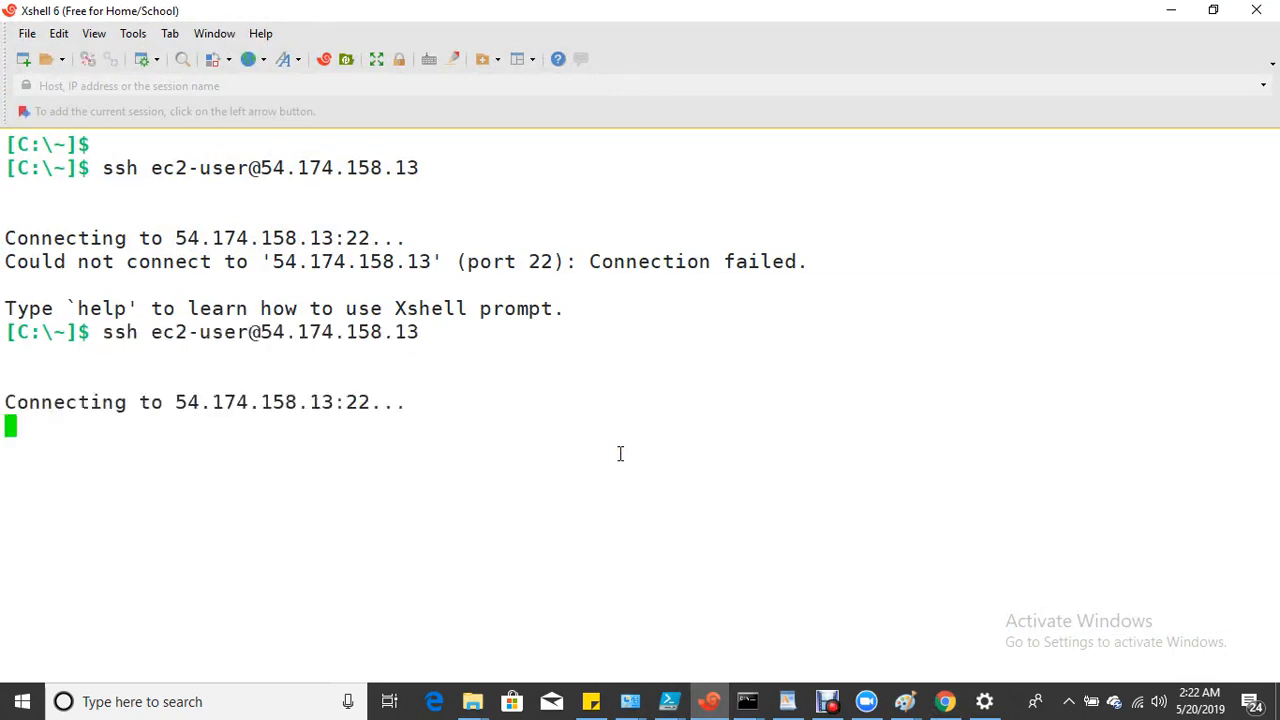
Switch to the EC2 console in Chrome and examine the inbound rules of Server-3's security group launch-wizard-13.
{"action": "left_click", "coordinate": [945, 701]}
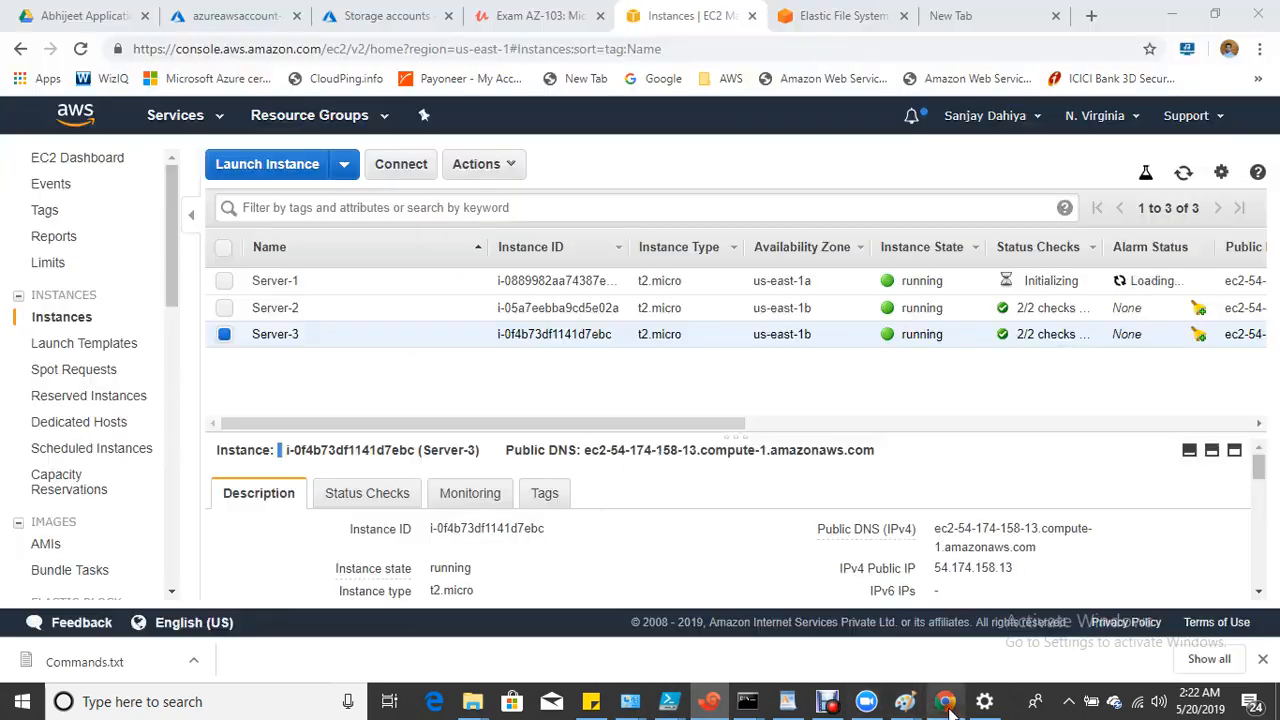
{"action": "left_click_drag", "start_coordinate": [343, 423], "coordinate": [971, 426]}
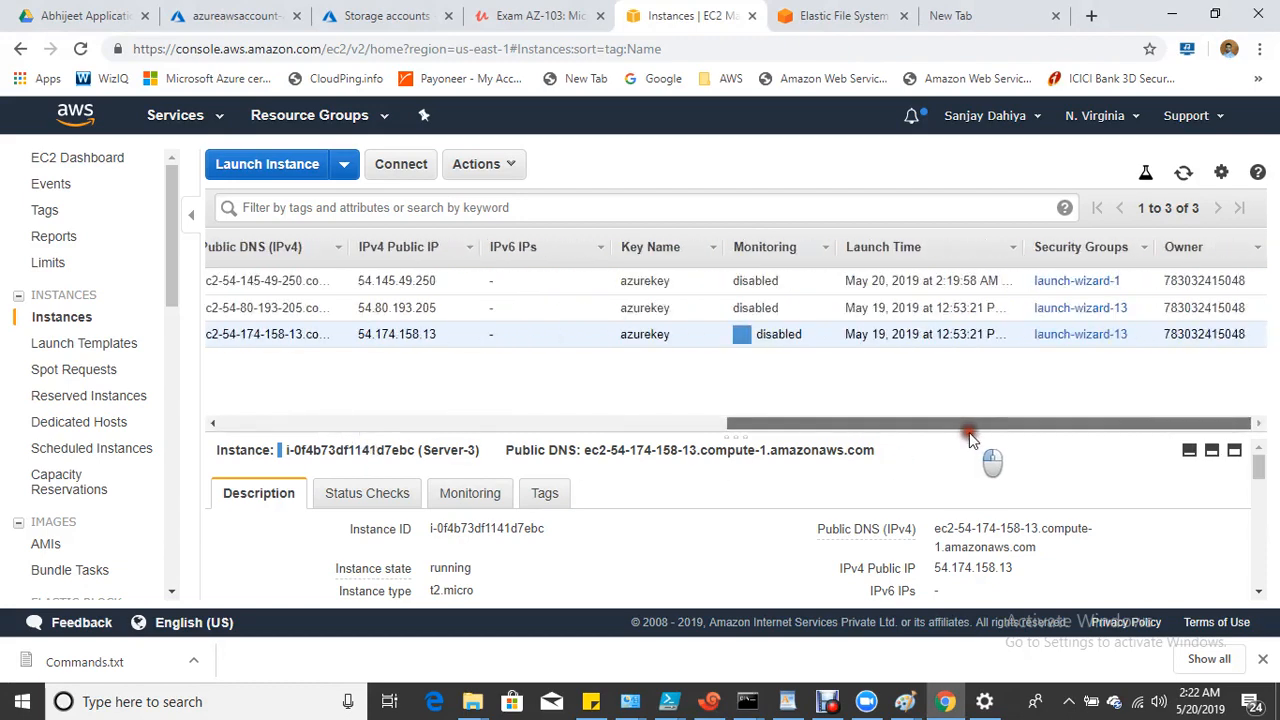
{"action": "left_click", "coordinate": [1092, 338]}
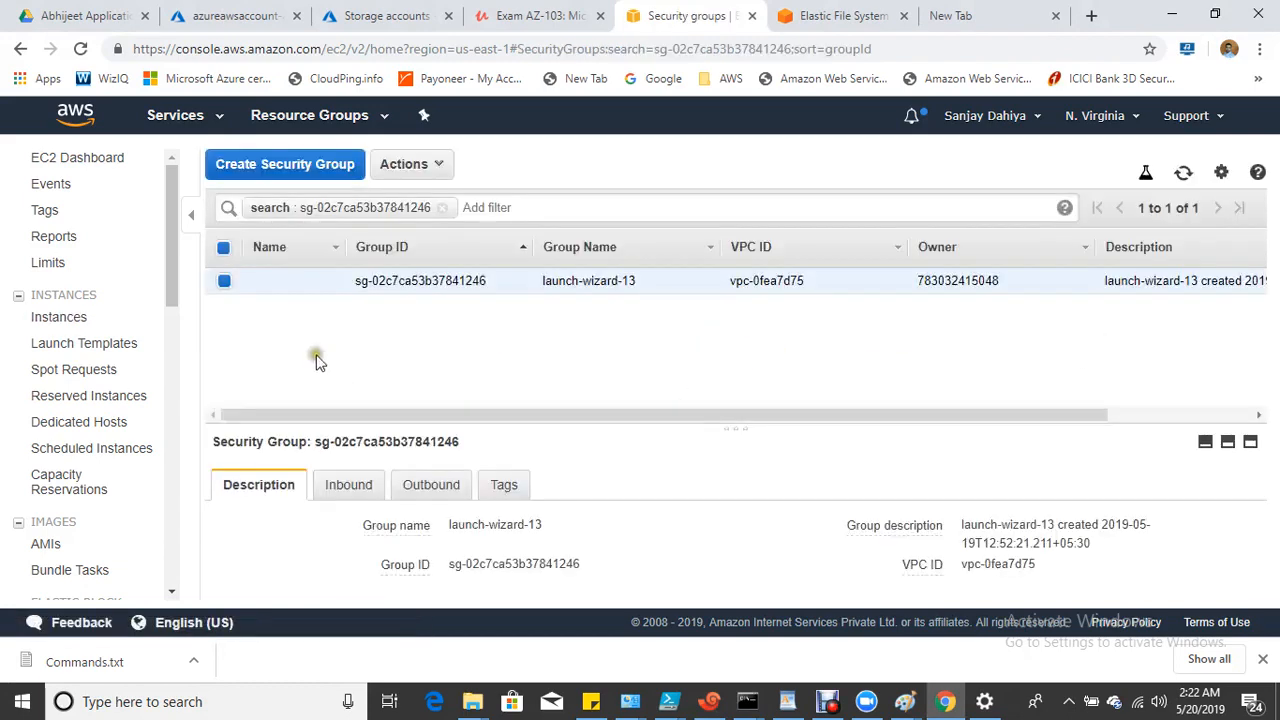
{"action": "left_click_drag", "start_coordinate": [339, 485], "coordinate": [358, 441]}
{"action": "left_click_drag", "start_coordinate": [474, 428], "coordinate": [503, 301]}
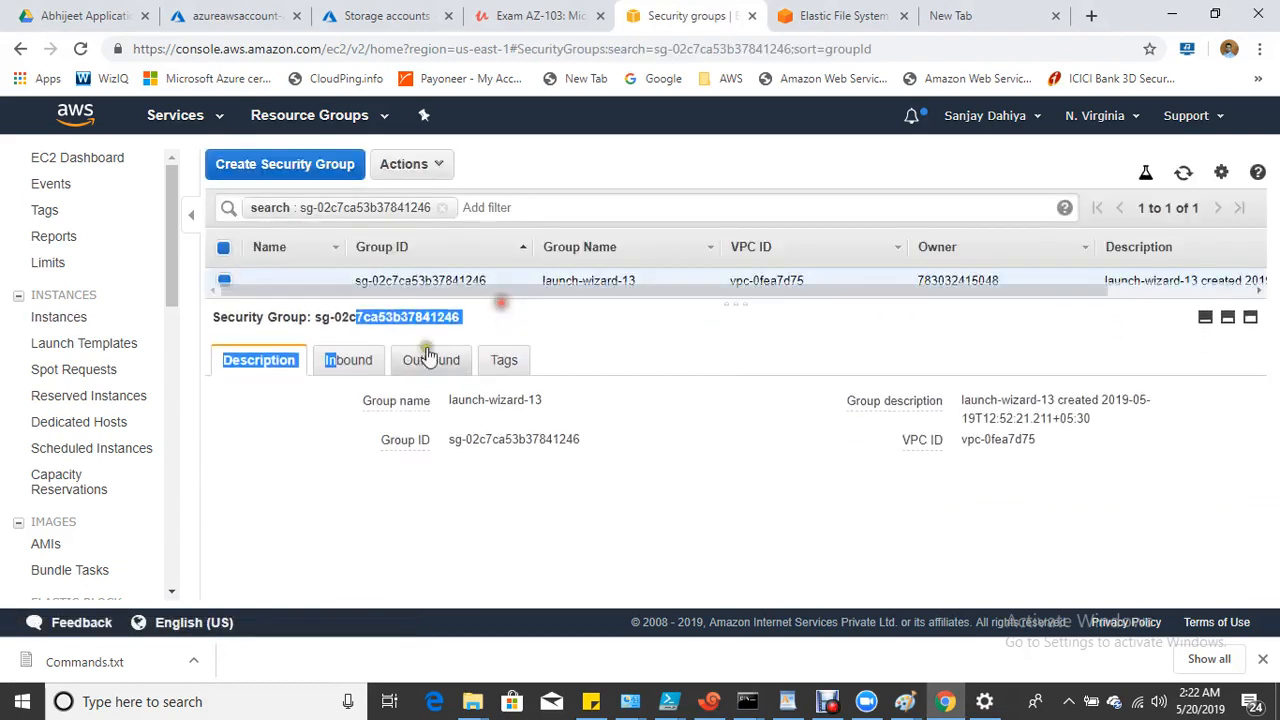
{"action": "left_click", "coordinate": [364, 369]}
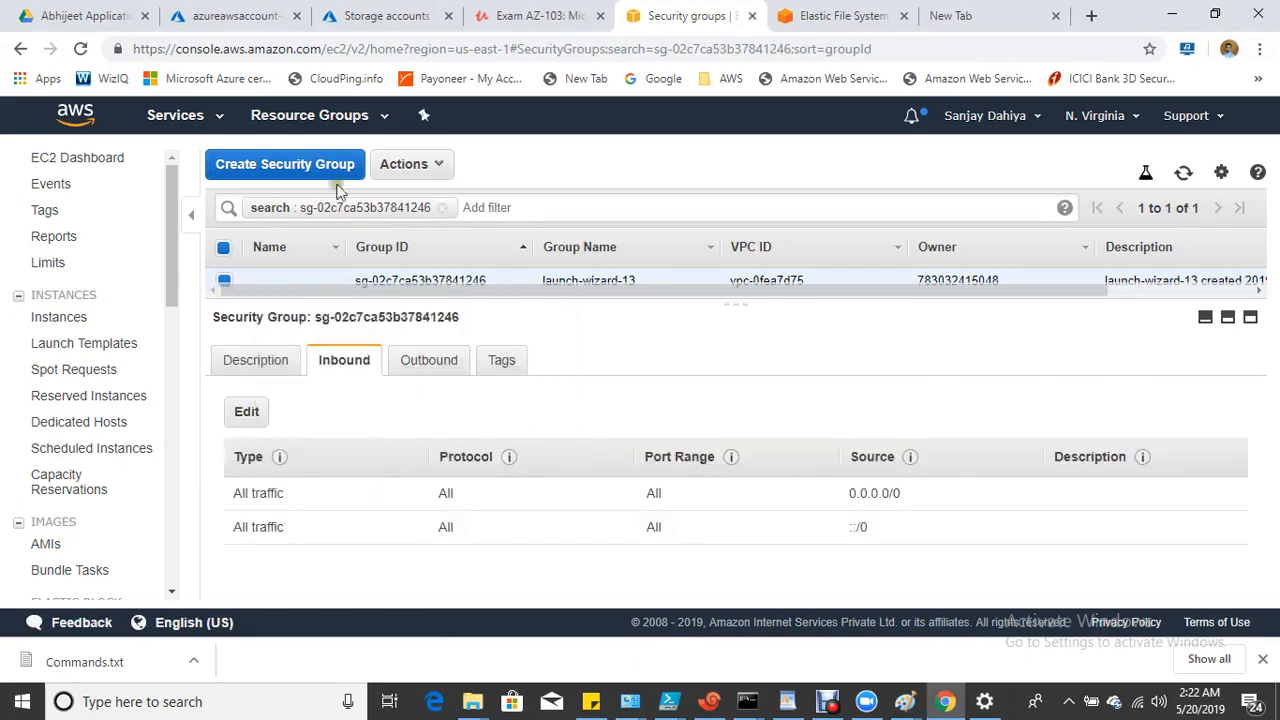
Return to the running instances in the EC2 console, select Server-2 and copy its IPv4 public IP address.
{"action": "left_click", "coordinate": [78, 158]}
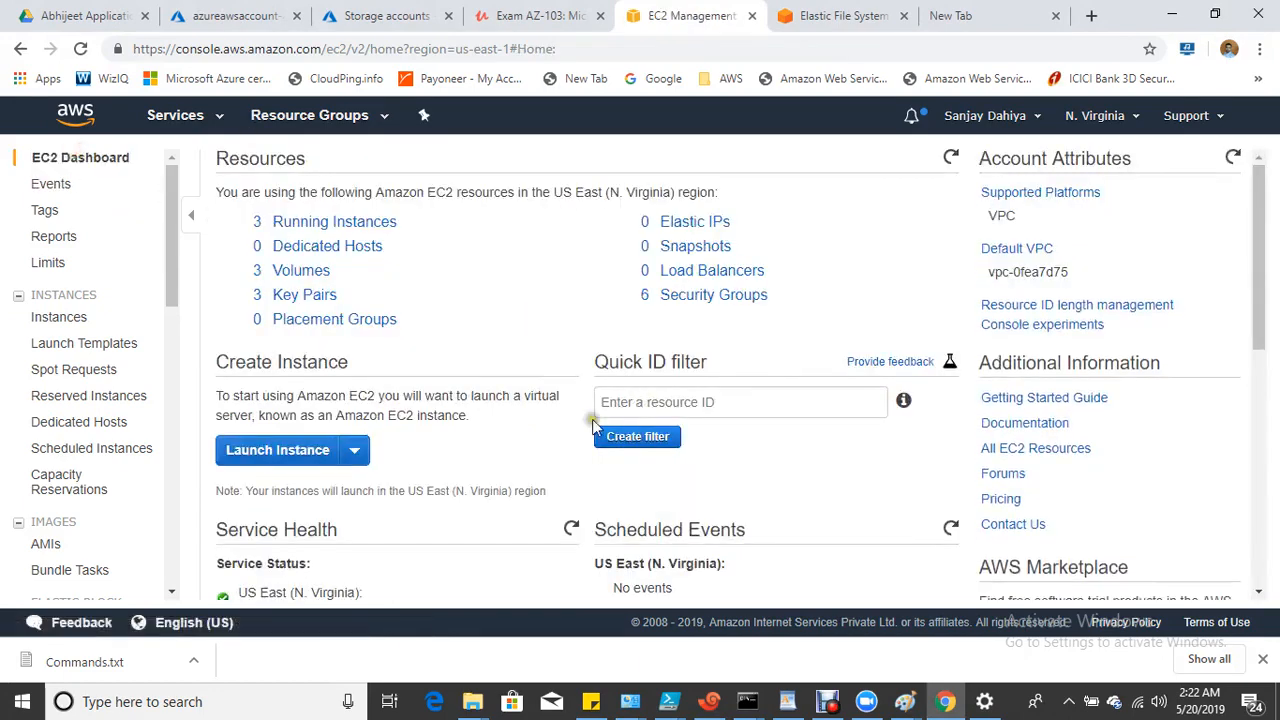
{"action": "left_click", "coordinate": [708, 701]}
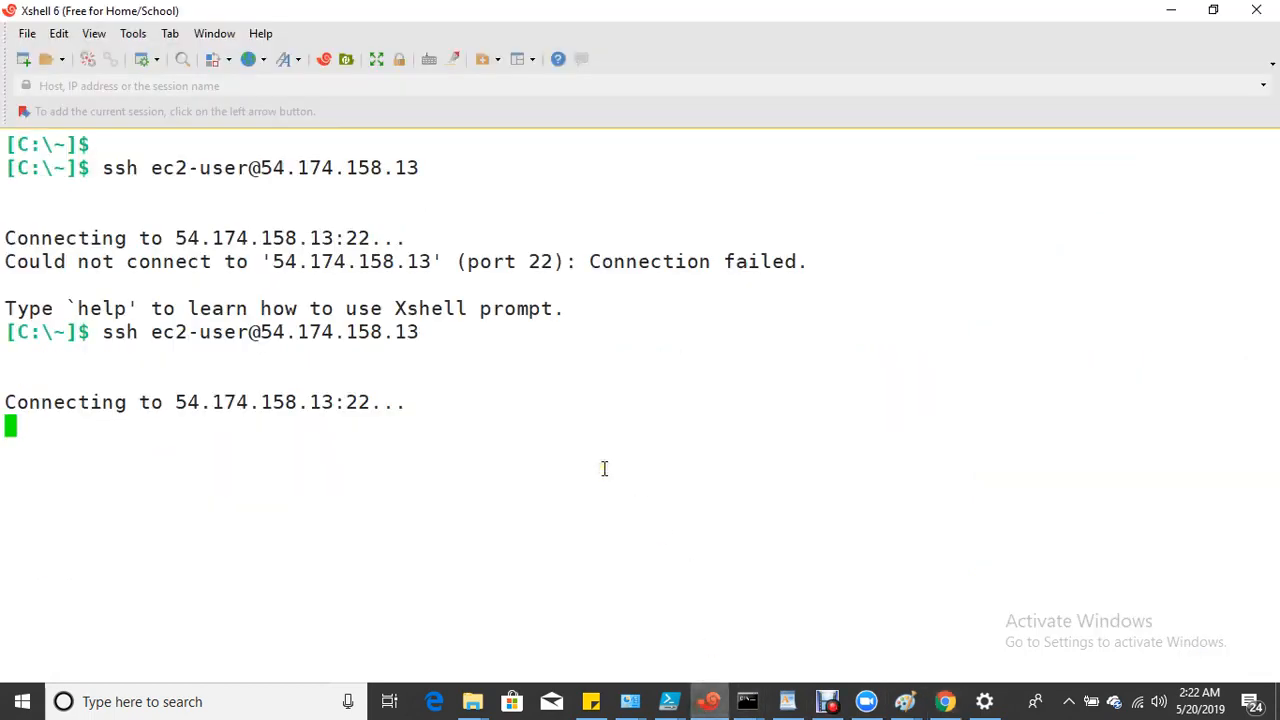
{"action": "left_click", "coordinate": [946, 703]}
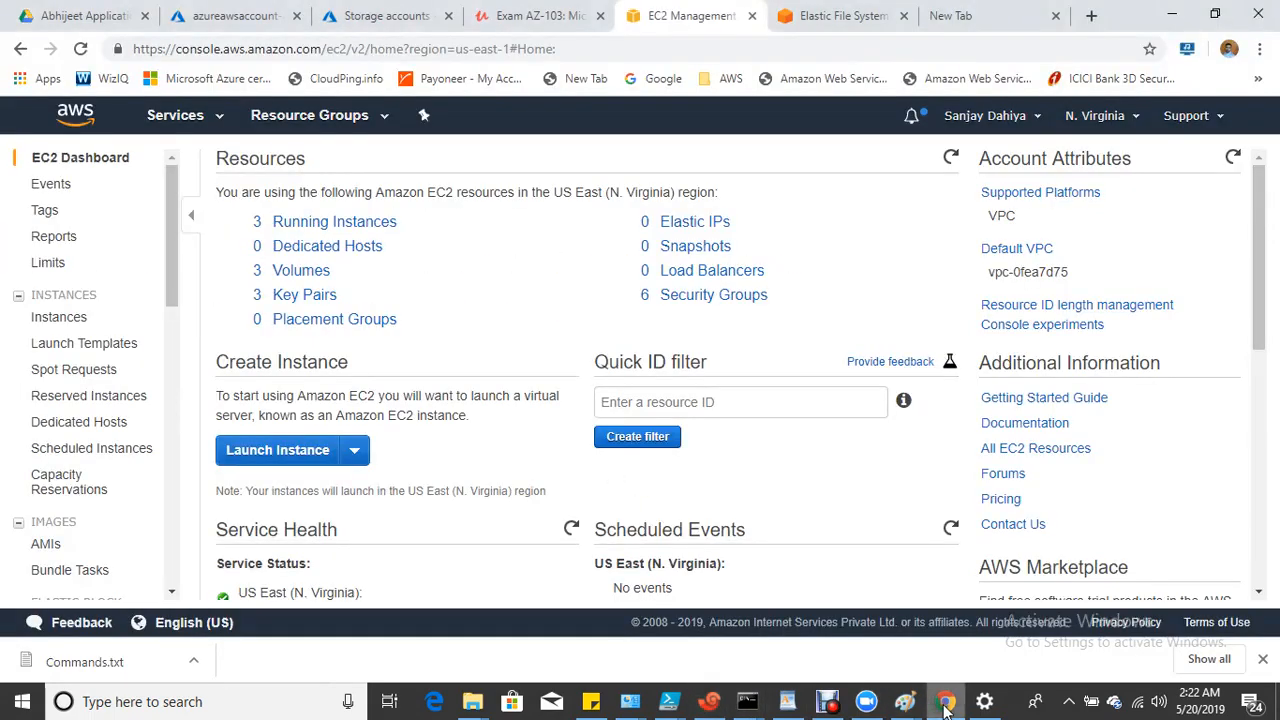
{"action": "left_click", "coordinate": [317, 222]}
{"action": "left_click", "coordinate": [224, 308]}
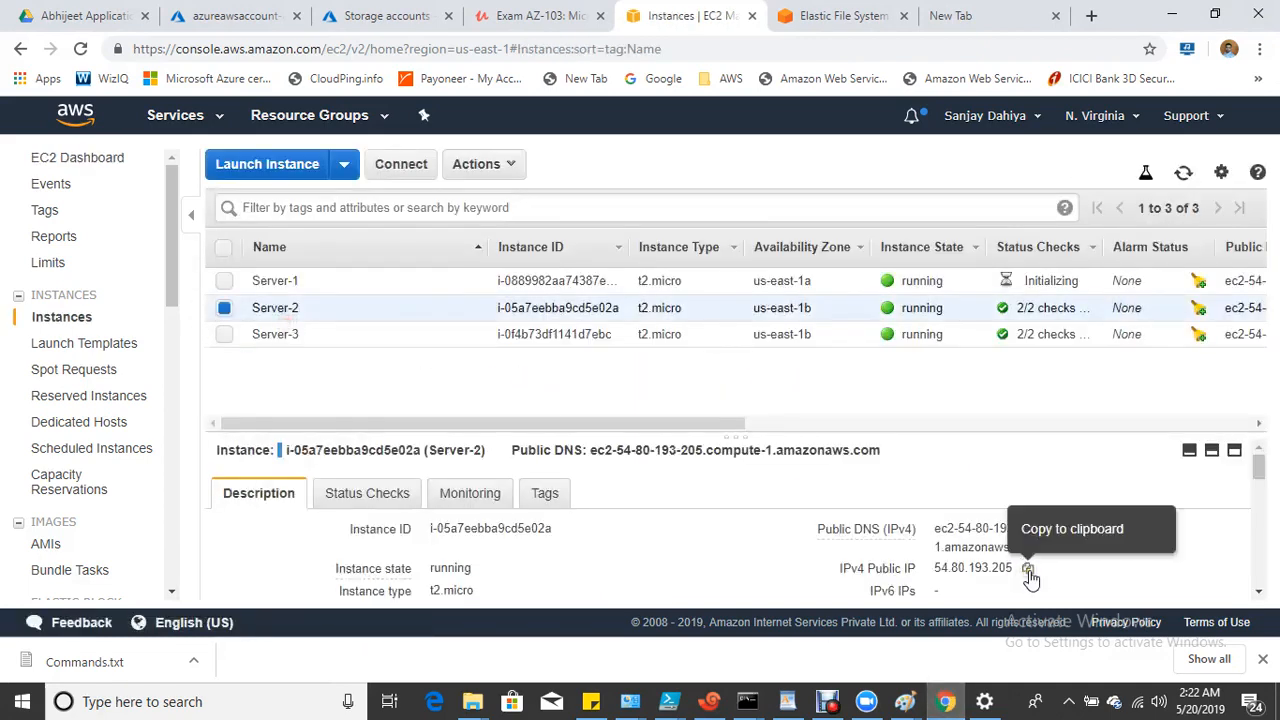
{"action": "left_click", "coordinate": [1028, 569]}
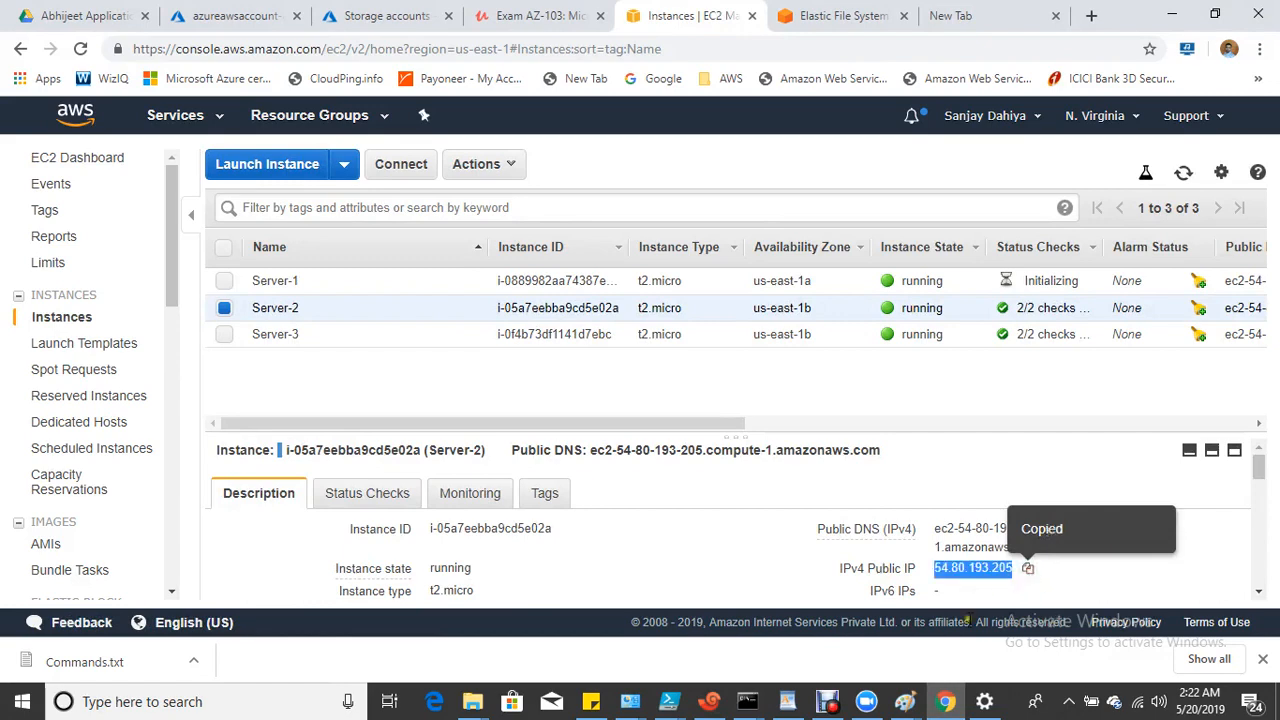
{"action": "left_click", "coordinate": [726, 704]}
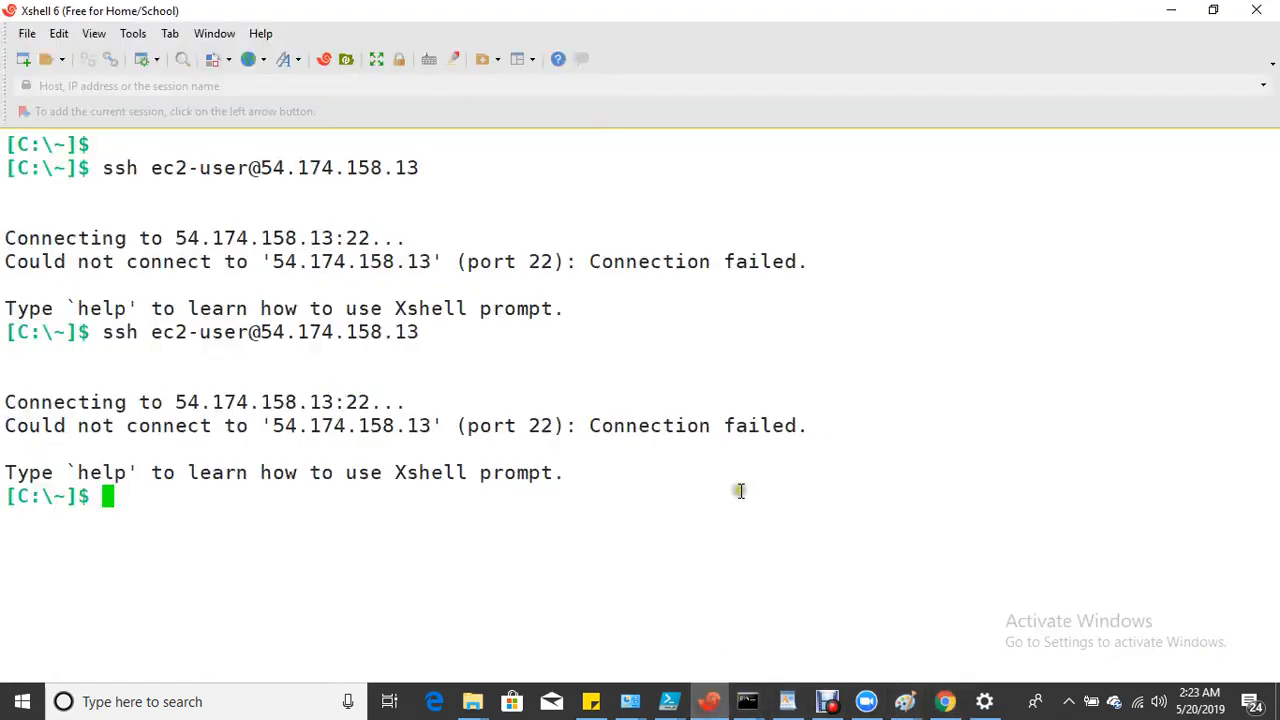
{"action": "key", "text": "Up"}
{"action": "key", "text": "BackSpace"}
{"action": "key", "text": "BackSpace"}
{"action": "key", "text": "BackSpace"}
{"action": "key", "text": "BackSpace"}
{"action": "key", "text": "BackSpace"}
{"action": "key", "text": "BackSpace"}
{"action": "key", "text": "BackSpace"}
{"action": "key", "text": "BackSpace"}
{"action": "key", "text": "BackSpace"}
{"action": "key", "text": "BackSpace"}
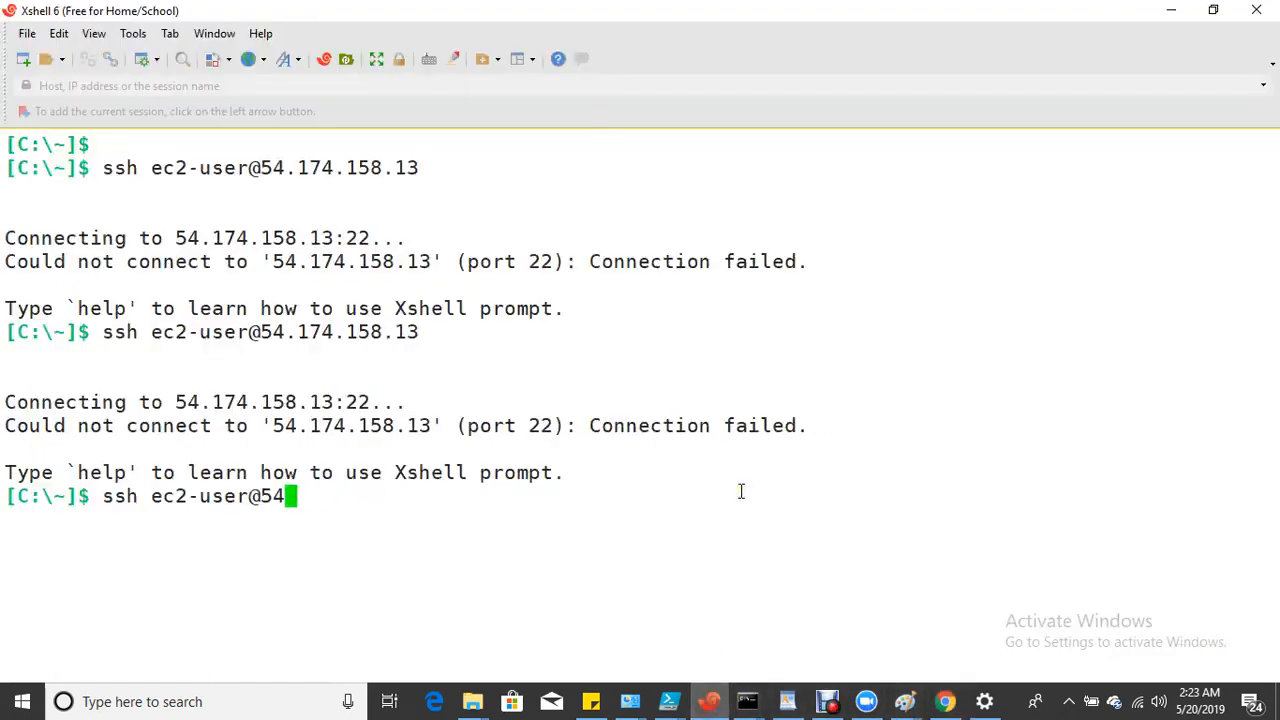
{"action": "right_click", "coordinate": [313, 505]}
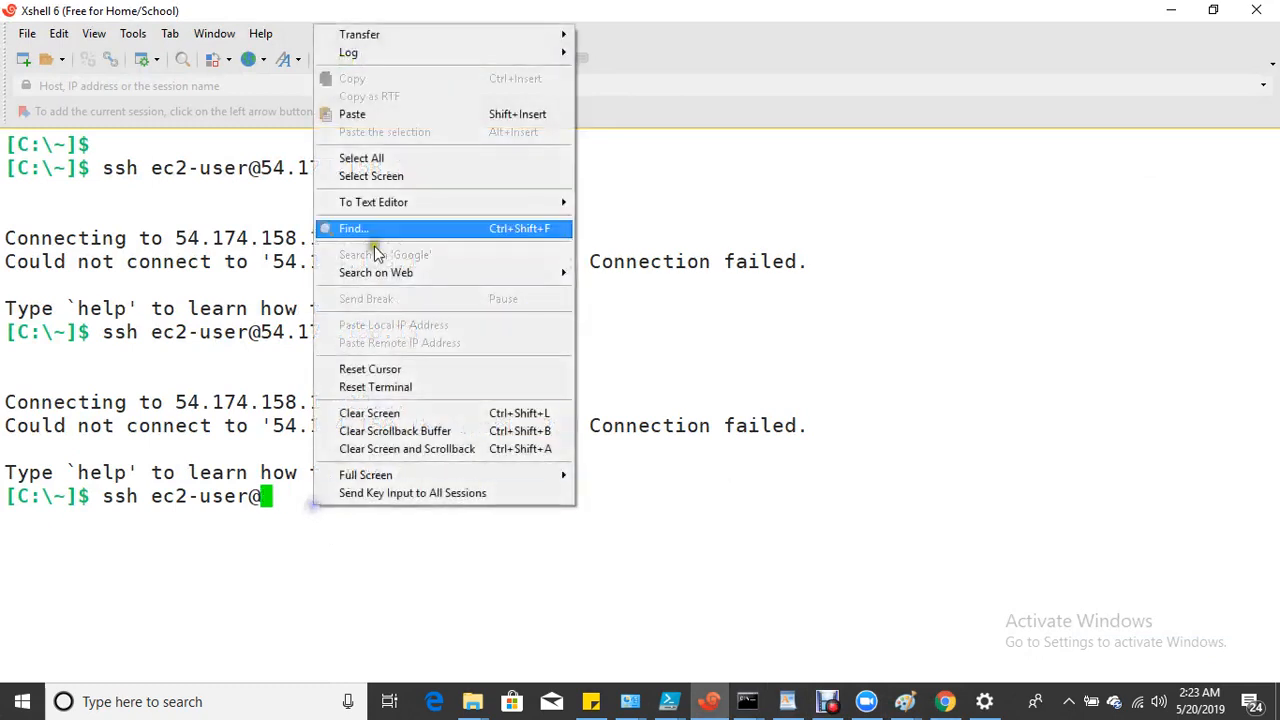
{"action": "left_click", "coordinate": [374, 114]}
{"action": "key", "text": "Return"}
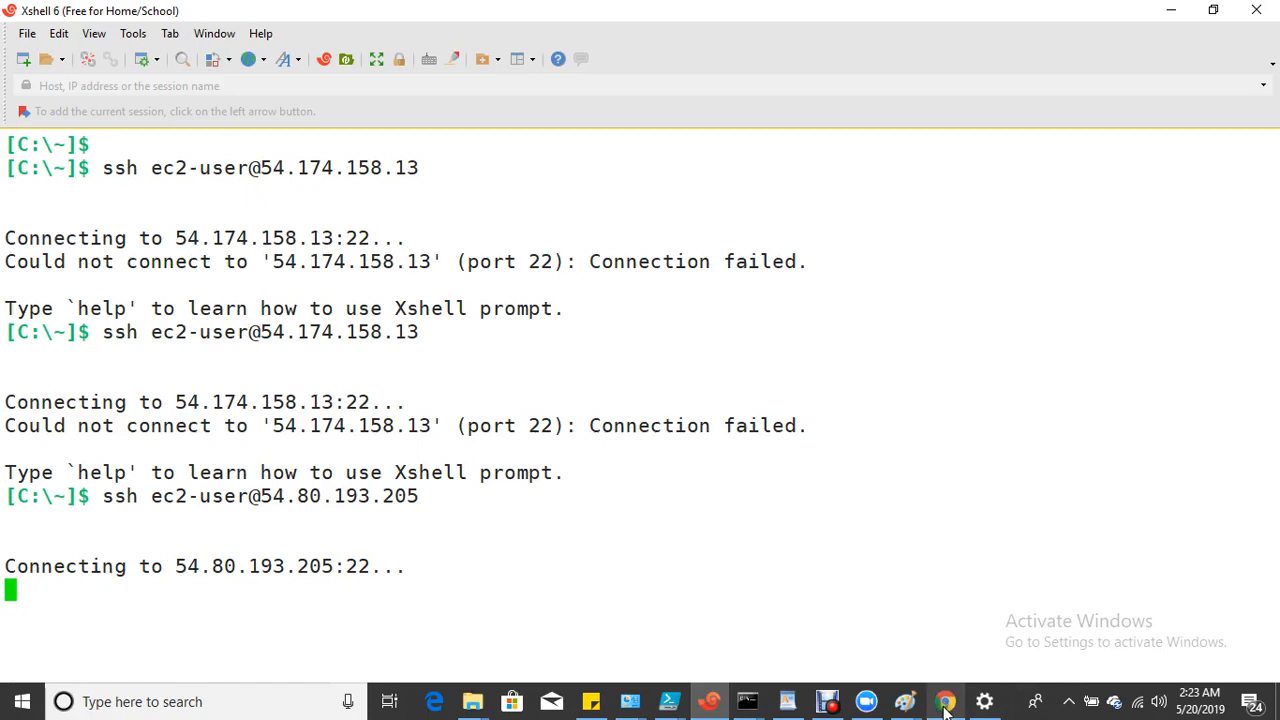
Switch back to the EC2 console in Chrome and refresh the instances list to check the servers' status.
{"action": "mouse_move", "coordinate": [944, 708]}
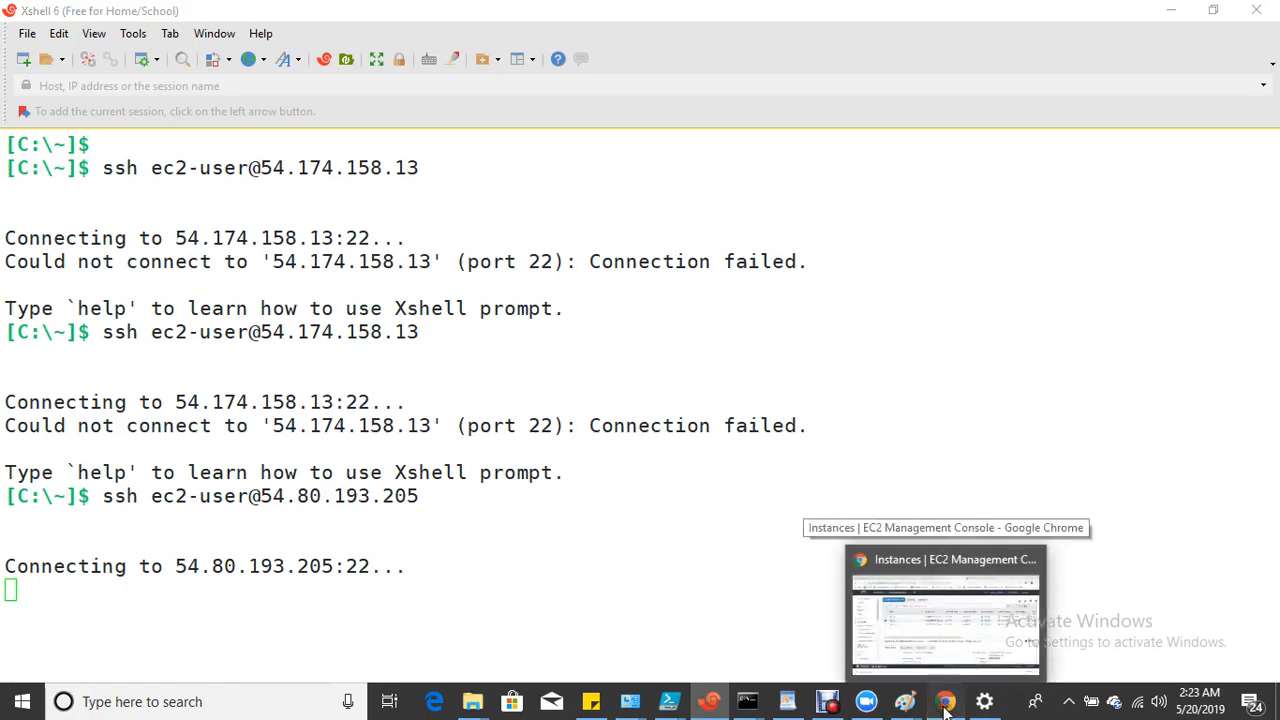
{"action": "left_click", "coordinate": [944, 708]}
{"action": "left_click", "coordinate": [1183, 175]}
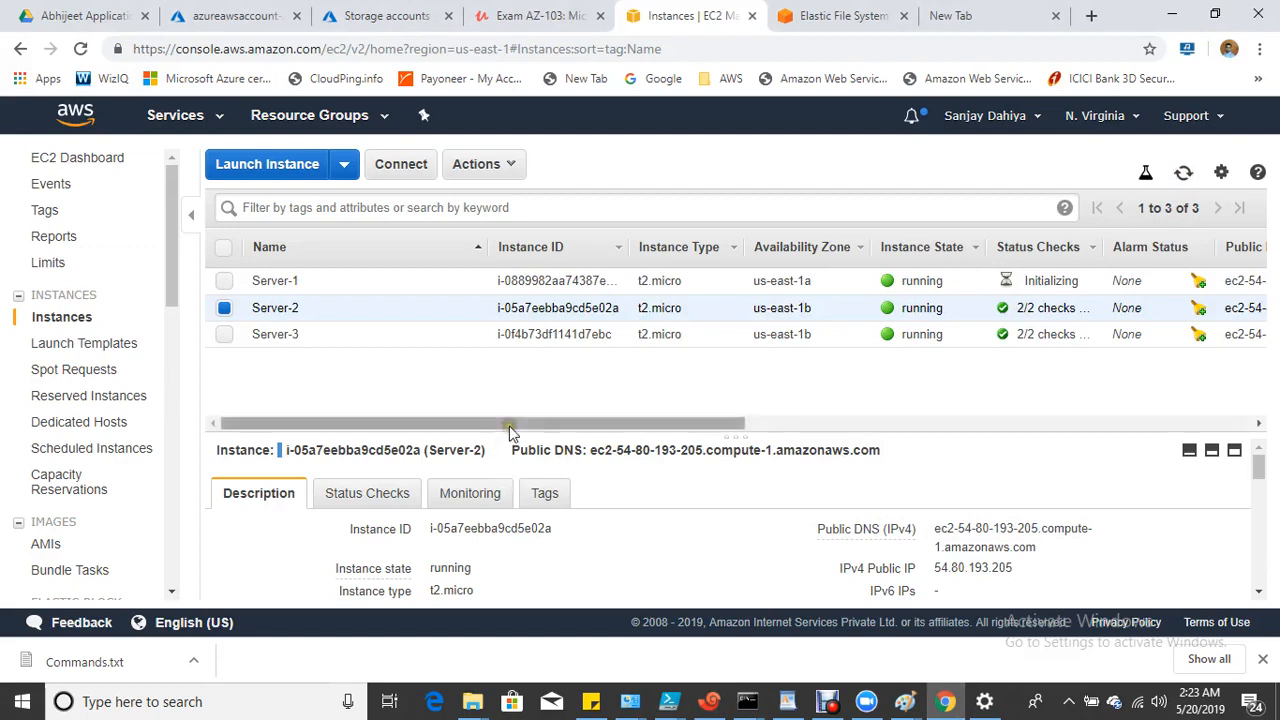
{"action": "left_click_drag", "start_coordinate": [511, 423], "coordinate": [371, 428]}
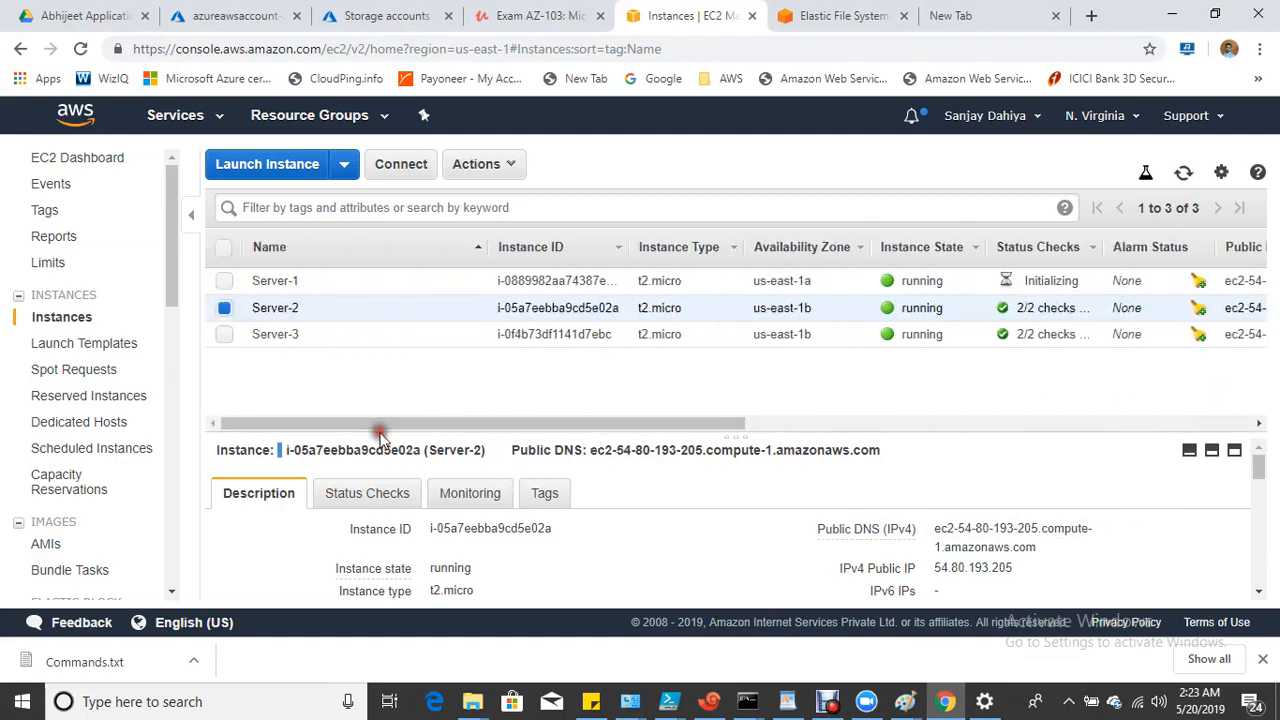
Switch to Xshell to check the SSH connection attempt to Server-2 and return to the EC2 console in Chrome.
{"action": "left_click", "coordinate": [708, 701]}
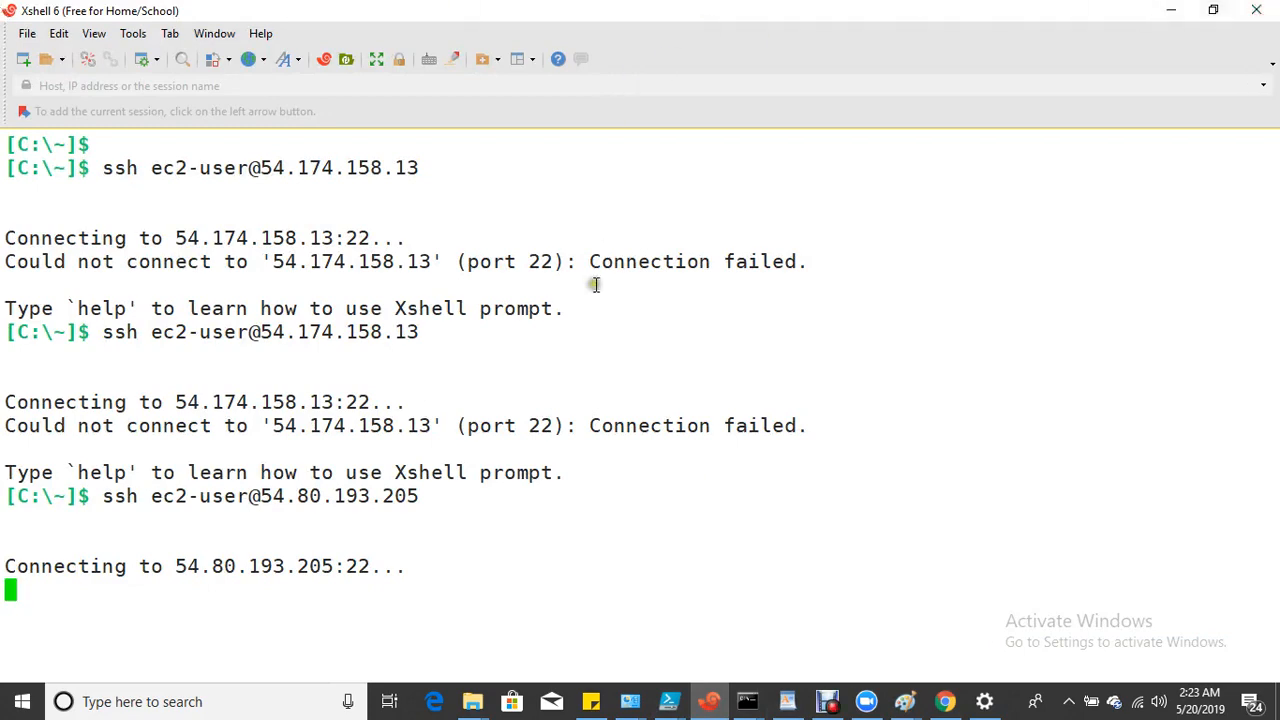
{"action": "left_click", "coordinate": [940, 705]}
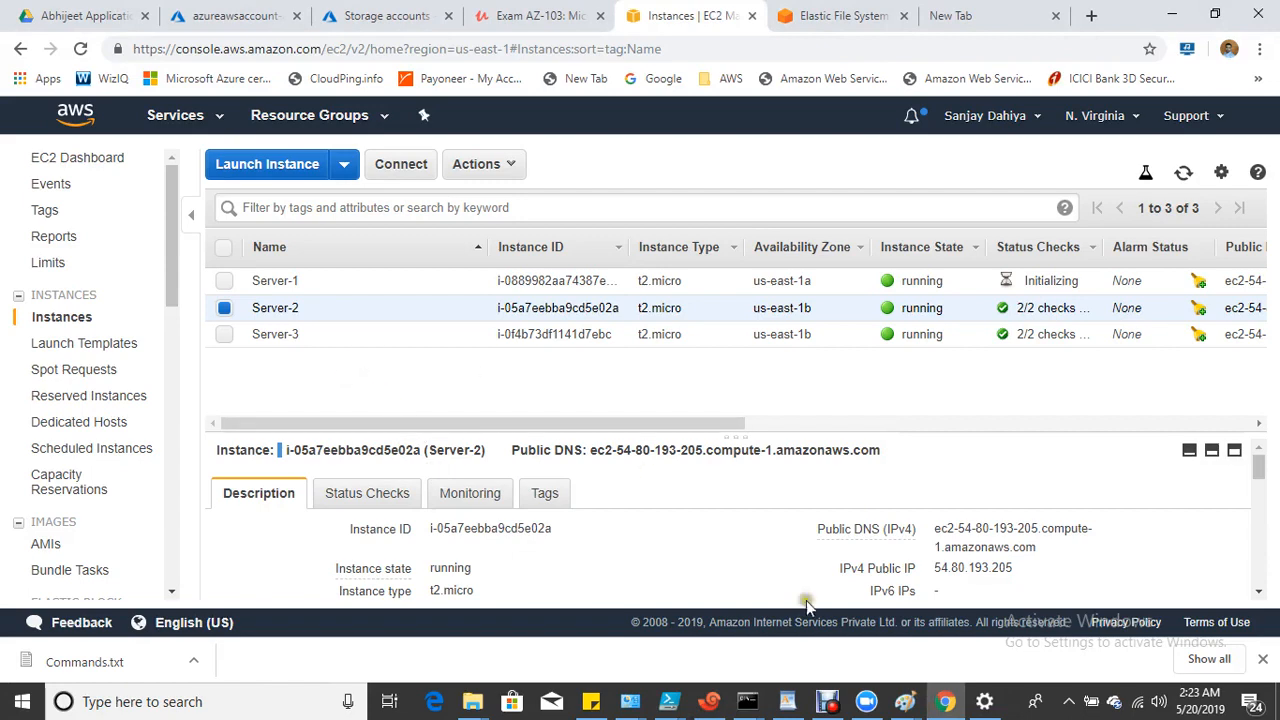
{"action": "left_click", "coordinate": [840, 705]}
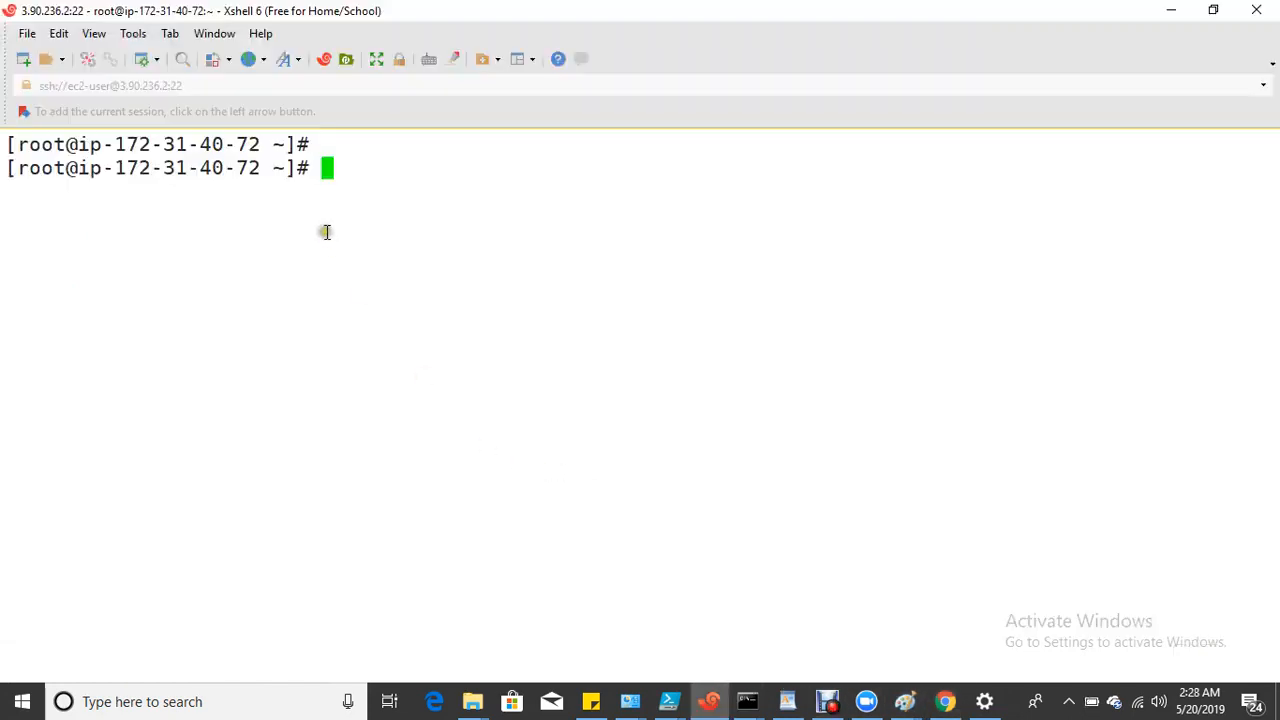
Restore the Xshell window to a smaller size and reposition it to examine Server-2's entry in the EC2 instances list behind it.
{"action": "left_click", "coordinate": [1213, 10]}
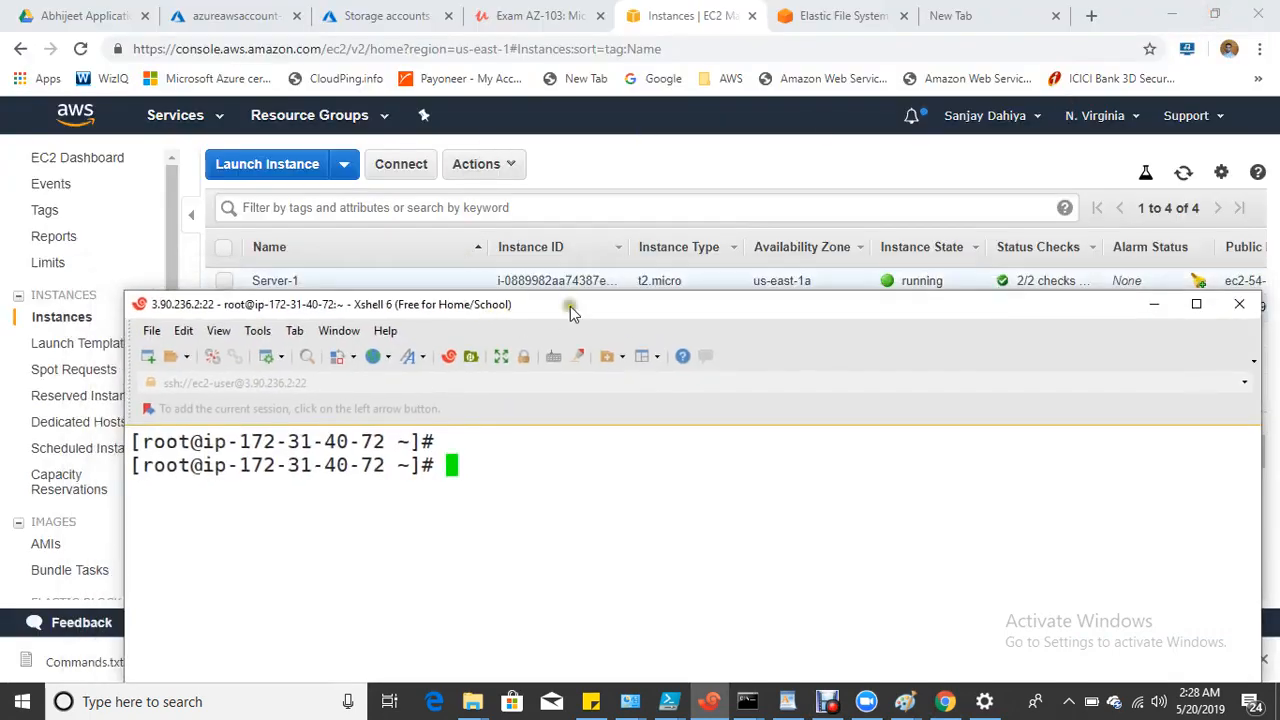
{"action": "left_click_drag", "start_coordinate": [572, 313], "coordinate": [589, 507]}
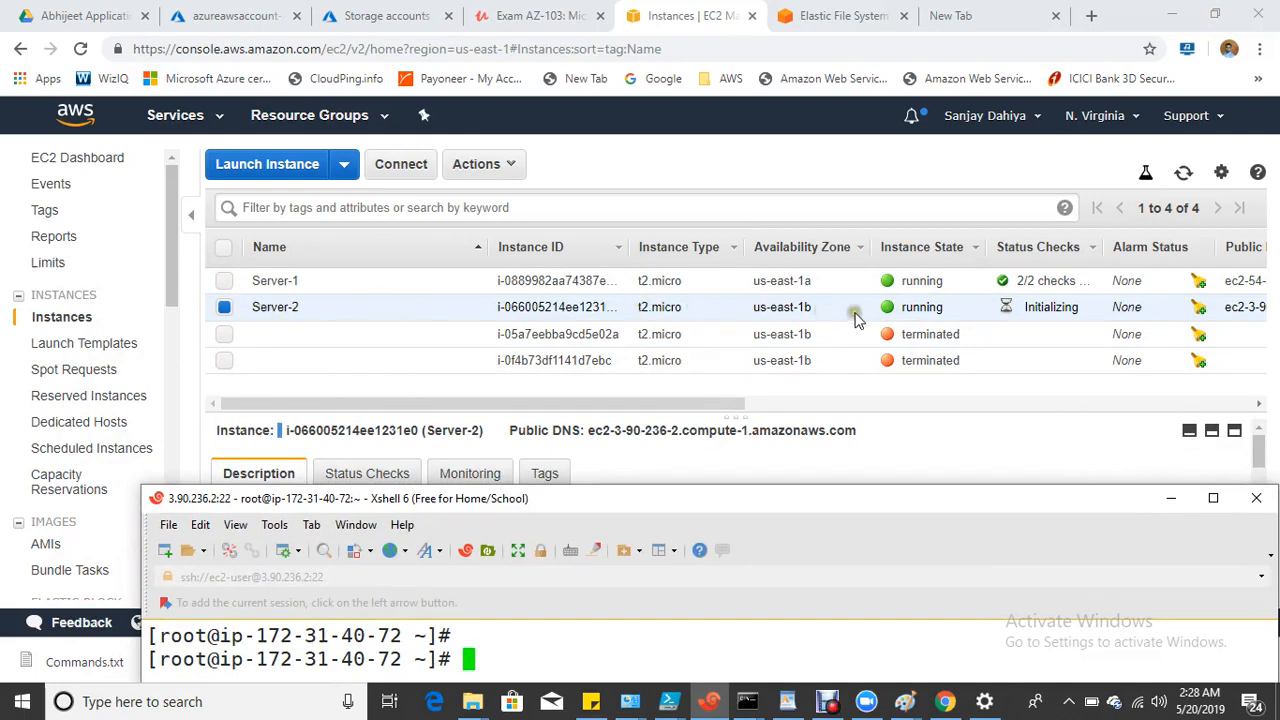
{"action": "left_click_drag", "start_coordinate": [816, 500], "coordinate": [841, 175]}
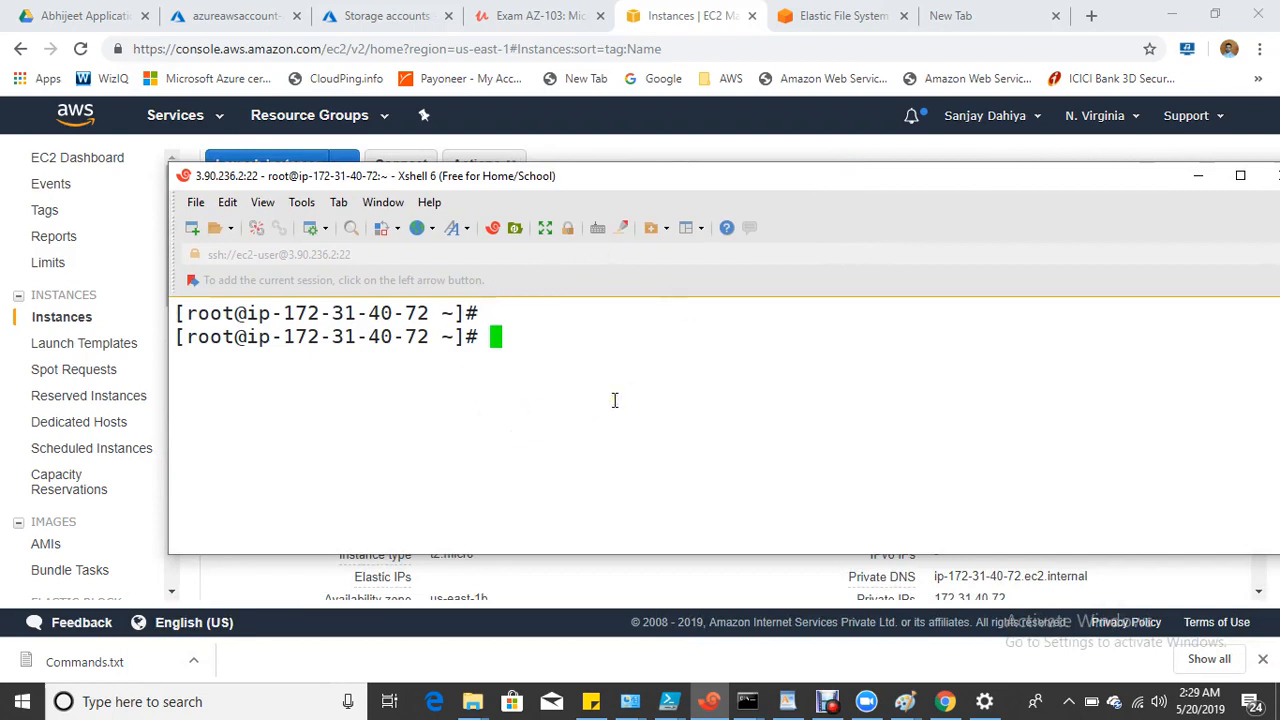
Switch to the EFS mount instructions in Chrome and copy the mount helper install command yum install -y amazon-efs-utils without sudo.
{"action": "left_click", "coordinate": [805, 18]}
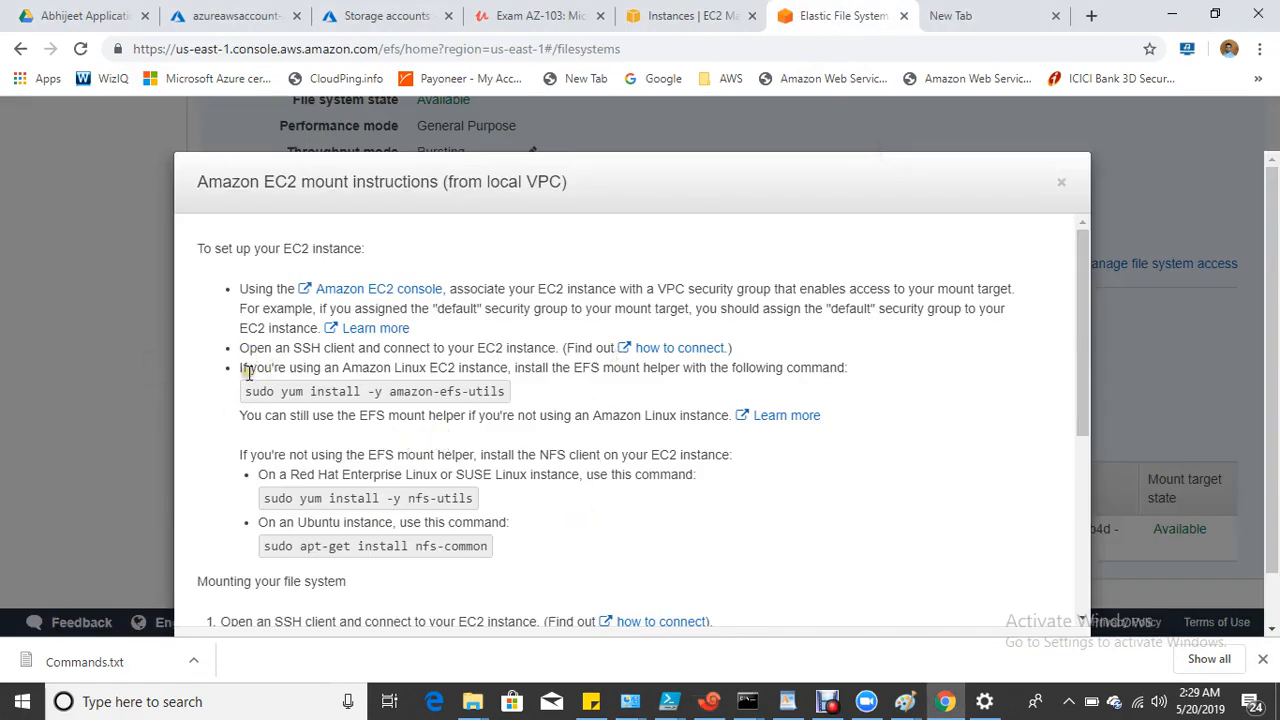
{"action": "left_click_drag", "start_coordinate": [350, 370], "coordinate": [615, 395]}
{"action": "left_click", "coordinate": [595, 394]}
{"action": "left_click_drag", "start_coordinate": [282, 390], "coordinate": [490, 392]}
{"action": "left_click", "coordinate": [447, 392]}
{"action": "double_click", "coordinate": [589, 402]}
{"action": "left_click_drag", "start_coordinate": [285, 393], "coordinate": [467, 392]}
{"action": "right_click", "coordinate": [467, 392]}
{"action": "left_click", "coordinate": [512, 408]}
Switch to Xshell and run the copied command on Server-2 to install amazon-efs-utils.
{"action": "left_click", "coordinate": [709, 701]}
{"action": "right_click", "coordinate": [556, 447]}
{"action": "left_click", "coordinate": [596, 291]}
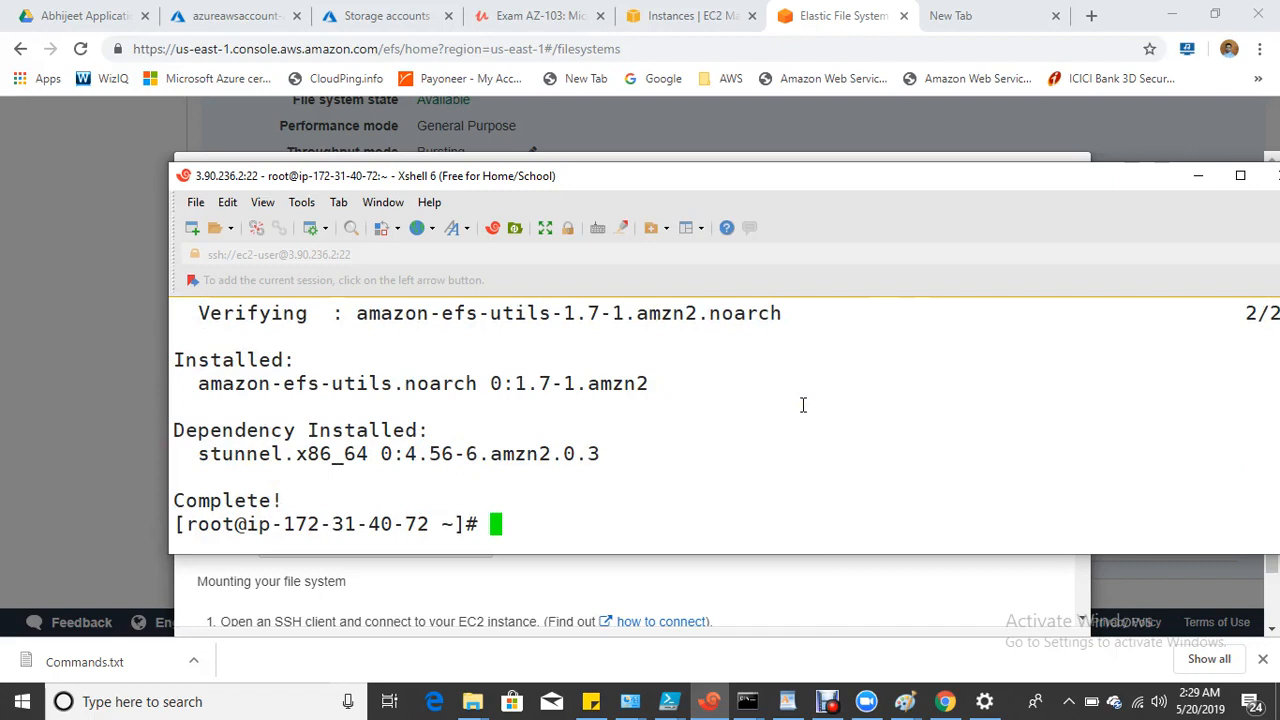
{"action": "key", "text": "Return"}
{"action": "key", "text": "Return"}
Return to the EFS mount instructions in Chrome and read the NFS client installation and directory creation steps.
{"action": "left_click", "coordinate": [743, 612]}
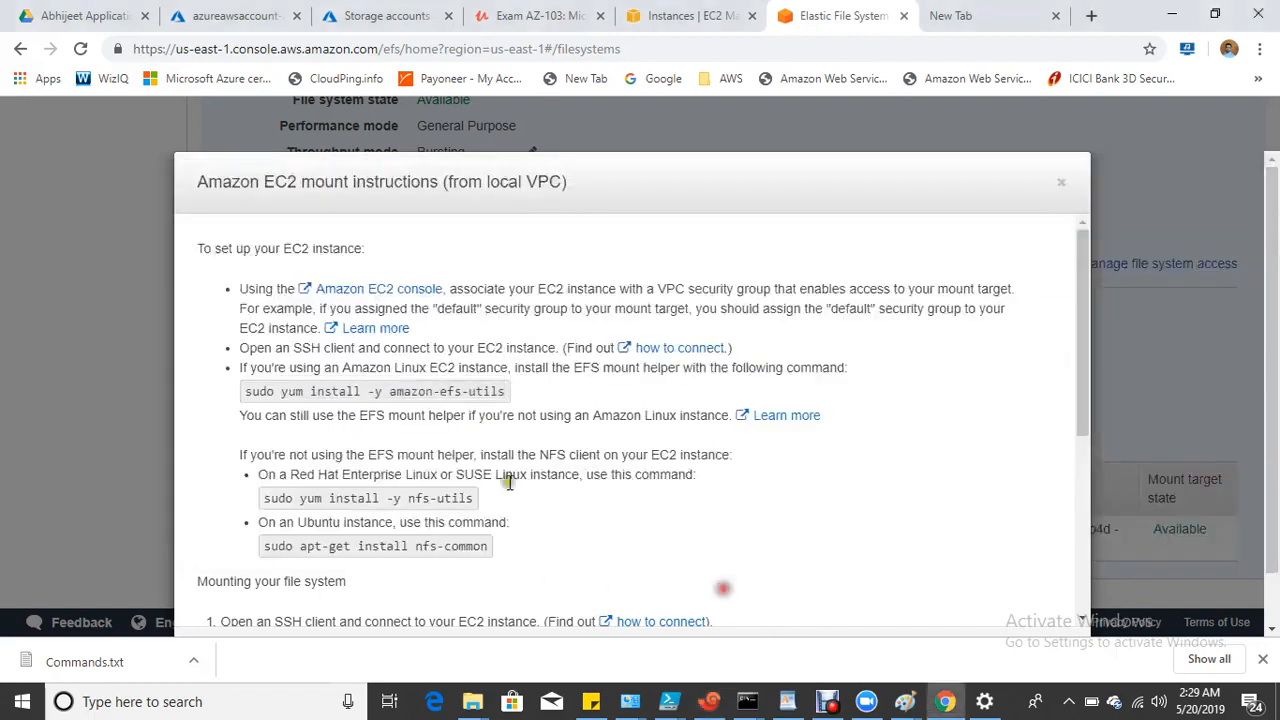
{"action": "scroll", "coordinate": [480, 480], "scroll_direction": "down", "scroll_amount": 2}
{"action": "left_click_drag", "start_coordinate": [316, 370], "coordinate": [600, 408]}
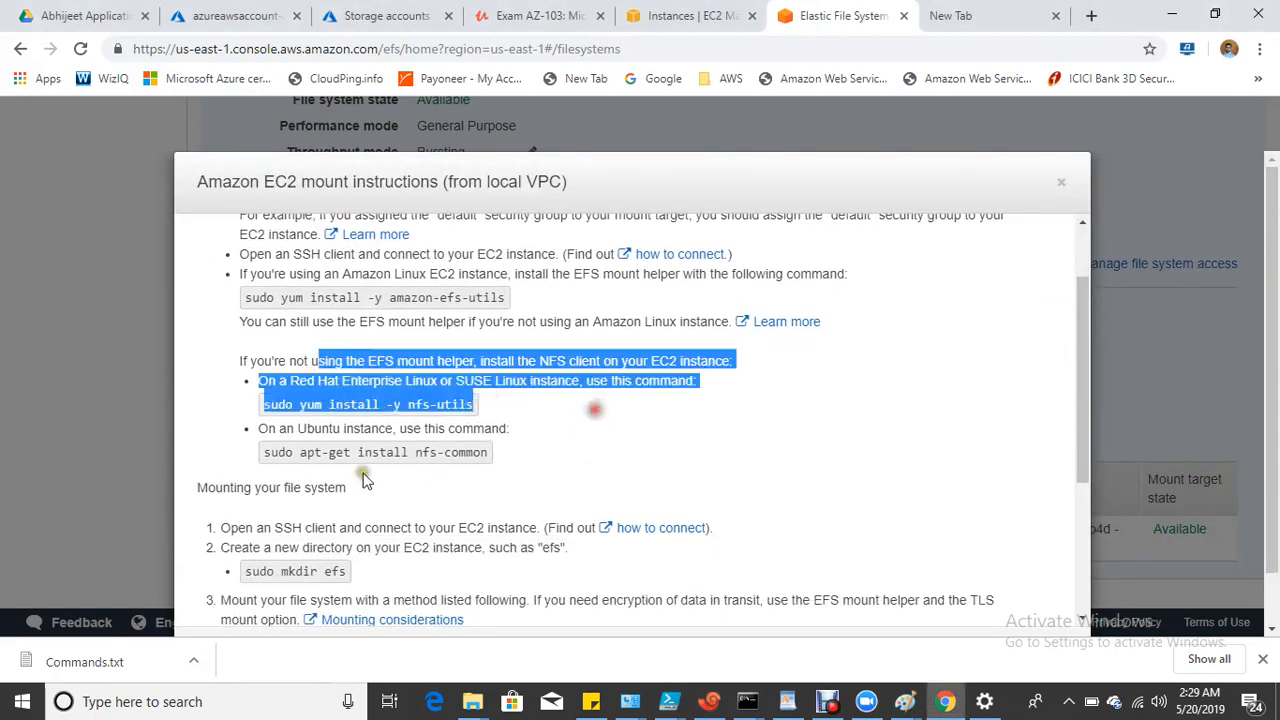
{"action": "left_click", "coordinate": [500, 524]}
{"action": "scroll", "coordinate": [474, 507], "scroll_direction": "down", "scroll_amount": 2}
{"action": "scroll", "coordinate": [474, 507], "scroll_direction": "down", "scroll_amount": 1}
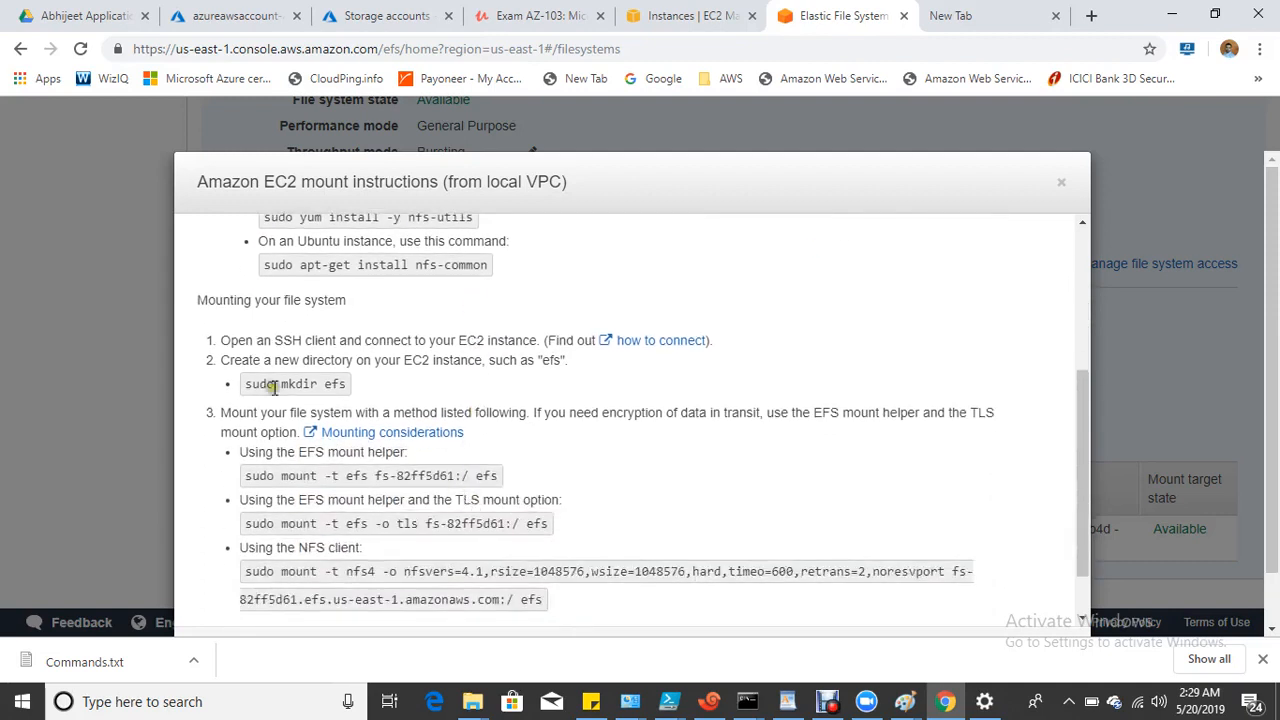
{"action": "left_click_drag", "start_coordinate": [222, 344], "coordinate": [514, 385]}
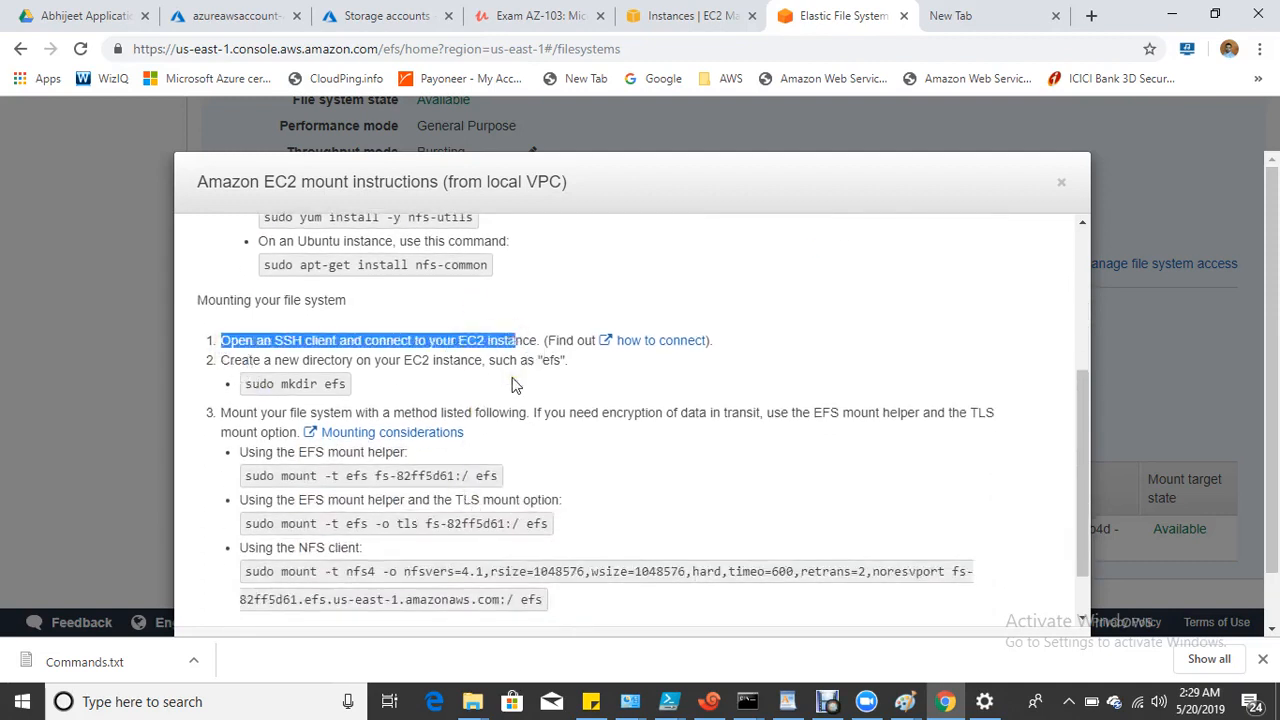
{"action": "left_click", "coordinate": [414, 390]}
{"action": "left_click_drag", "start_coordinate": [281, 384], "coordinate": [397, 390]}
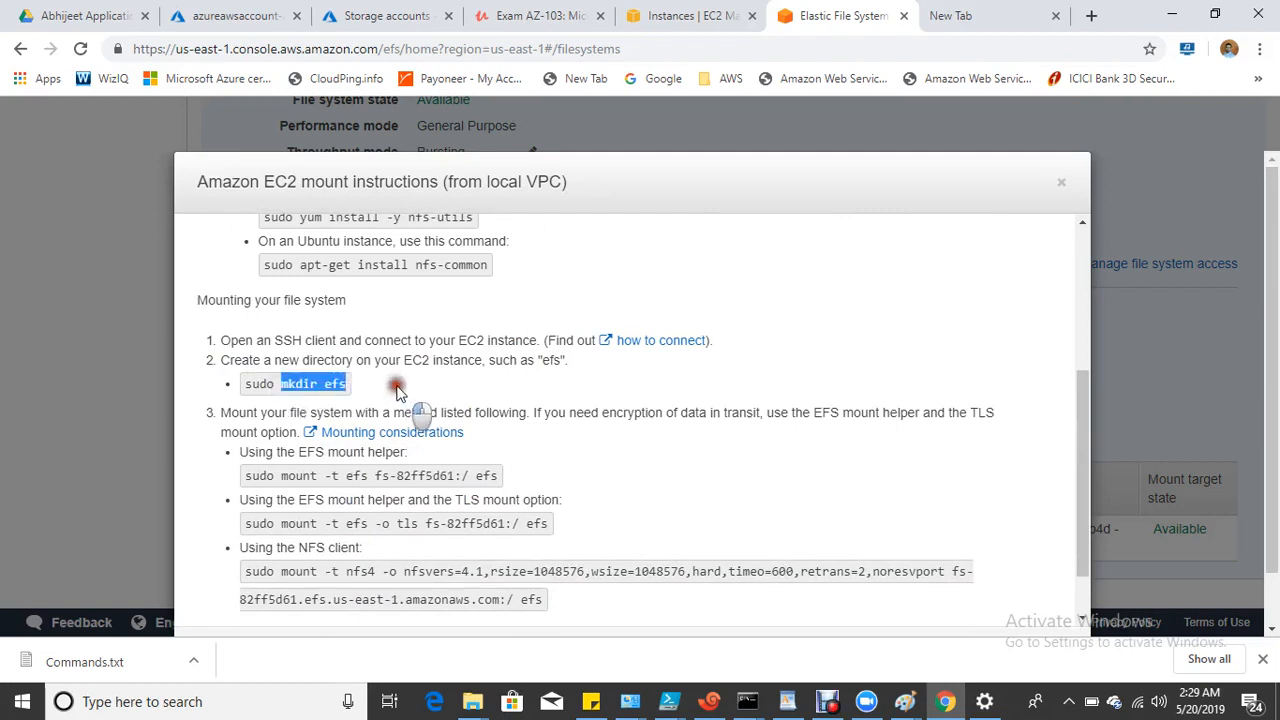
Switch to Xshell and create the mount directory on Server-2 with mkdir /efsclient.
{"action": "left_click", "coordinate": [708, 701]}
{"action": "type", "text": "mkdir"}
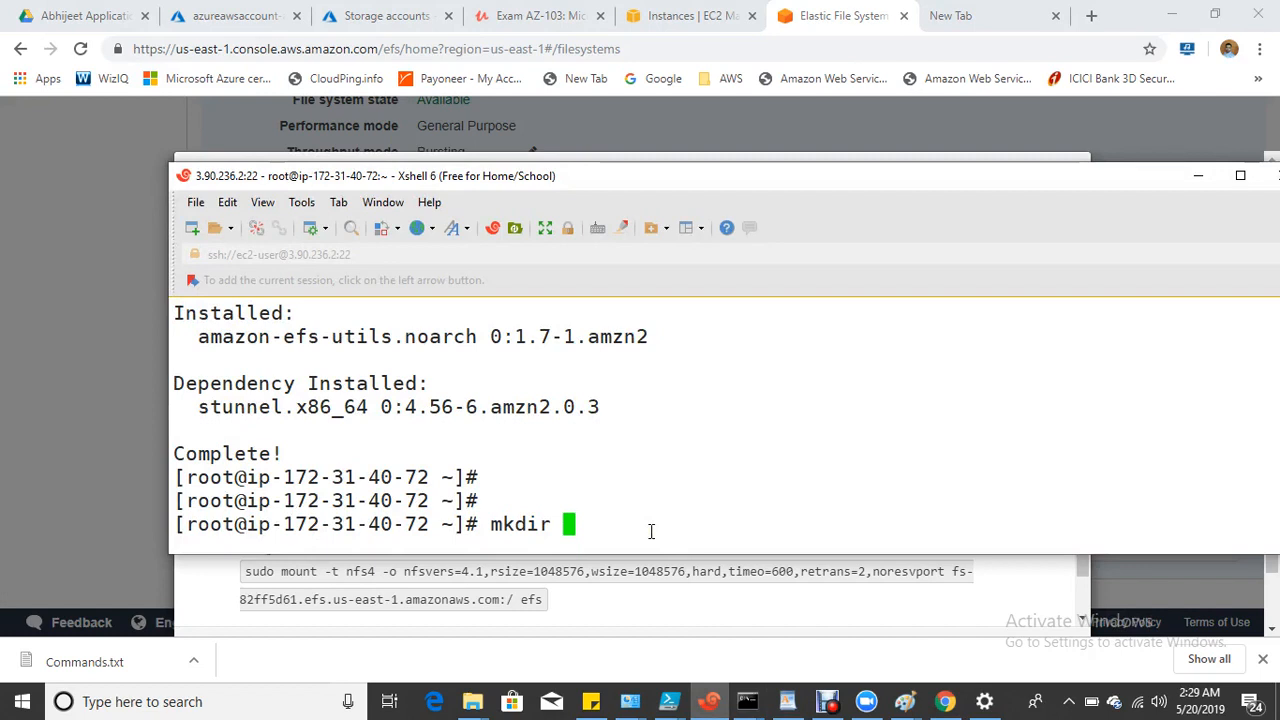
{"action": "type", "text": " /efsclint"}
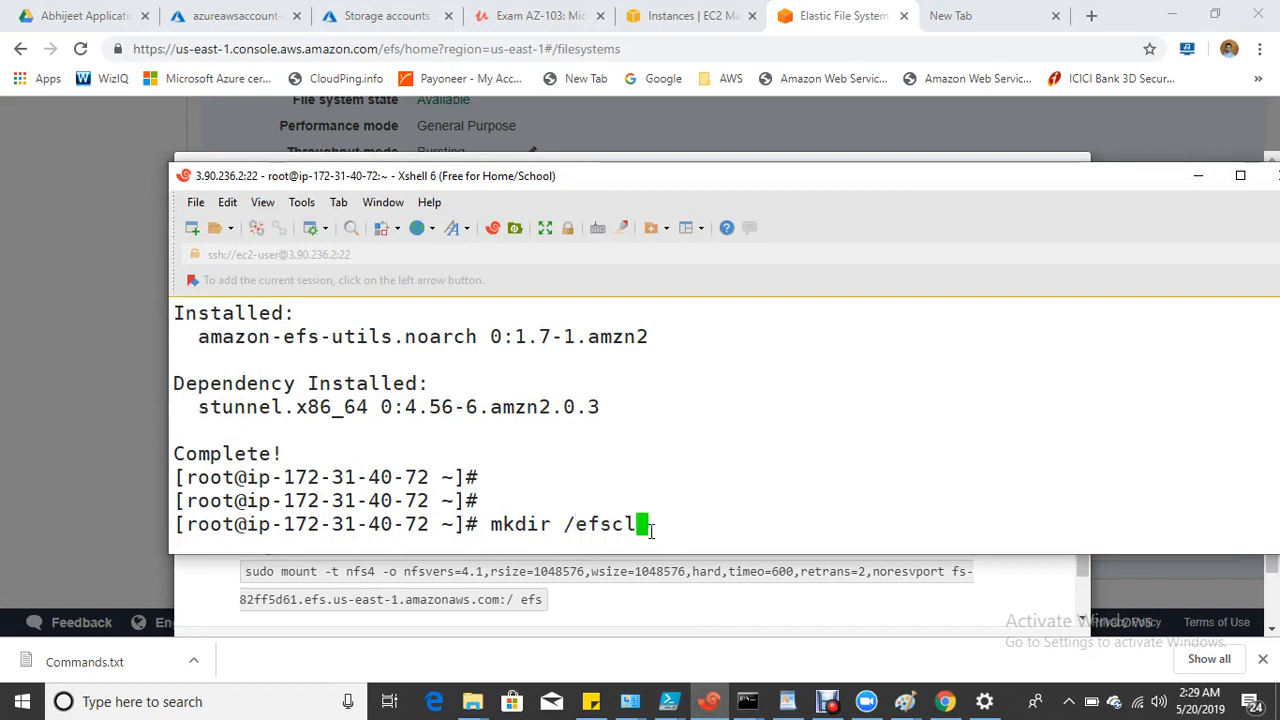
{"action": "key", "text": "BackSpace"}
{"action": "key", "text": "BackSpace"}
{"action": "key", "text": "BackSpace"}
{"action": "key", "text": "BackSpace"}
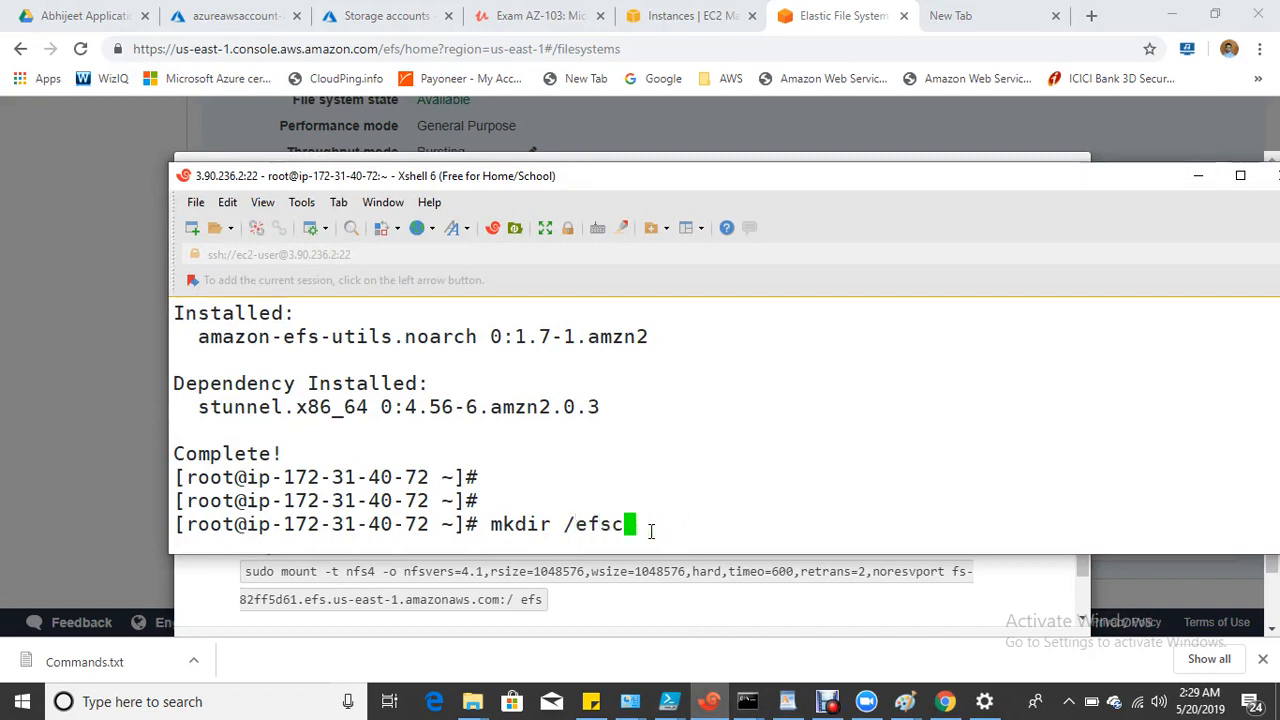
{"action": "type", "text": "clien"}
{"action": "type", "text": "t"}
{"action": "key", "text": "Return"}
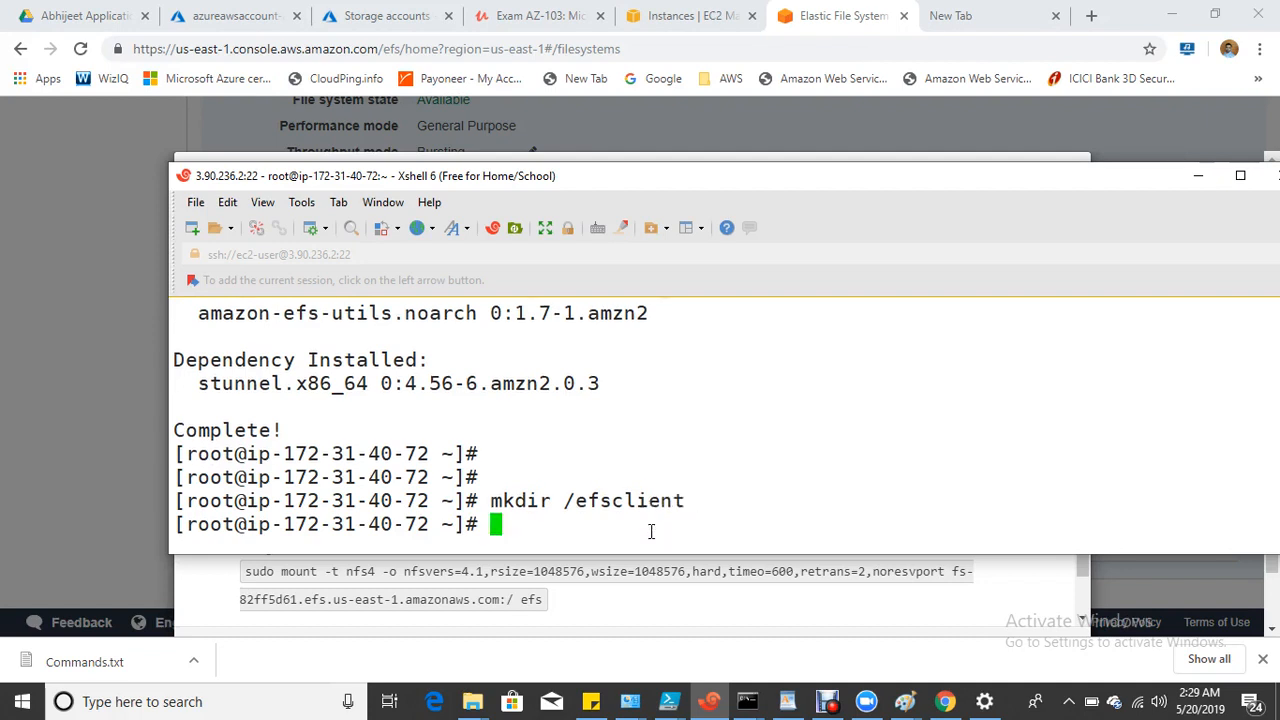
Return to the EFS mount instructions in Chrome and copy the NFS client mount command without sudo and the efs target directory.
{"action": "left_click", "coordinate": [590, 625]}
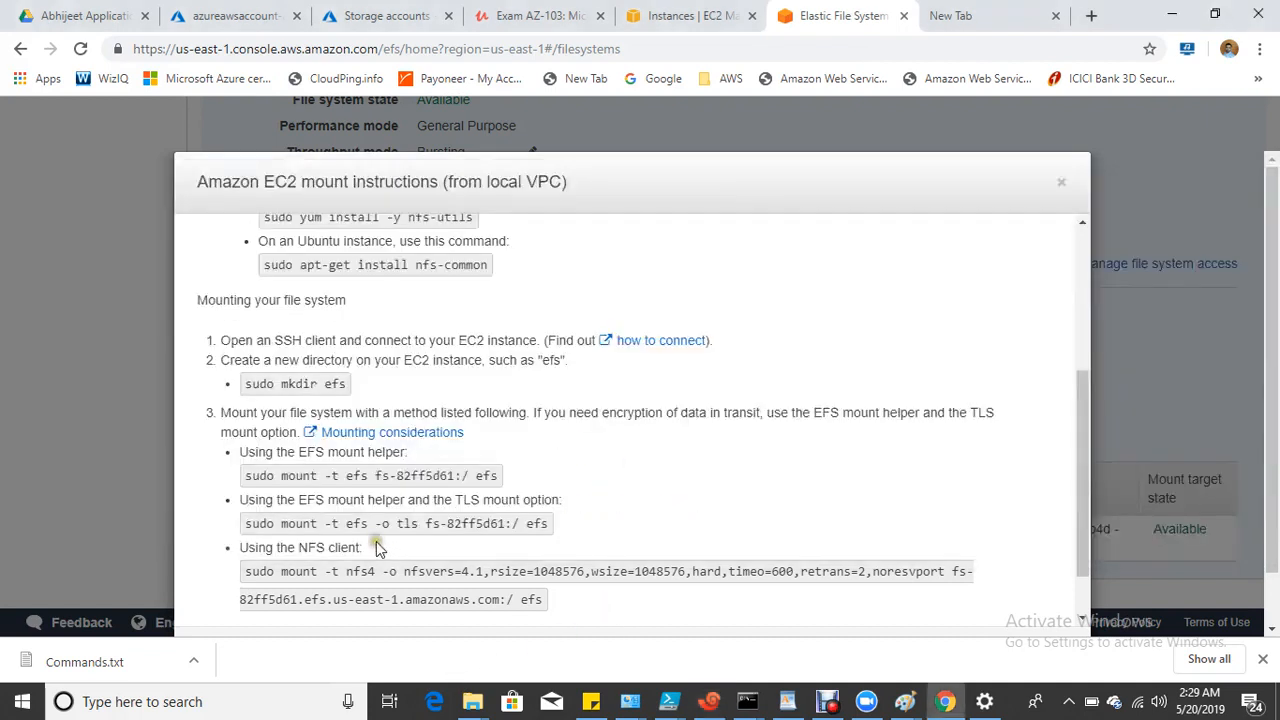
{"action": "scroll", "coordinate": [380, 550], "scroll_direction": "down", "scroll_amount": 1}
{"action": "left_click_drag", "start_coordinate": [248, 483], "coordinate": [372, 484]}
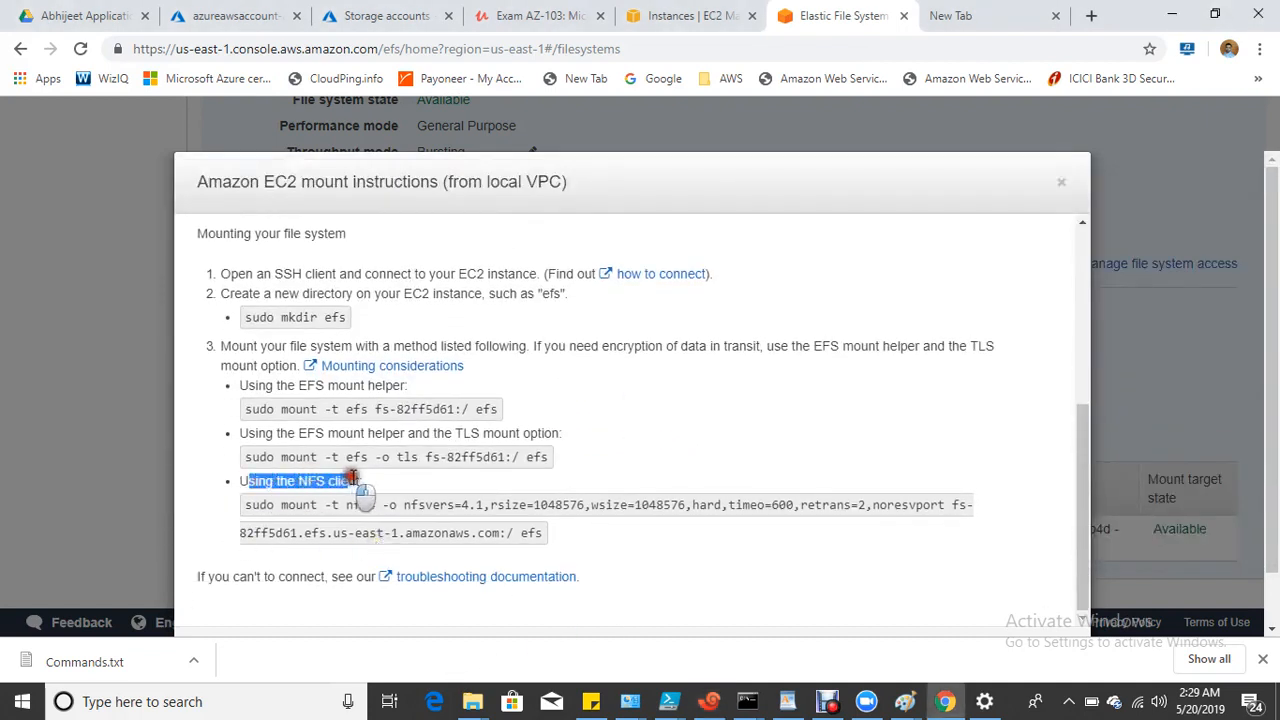
{"action": "left_click", "coordinate": [281, 506]}
{"action": "left_click_drag", "start_coordinate": [281, 506], "coordinate": [530, 537]}
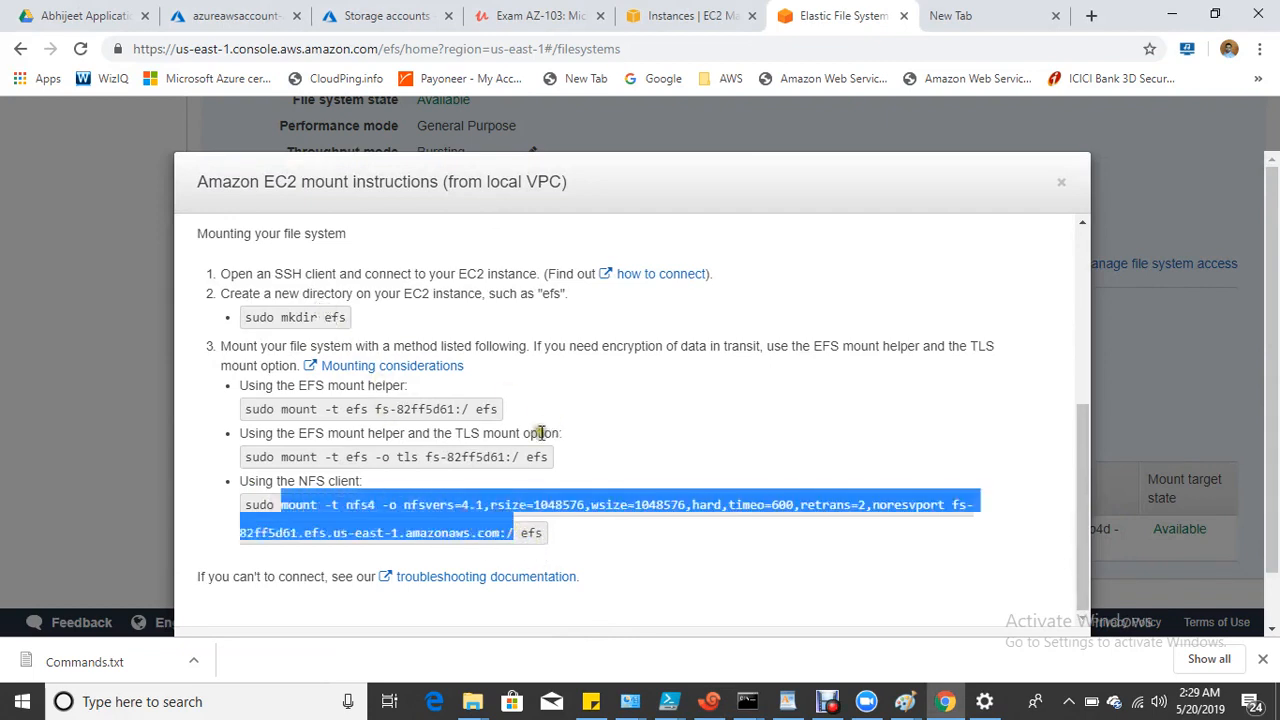
{"action": "right_click", "coordinate": [380, 505]}
{"action": "left_click", "coordinate": [403, 518]}
Switch to Xshell and run the copied nfs4 mount command for fs-82ff5d61.efs.us-east-1.amazonaws.com:/ with /efsclient/ as the mount point.
{"action": "left_click", "coordinate": [708, 703]}
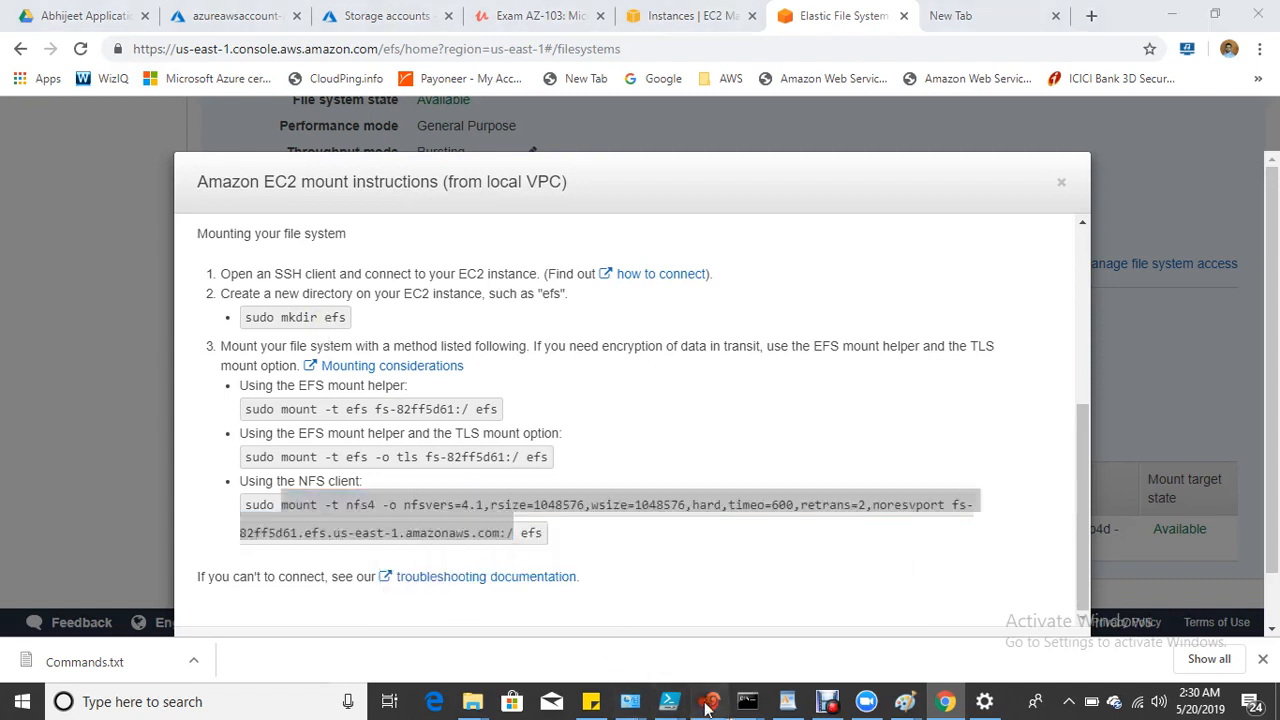
{"action": "right_click", "coordinate": [583, 477]}
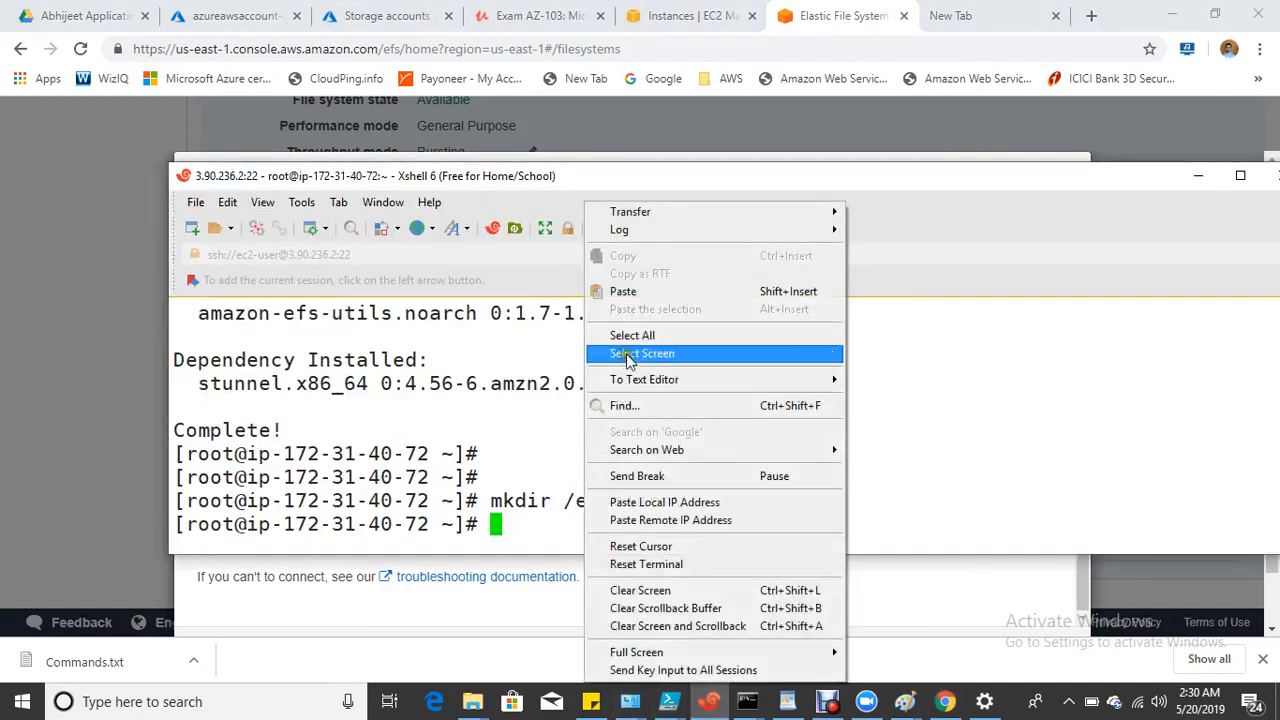
{"action": "left_click", "coordinate": [625, 291]}
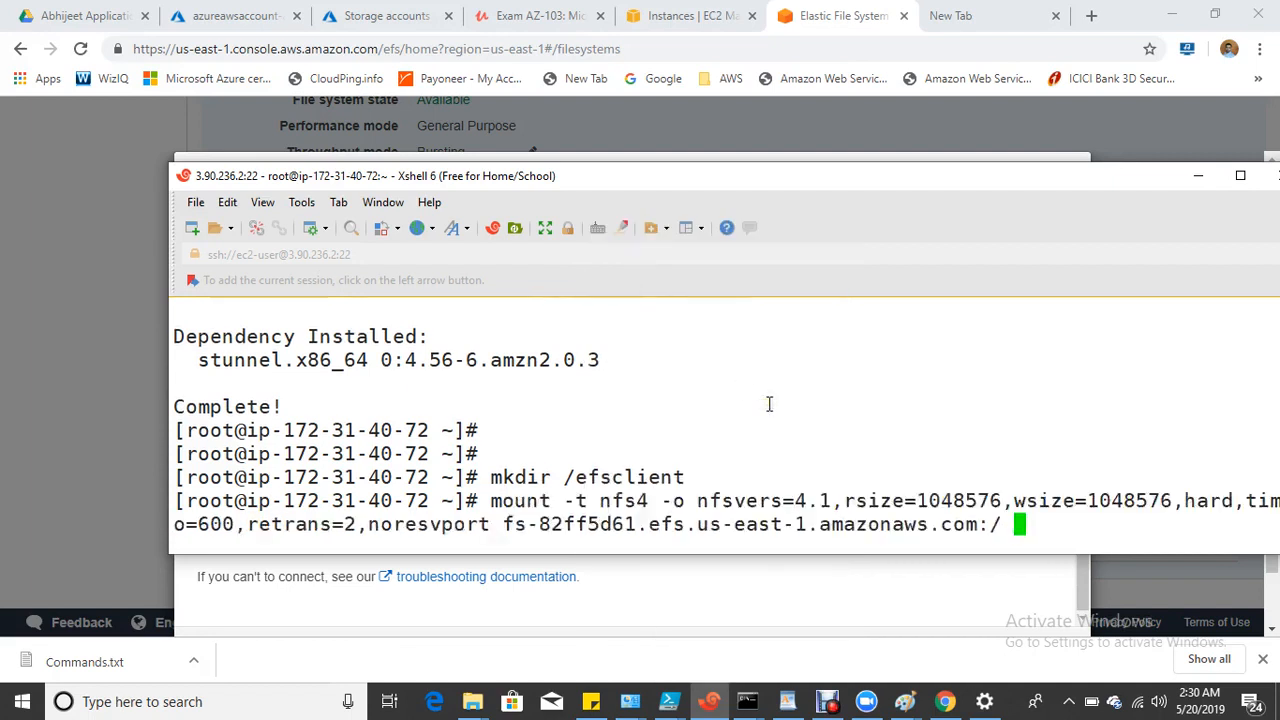
{"action": "type", "text": "fsclient/"}
{"action": "key", "text": "Return"}
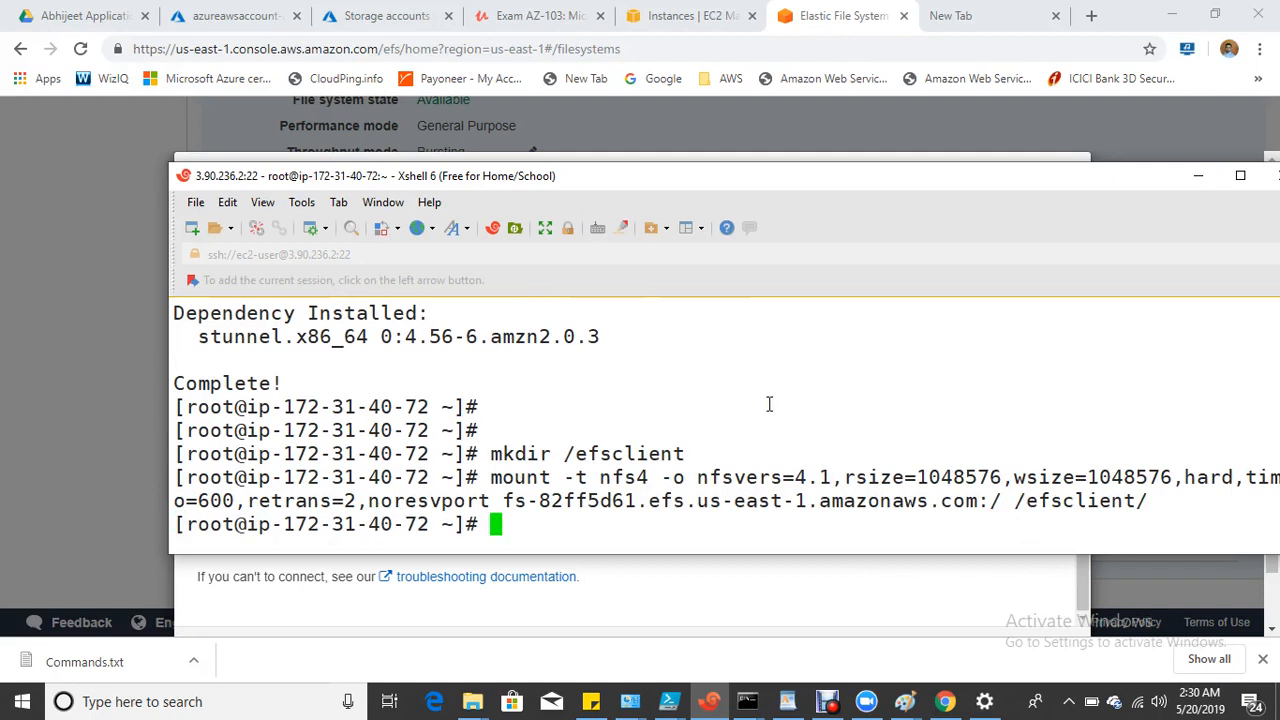
List the mounted file systems with df -h and enlarge the Xshell window to examine the /efsclient entry.
{"action": "type", "text": "df -h"}
{"action": "key", "text": "Return"}
{"action": "left_click_drag", "start_coordinate": [960, 502], "coordinate": [1078, 499]}
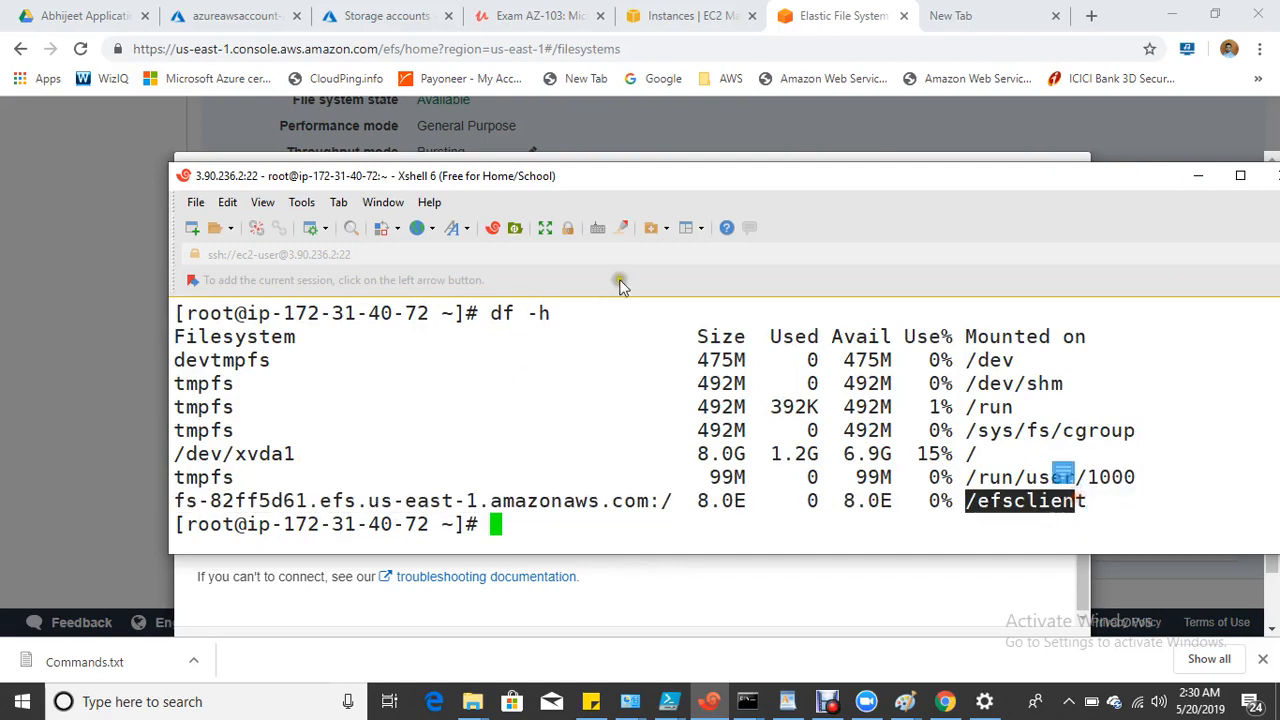
{"action": "left_click_drag", "start_coordinate": [782, 176], "coordinate": [683, 159]}
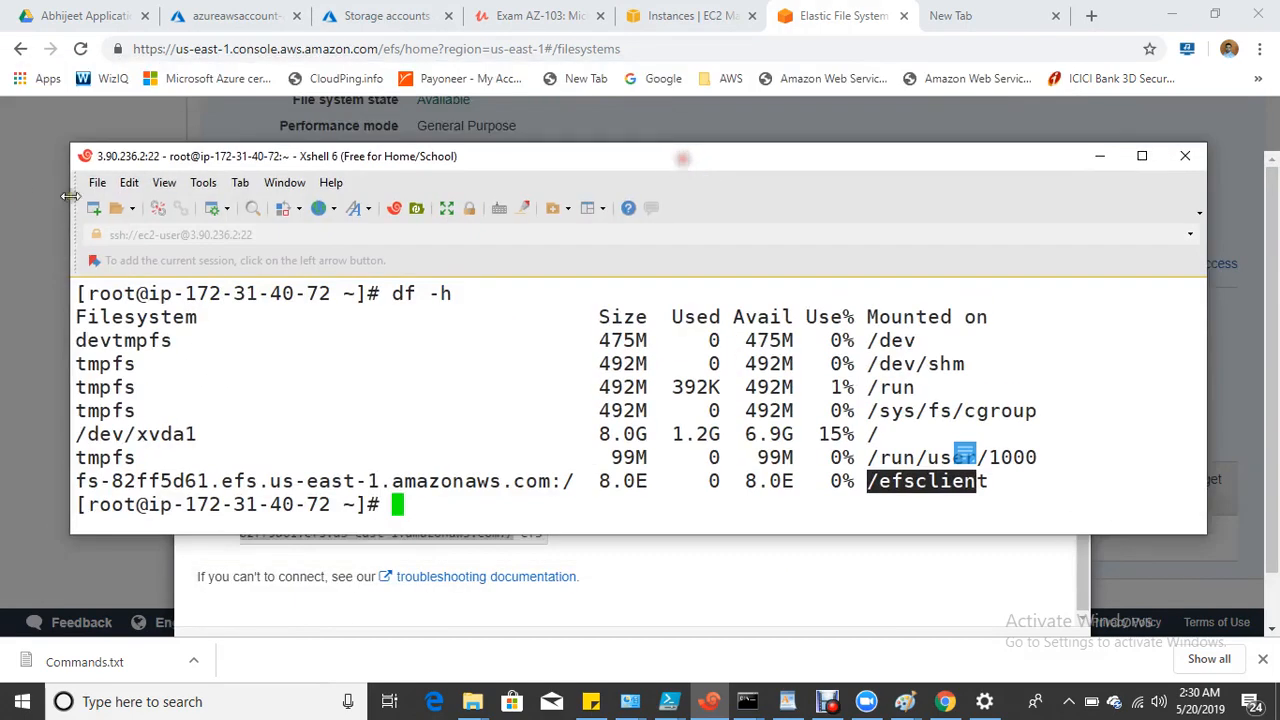
{"action": "left_click_drag", "start_coordinate": [70, 142], "coordinate": [18, 116]}
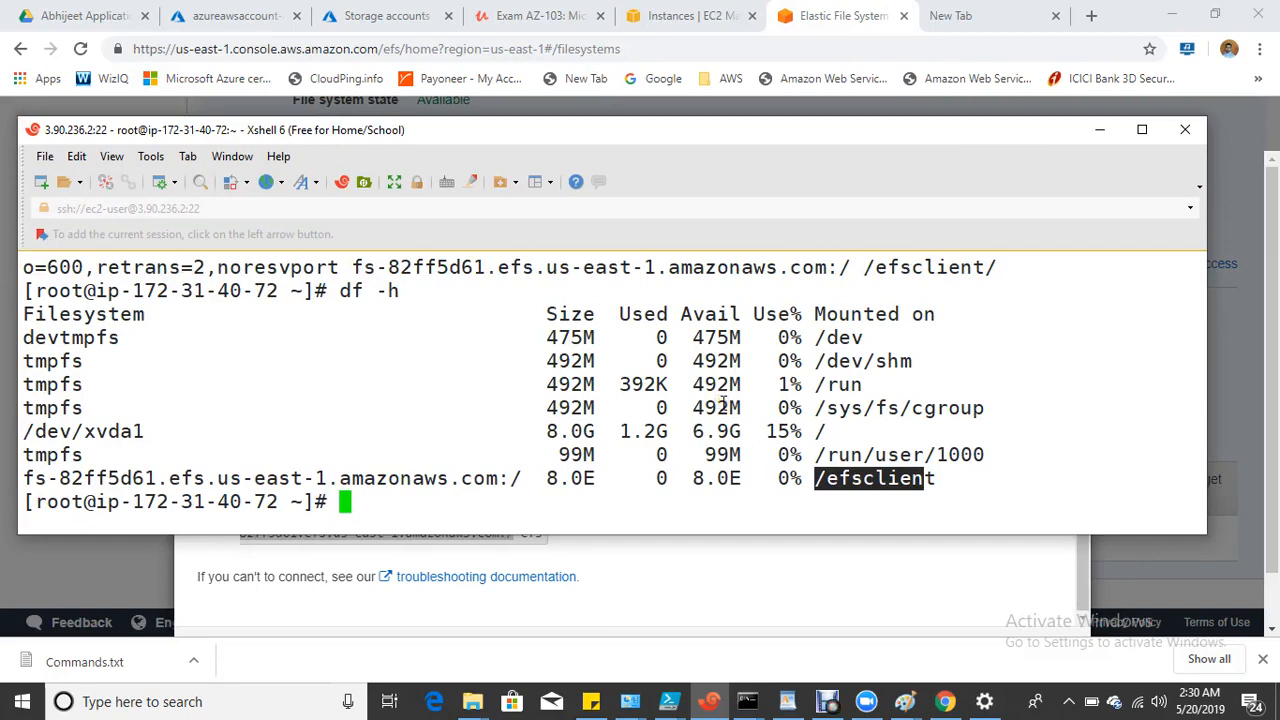
Switch to the EC2 instances list in Chrome, select only Server-1 and copy its IPv4 public IP address.
{"action": "left_click", "coordinate": [665, 12]}
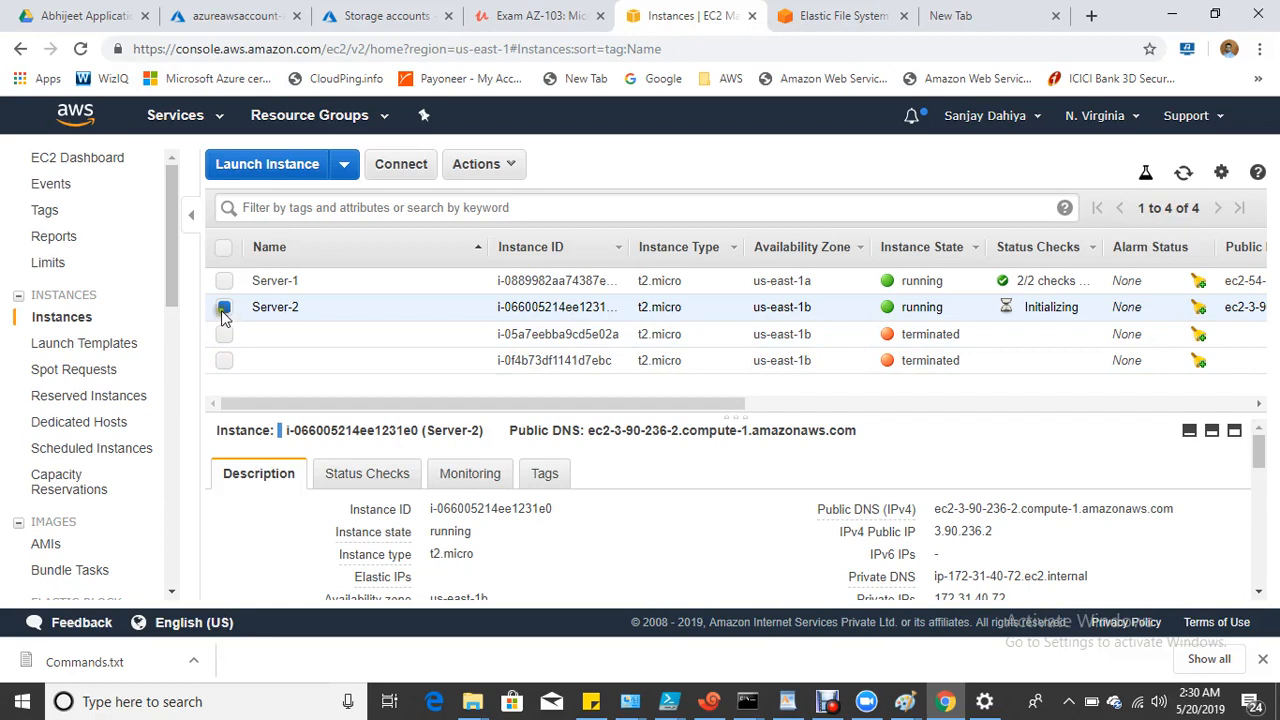
{"action": "left_click", "coordinate": [225, 281]}
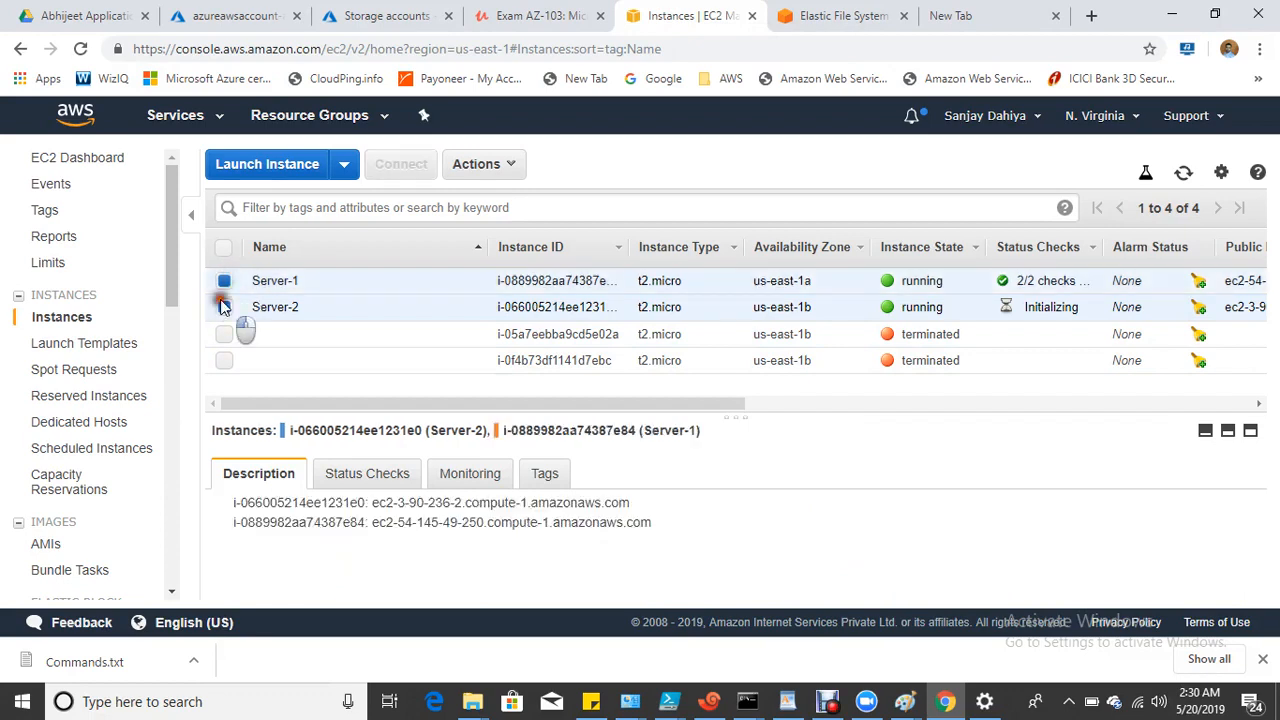
{"action": "left_click", "coordinate": [225, 307]}
{"action": "left_click_drag", "start_coordinate": [766, 281], "coordinate": [822, 287]}
{"action": "left_click", "coordinate": [815, 281]}
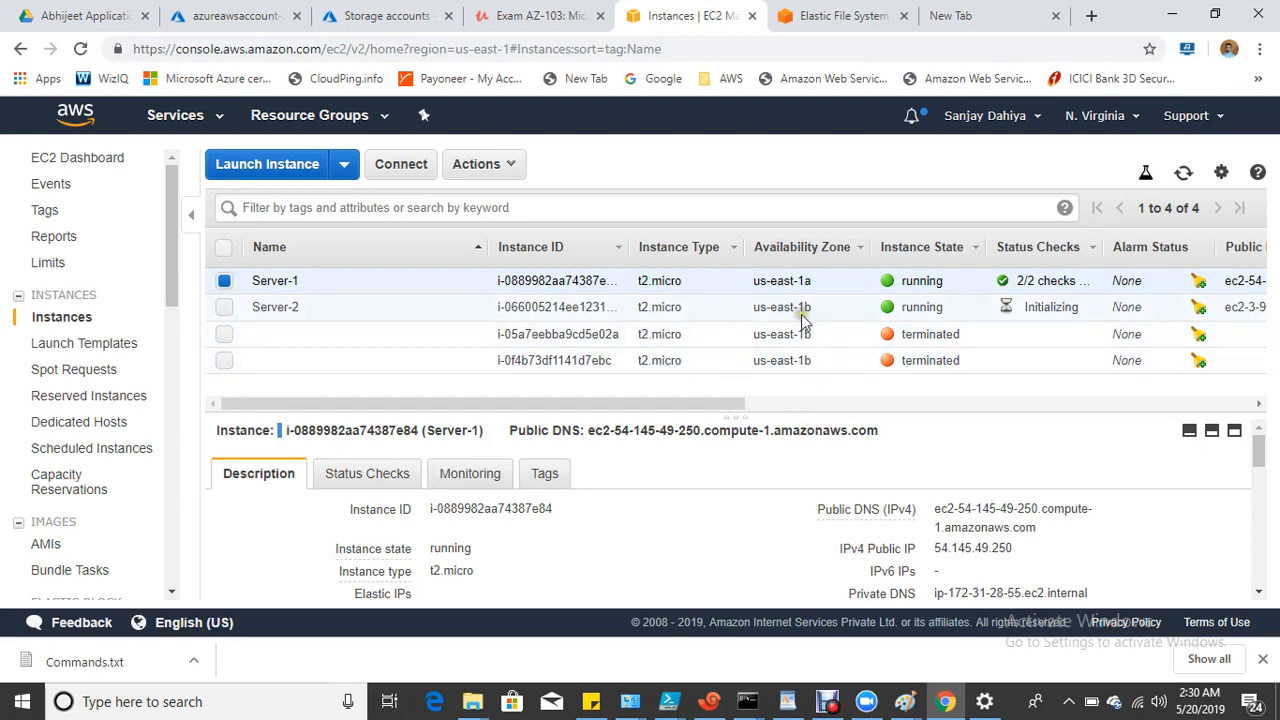
{"action": "left_click", "coordinate": [1028, 548]}
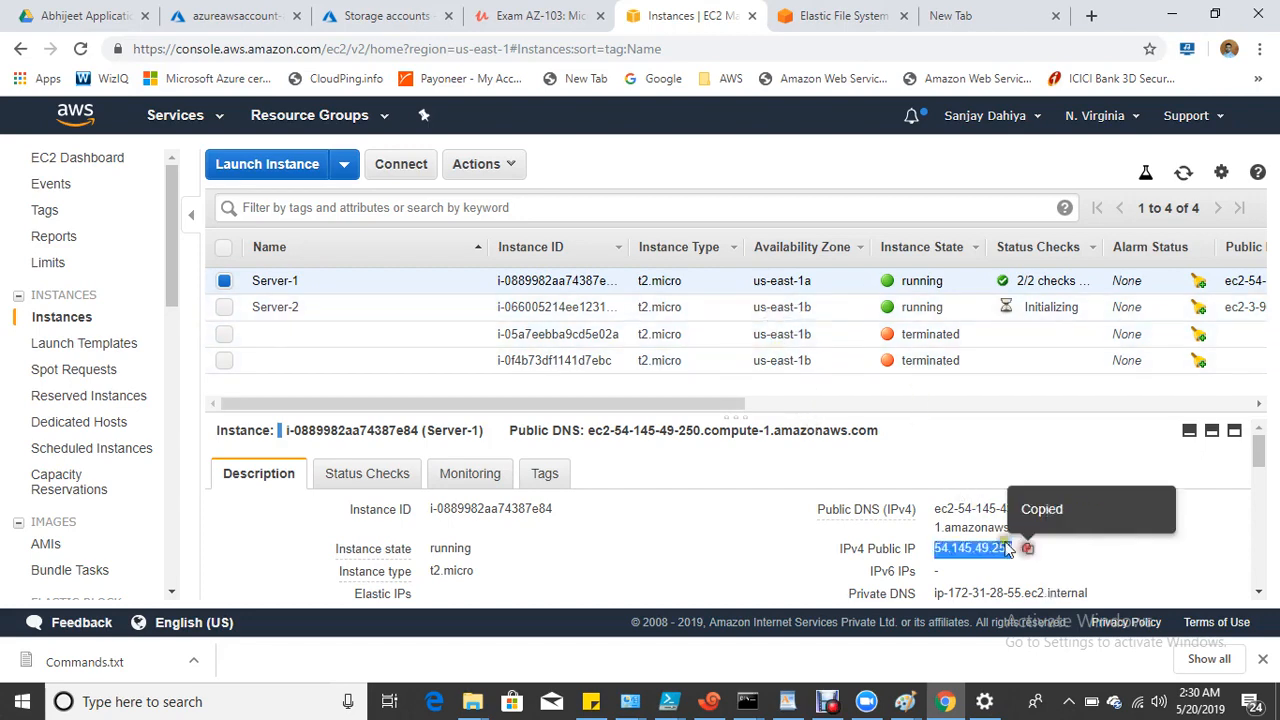
Switch to Xshell and show the session tabs.
{"action": "left_click", "coordinate": [709, 701]}
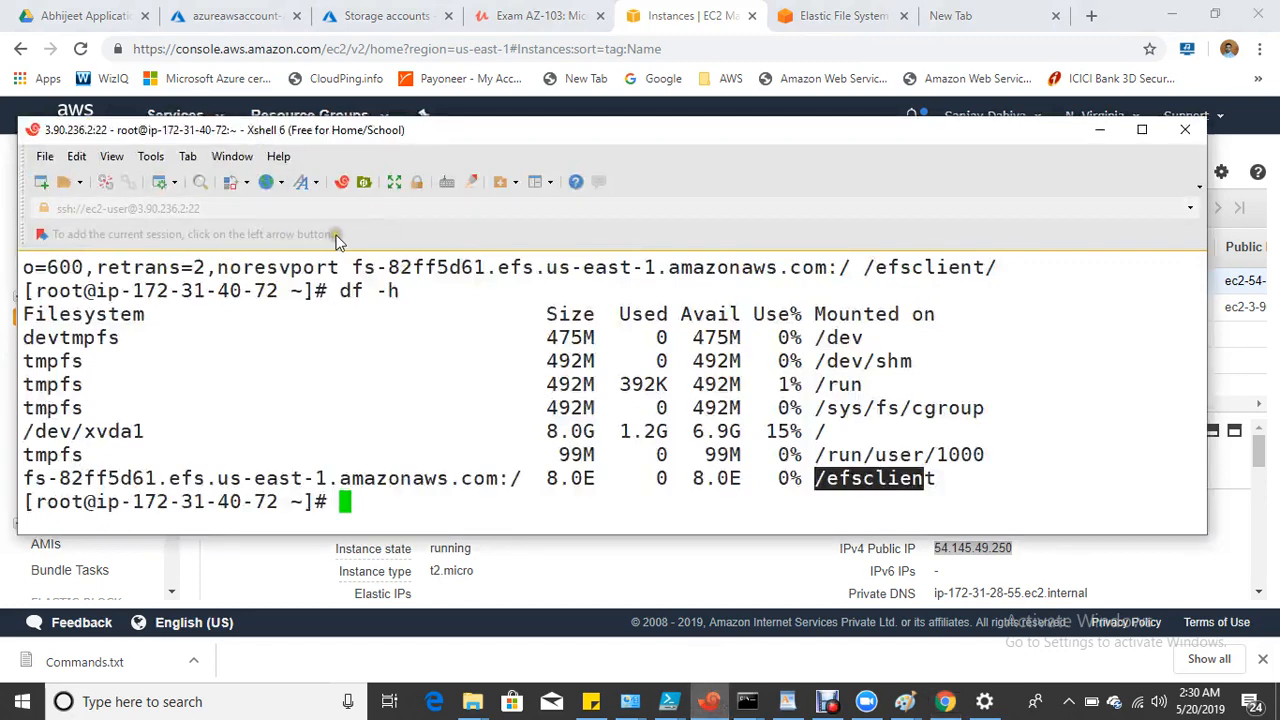
{"action": "left_click", "coordinate": [112, 157]}
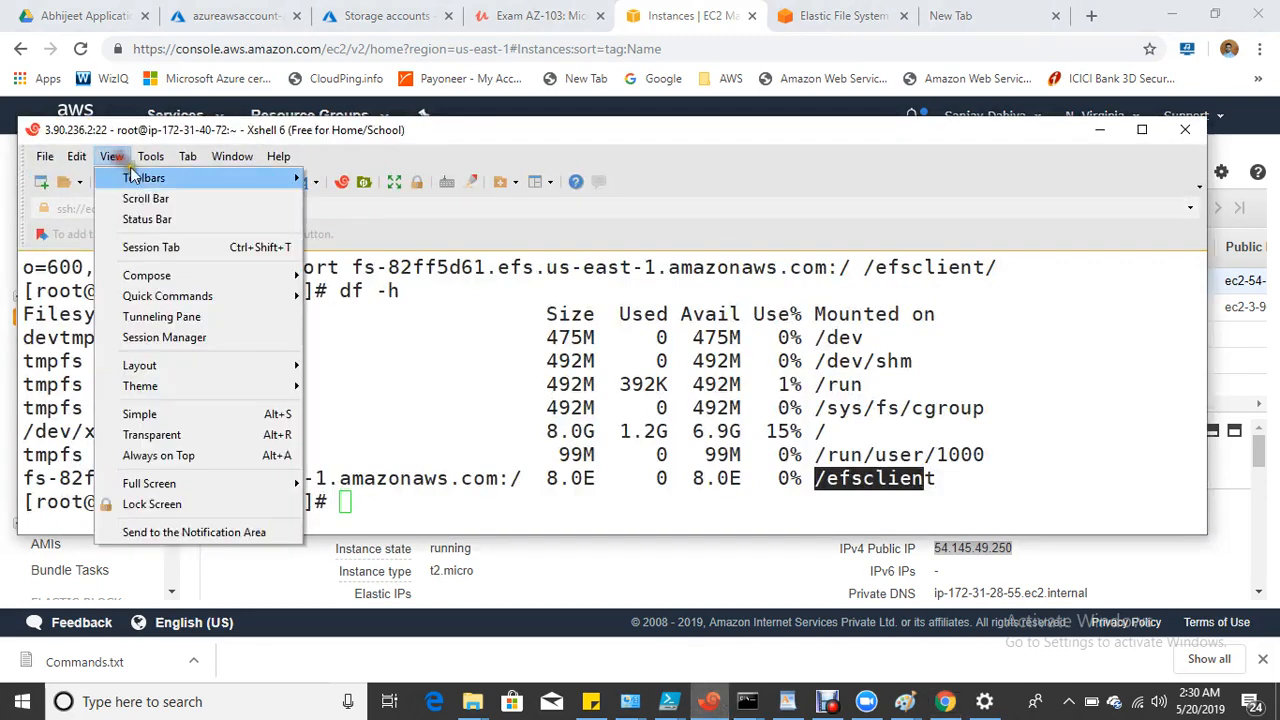
{"action": "left_click", "coordinate": [155, 247]}
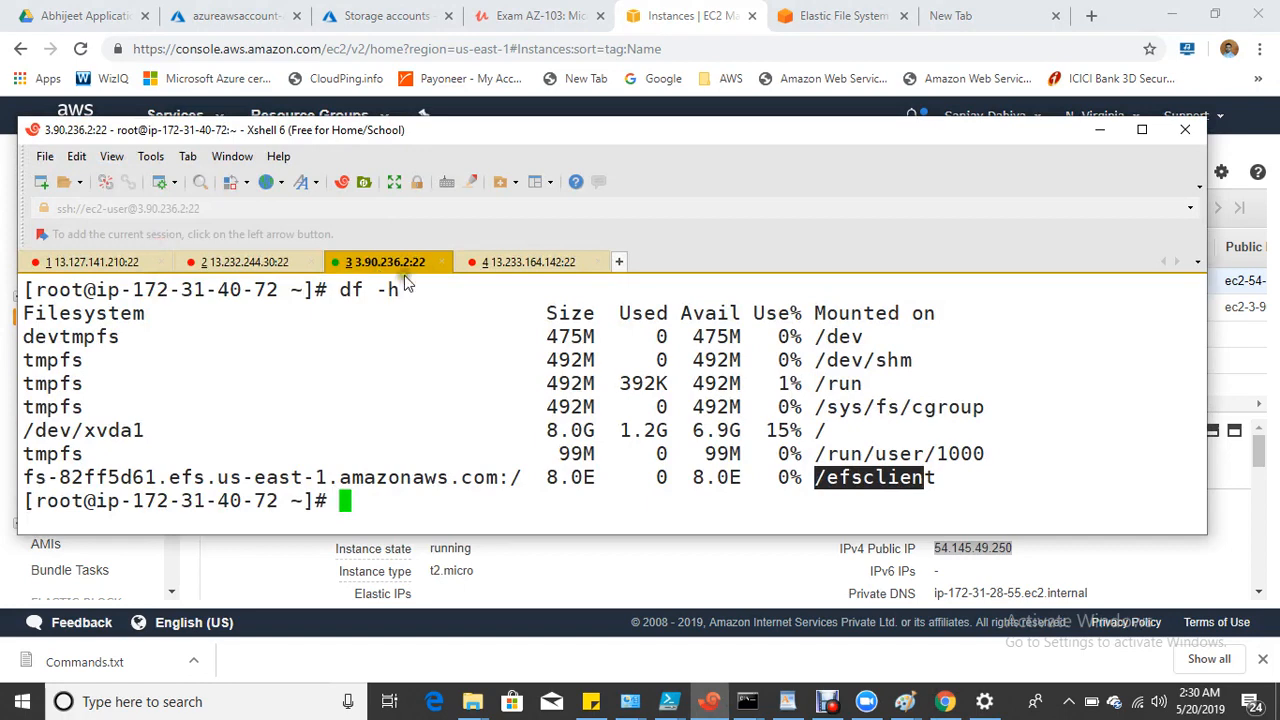
In the disconnected 13.233.164.142:22 session, start an SSH connection to Server-1 as ec2-user at the copied address 54.145.49.250.
{"action": "left_click", "coordinate": [514, 262]}
{"action": "type", "text": "s"}
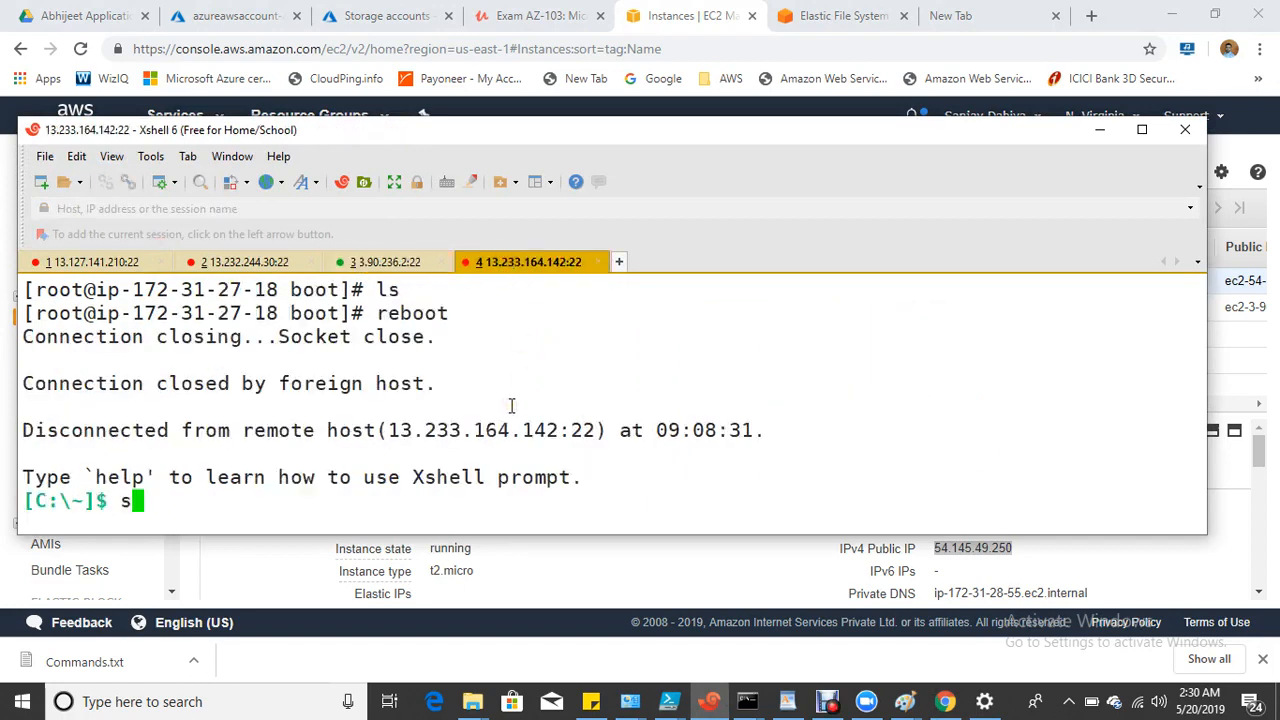
{"action": "type", "text": "sg  ec2-user@"}
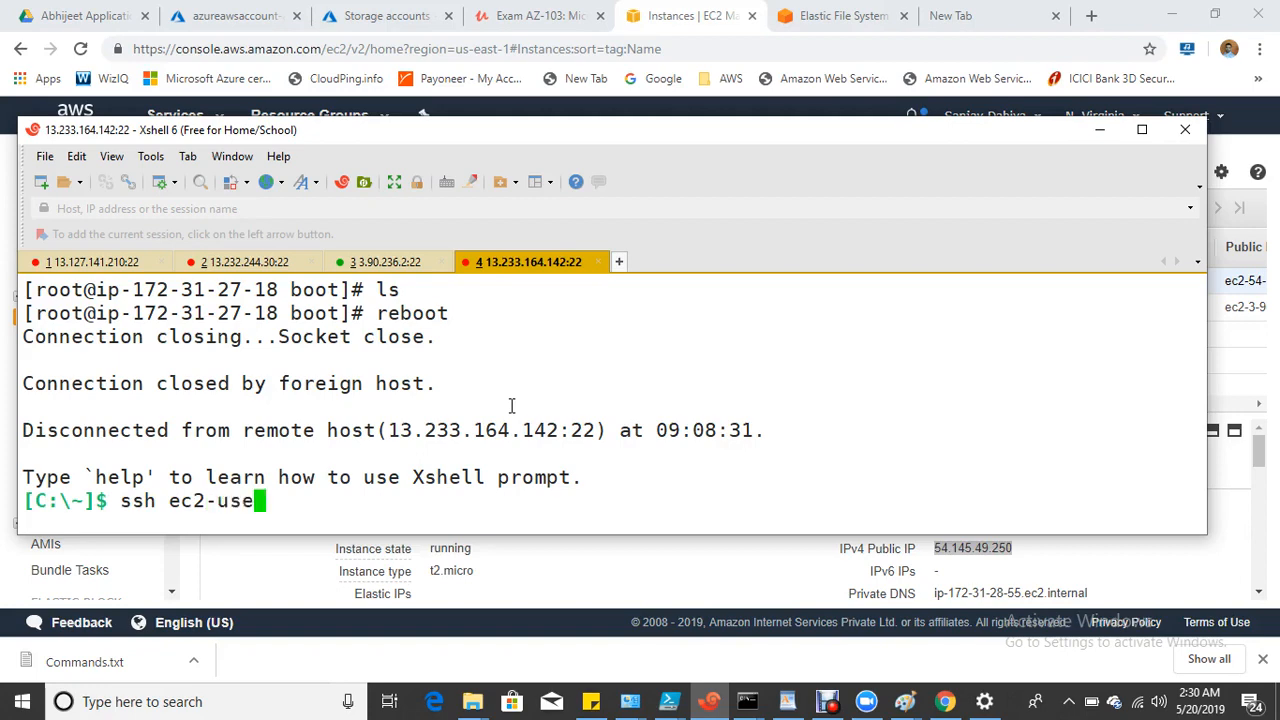
{"action": "right_click", "coordinate": [463, 455]}
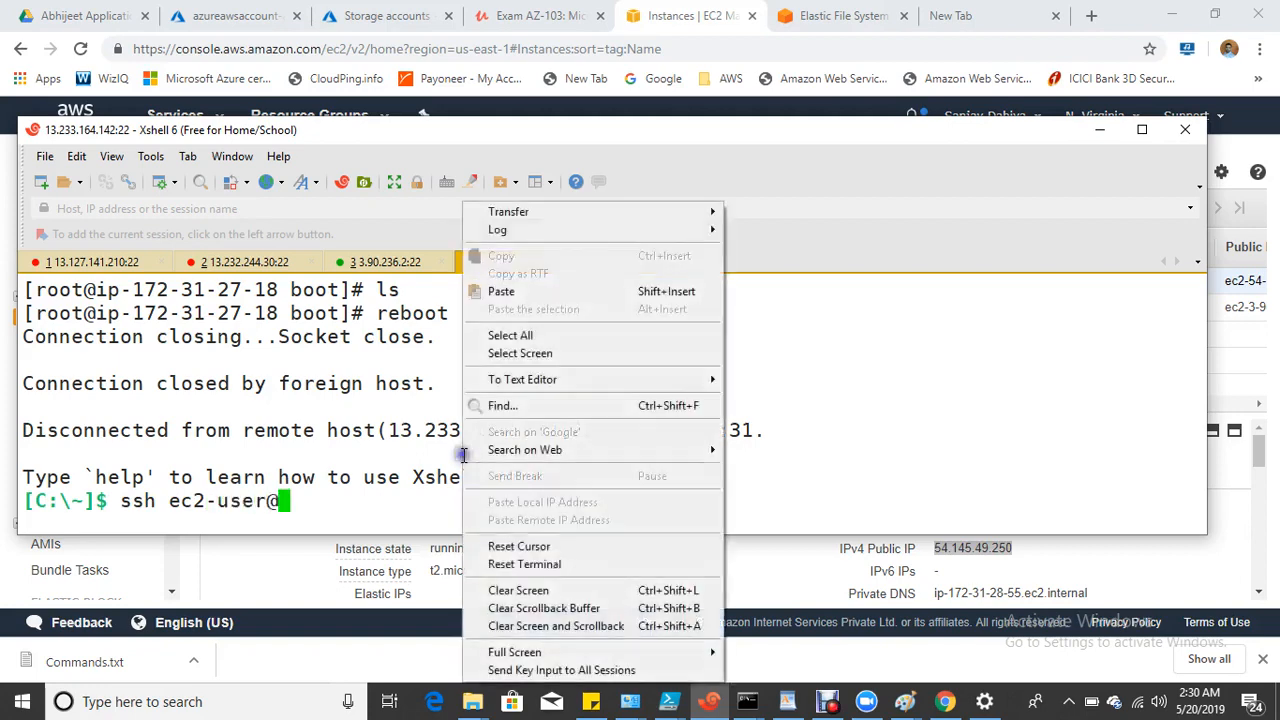
{"action": "left_click", "coordinate": [516, 294]}
{"action": "key", "text": "Return"}
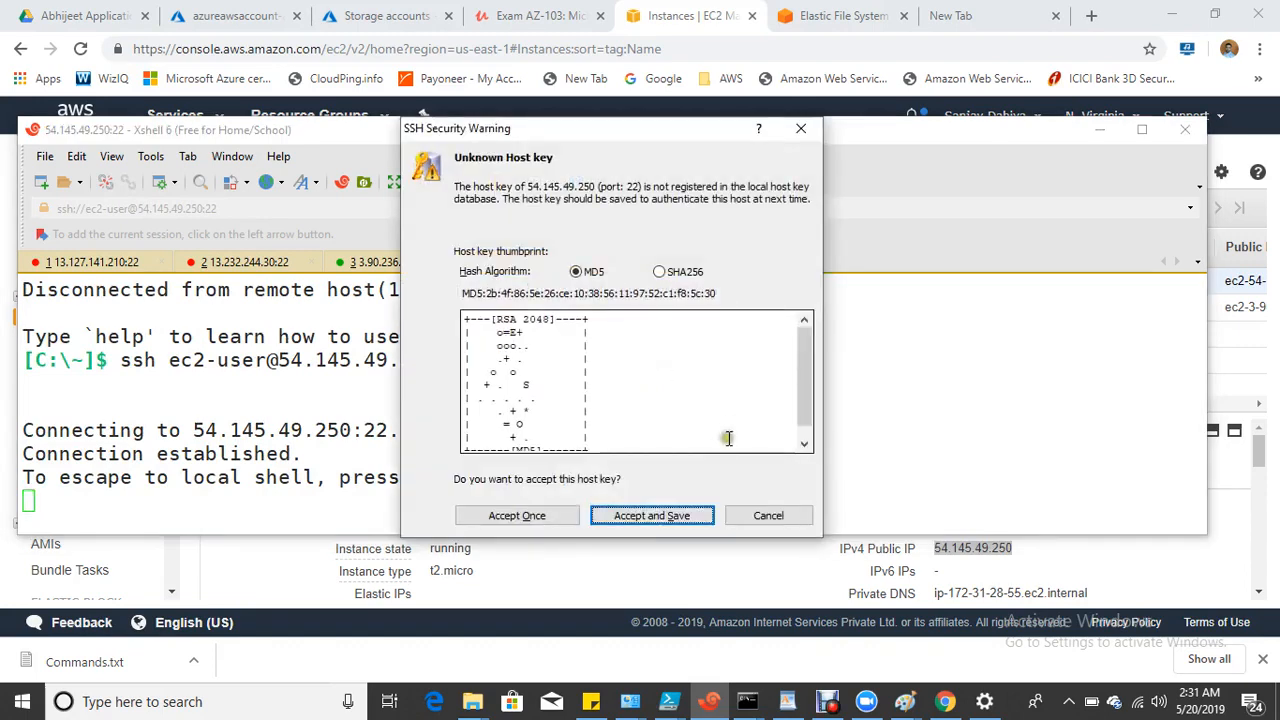
Accept and save the Server-1 host key and log in with the auto-sg public key.
{"action": "left_click", "coordinate": [652, 516]}
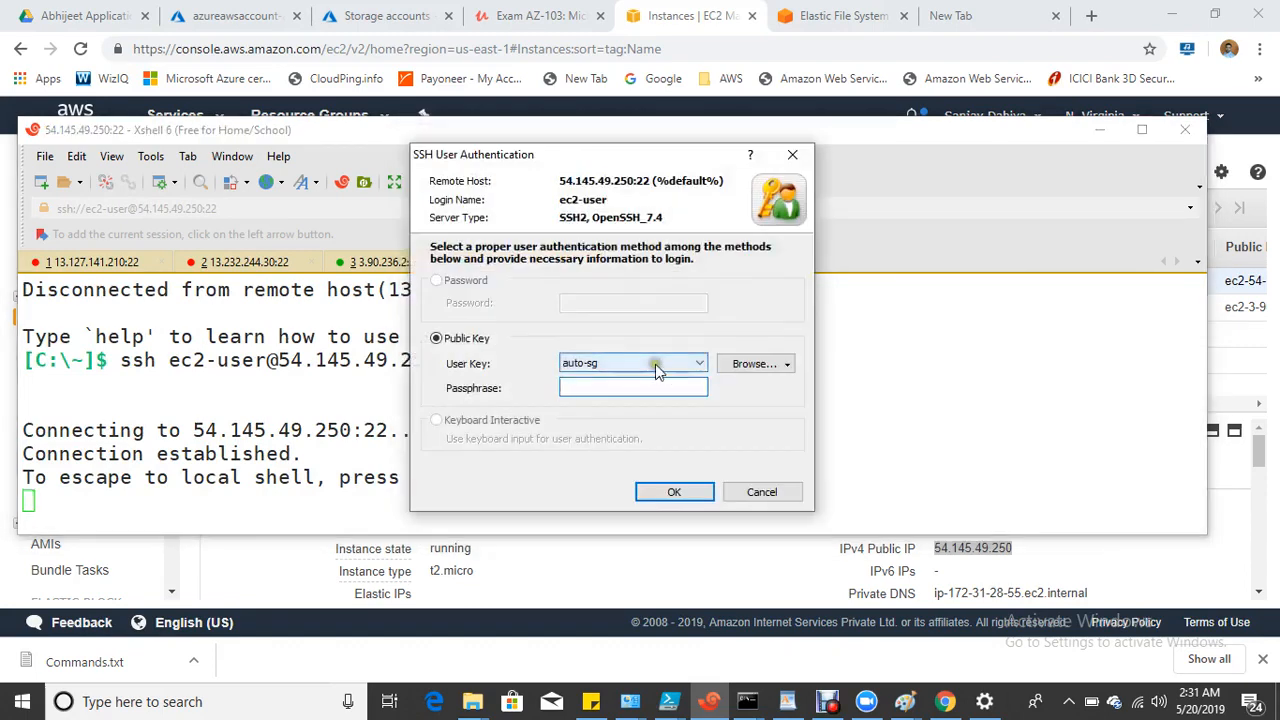
{"action": "left_click", "coordinate": [656, 366]}
{"action": "left_click", "coordinate": [671, 498]}
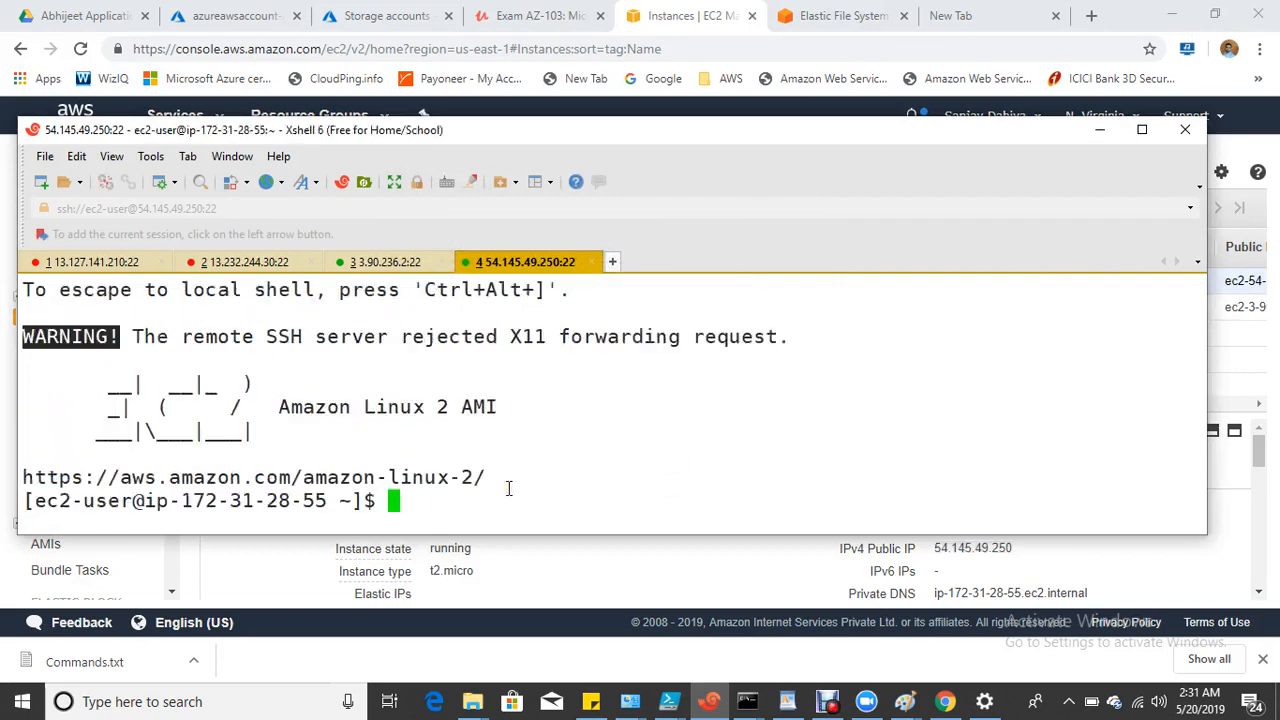
Become root on Server-1 with sudo su, change to the home directory with cd and clear the terminal.
{"action": "key", "text": "Return"}
{"action": "key", "text": "Return"}
{"action": "type", "text": "sudo su"}
{"action": "key", "text": "Return"}
{"action": "key", "text": "Return"}
{"action": "key", "text": "Return"}
{"action": "type", "text": "cd"}
{"action": "key", "text": "Return"}
{"action": "key", "text": "ctrl+l"}
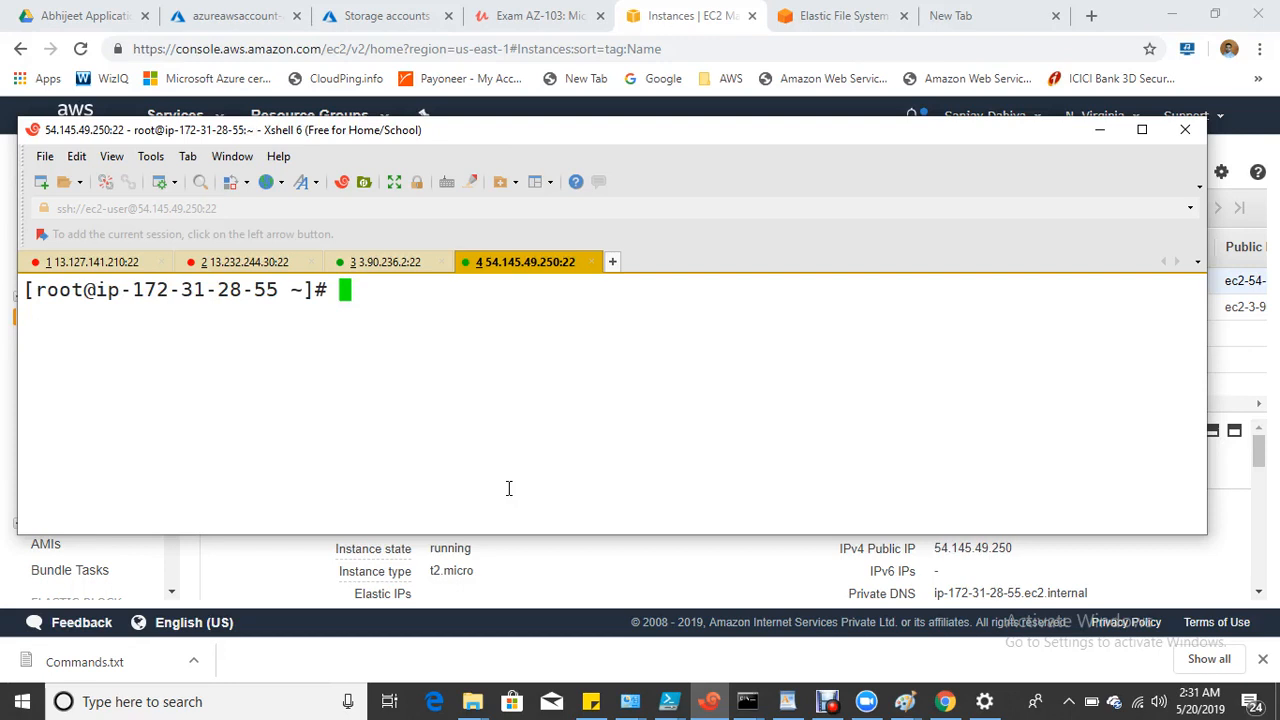
Create the directory /efsclient2 on Server-1 with mkdir.
{"action": "type", "text": "mkdir /"}
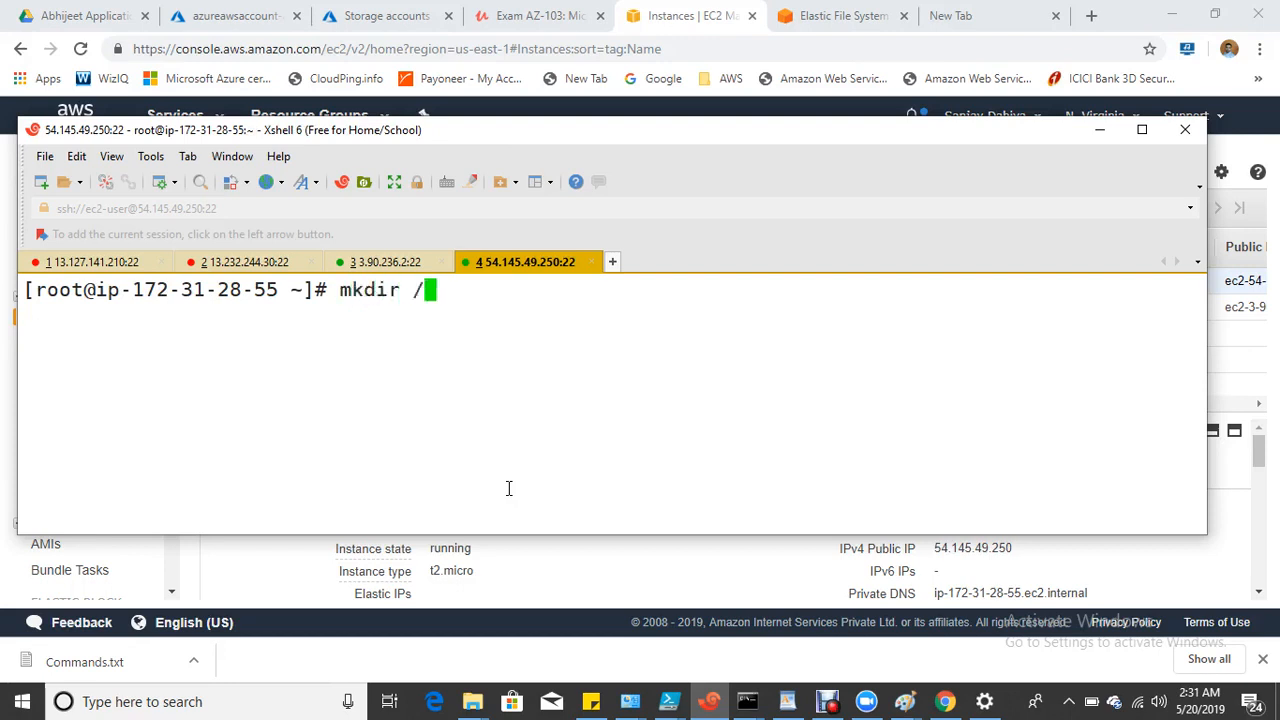
{"action": "type", "text": "efsclu"}
{"action": "key", "text": "BackSpace"}
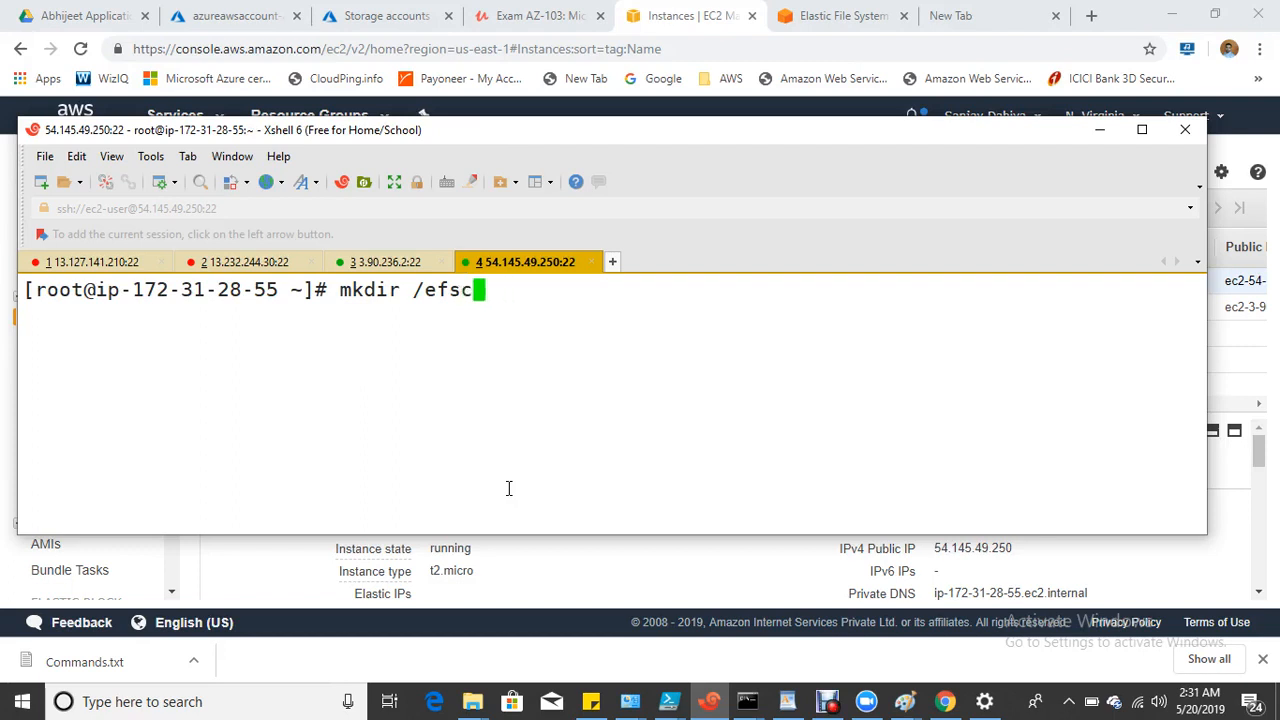
{"action": "type", "text": "ient"}
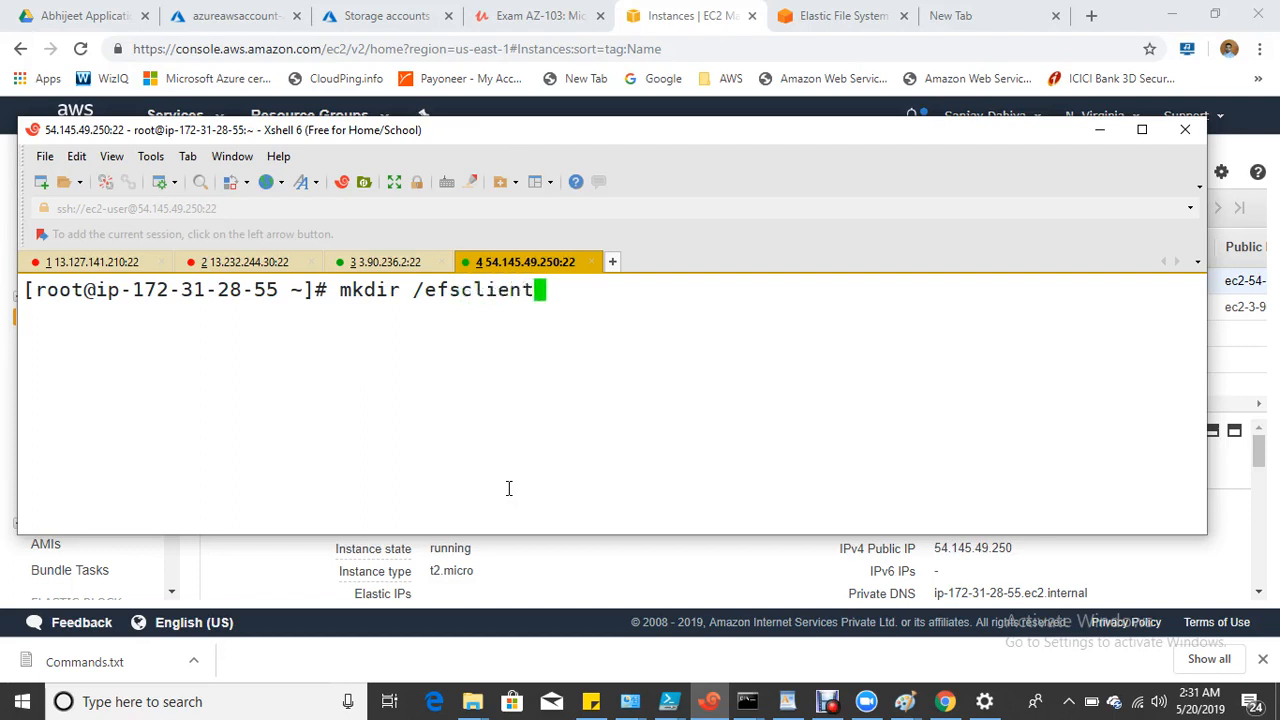
{"action": "key", "text": "Return"}
{"action": "key", "text": "Return"}
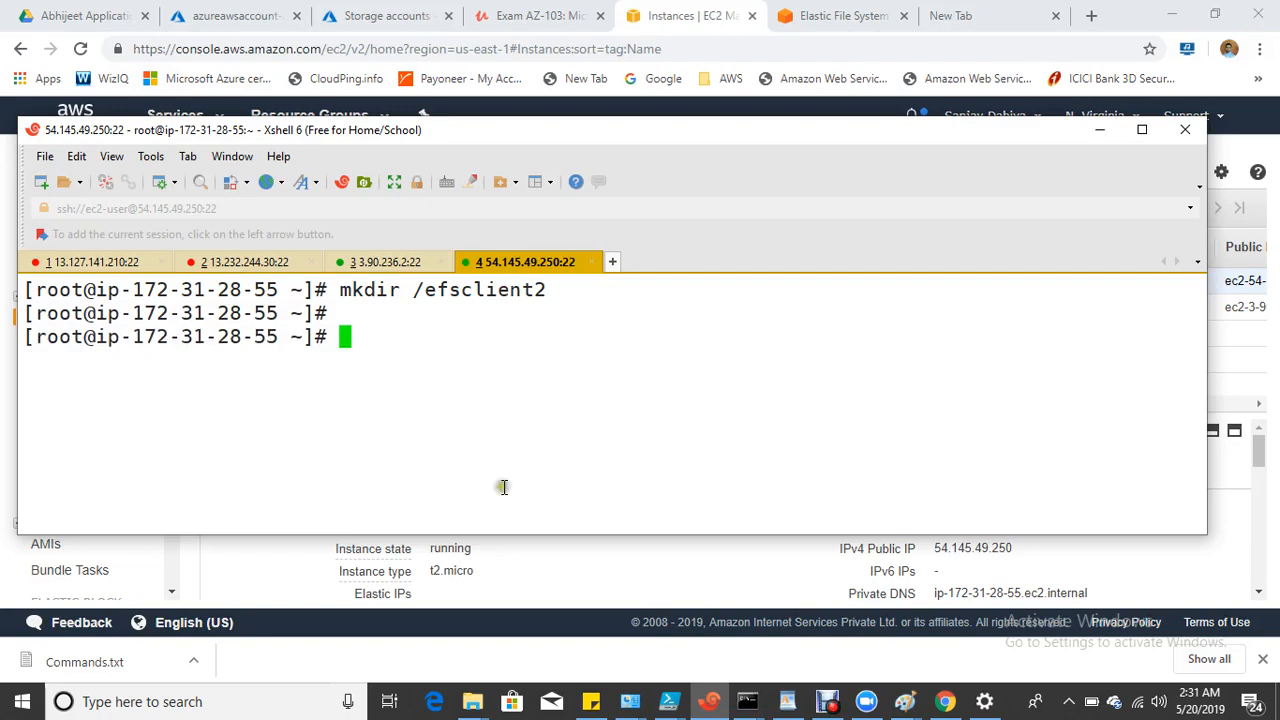
Return to the EFS mount instructions in Chrome and copy the amazon-efs-utils installation command.
{"action": "left_click", "coordinate": [412, 262]}
{"action": "left_click", "coordinate": [838, 15]}
{"action": "left_click", "coordinate": [599, 424]}
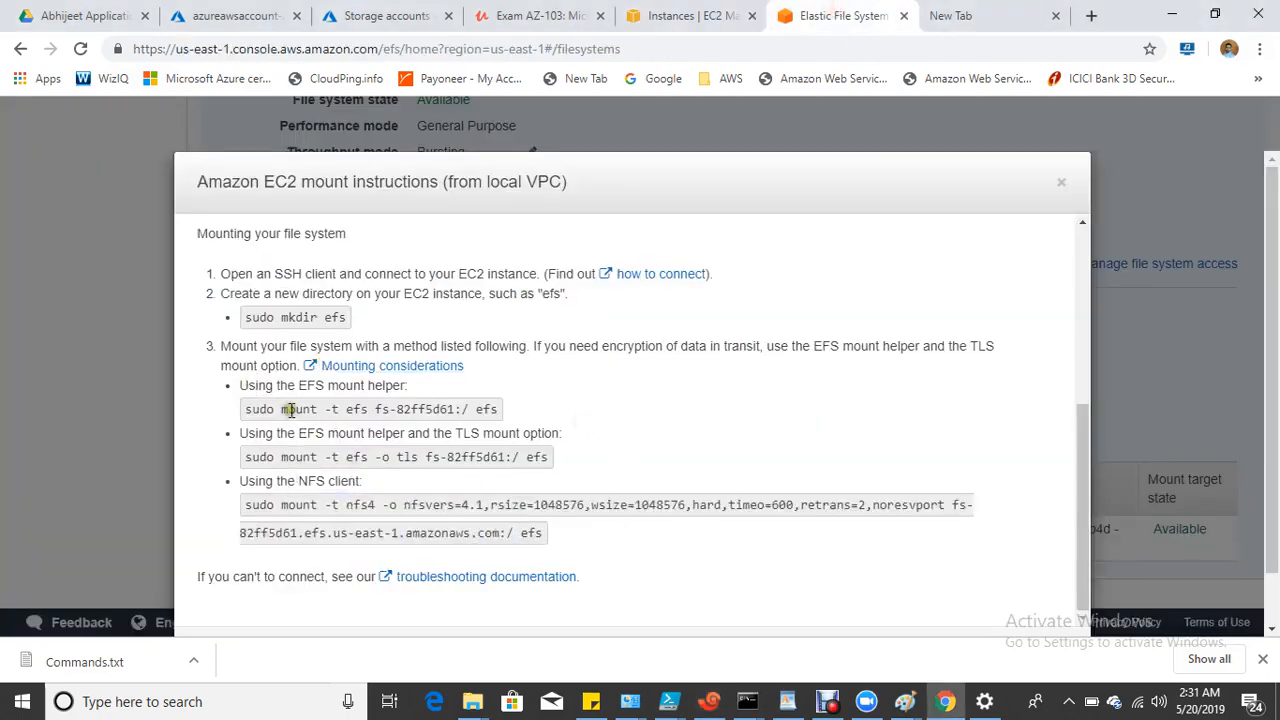
{"action": "scroll", "coordinate": [287, 410], "scroll_direction": "up", "scroll_amount": 4}
{"action": "left_click_drag", "start_coordinate": [281, 391], "coordinate": [471, 407]}
{"action": "right_click", "coordinate": [470, 408]}
{"action": "left_click", "coordinate": [482, 408]}
Switch to Xshell and run the copied amazon-efs-utils installation command in the Server-1 session.
{"action": "left_click", "coordinate": [708, 701]}
{"action": "right_click", "coordinate": [533, 430]}
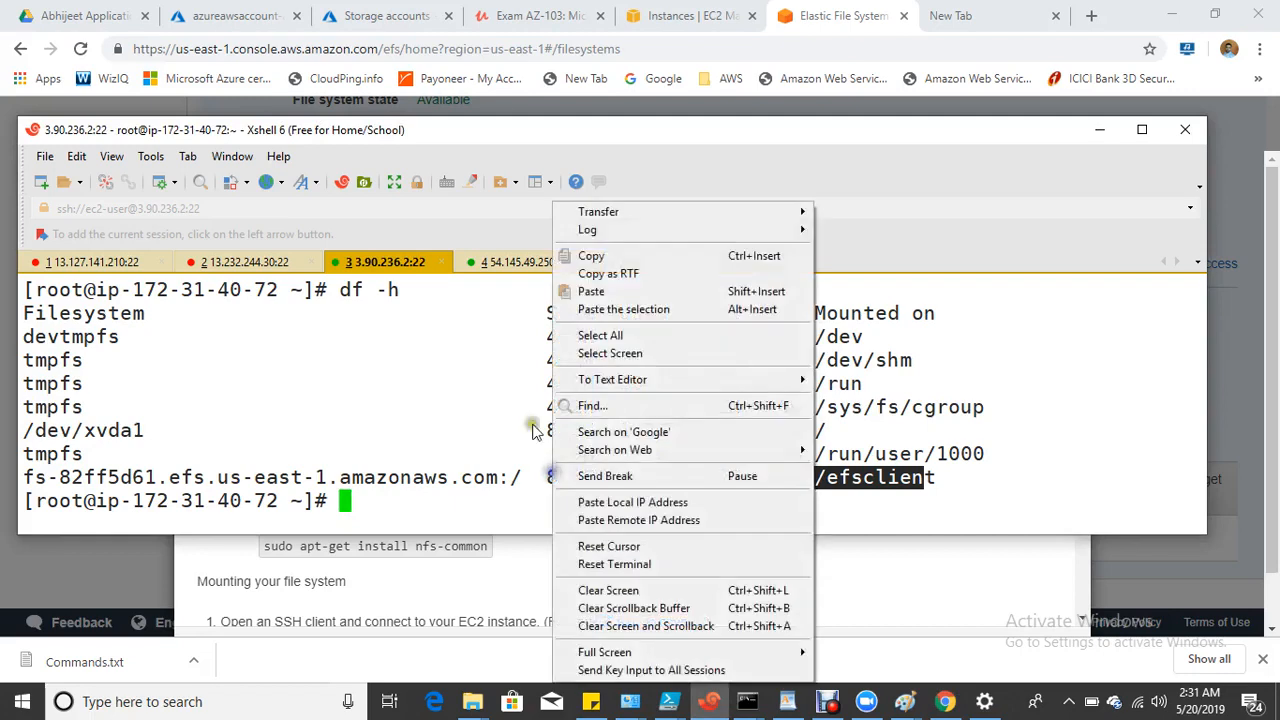
{"action": "left_click", "coordinate": [490, 262]}
{"action": "right_click", "coordinate": [430, 362]}
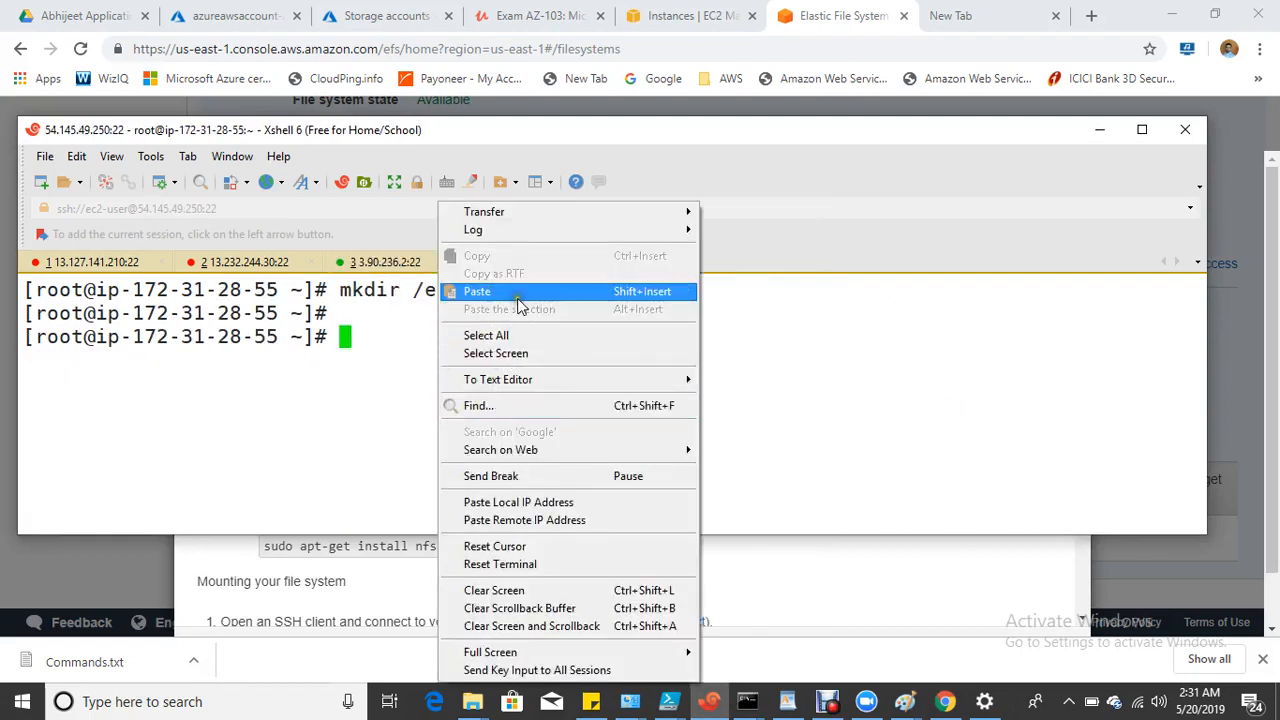
{"action": "left_click", "coordinate": [478, 291]}
{"action": "key", "text": "Return"}
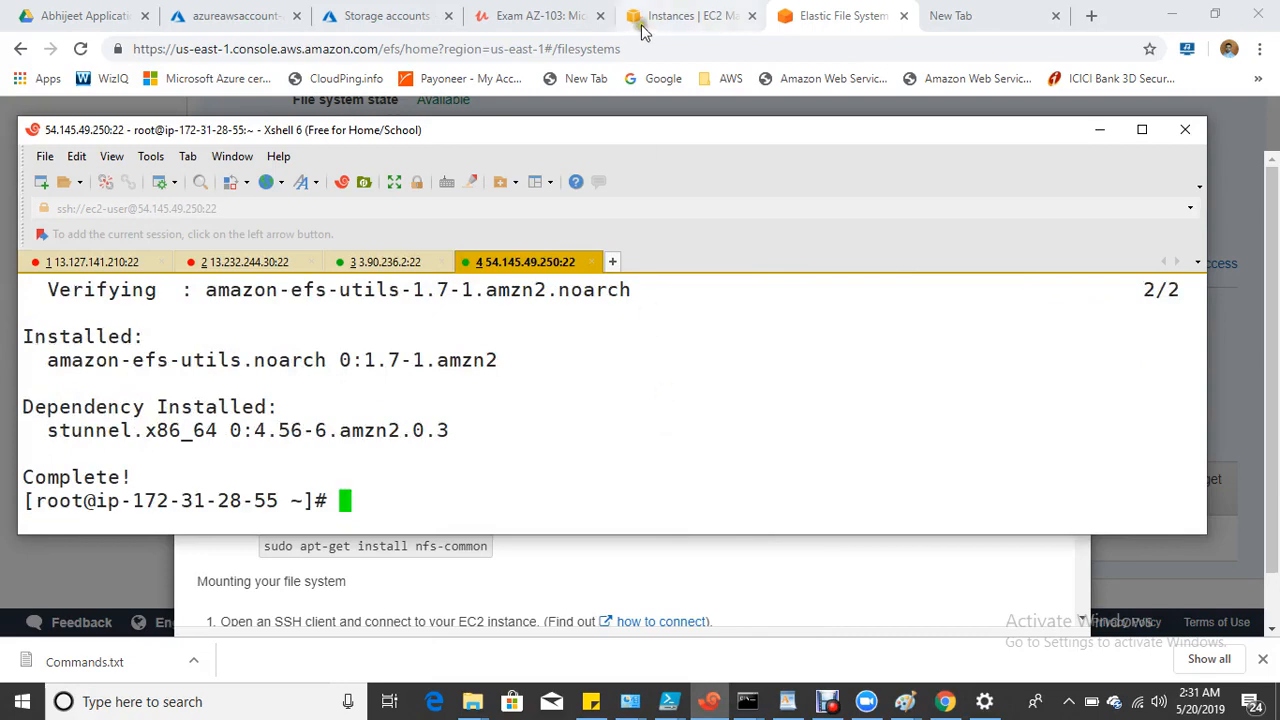
In Chrome's EFS mount instructions, copy the NFS client mount command again, leaving out sudo and the efs directory.
{"action": "left_click", "coordinate": [851, 565]}
{"action": "scroll", "coordinate": [851, 565], "scroll_direction": "down", "scroll_amount": 5}
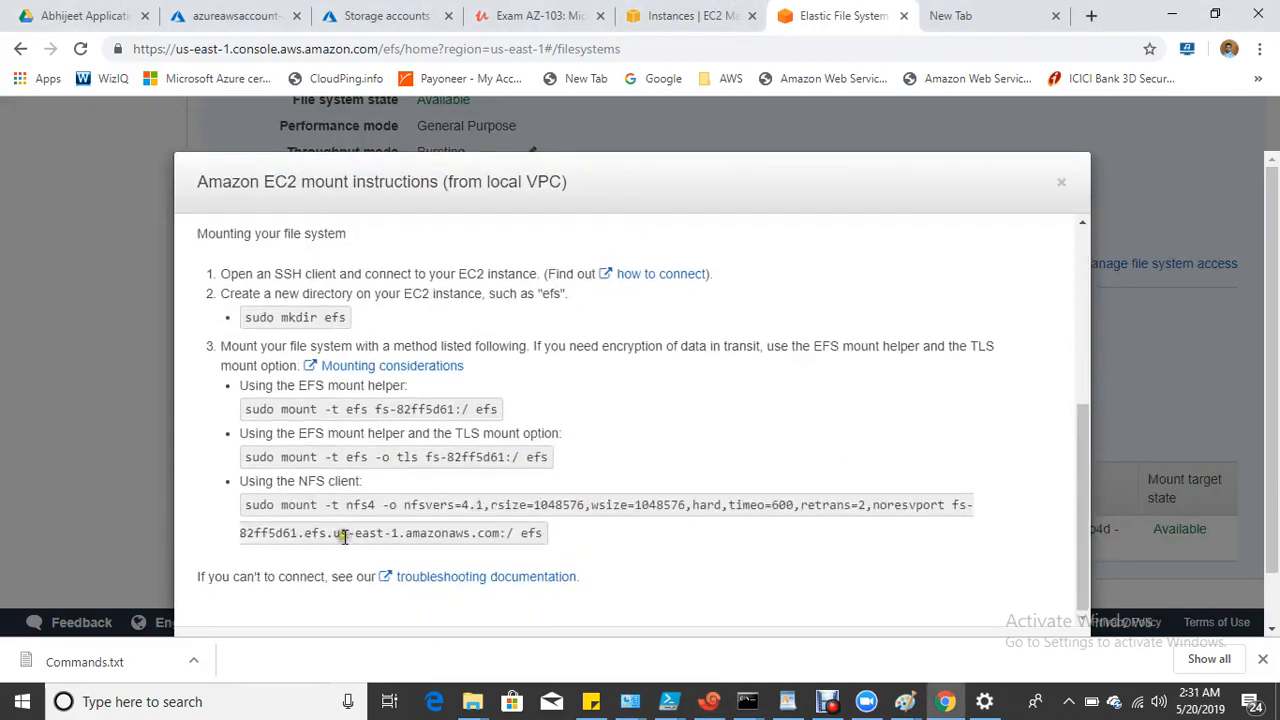
{"action": "left_click_drag", "start_coordinate": [283, 506], "coordinate": [514, 531]}
{"action": "right_click", "coordinate": [477, 533]}
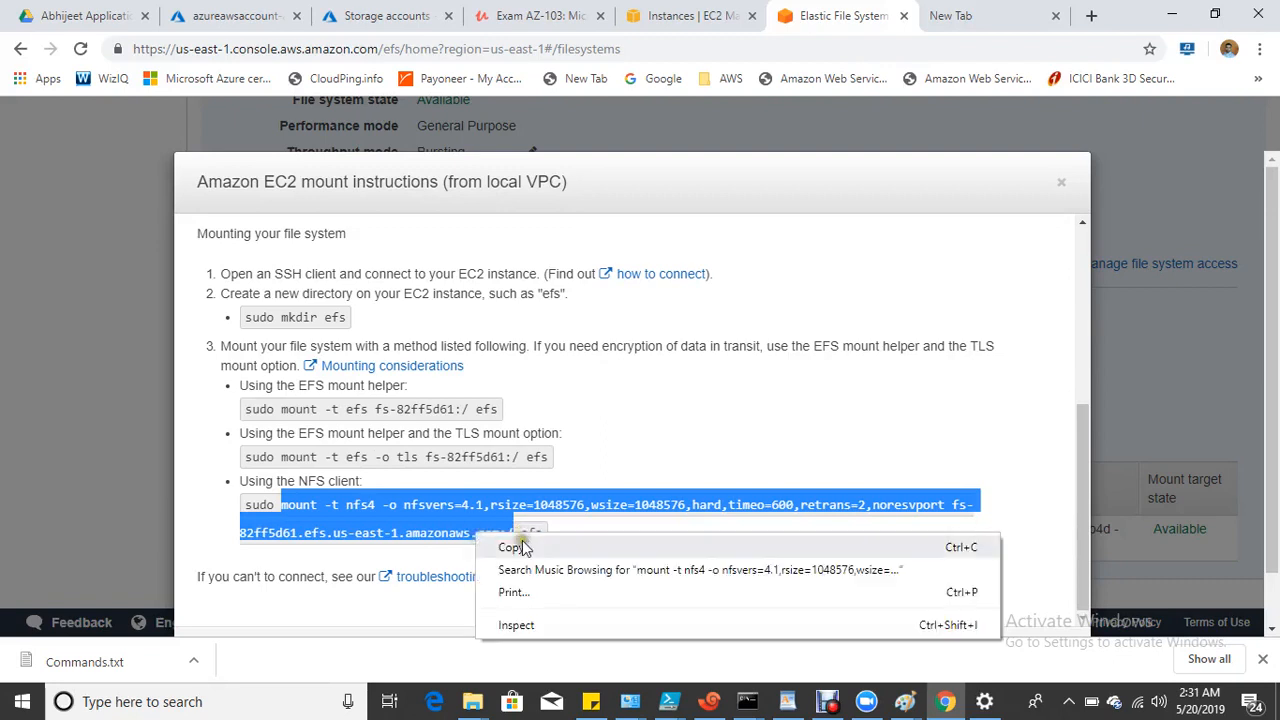
{"action": "left_click", "coordinate": [516, 545]}
Switch to Xshell, clear the Server-1 terminal and try to mount fs-82ff5d61.efs.us-east-1.amazonaws.com:/ on /efsclient2/ with the copied nfs4 command.
{"action": "left_click", "coordinate": [713, 703]}
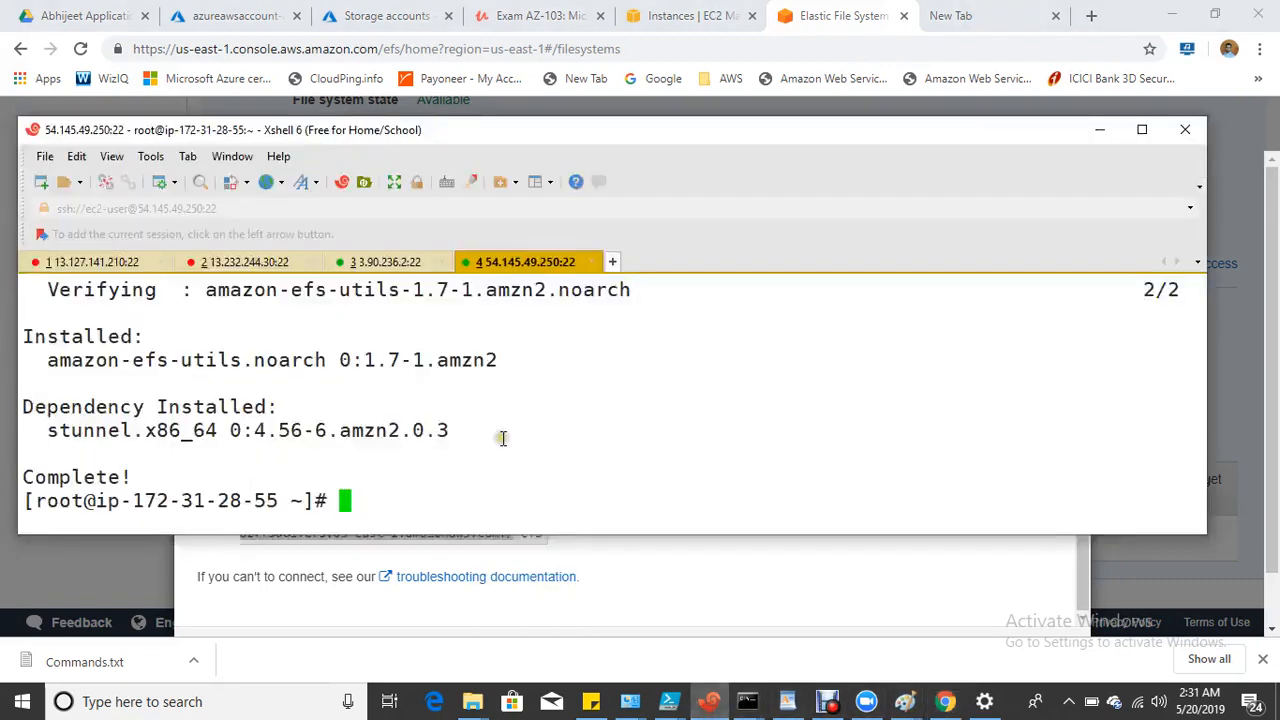
{"action": "key", "text": "ctrl+l"}
{"action": "right_click", "coordinate": [488, 402]}
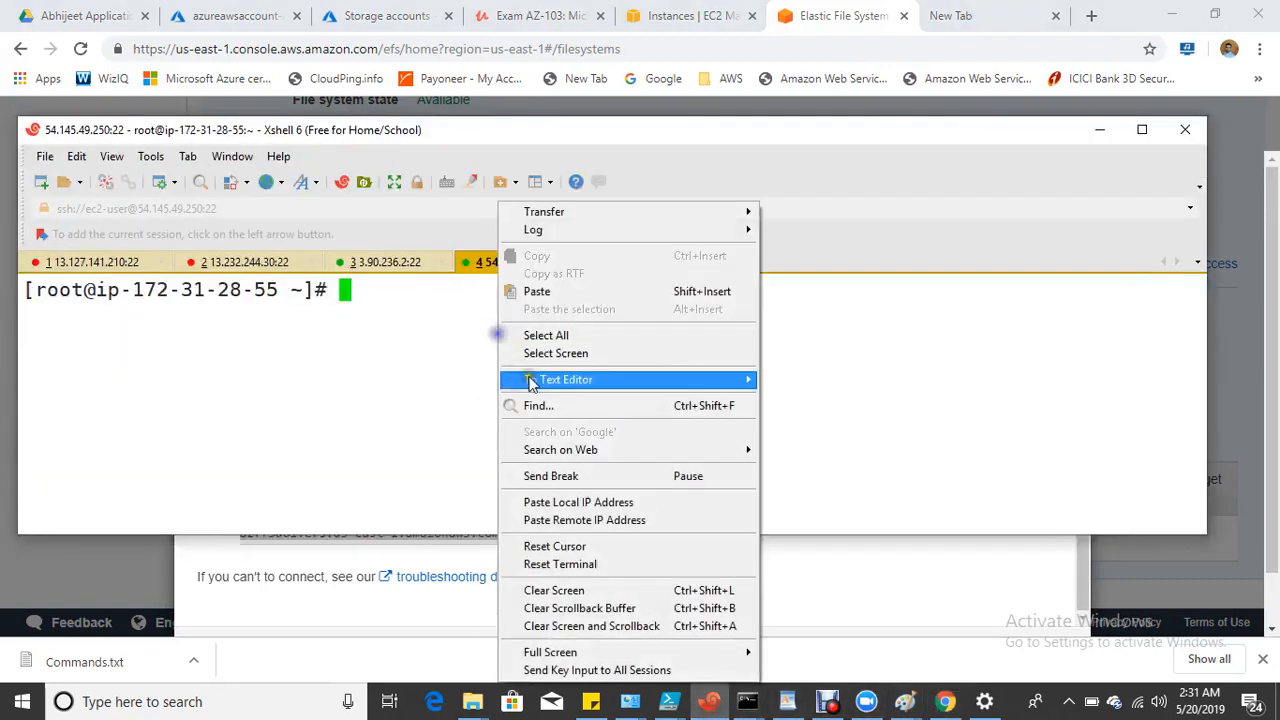
{"action": "left_click", "coordinate": [572, 290]}
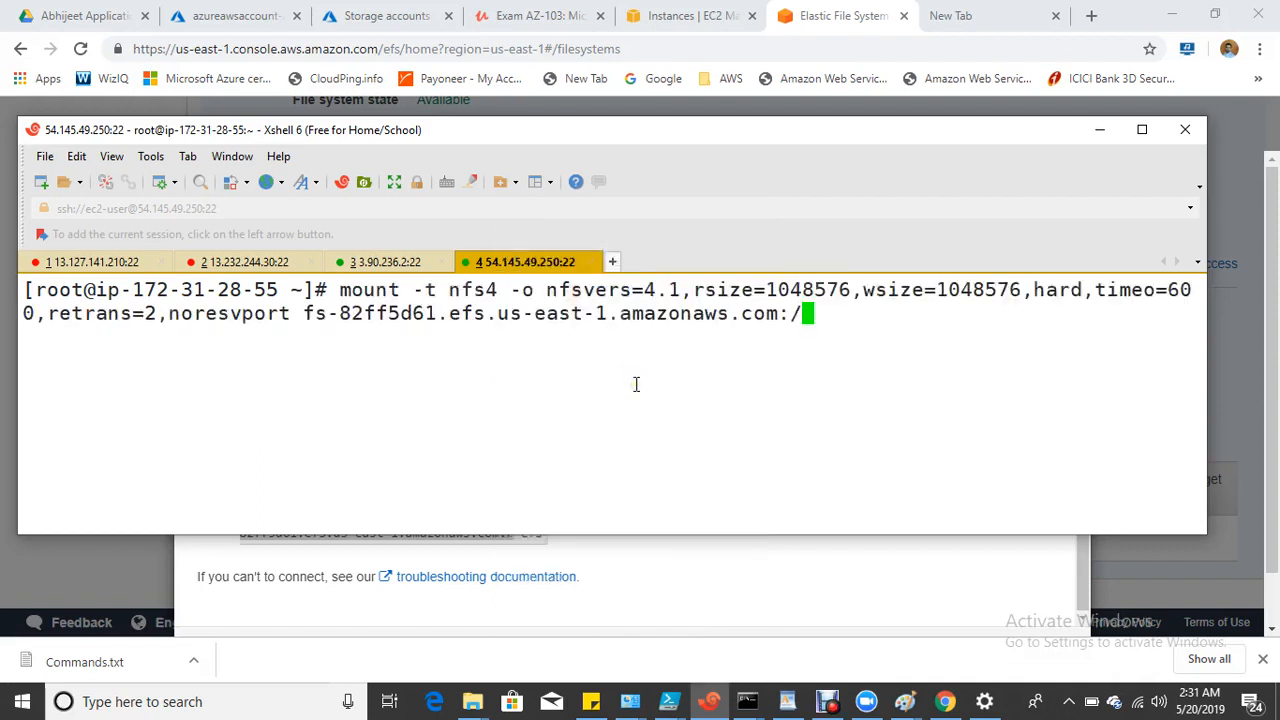
{"action": "type", "text": "/efsclient2/"}
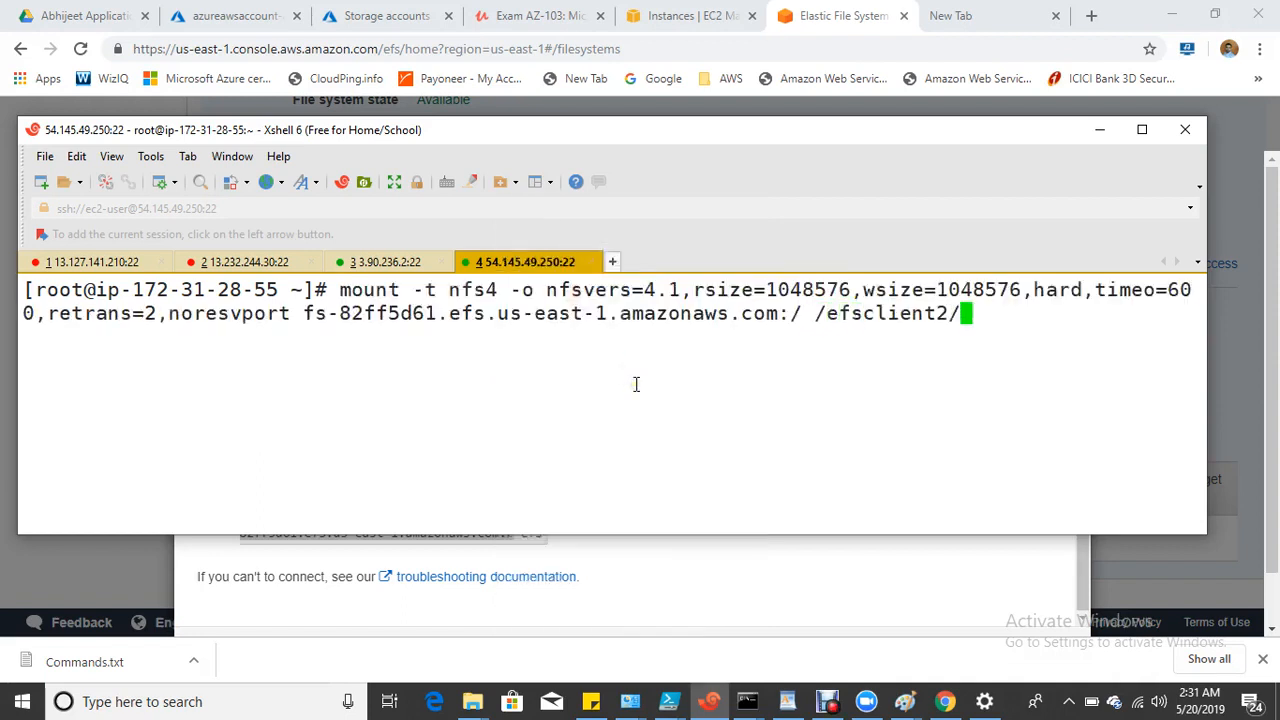
{"action": "key", "text": "Return"}
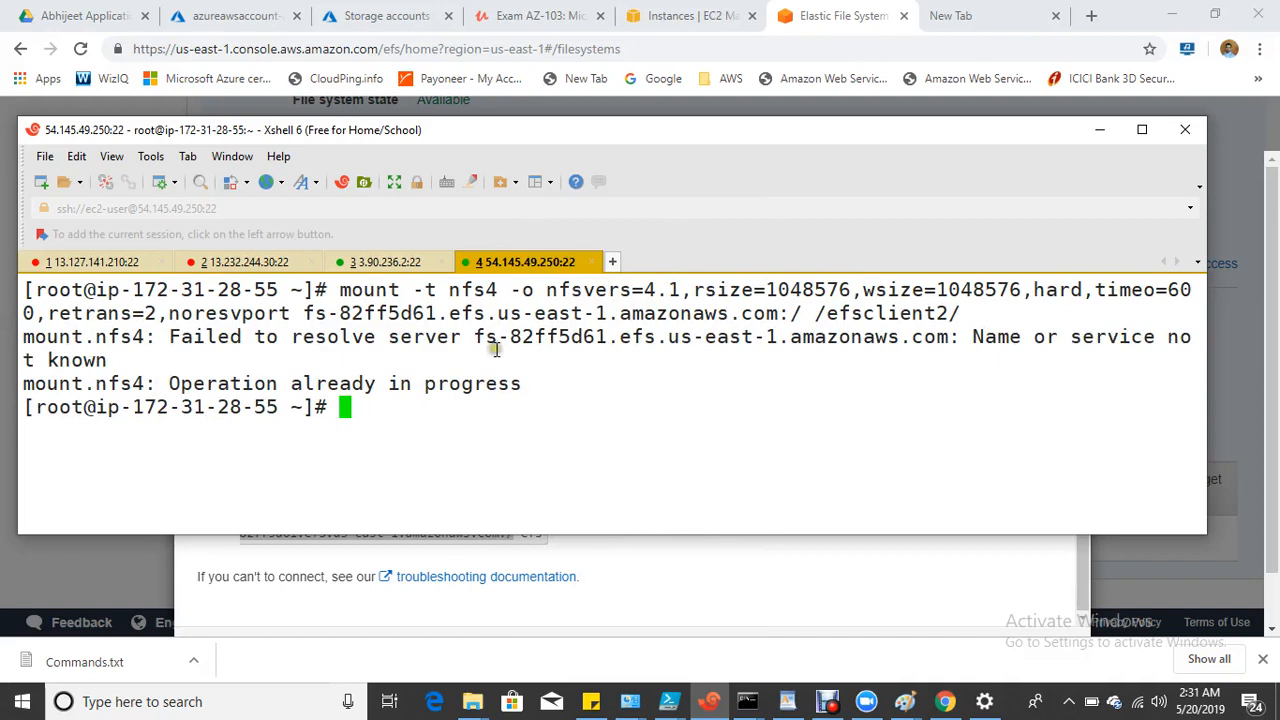
Switch to the North Virginia diagram in Paint and examine how the EC2 instances relate to the availability zones.
{"action": "left_click", "coordinate": [904, 701]}
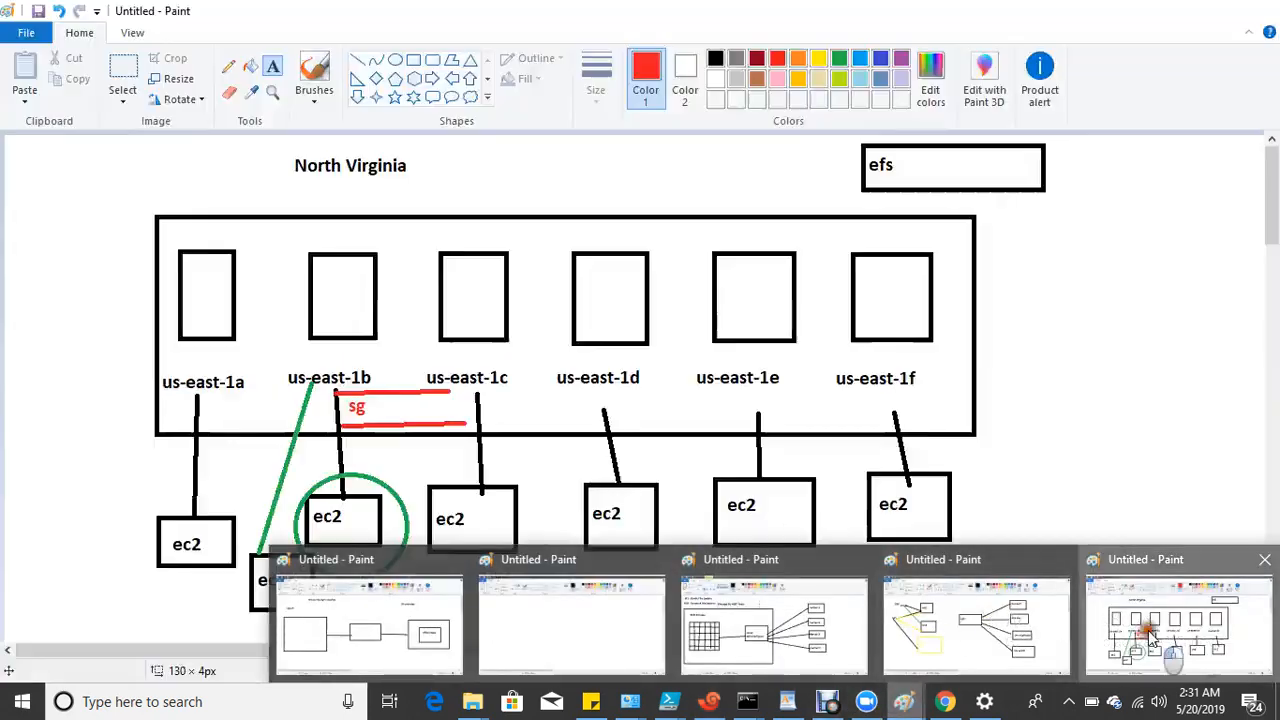
{"action": "left_click", "coordinate": [1148, 636]}
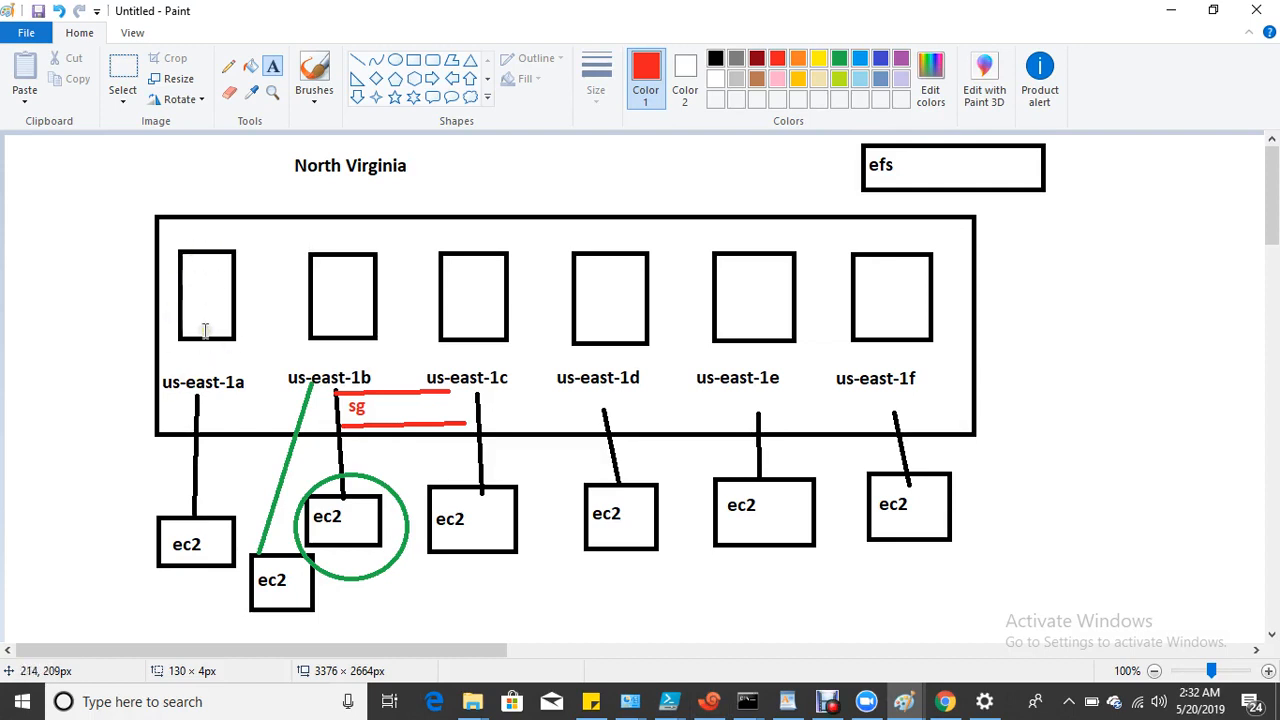
Switch to Chrome, close the mount instructions and open the file system access management for EFS-Server.
{"action": "left_click", "coordinate": [945, 700]}
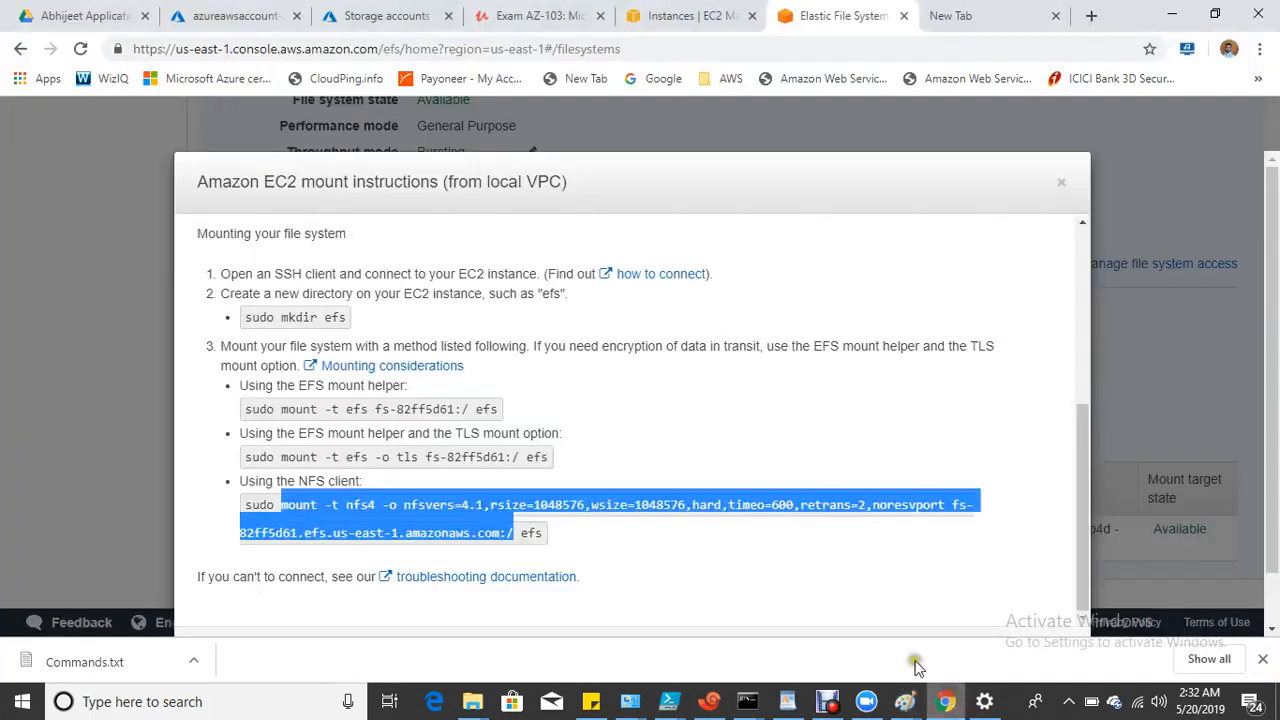
{"action": "left_click", "coordinate": [1061, 181]}
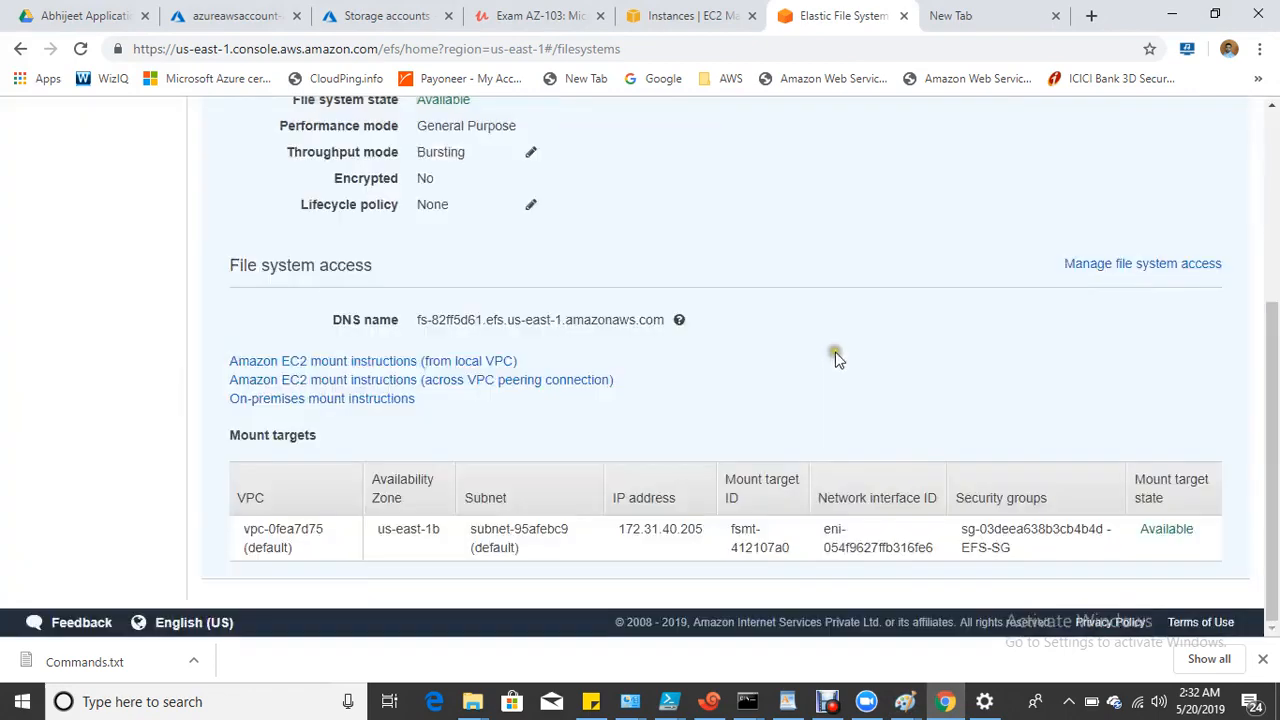
{"action": "scroll", "coordinate": [760, 340], "scroll_direction": "up", "scroll_amount": 3}
{"action": "left_click", "coordinate": [412, 209]}
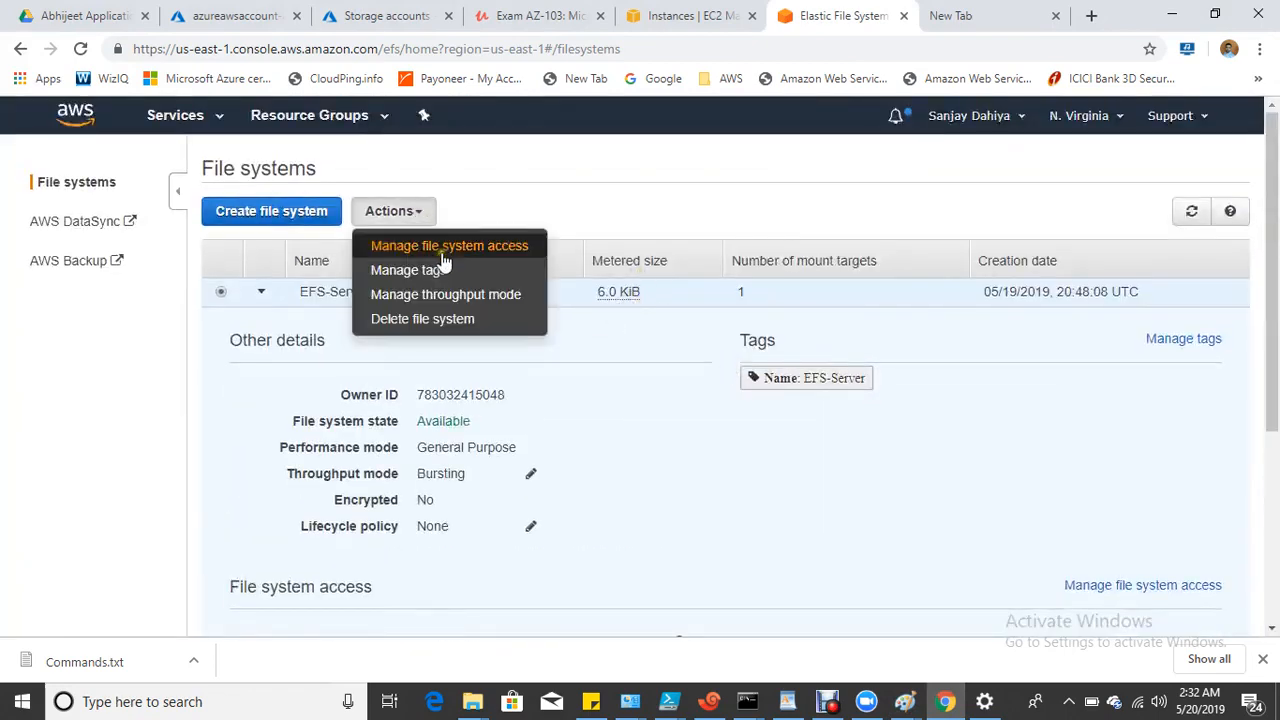
{"action": "left_click", "coordinate": [452, 246]}
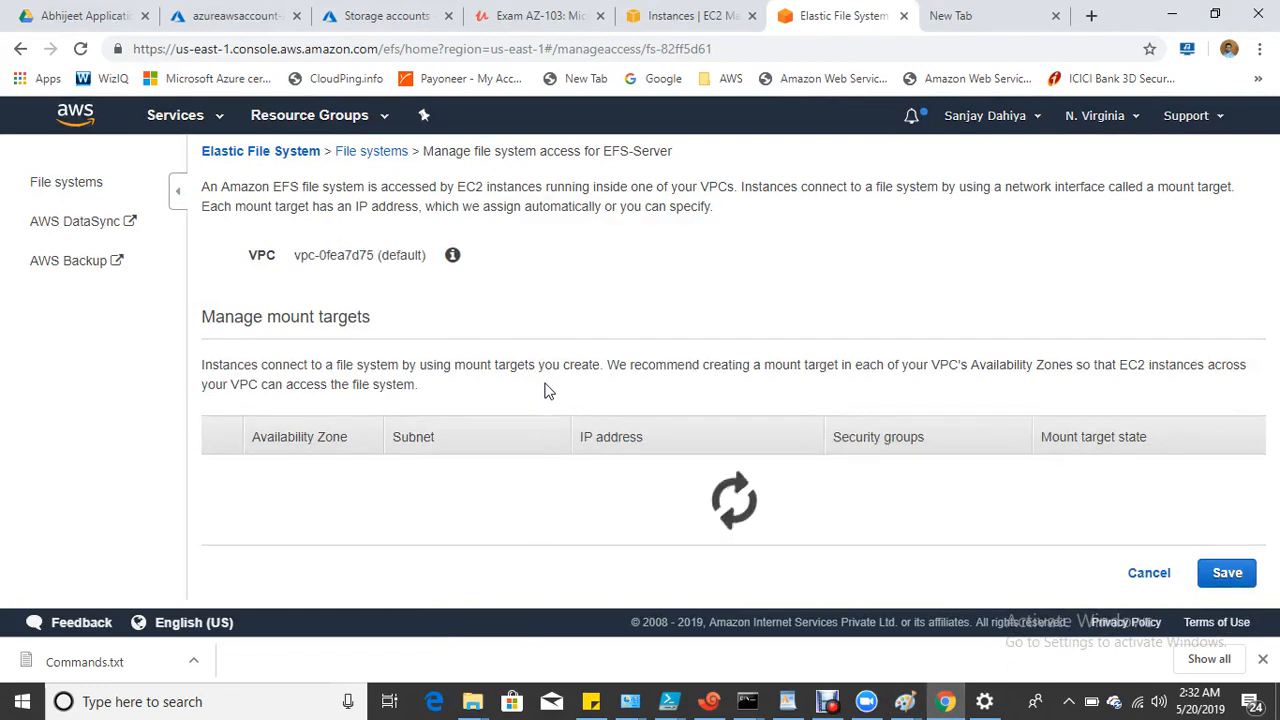
Add a mount target in us-east-1a with the EFS-SG security group instead of the default one, and save the access settings.
{"action": "scroll", "coordinate": [548, 390], "scroll_direction": "down", "scroll_amount": 1}
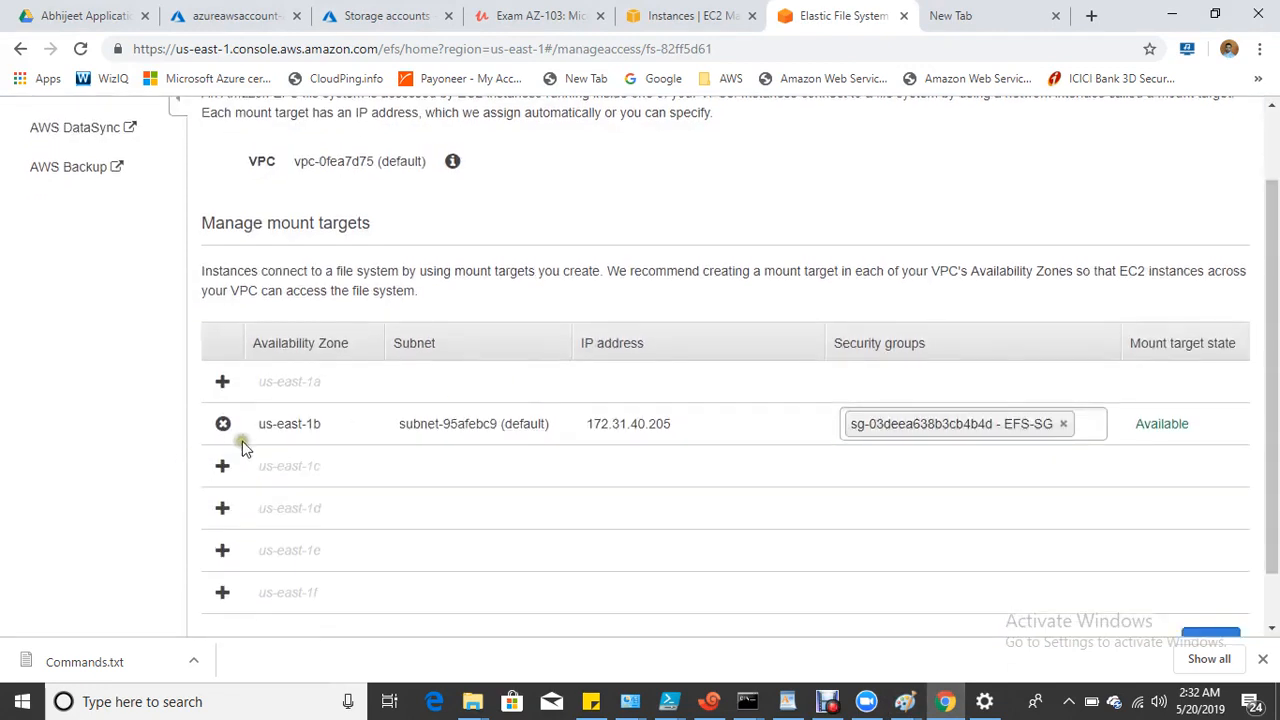
{"action": "left_click", "coordinate": [223, 383]}
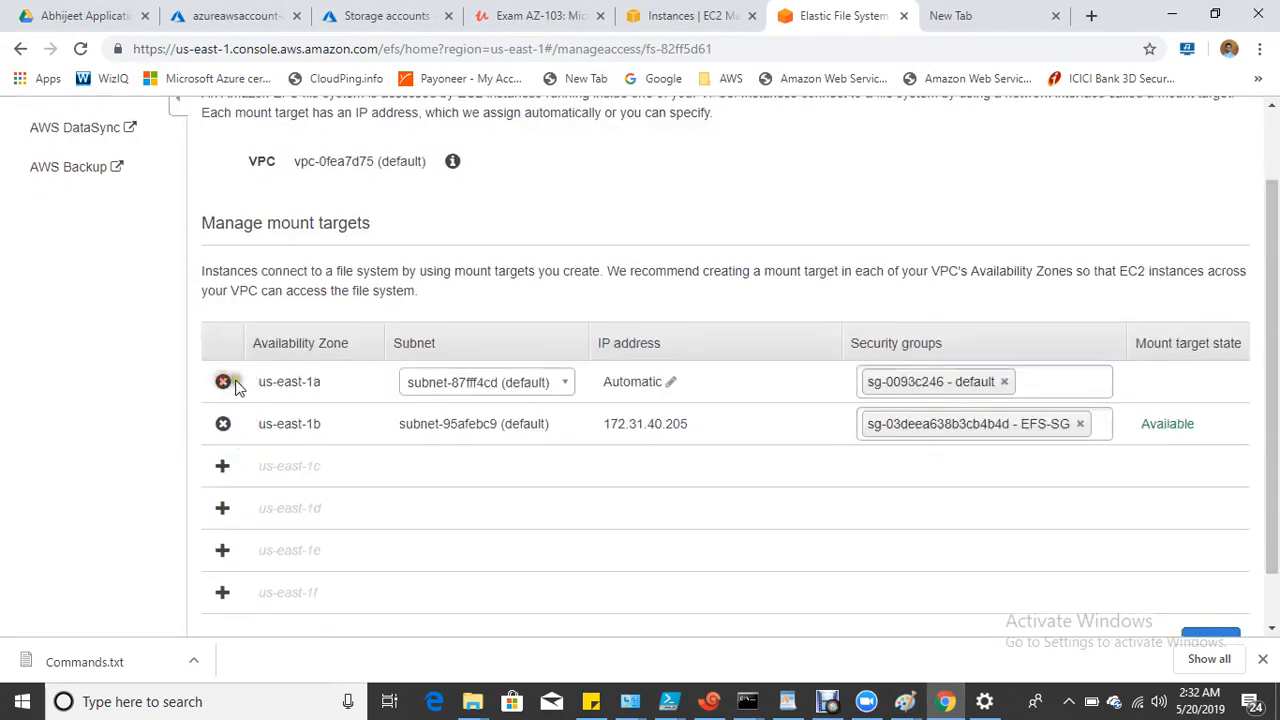
{"action": "left_click", "coordinate": [1002, 382]}
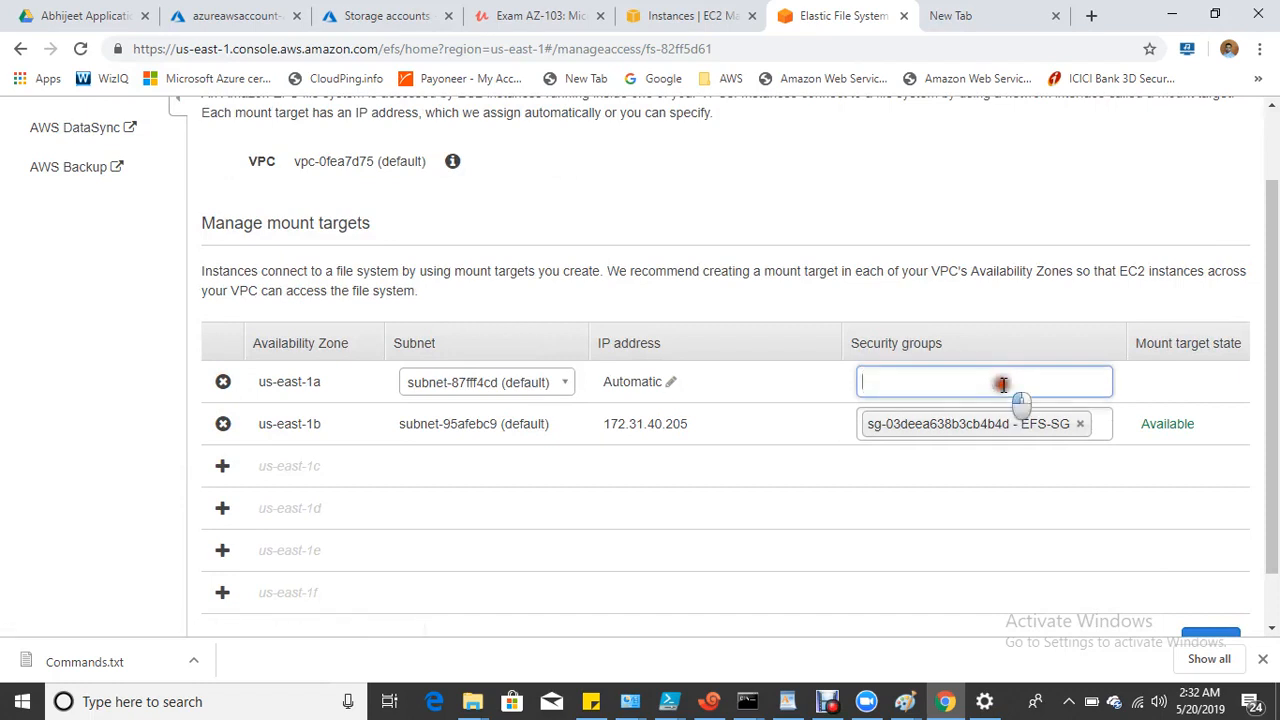
{"action": "left_click", "coordinate": [1003, 384]}
{"action": "type", "text": "EFS"}
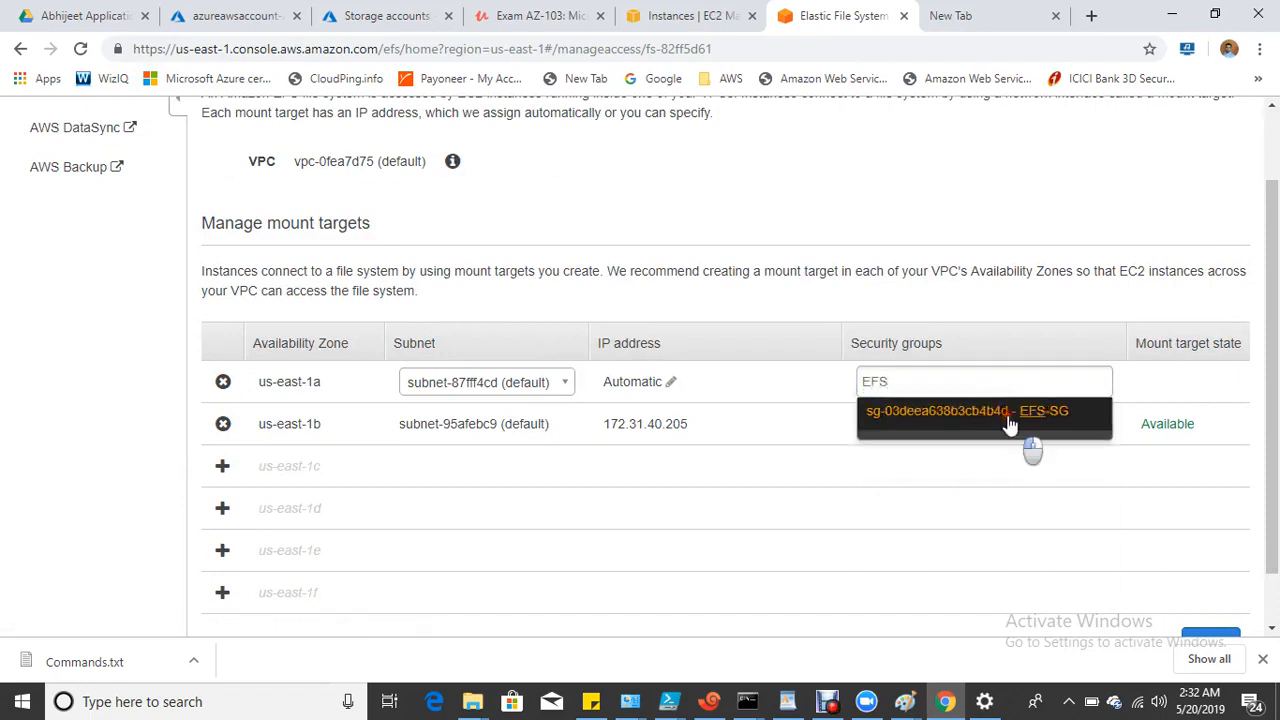
{"action": "left_click", "coordinate": [1006, 420]}
{"action": "left_click", "coordinate": [1210, 578]}
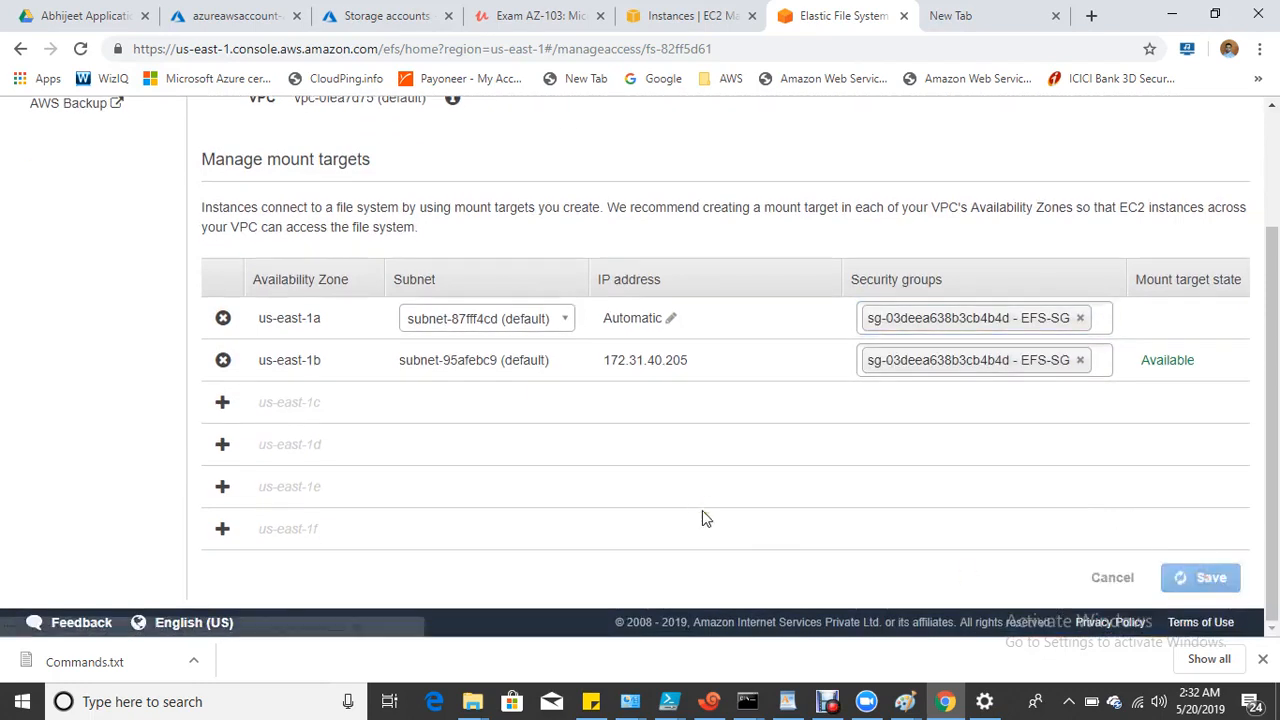
Refresh the file systems list and check the state of EFS-Server's mount targets in us-east-1a and us-east-1b.
{"action": "left_click", "coordinate": [1192, 212]}
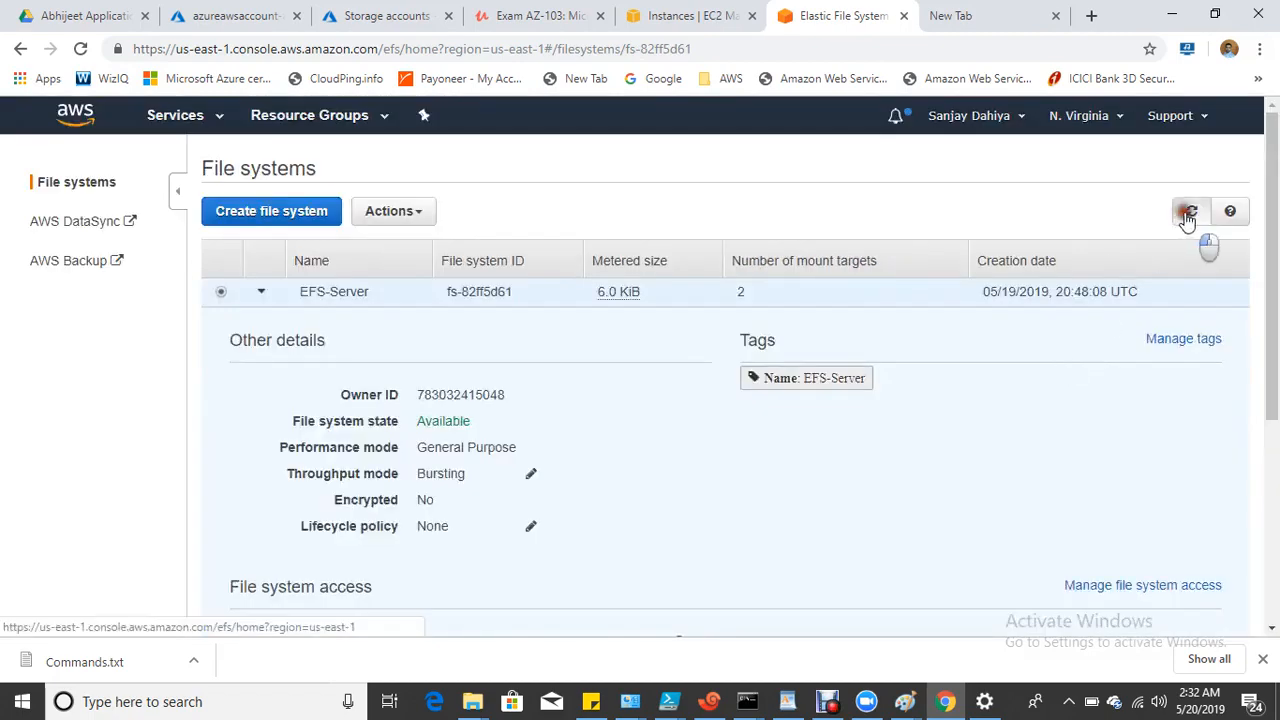
{"action": "scroll", "coordinate": [652, 455], "scroll_direction": "down", "scroll_amount": 3}
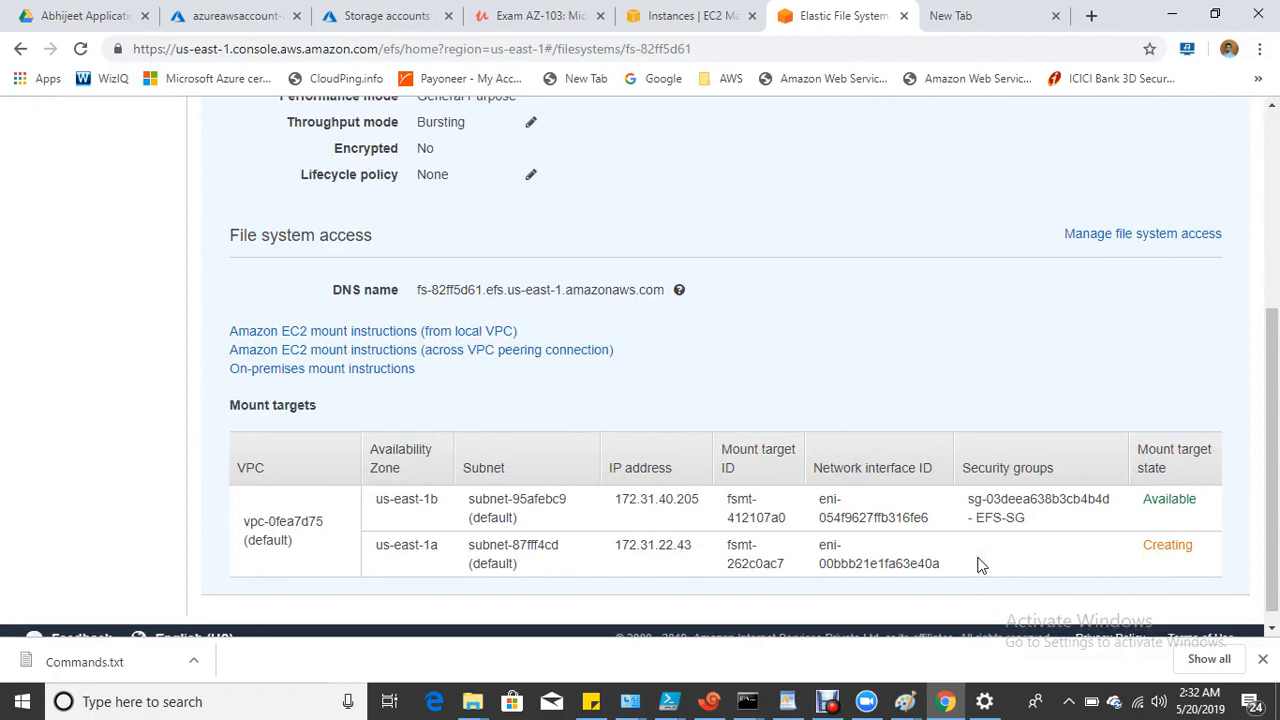
{"action": "left_click", "coordinate": [827, 704]}
{"action": "left_click", "coordinate": [692, 490]}
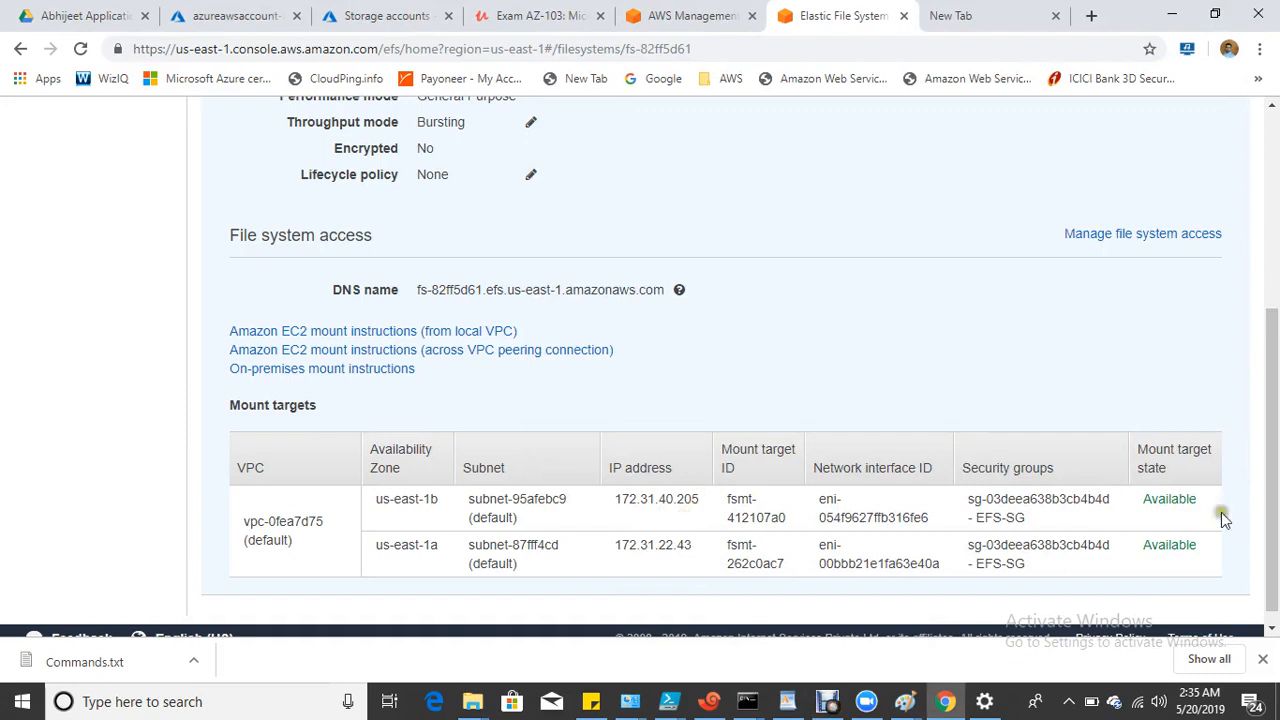
{"action": "left_click_drag", "start_coordinate": [1067, 546], "coordinate": [1185, 545]}
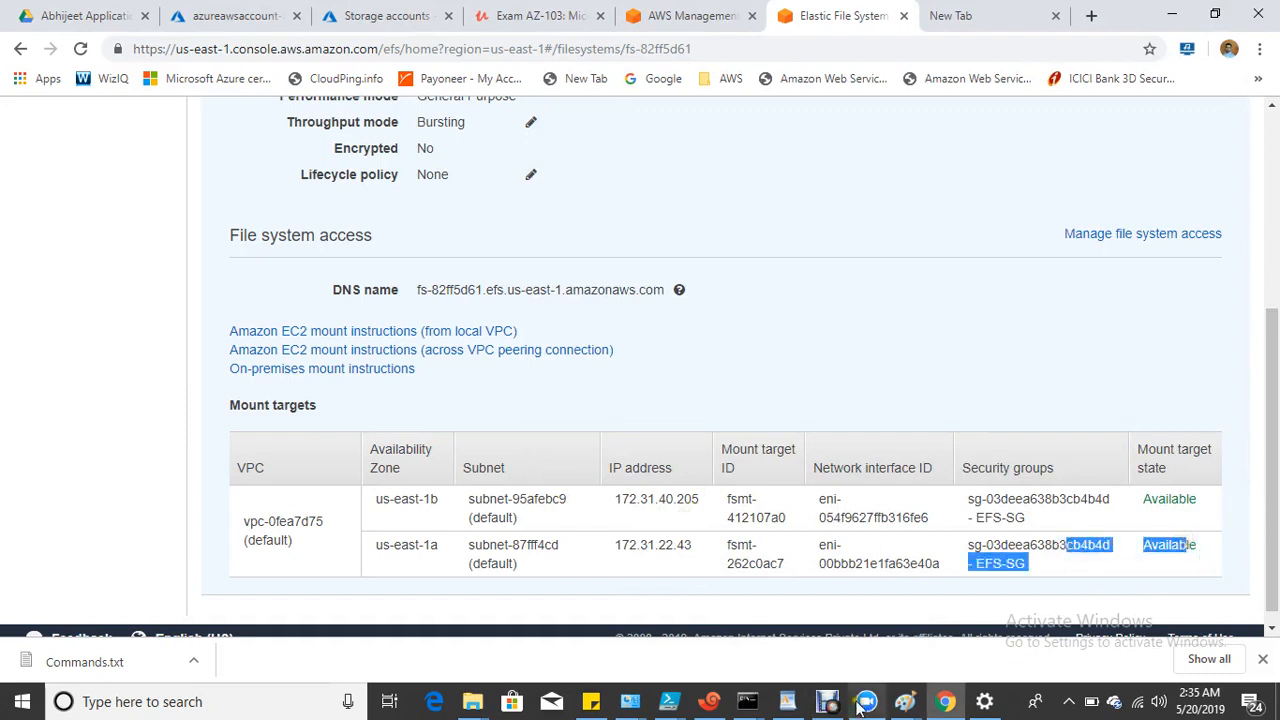
{"action": "scroll", "coordinate": [860, 580], "scroll_direction": "up", "scroll_amount": 1}
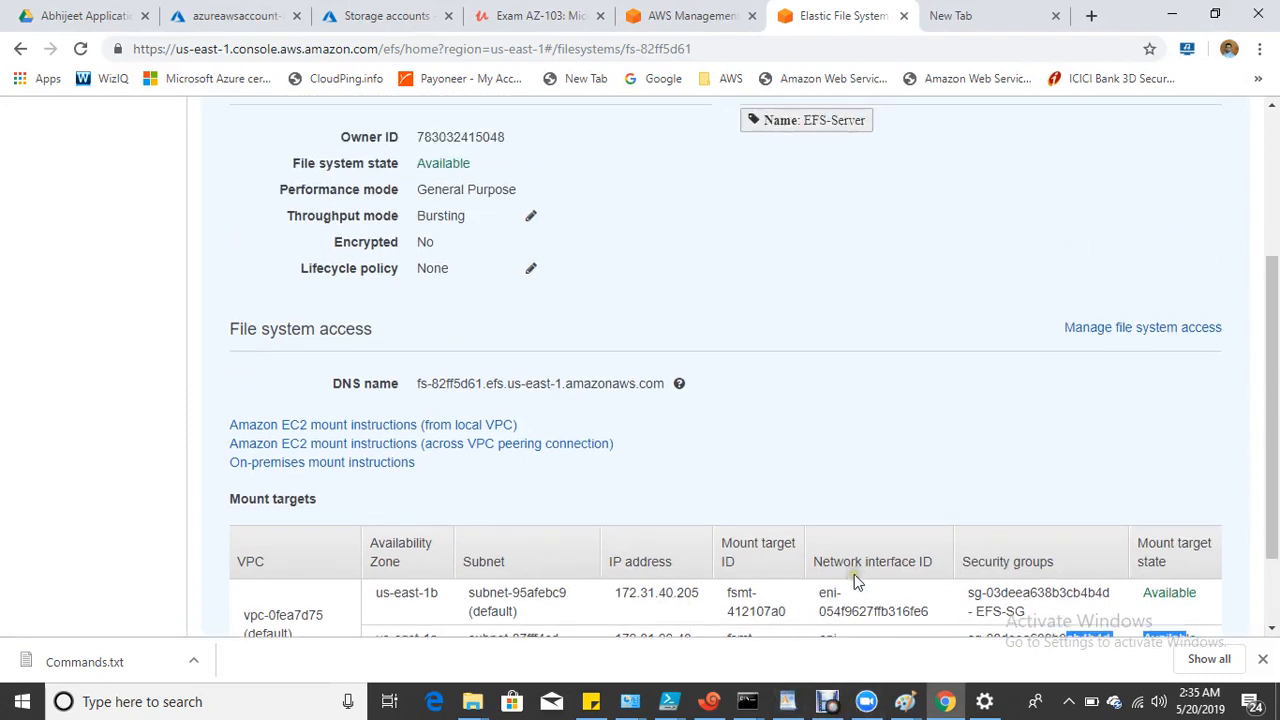
{"action": "scroll", "coordinate": [854, 577], "scroll_direction": "up", "scroll_amount": 2}
{"action": "scroll", "coordinate": [843, 614], "scroll_direction": "down", "scroll_amount": 2}
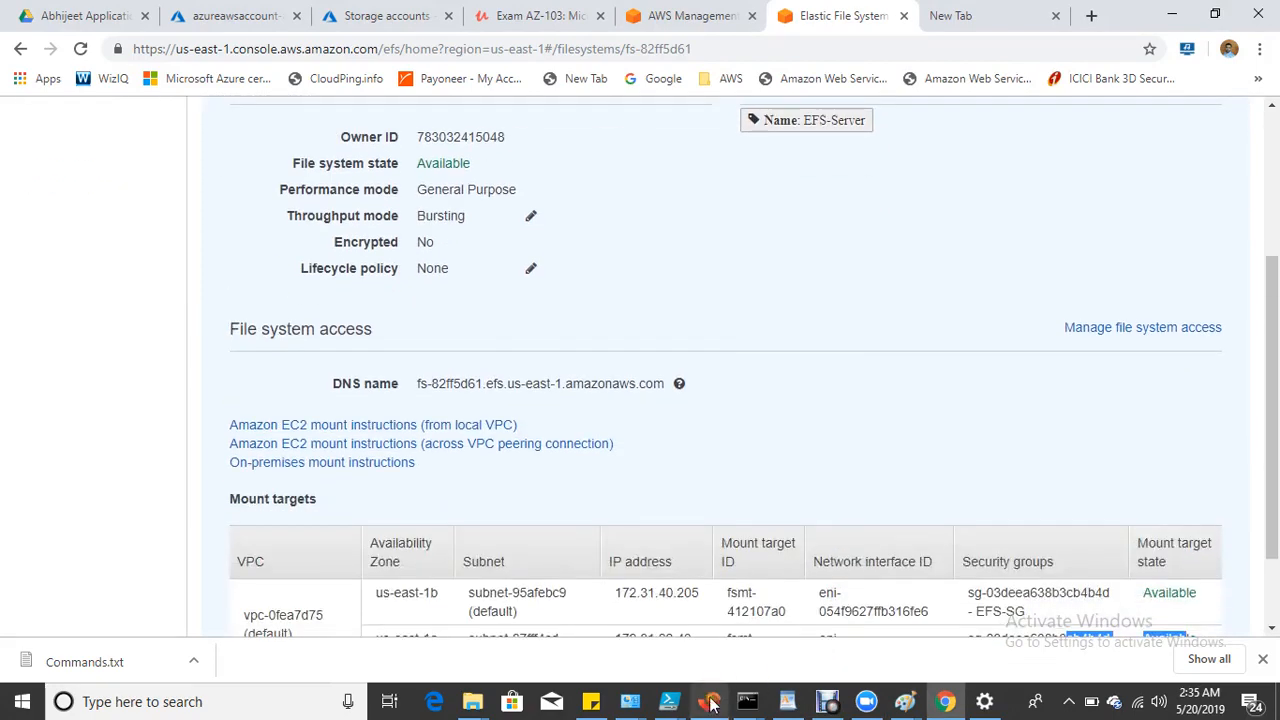
Switch to Xshell, rerun the nfs4 mount command on Server-1 for /efsclient2/, and check the mounted file systems with df -h.
{"action": "left_click", "coordinate": [708, 701]}
{"action": "left_click", "coordinate": [521, 266]}
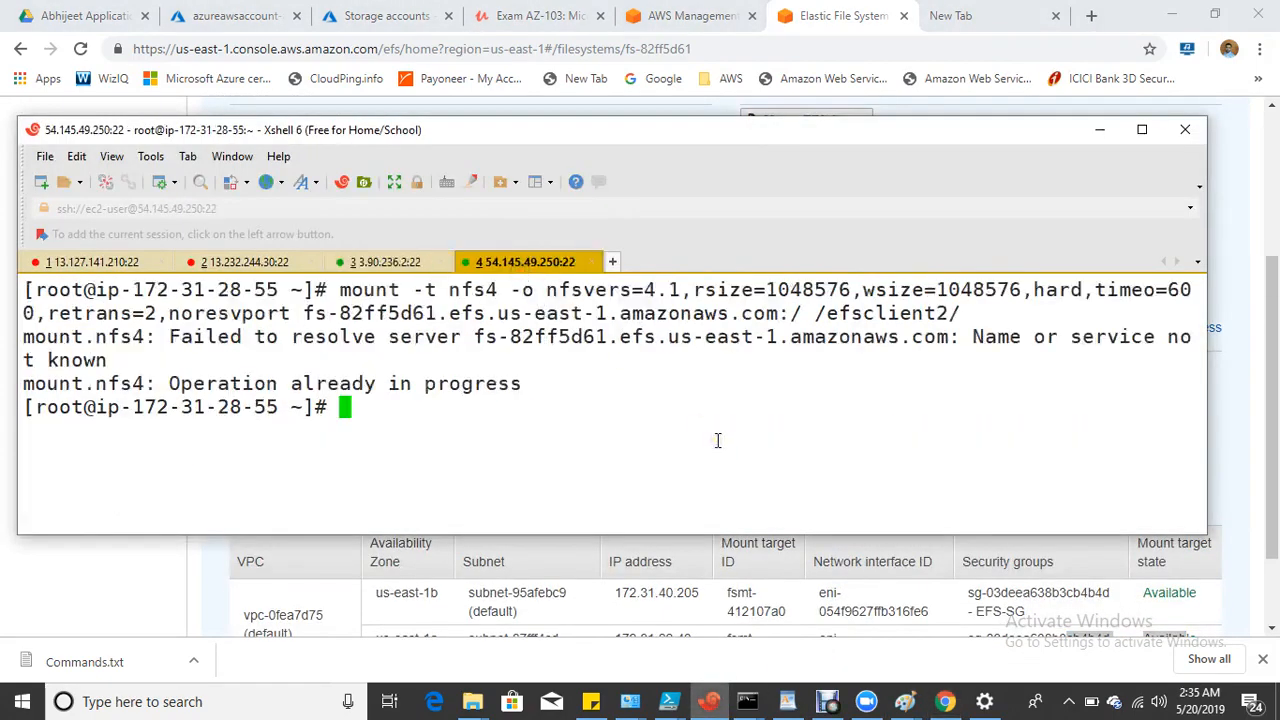
{"action": "key", "text": "Up"}
{"action": "key", "text": "Return"}
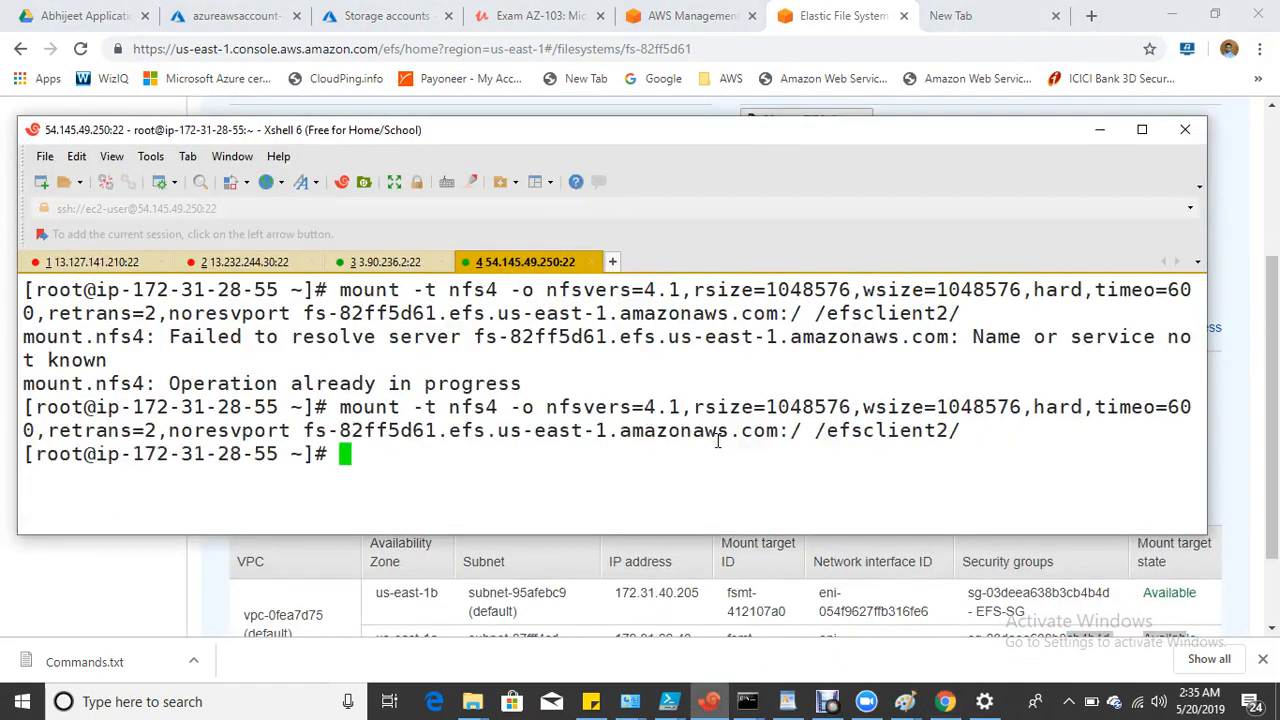
{"action": "type", "text": "df -h"}
{"action": "key", "text": "Return"}
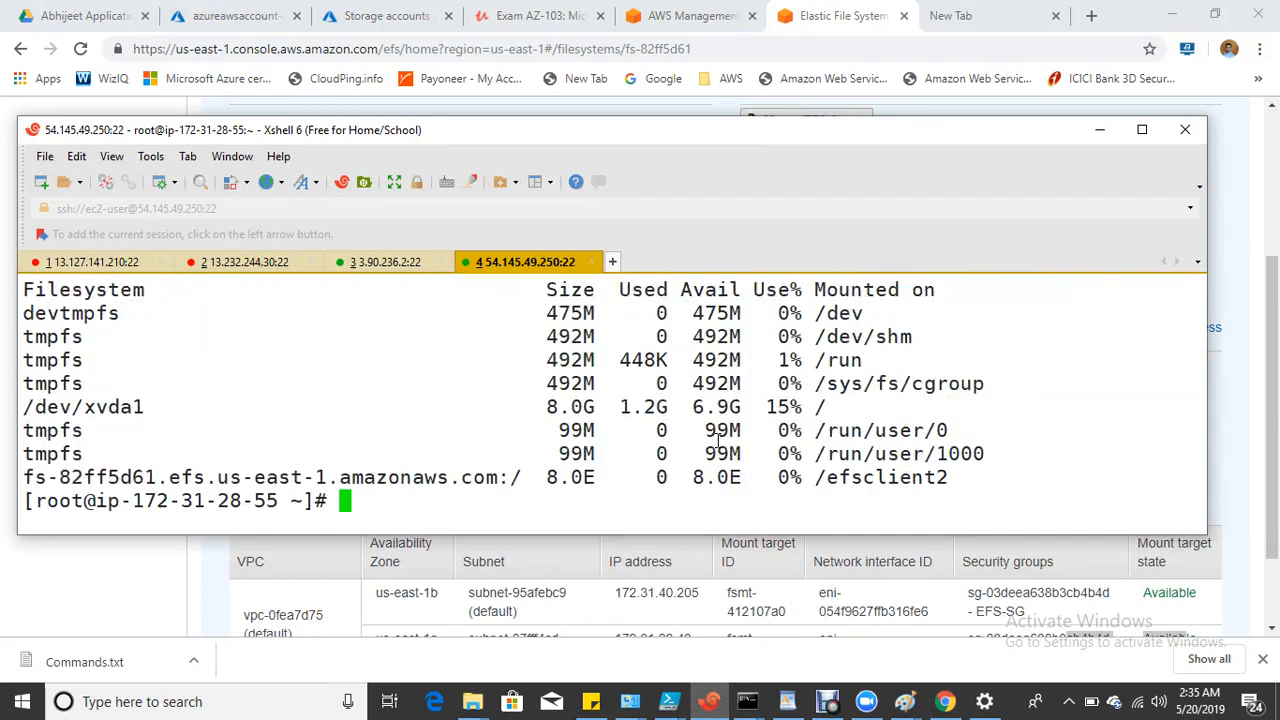
In the Server-2 session, rerun the nfs4 mount command for /efsclient/ and check the mounted file systems with df -h.
{"action": "left_click", "coordinate": [405, 262]}
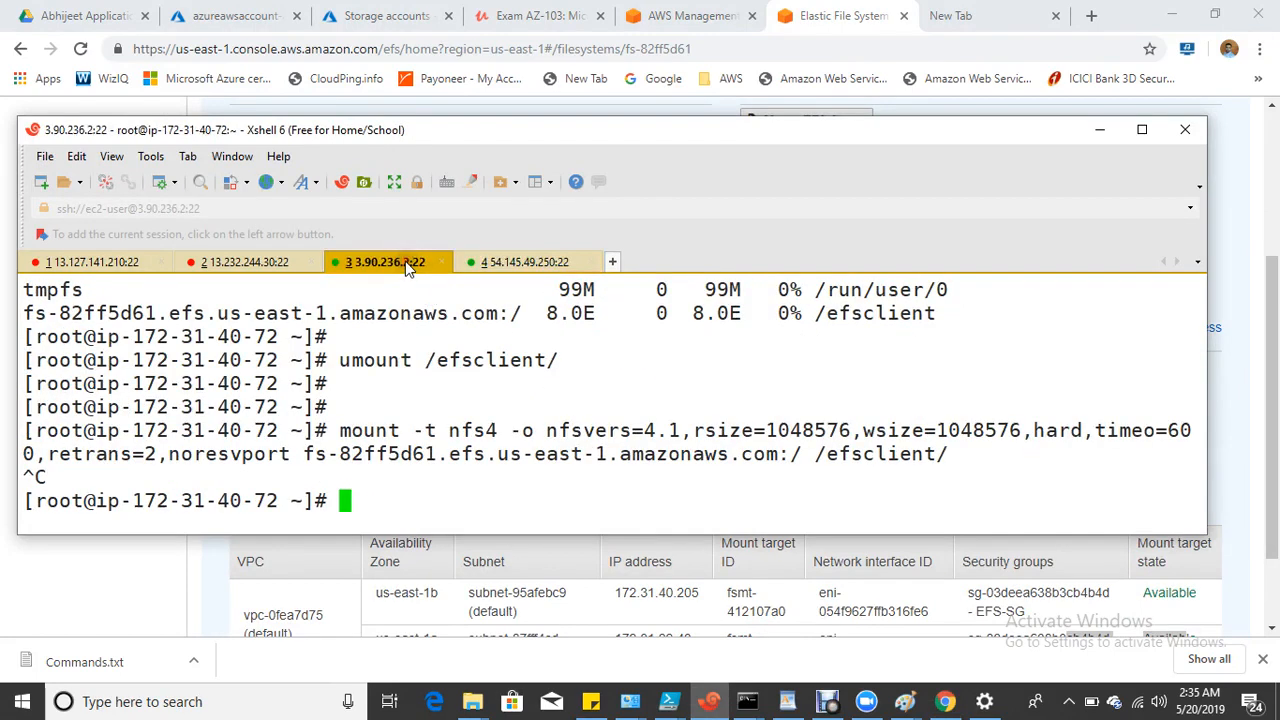
{"action": "key", "text": "Up"}
{"action": "key", "text": "Return"}
{"action": "type", "text": "df -h"}
{"action": "key", "text": "Return"}
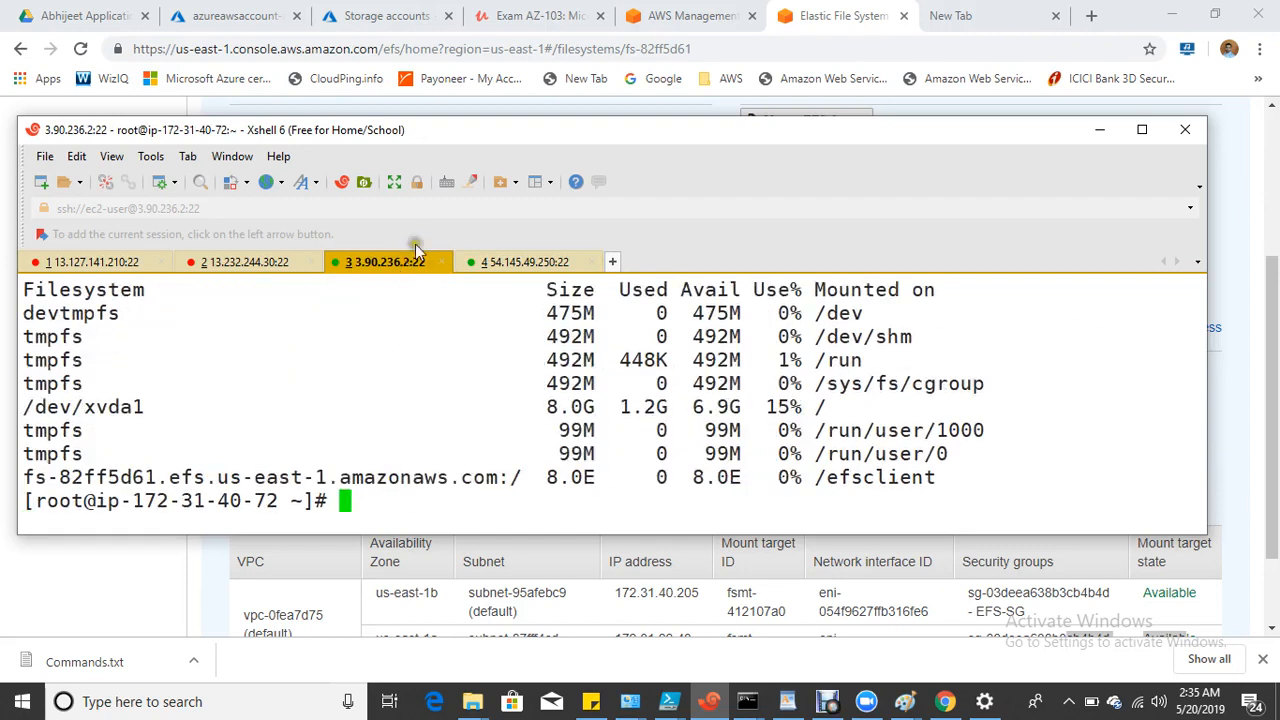
On Server-1, go to /efsclient2/, create the test files with touch acb{1..100}, and list the directory.
{"action": "left_click", "coordinate": [514, 264]}
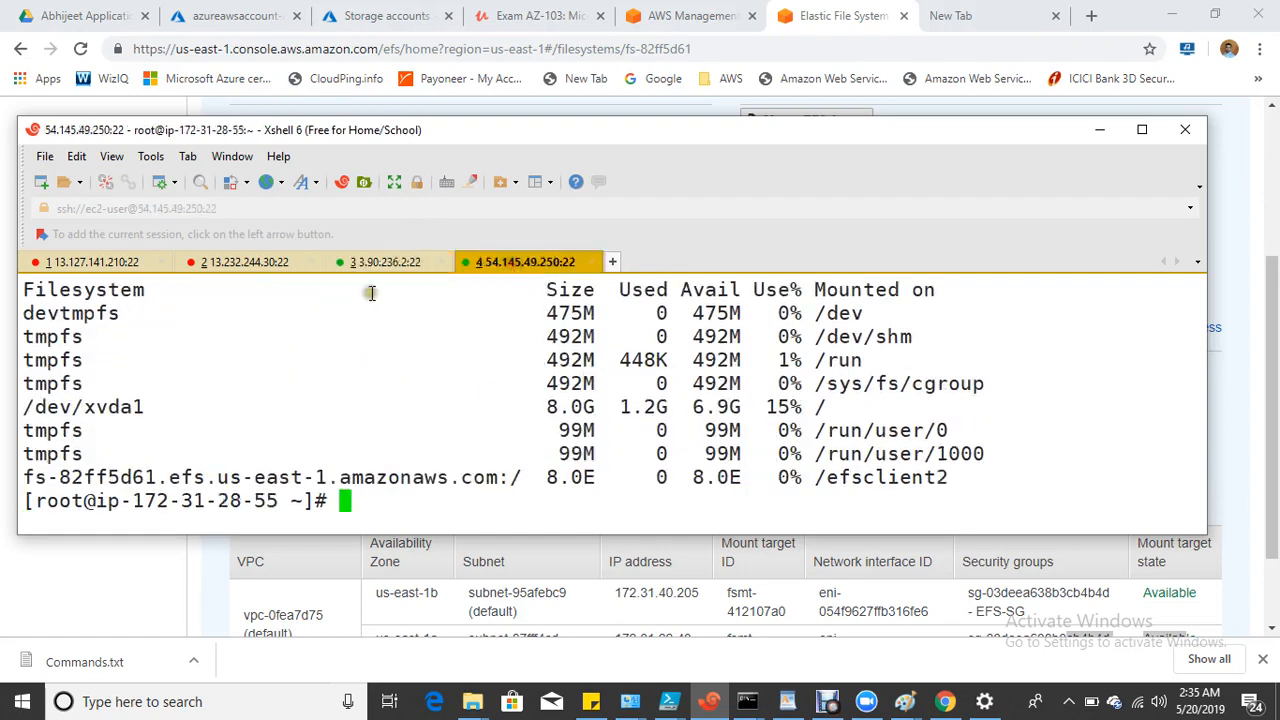
{"action": "type", "text": "cd /ef"}
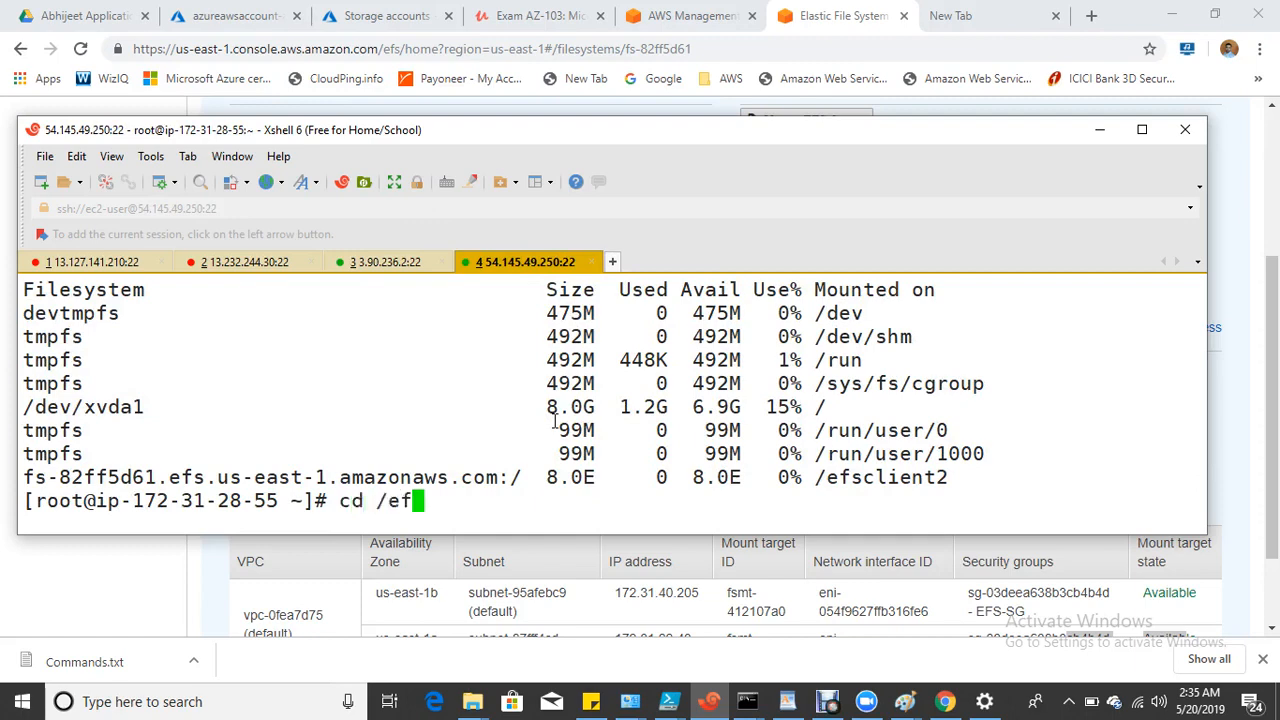
{"action": "key", "text": "Tab"}
{"action": "key", "text": "Return"}
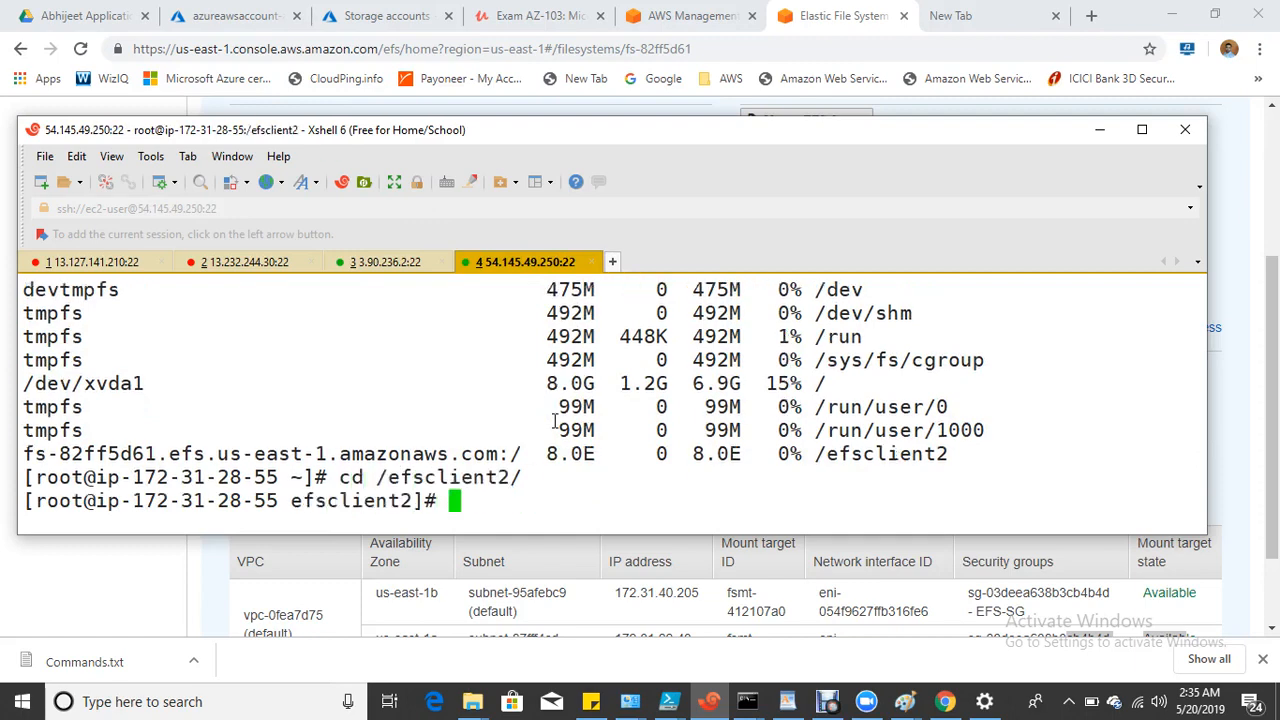
{"action": "type", "text": "touch acb{1..100}"}
{"action": "key", "text": "Return"}
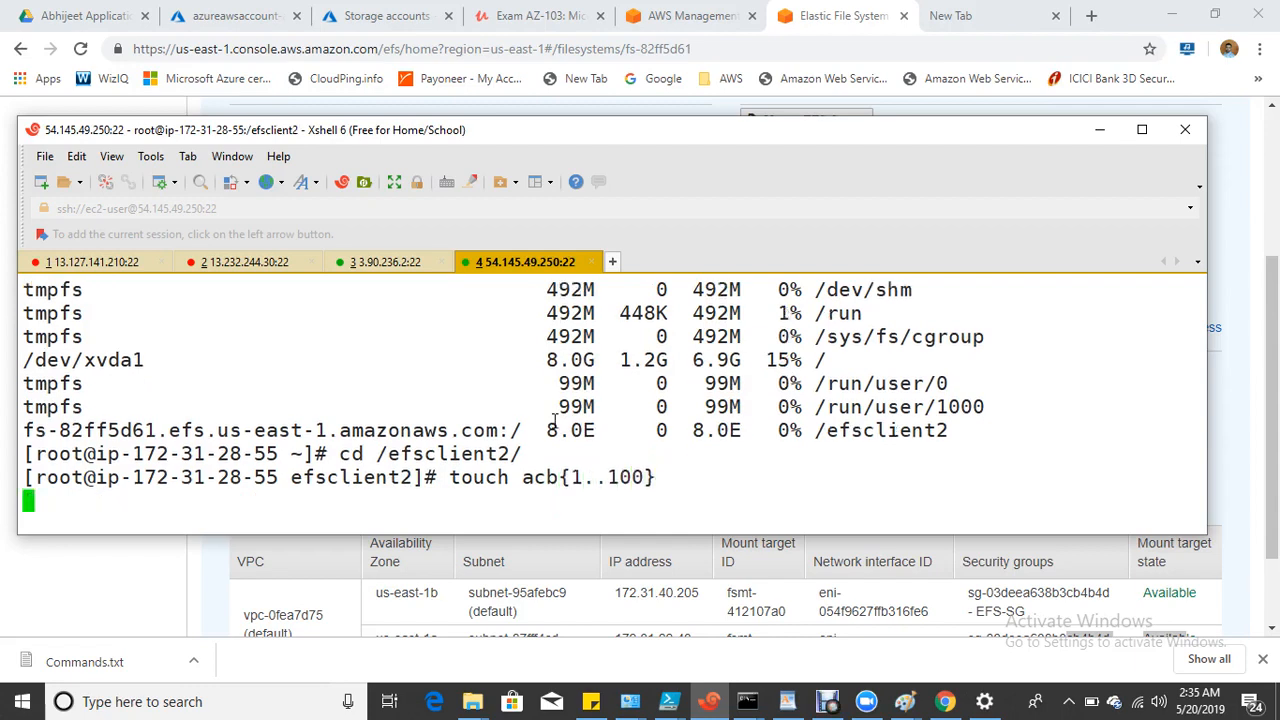
{"action": "type", "text": "ls"}
{"action": "key", "text": "Return"}
On Server-2, go to /efsclient/ and list the shared files.
{"action": "left_click", "coordinate": [410, 264]}
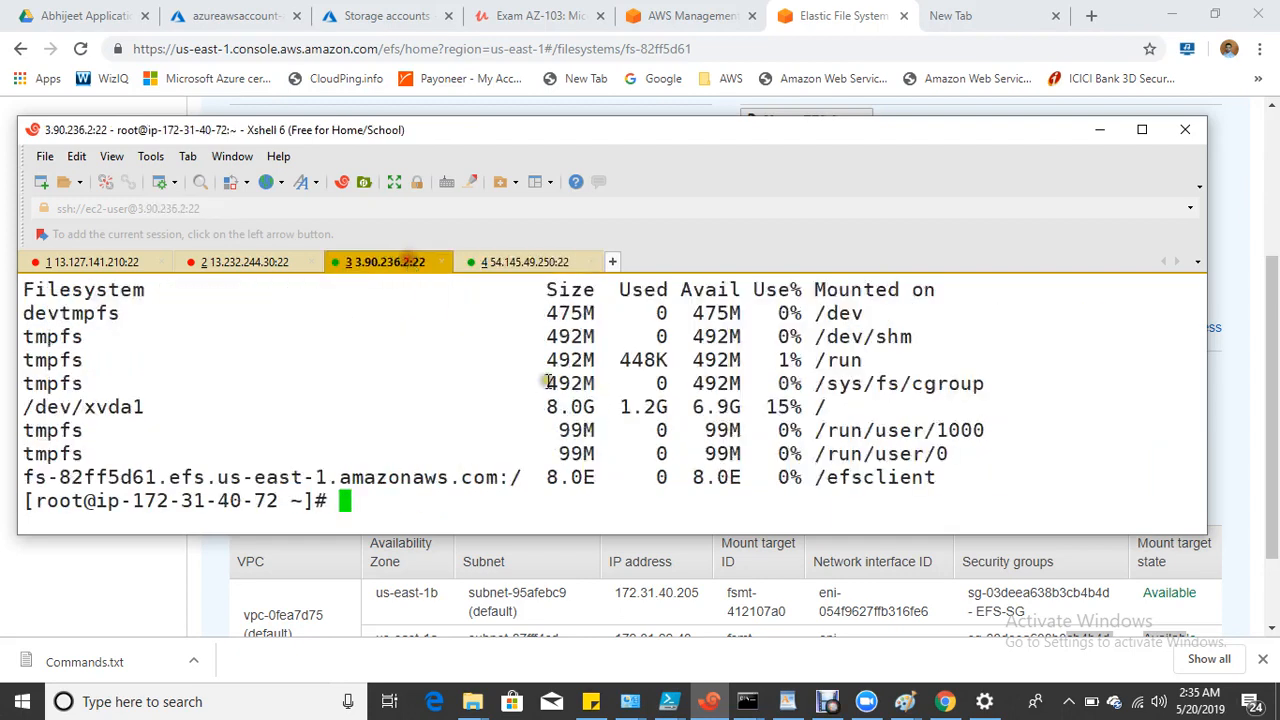
{"action": "type", "text": "cd /efsclient/"}
{"action": "key", "text": "Return"}
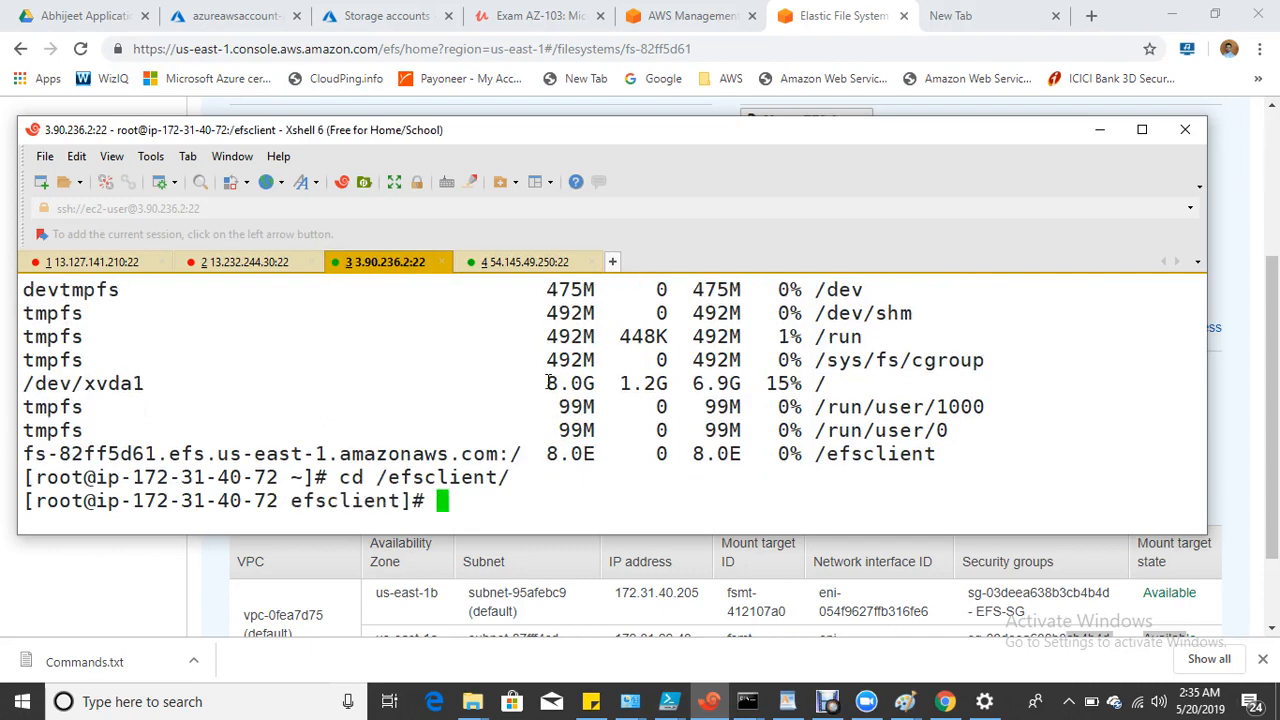
{"action": "type", "text": "ls"}
{"action": "key", "text": "Return"}
Delete everything in Server-2's /efsclient/ with rm -rf *, then list the shared directory on both Server-2 and Server-1.
{"action": "type", "text": "rm -rf *"}
{"action": "key", "text": "Return"}
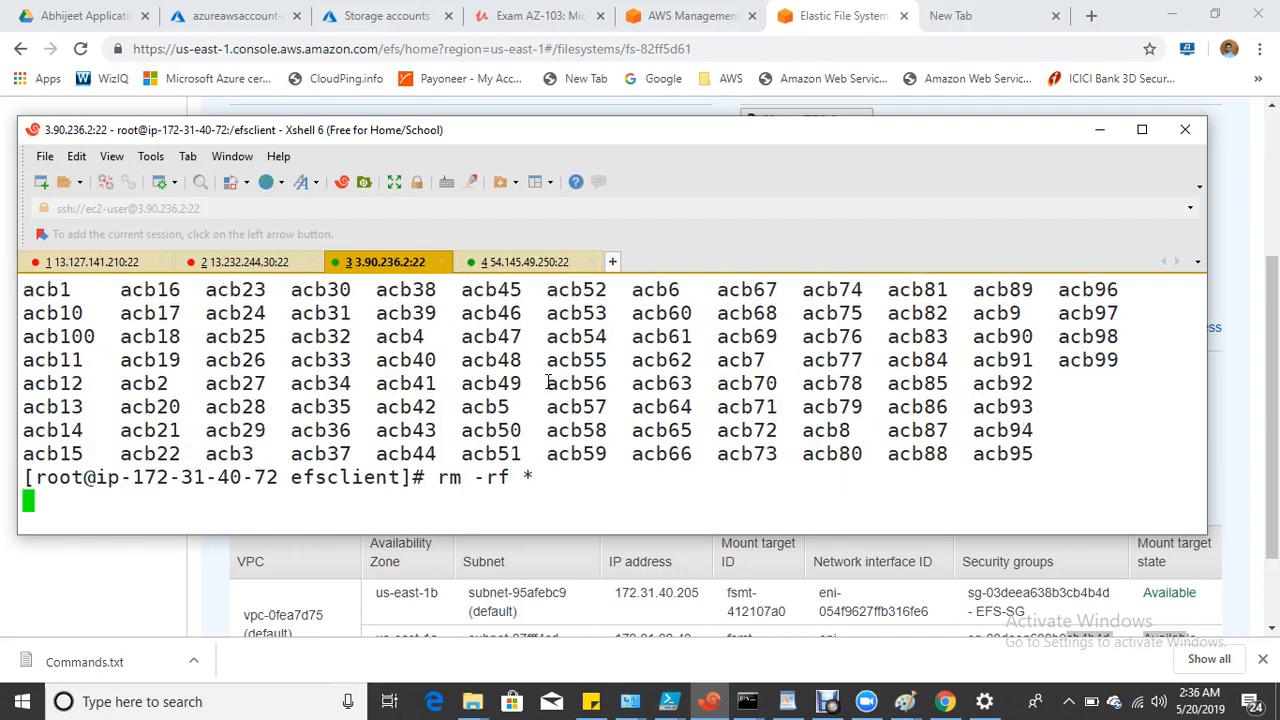
{"action": "type", "text": "ls"}
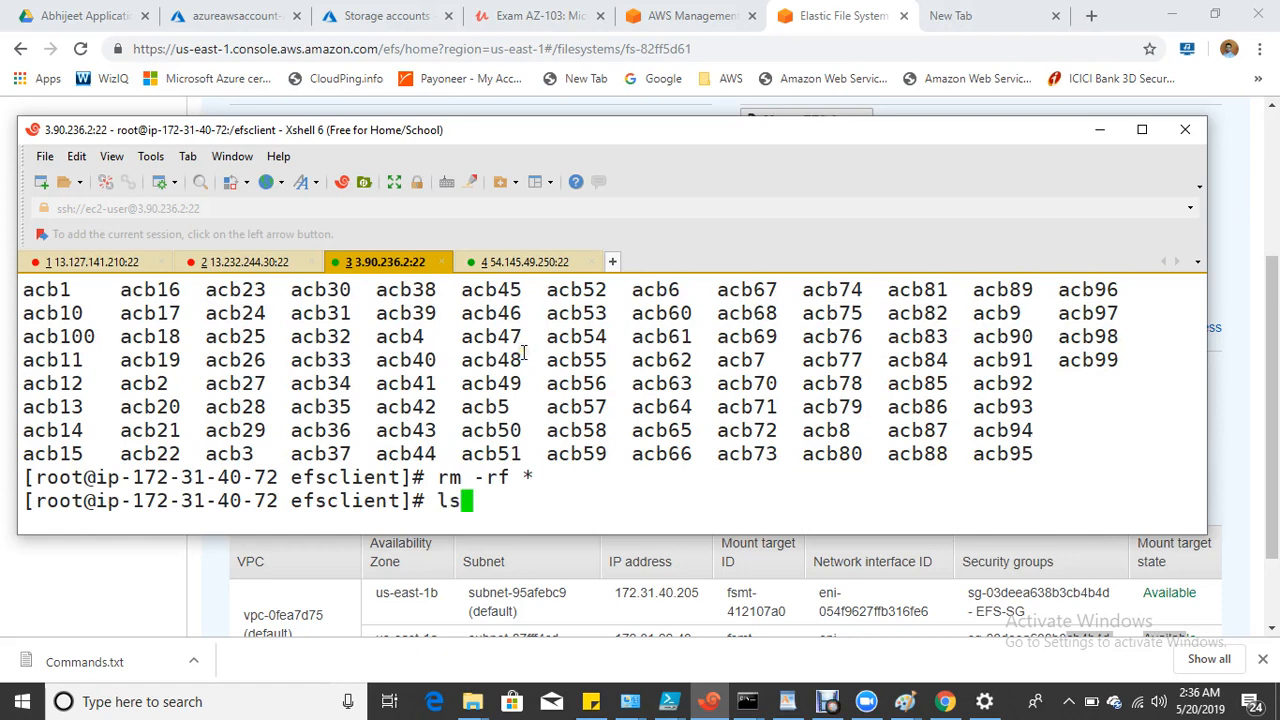
{"action": "key", "text": "Return"}
{"action": "left_click", "coordinate": [530, 262]}
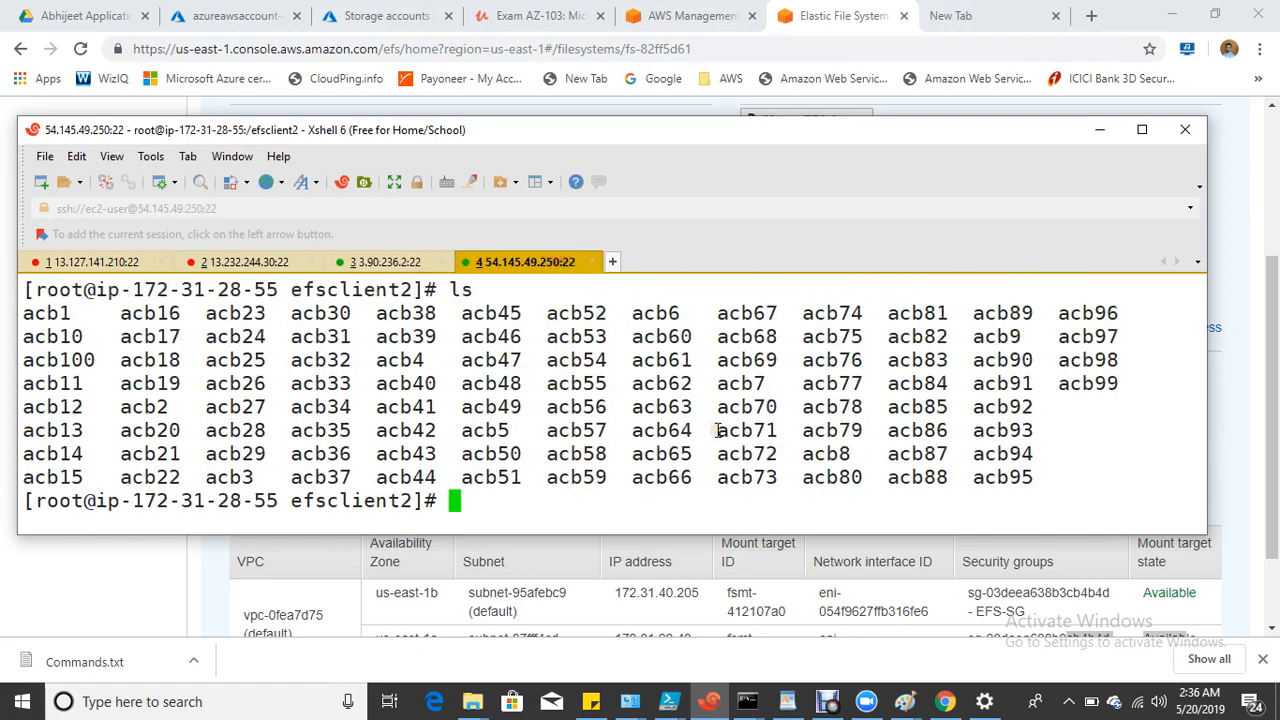
{"action": "type", "text": "ls"}
{"action": "key", "text": "Return"}
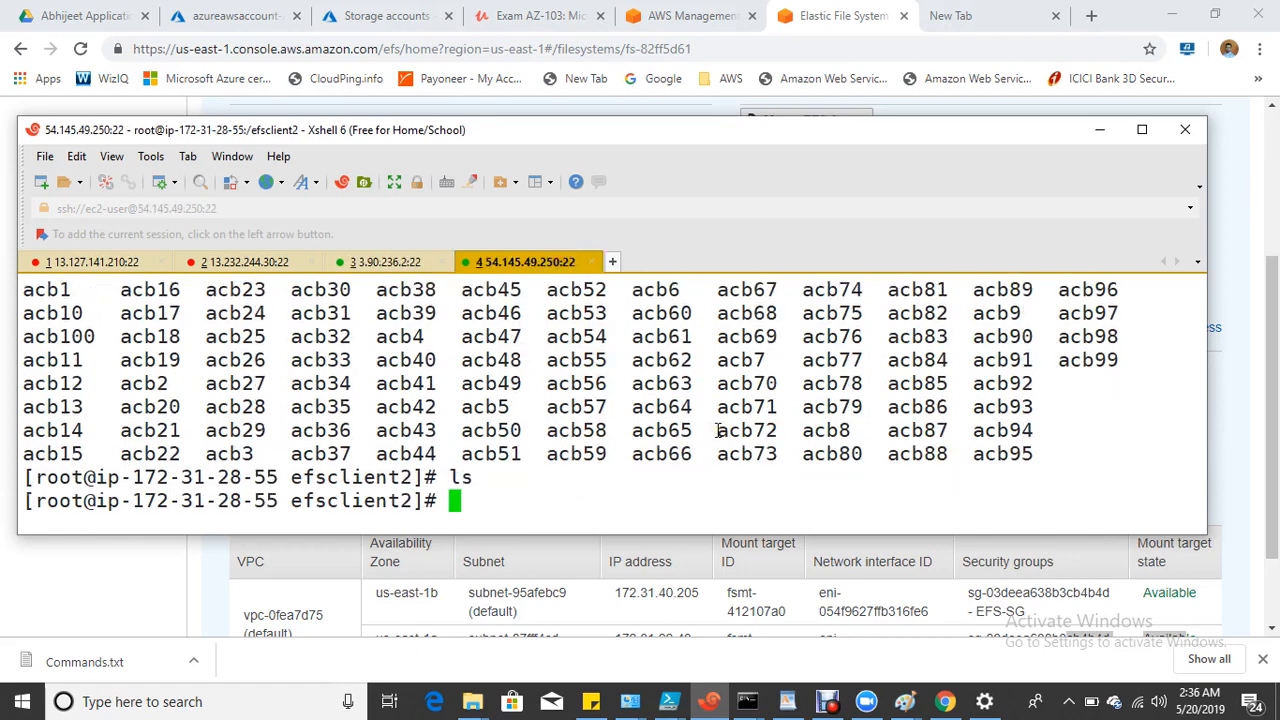
On Server-2, copy all contents of /etc into the current efsclient directory with cp -rvf.
{"action": "left_click", "coordinate": [433, 264]}
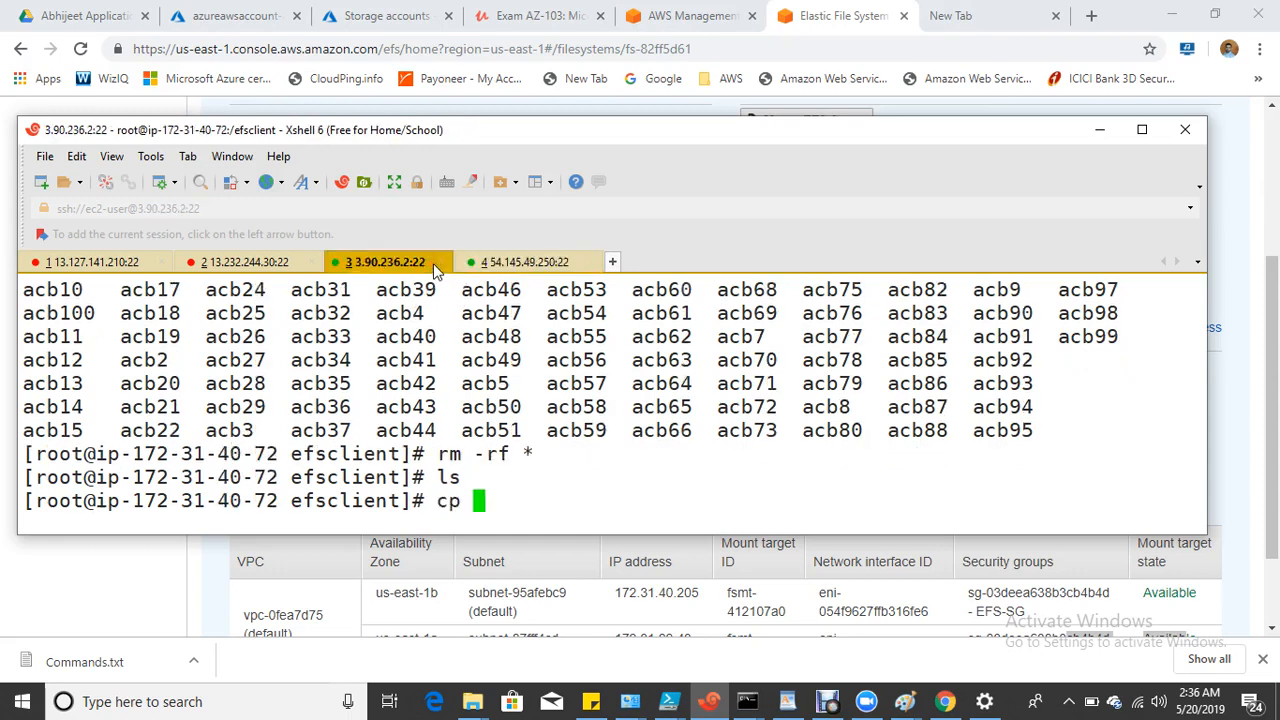
{"action": "type", "text": "cp -rvf /etc/*"}
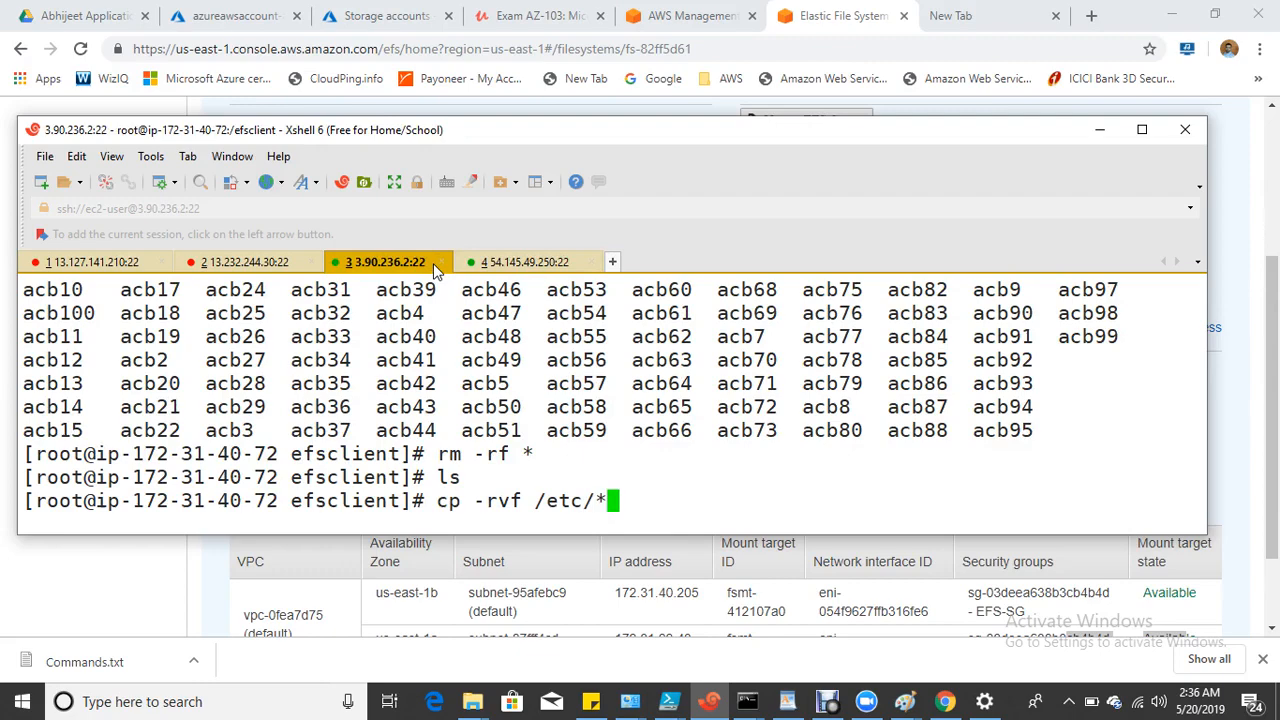
{"action": "type", "text": " ."}
{"action": "key", "text": "Return"}
On Server-1, list the efsclient2 directory repeatedly to follow the files being copied from Server-2.
{"action": "left_click", "coordinate": [518, 262]}
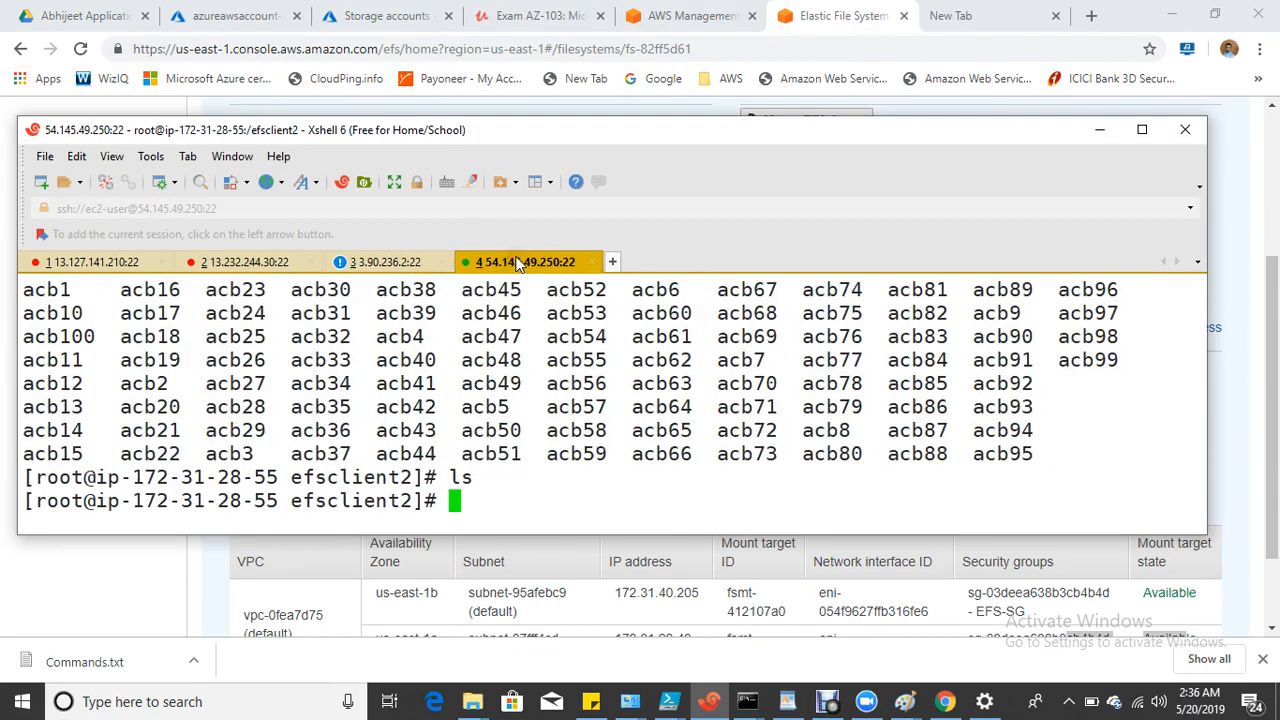
{"action": "type", "text": "ls"}
{"action": "key", "text": "Return"}
{"action": "type", "text": "l"}
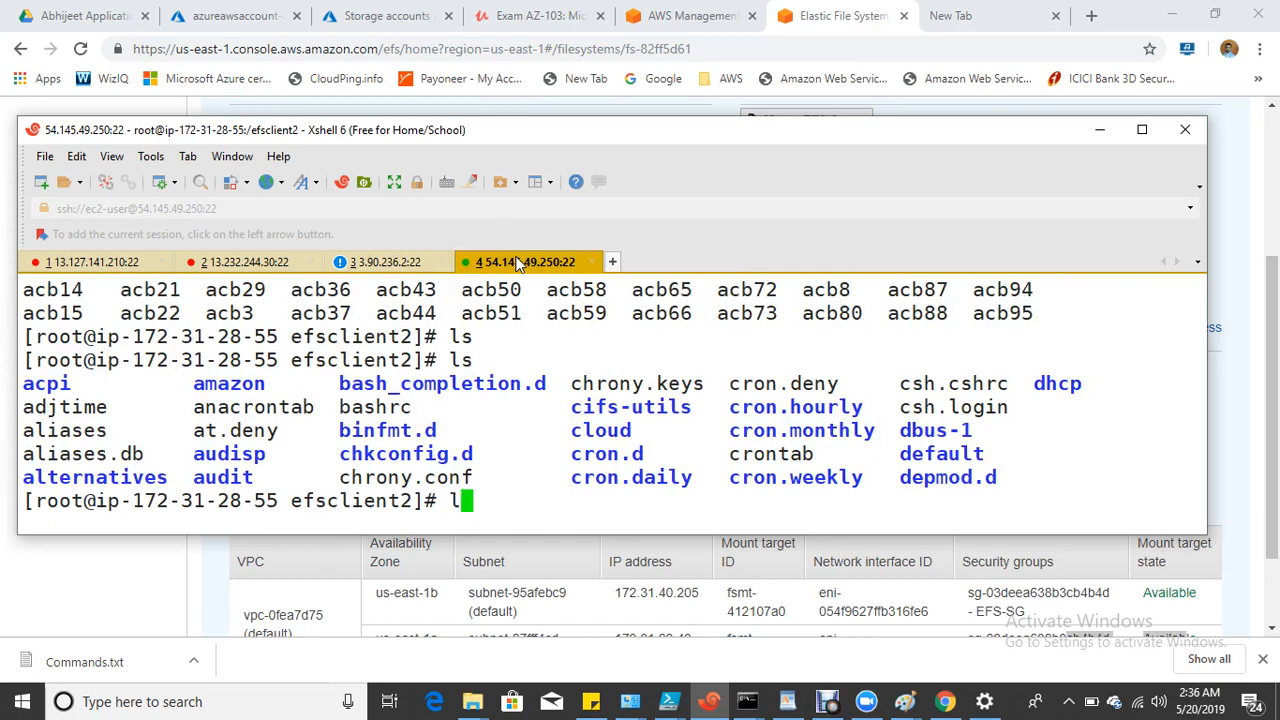
{"action": "type", "text": "s"}
{"action": "key", "text": "Return"}
{"action": "type", "text": "ls"}
{"action": "key", "text": "Return"}
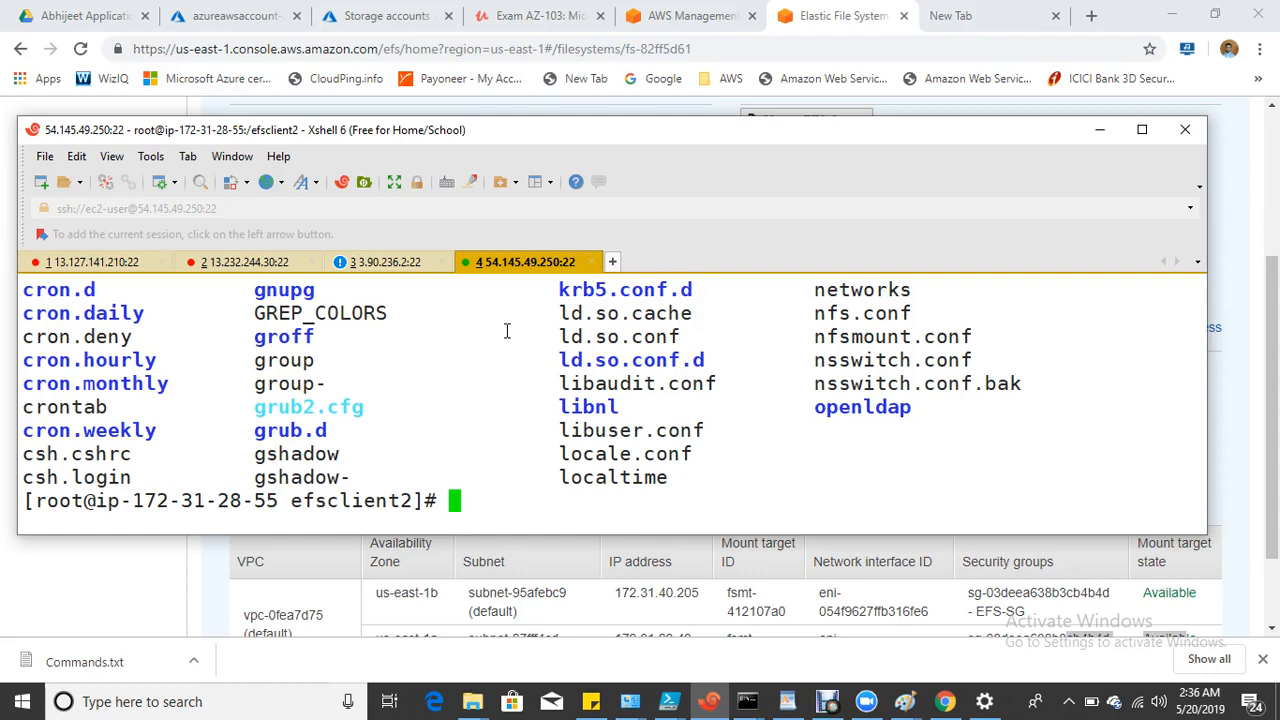
Switch to Chrome, open the running EC2 instances, and inspect Server-2's description details.
{"action": "left_click", "coordinate": [700, 20]}
{"action": "left_click", "coordinate": [200, 480]}
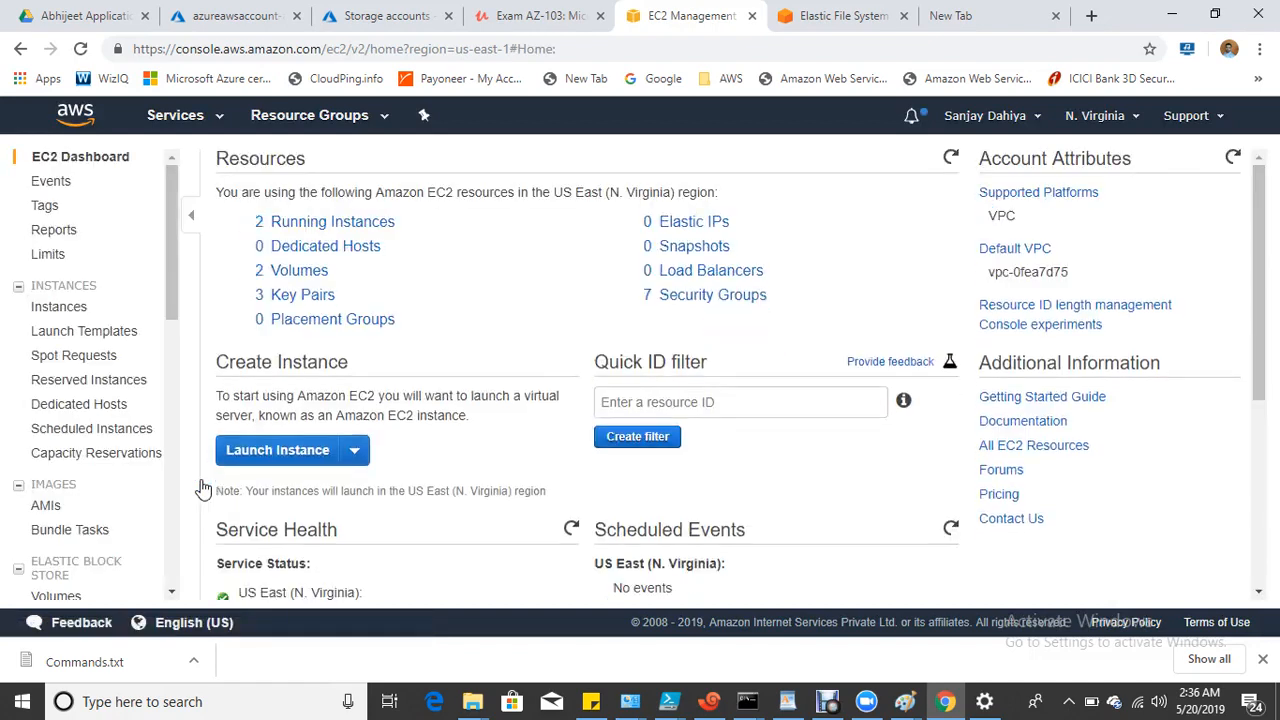
{"action": "left_click", "coordinate": [330, 222]}
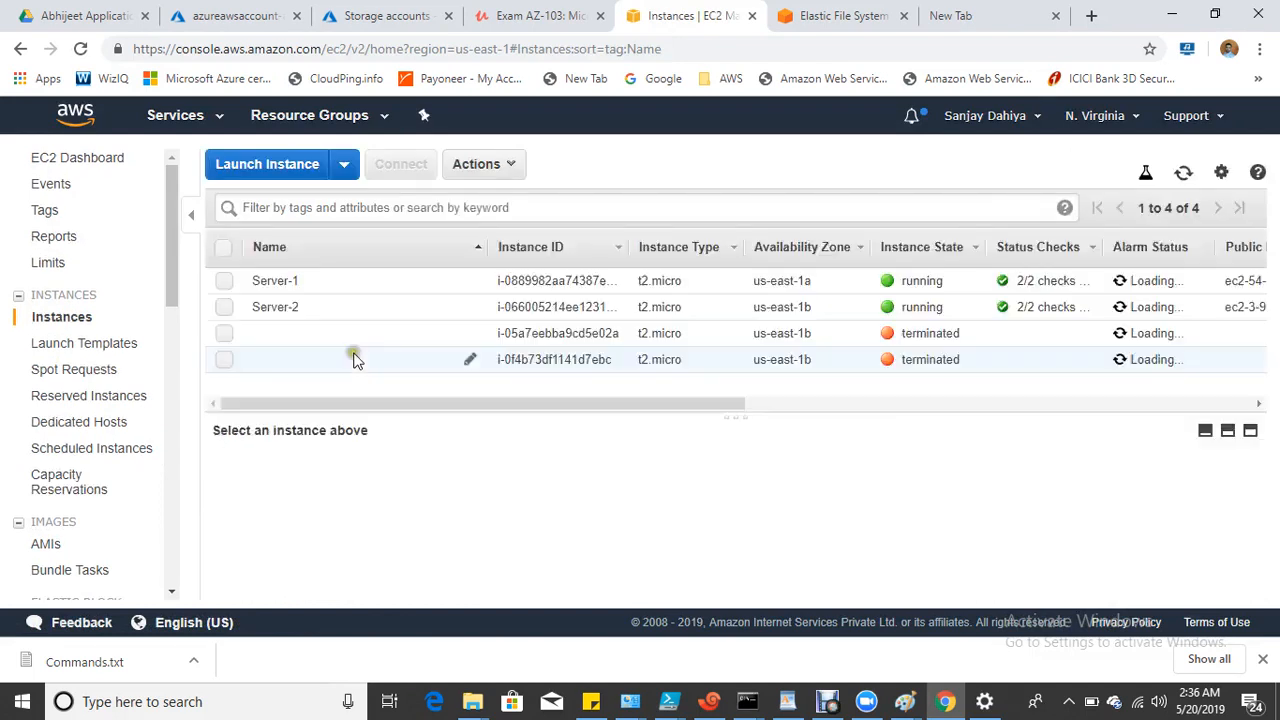
{"action": "left_click", "coordinate": [225, 308]}
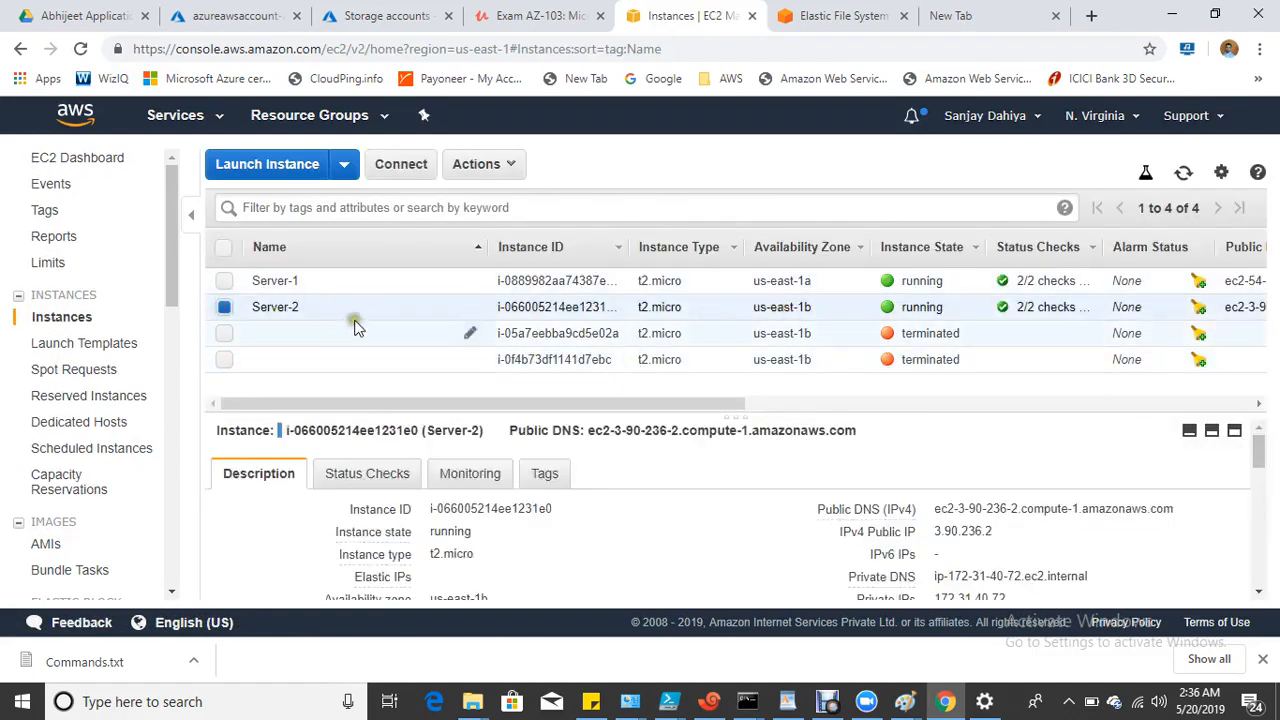
{"action": "scroll", "coordinate": [860, 495], "scroll_direction": "down", "scroll_amount": 1}
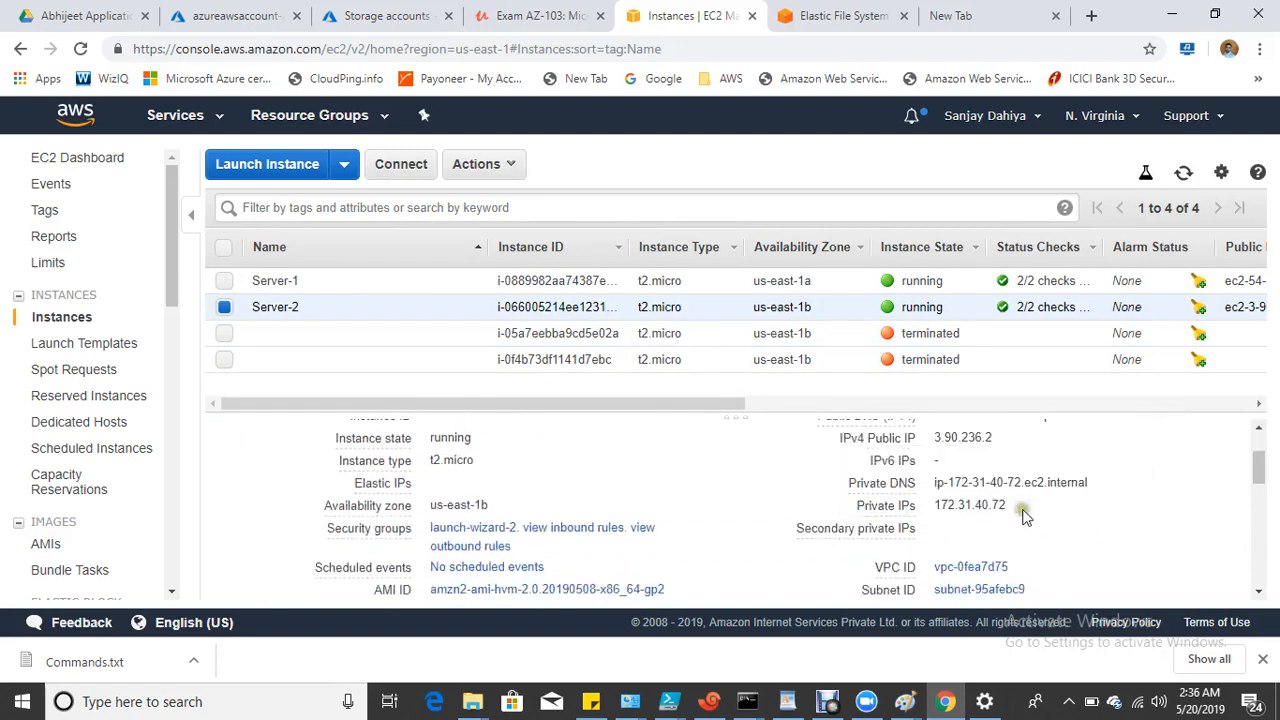
Select Server-2's private IP, switch to the availability-zone diagram in Paint, and label the circled ec2 box "ip 172.31.40.72" in red.
{"action": "left_click", "coordinate": [1018, 508]}
{"action": "mouse_move", "coordinate": [933, 688]}
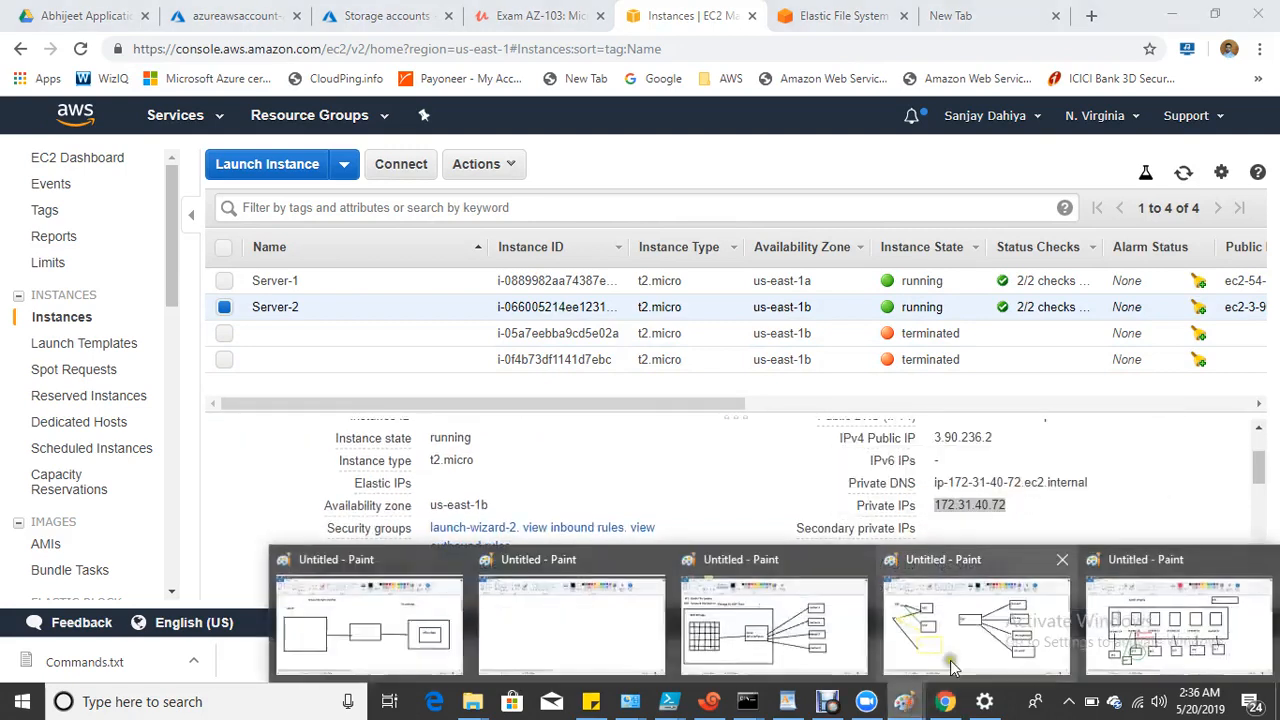
{"action": "left_click", "coordinate": [1110, 630]}
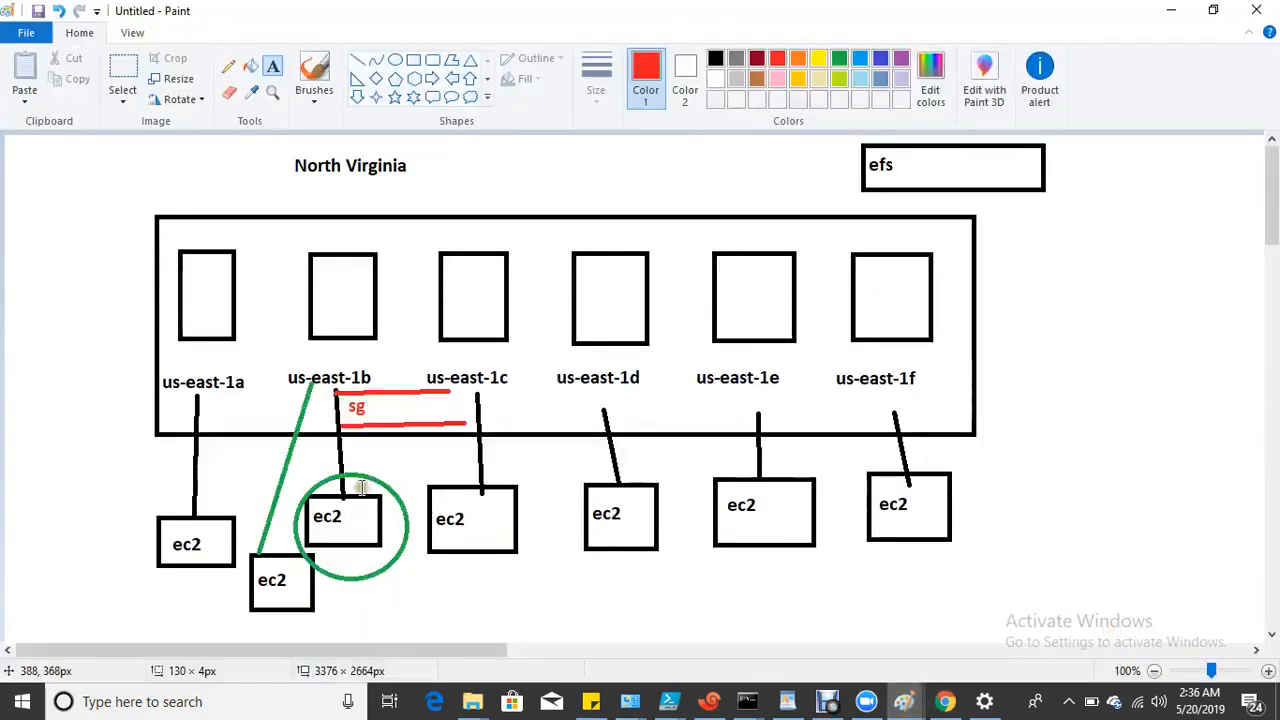
{"action": "left_click", "coordinate": [123, 75]}
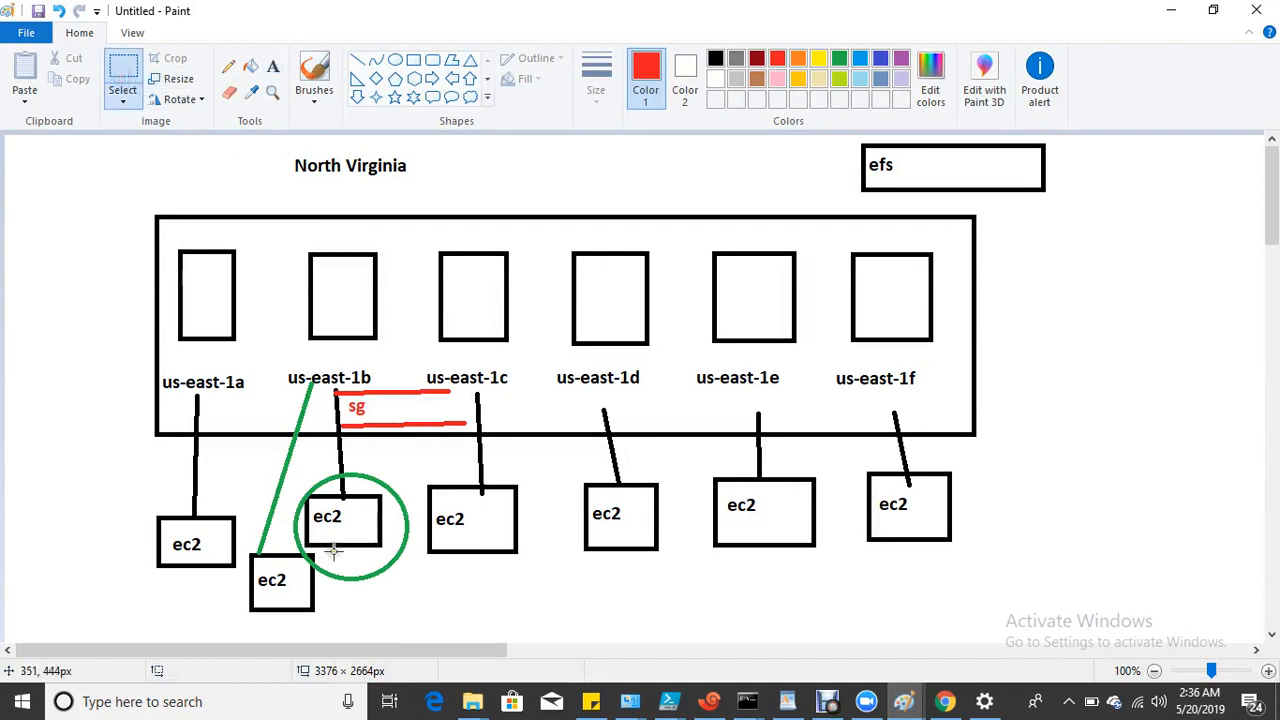
{"action": "left_click", "coordinate": [272, 66]}
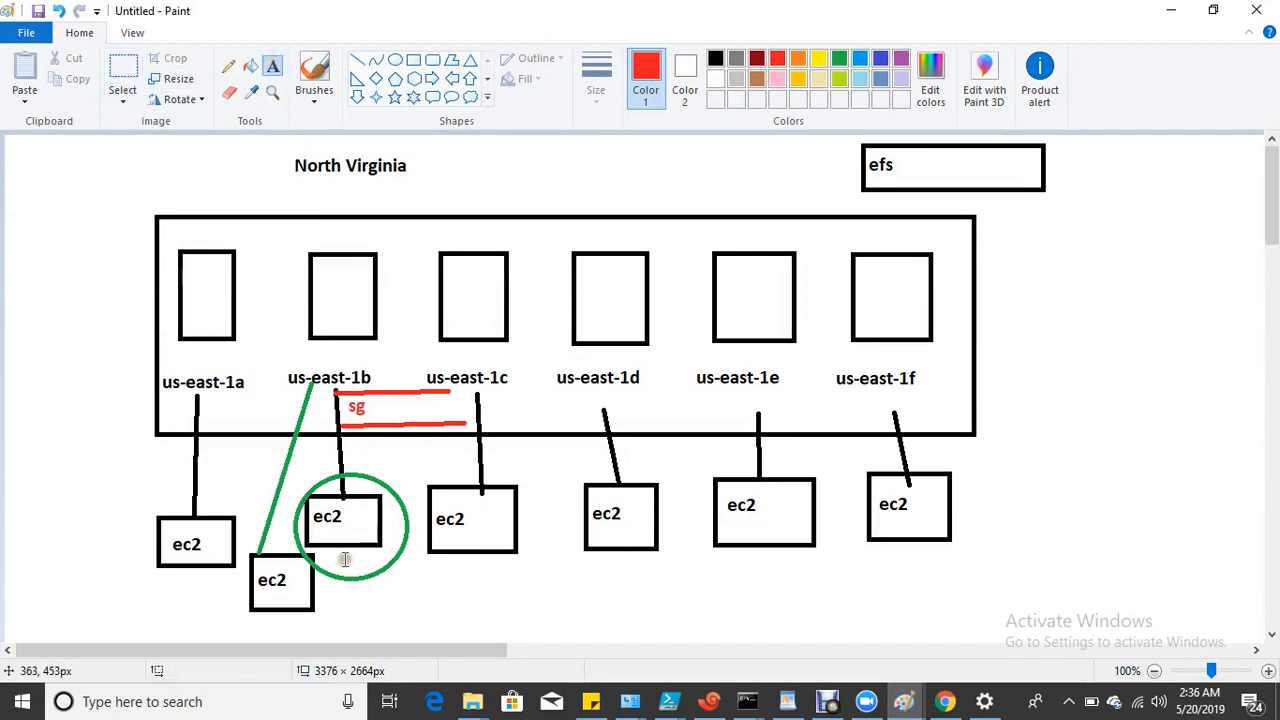
{"action": "left_click_drag", "start_coordinate": [339, 552], "coordinate": [498, 611]}
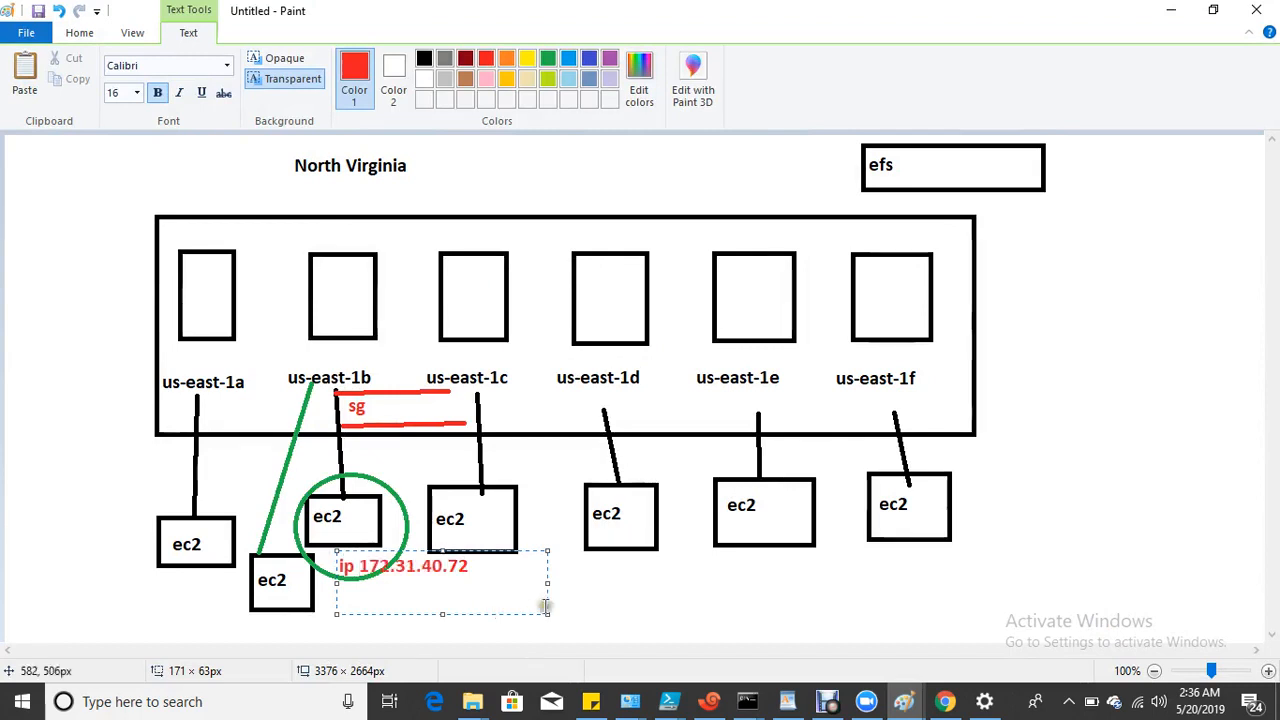
{"action": "left_click", "coordinate": [632, 624]}
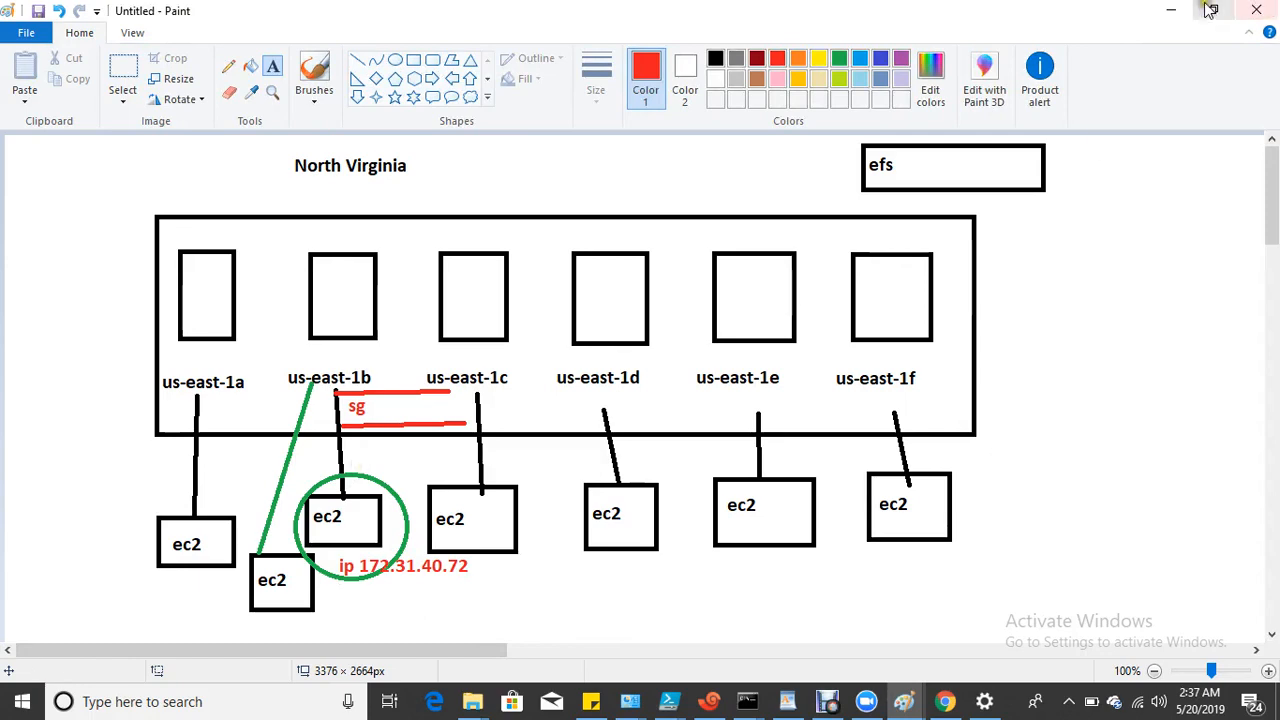
Switch to Chrome and start a new EC2 instance from the Amazon Linux 2 AMI, placing it in the default us-east-1b subnet.
{"action": "left_click", "coordinate": [945, 704]}
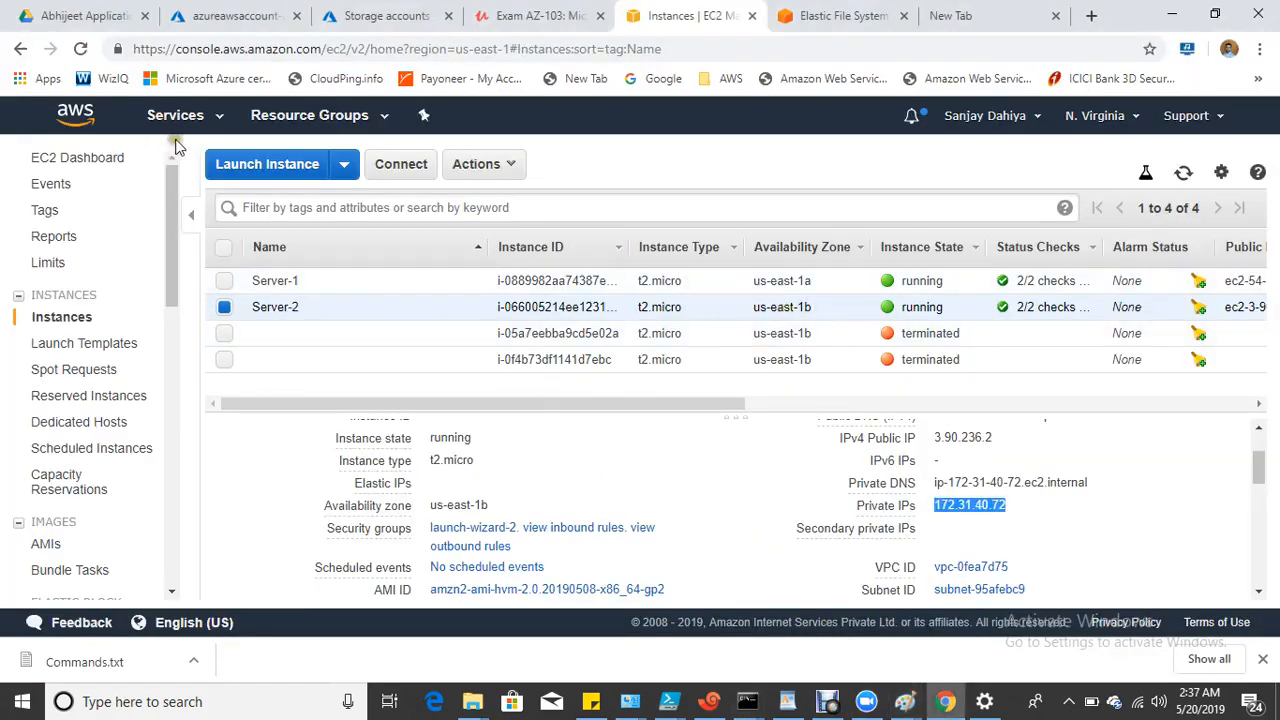
{"action": "left_click", "coordinate": [243, 162]}
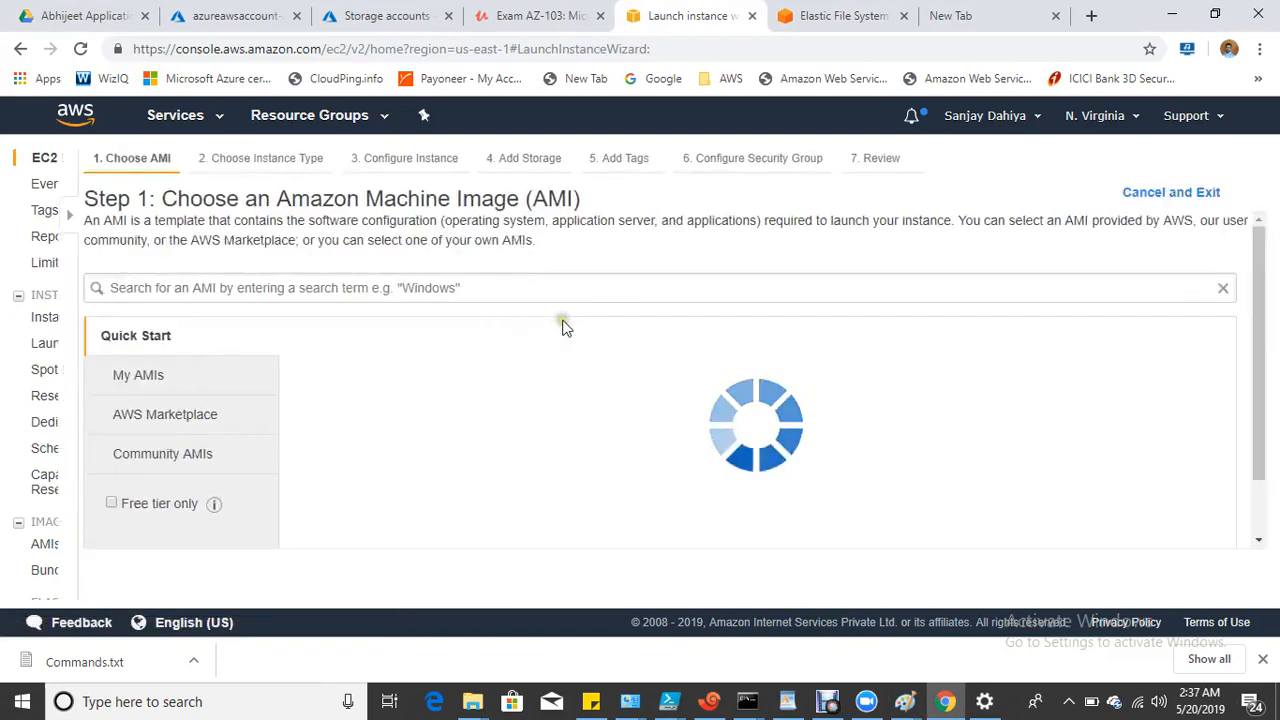
{"action": "left_click", "coordinate": [1163, 380]}
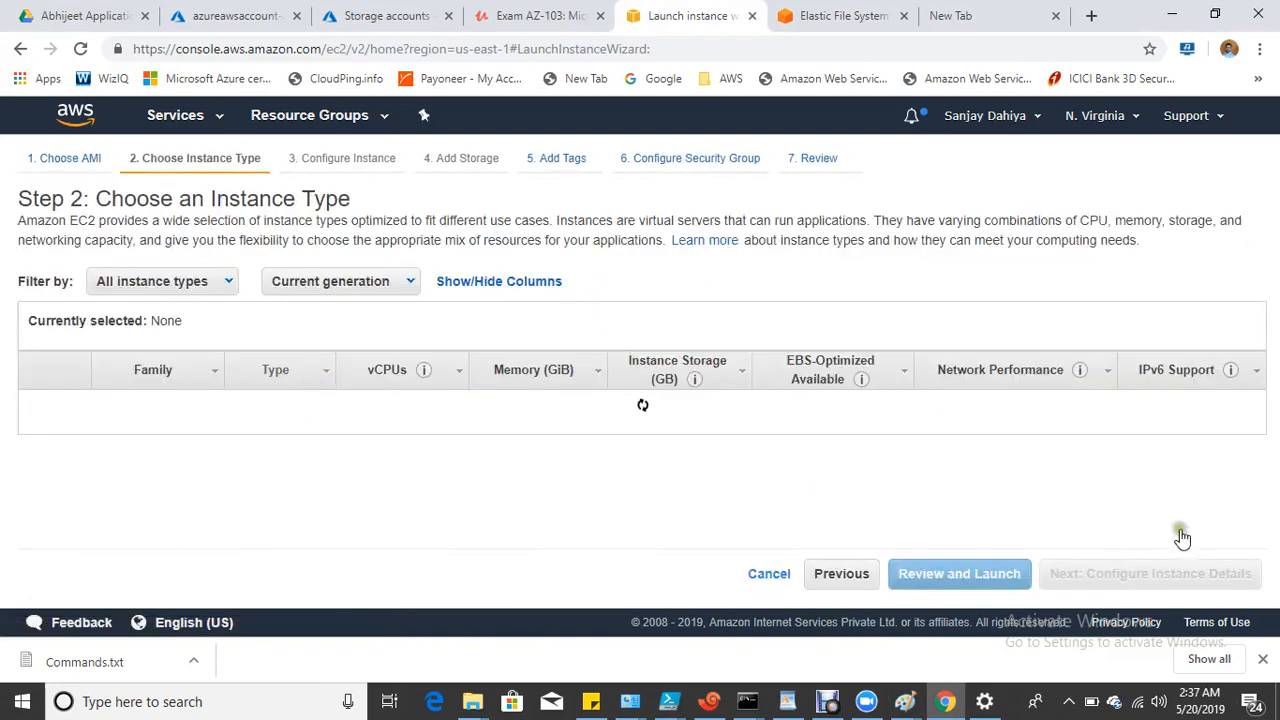
{"action": "left_click", "coordinate": [1160, 578]}
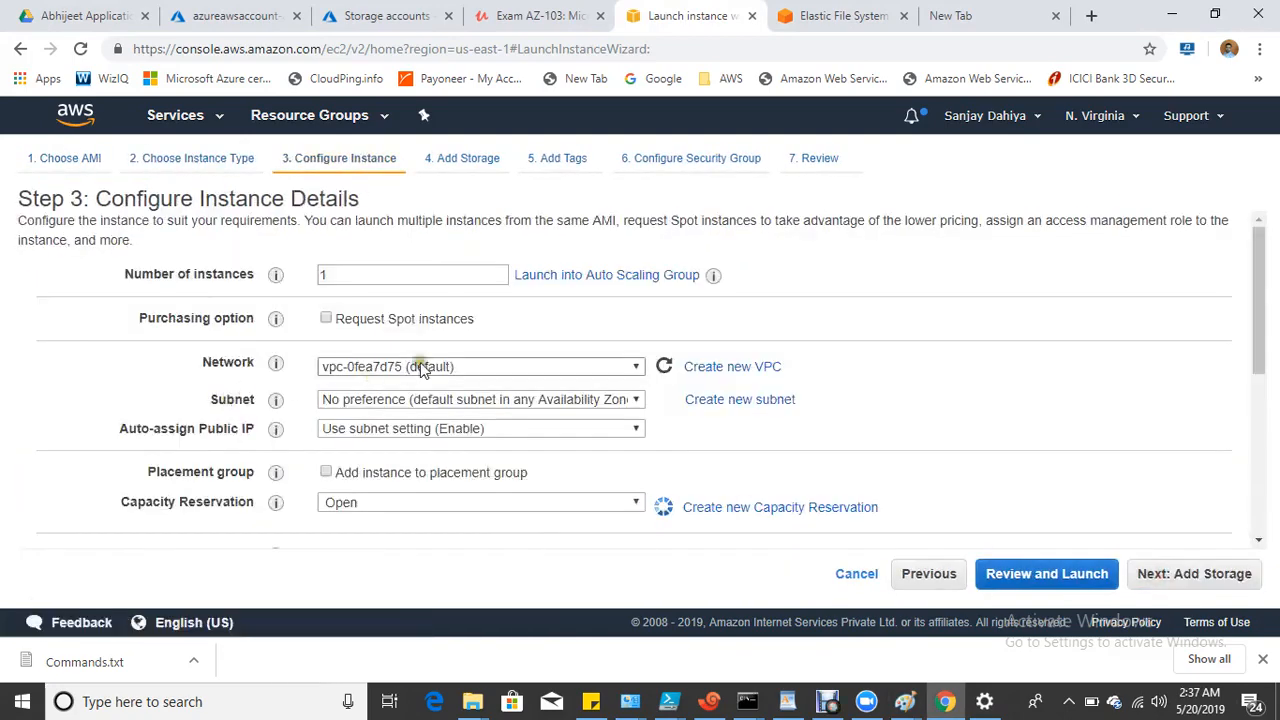
{"action": "left_click", "coordinate": [561, 400]}
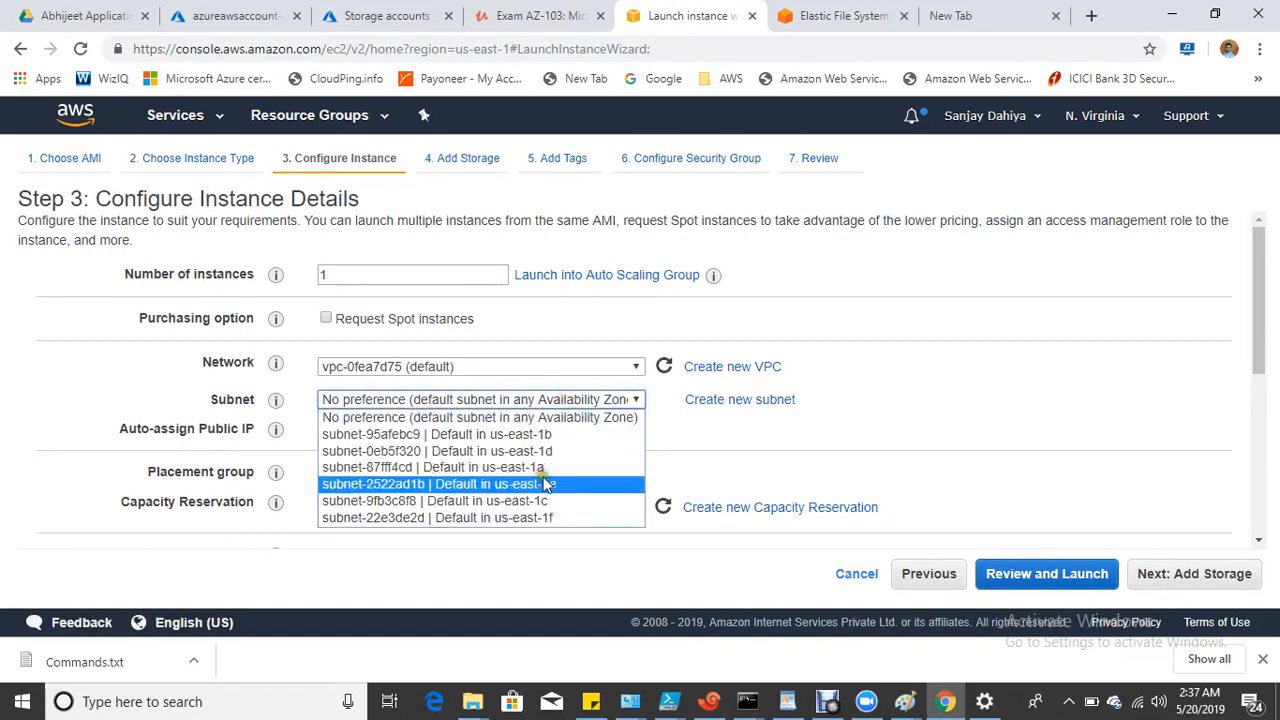
{"action": "left_click", "coordinate": [566, 433]}
{"action": "left_click", "coordinate": [1190, 578]}
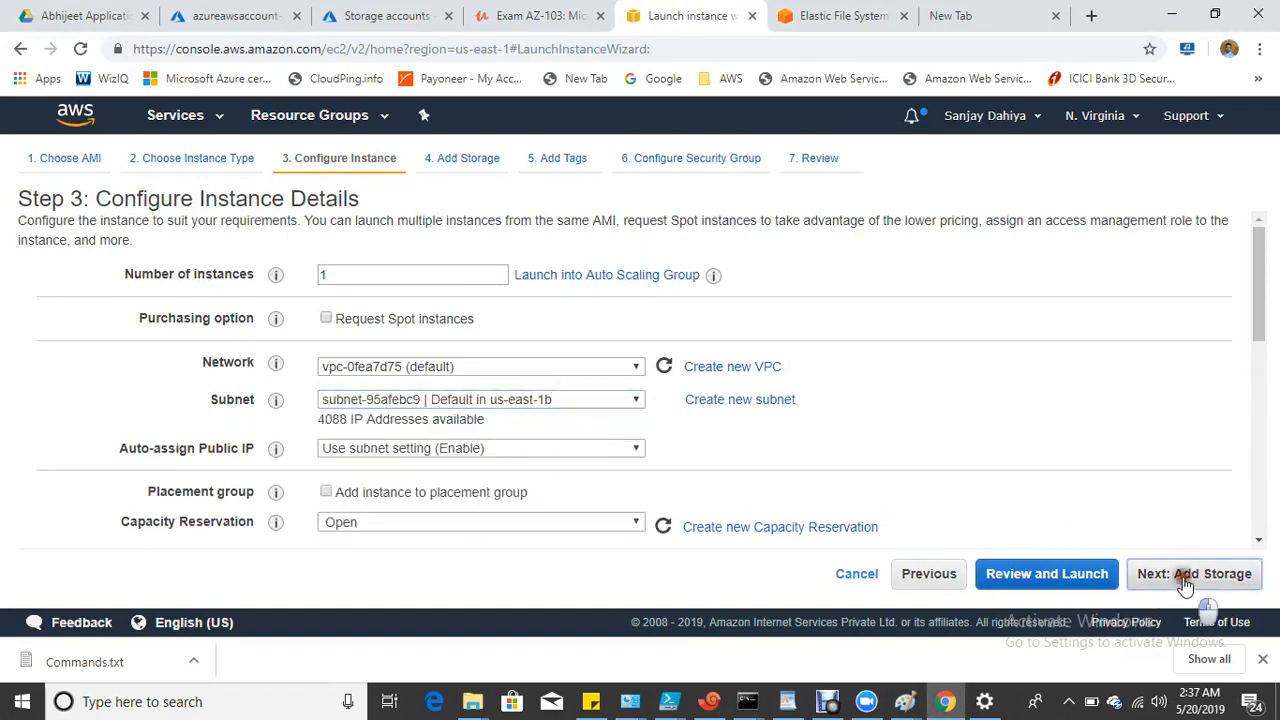
Keep the storage settings and add a tag with key Name and value Server-3.
{"action": "left_click", "coordinate": [1172, 578]}
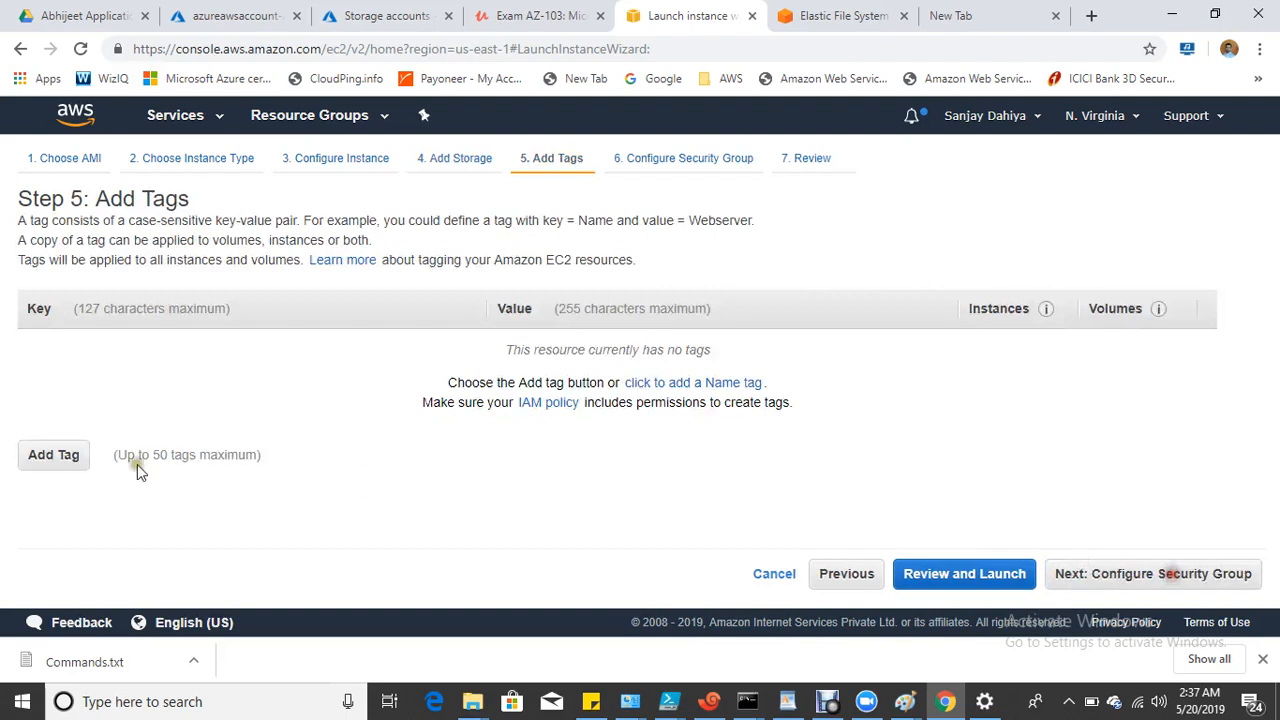
{"action": "left_click", "coordinate": [84, 466]}
{"action": "type", "text": "Name"}
{"action": "key", "text": "Tab"}
{"action": "type", "text": "Server"}
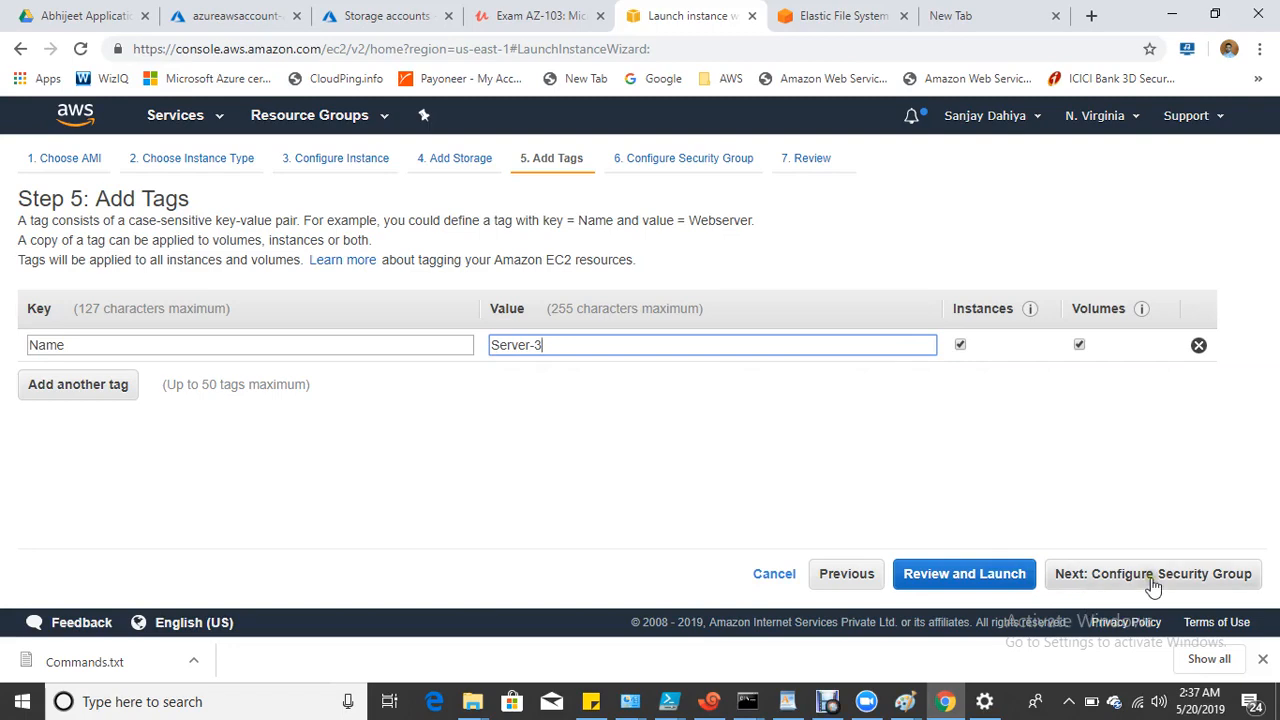
{"action": "left_click", "coordinate": [828, 701]}
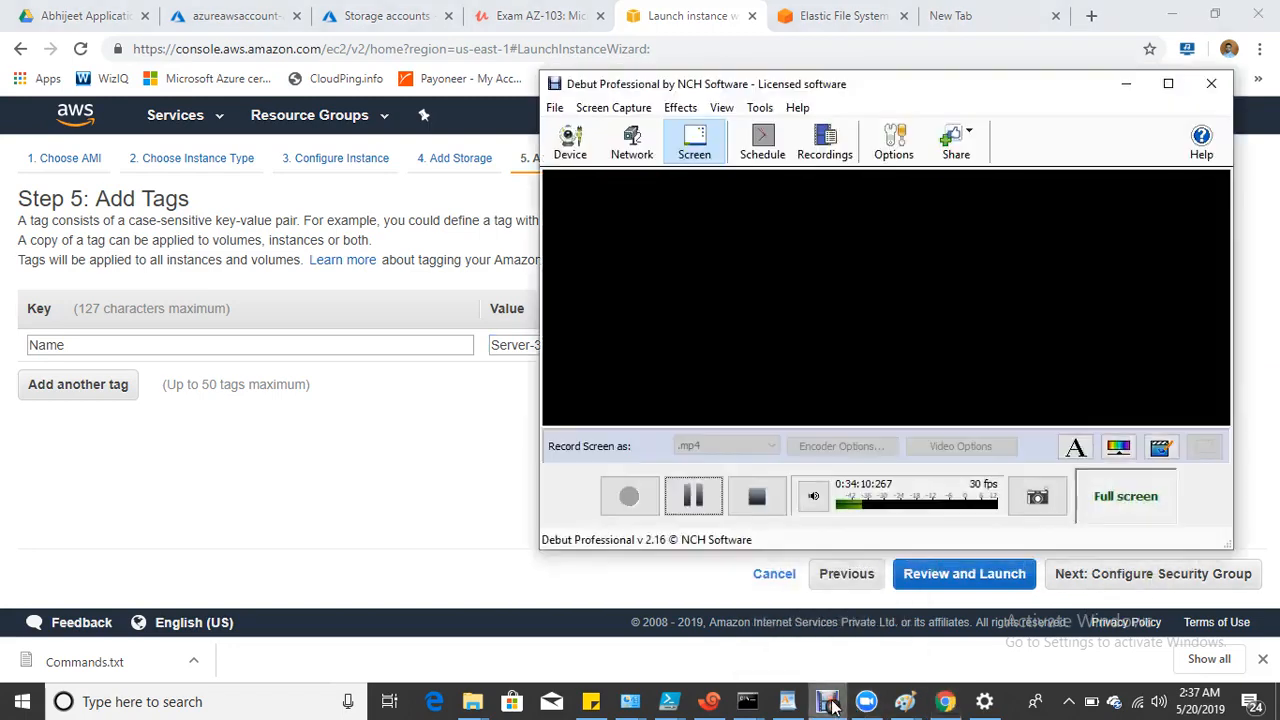
{"action": "left_click", "coordinate": [828, 701]}
Configure the new security group's rule to allow All traffic from Anywhere.
{"action": "left_click", "coordinate": [1185, 574]}
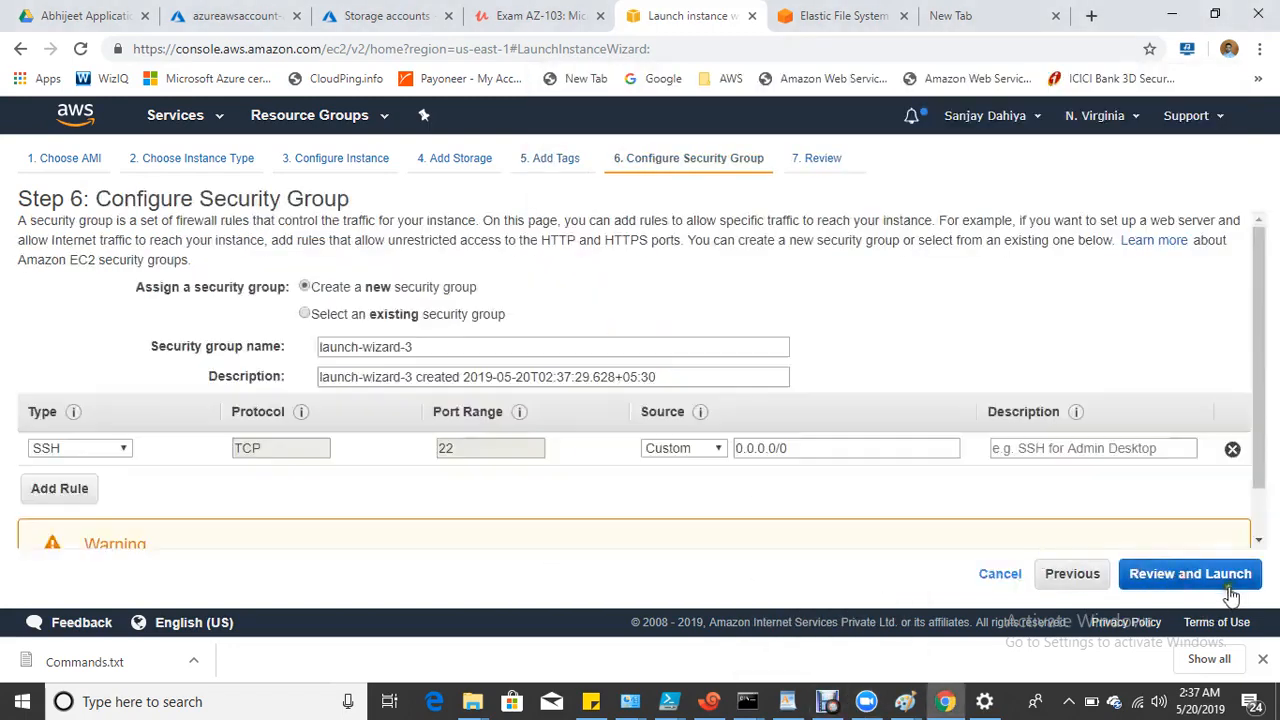
{"action": "left_click", "coordinate": [105, 448]}
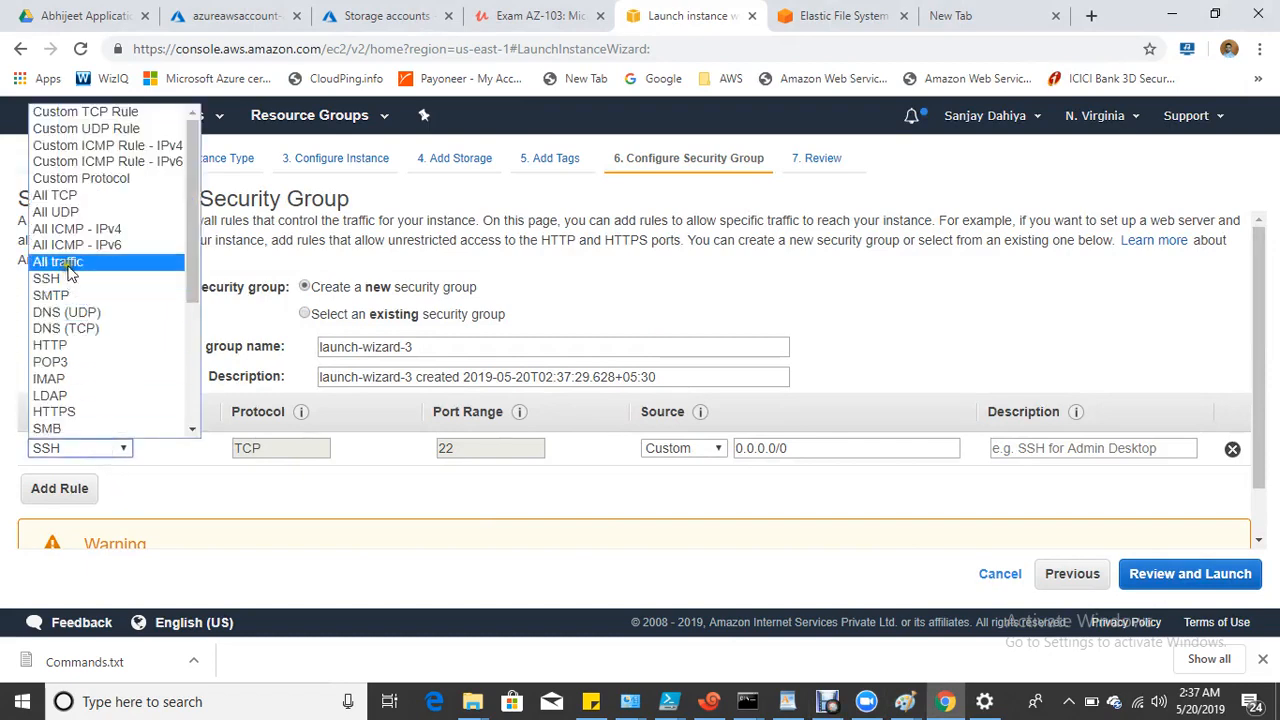
{"action": "left_click", "coordinate": [70, 261]}
{"action": "left_click", "coordinate": [716, 449]}
{"action": "left_click", "coordinate": [675, 483]}
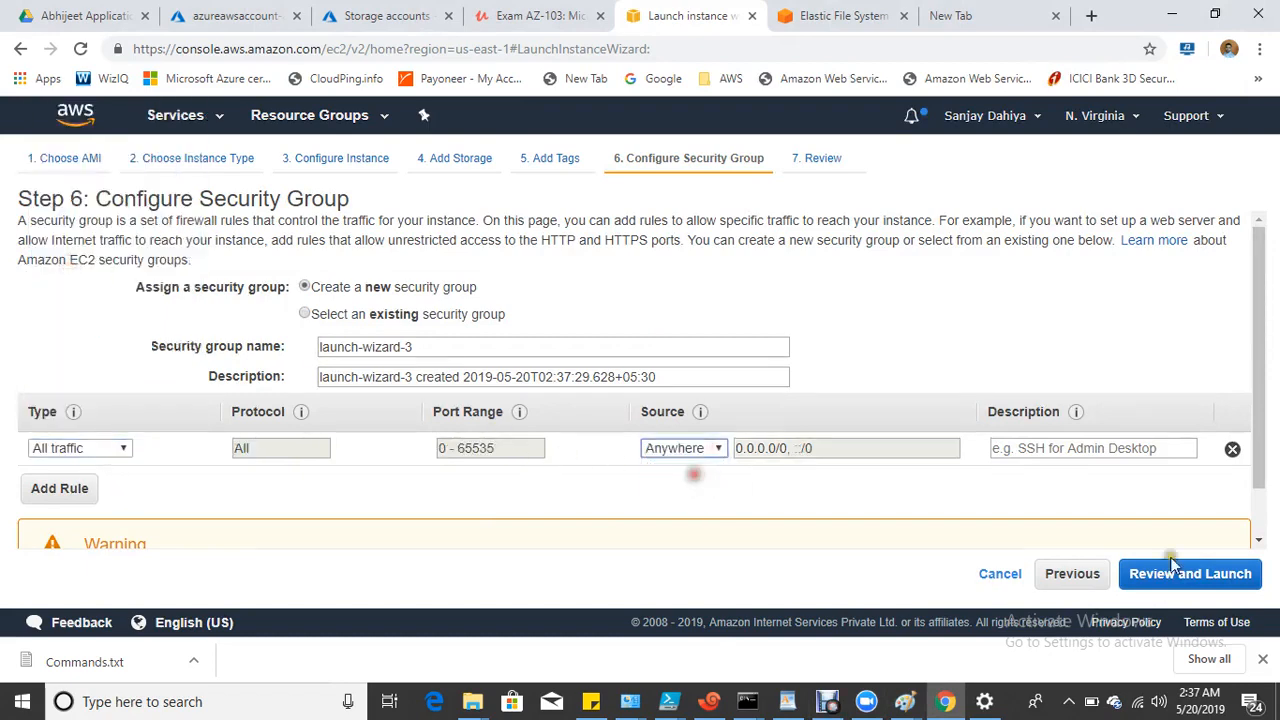
Review and launch the instance with the existing azurekey key pair, acknowledging access to the key file, and return to the instances list.
{"action": "left_click", "coordinate": [1180, 574]}
{"action": "left_click", "coordinate": [1228, 574]}
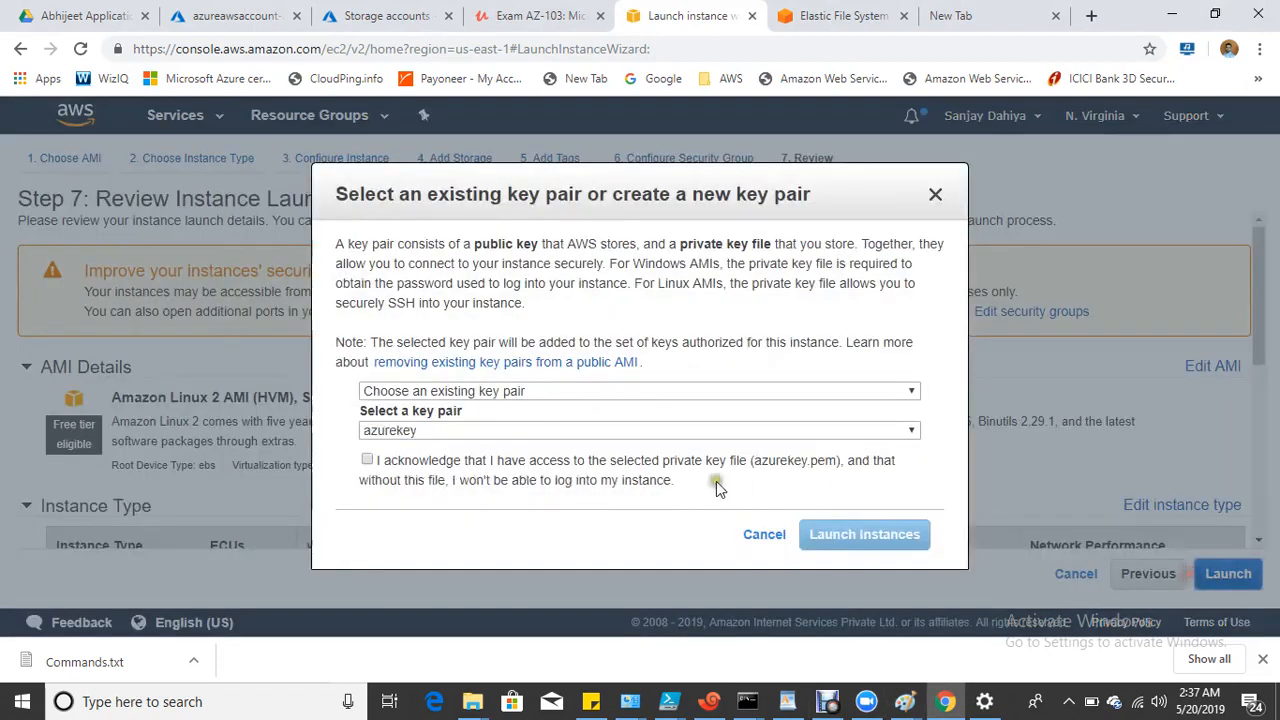
{"action": "left_click", "coordinate": [370, 460]}
{"action": "left_click", "coordinate": [902, 545]}
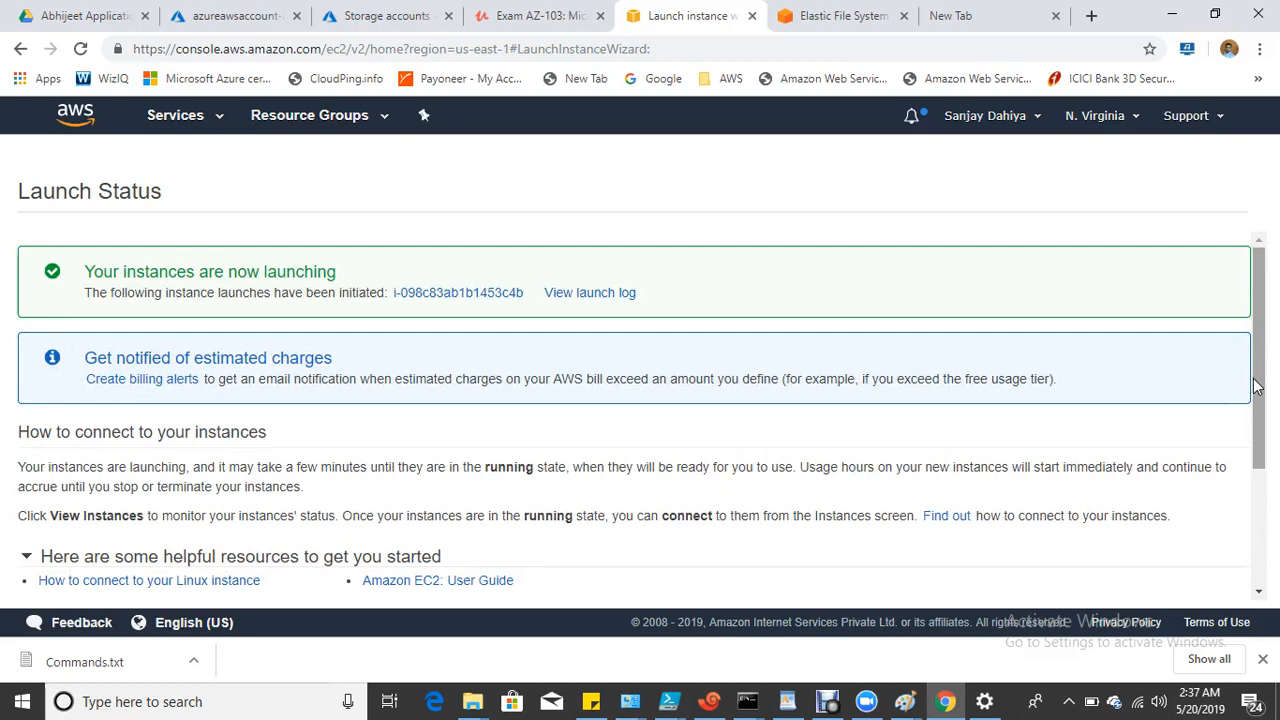
{"action": "left_click_drag", "start_coordinate": [1257, 387], "coordinate": [1276, 512]}
{"action": "left_click", "coordinate": [1188, 584]}
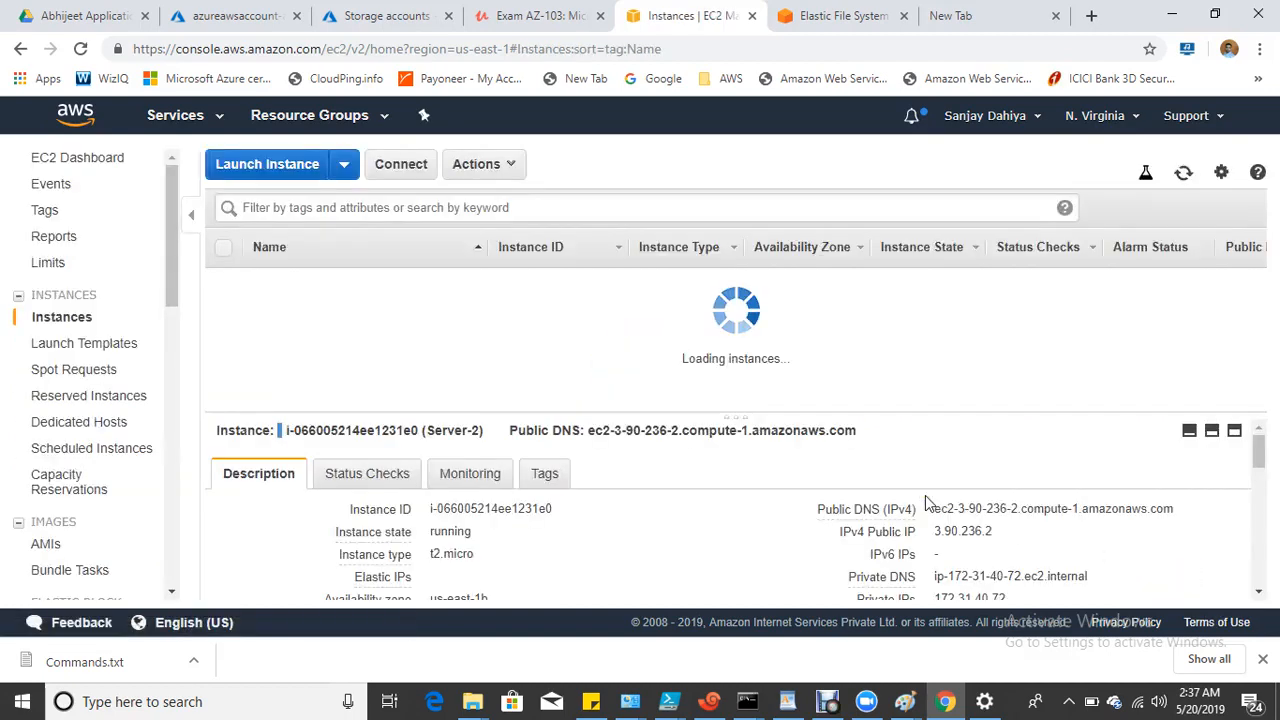
Refresh the instances list and select only Server-3.
{"action": "left_click", "coordinate": [1183, 172]}
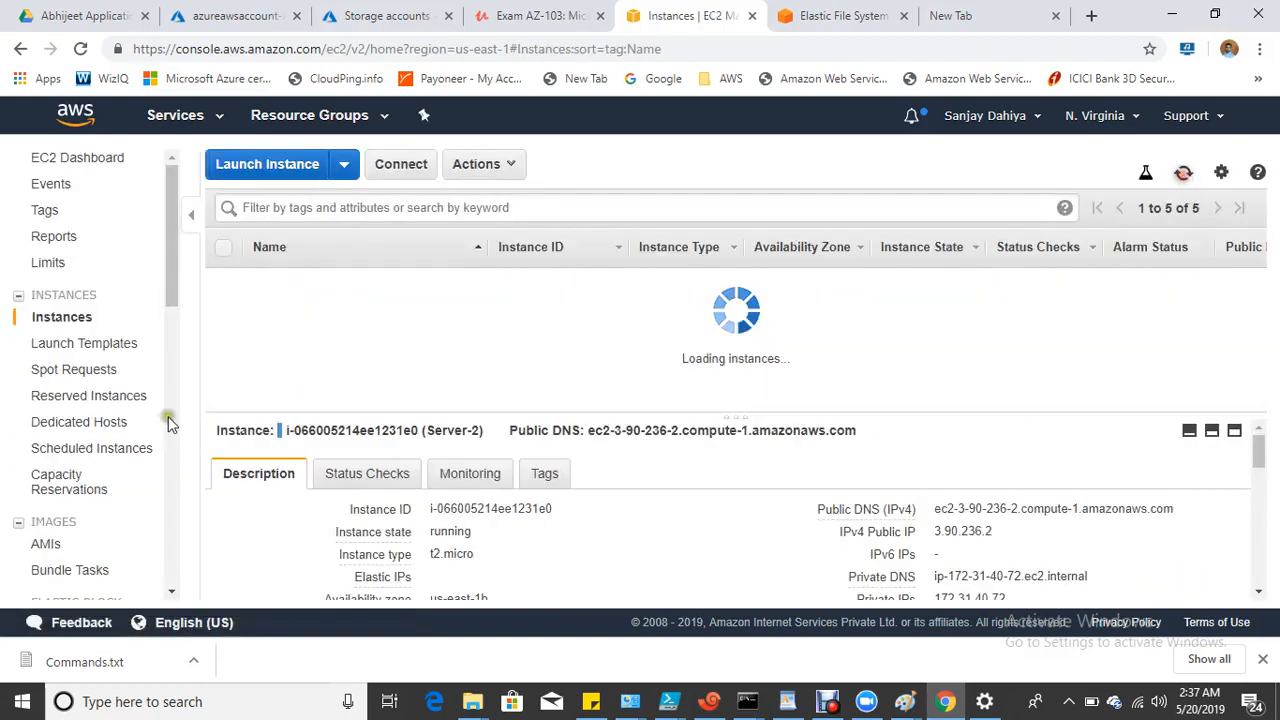
{"action": "left_click", "coordinate": [224, 333]}
{"action": "left_click", "coordinate": [224, 307]}
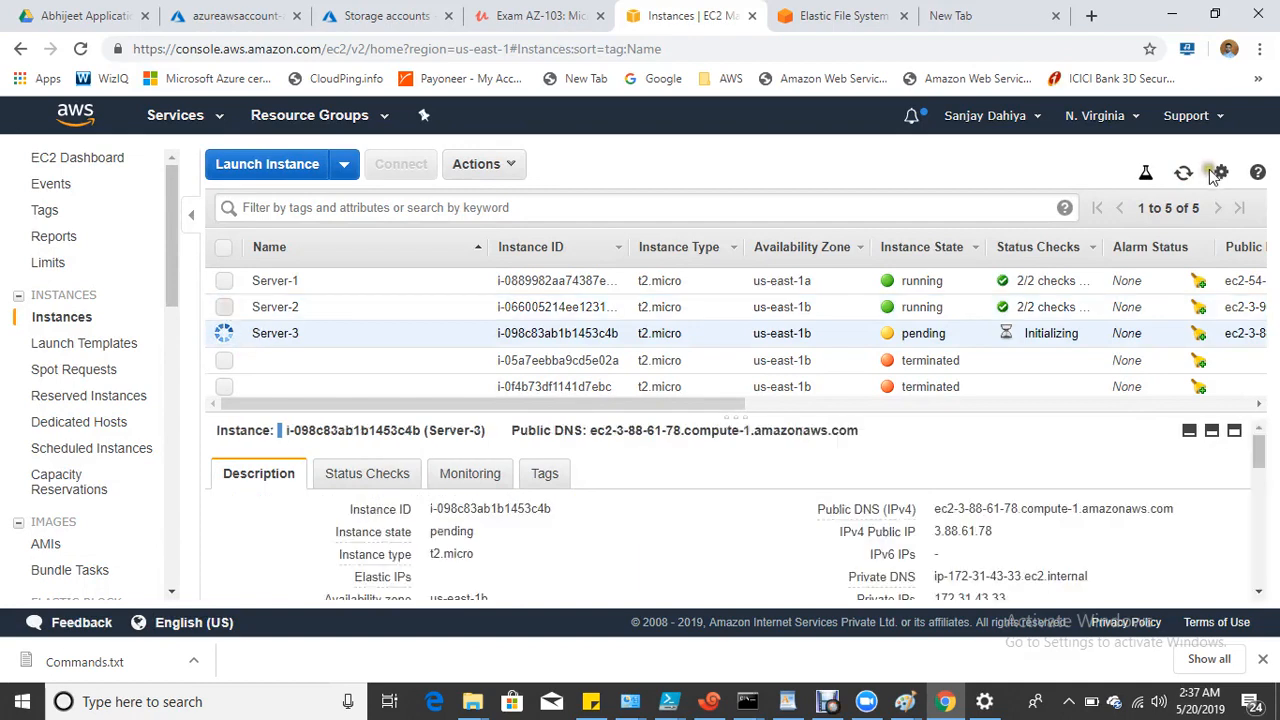
Refresh the instances list repeatedly to follow Server-3's instance state.
{"action": "left_click", "coordinate": [1183, 172]}
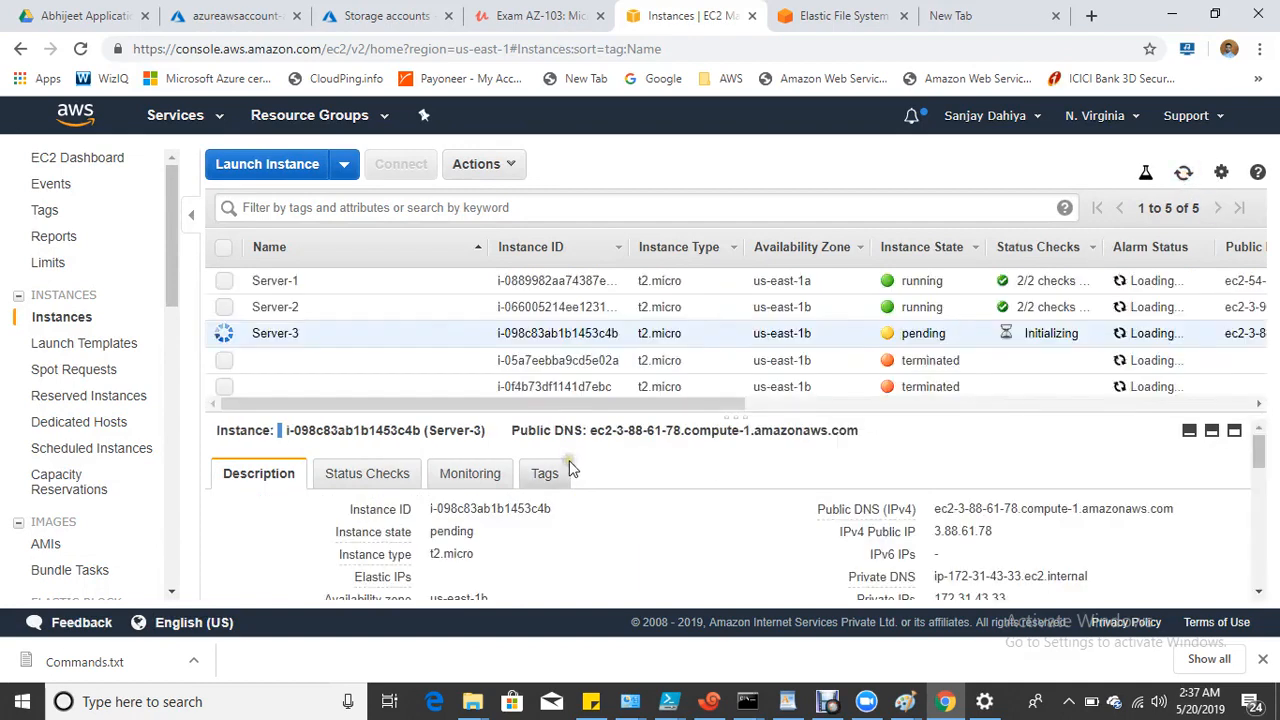
{"action": "left_click", "coordinate": [1184, 173]}
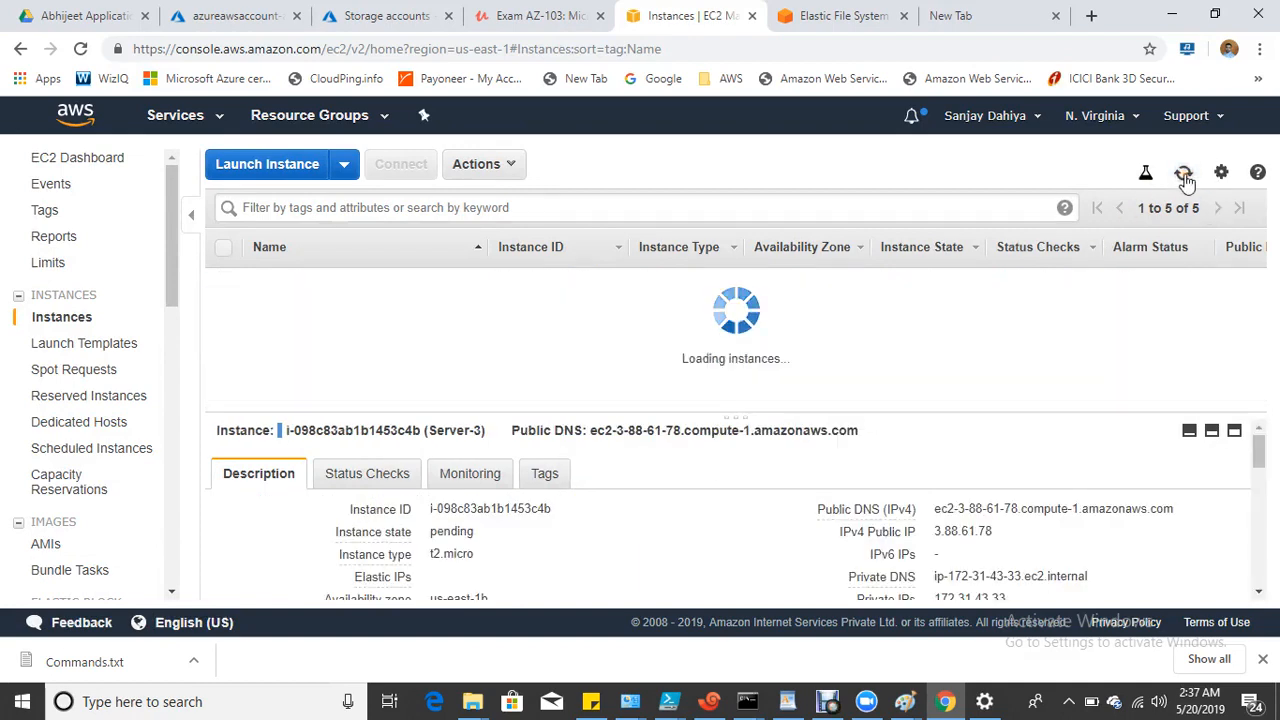
{"action": "left_click", "coordinate": [1184, 174]}
{"action": "left_click", "coordinate": [1184, 174]}
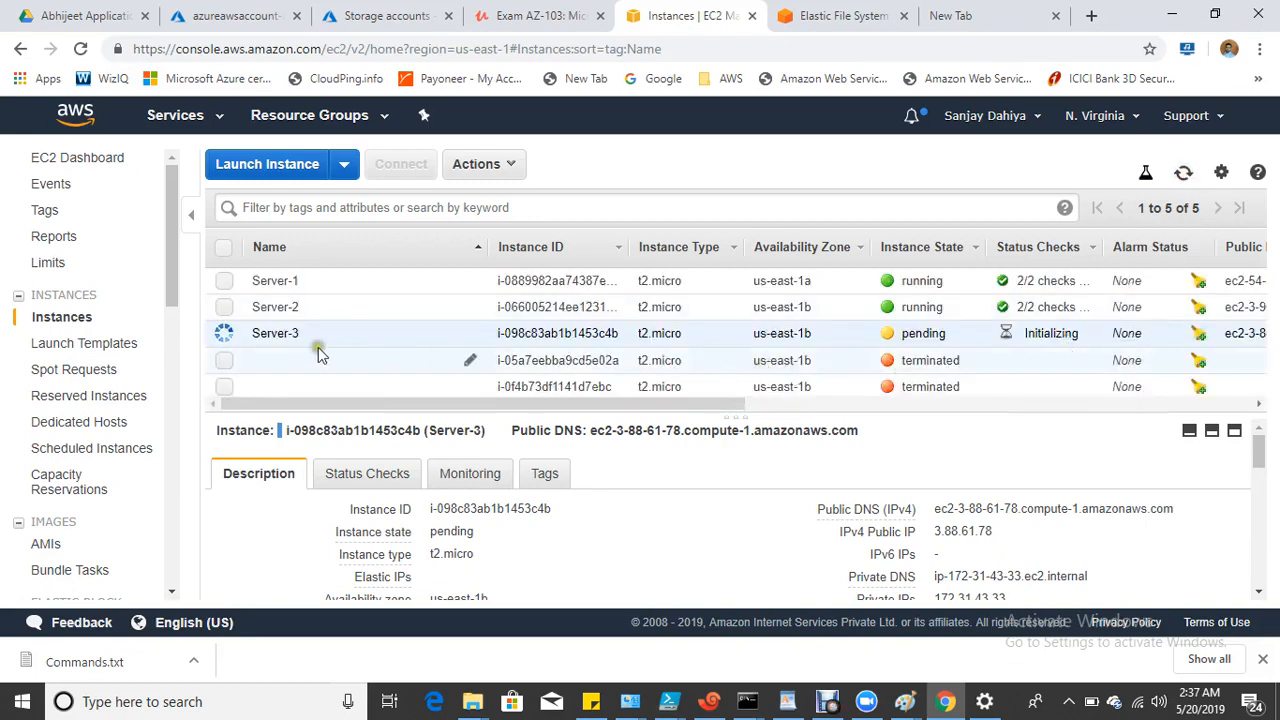
{"action": "left_click", "coordinate": [1184, 173]}
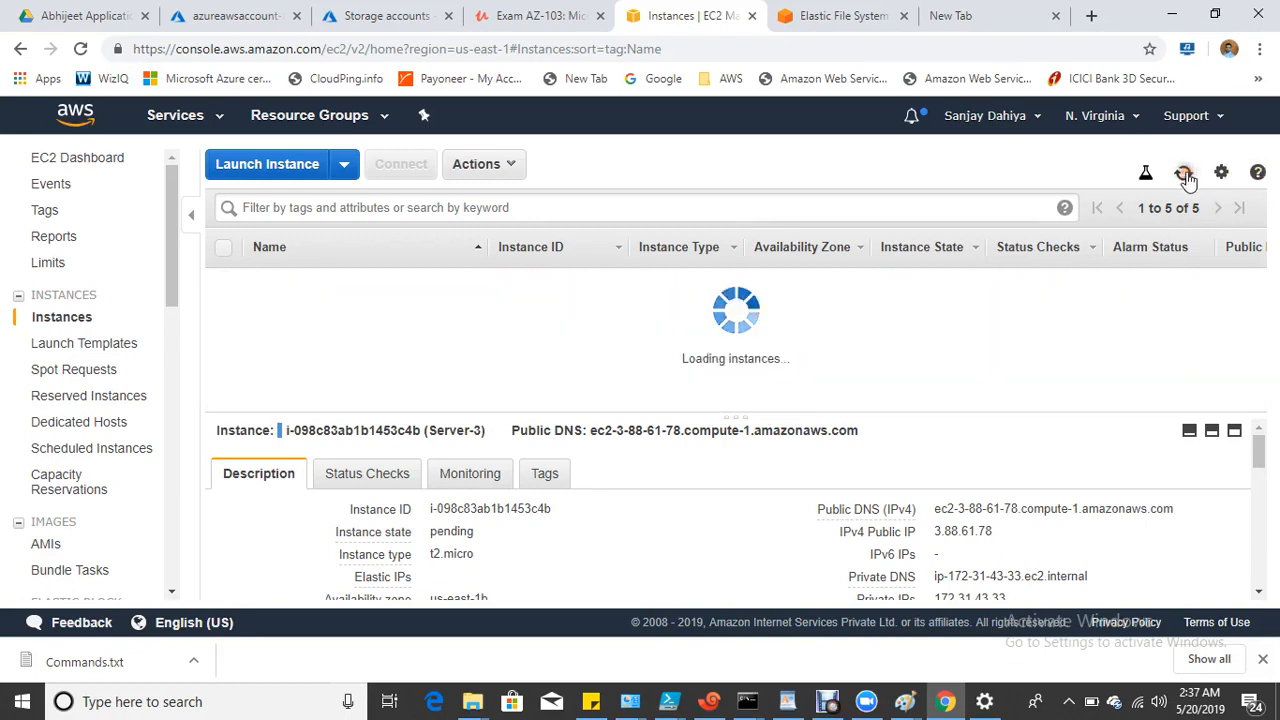
{"action": "left_click", "coordinate": [1184, 174]}
{"action": "left_click", "coordinate": [1184, 174]}
{"action": "left_click", "coordinate": [1184, 174]}
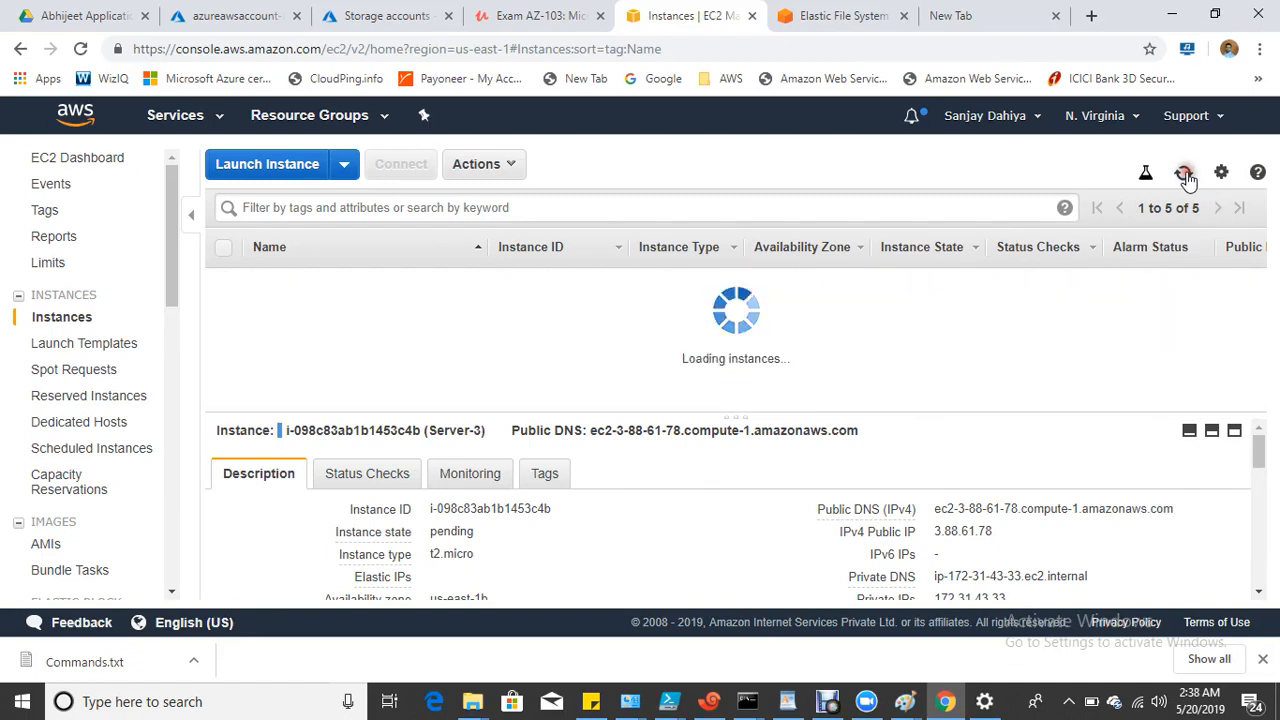
{"action": "left_click", "coordinate": [1184, 174]}
{"action": "left_click", "coordinate": [1184, 174]}
{"action": "left_click", "coordinate": [1184, 174]}
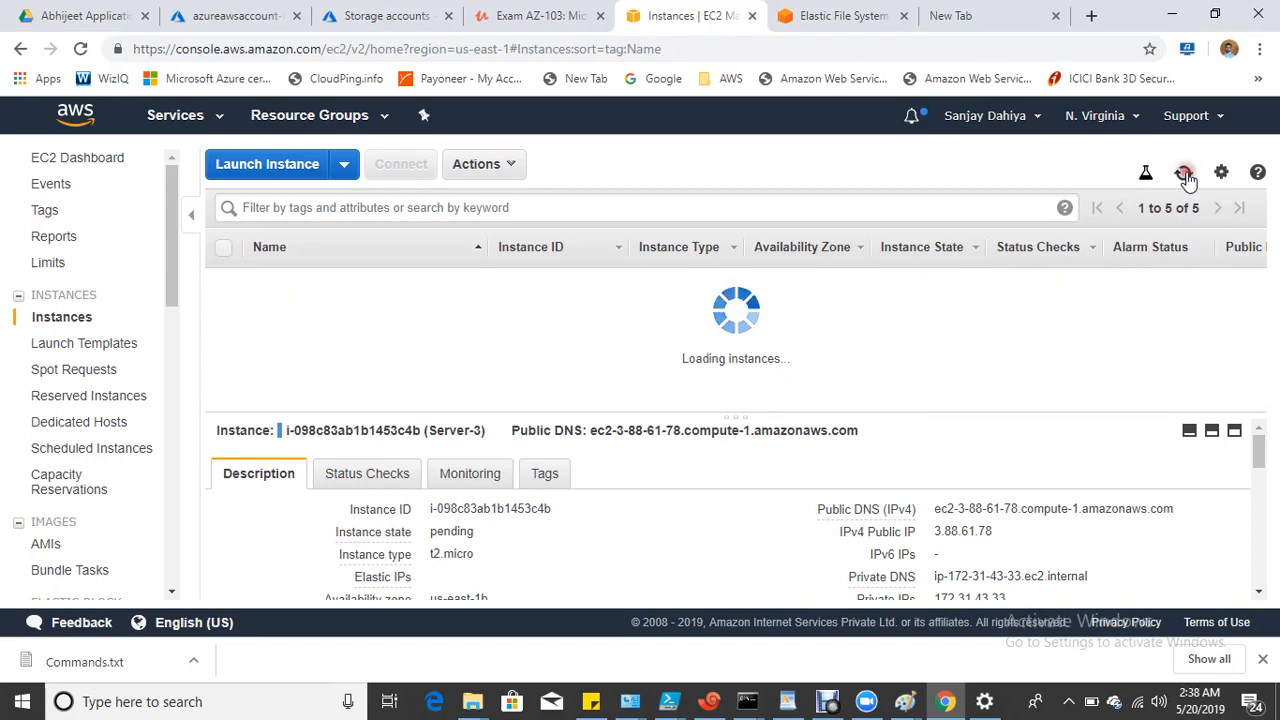
{"action": "left_click", "coordinate": [1184, 174]}
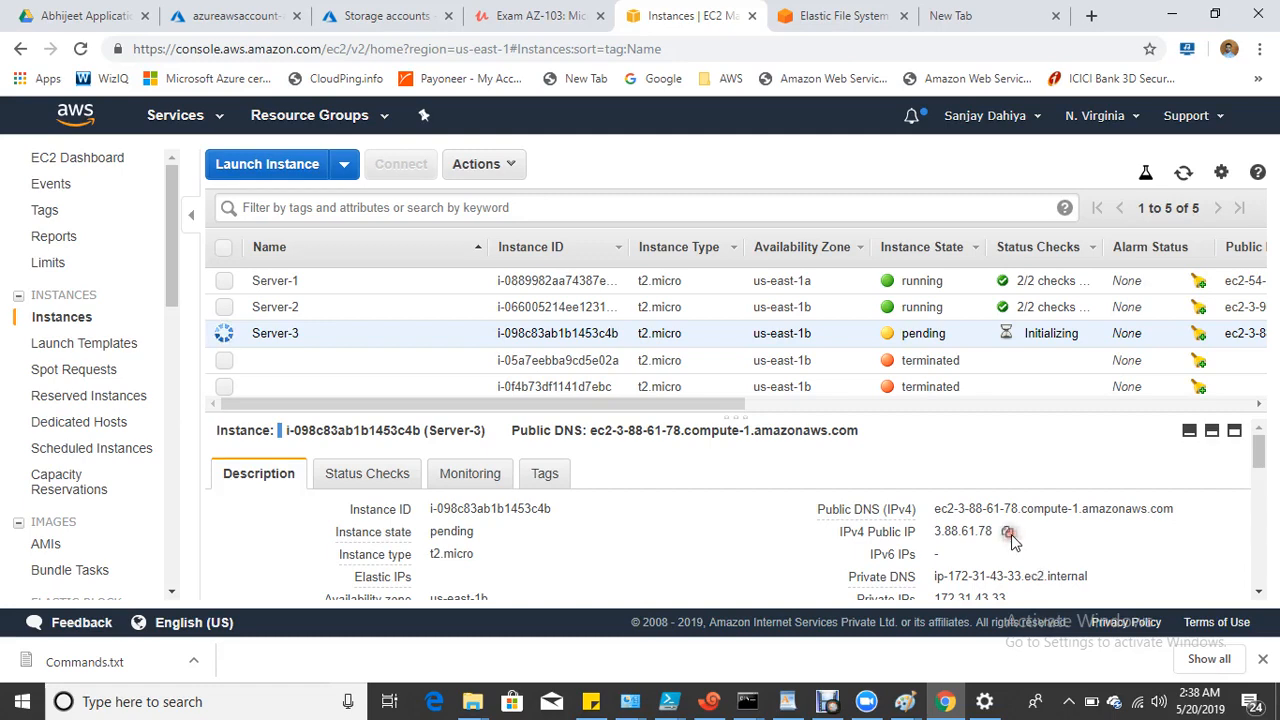
Switch to Xshell.
{"action": "left_click", "coordinate": [708, 701]}
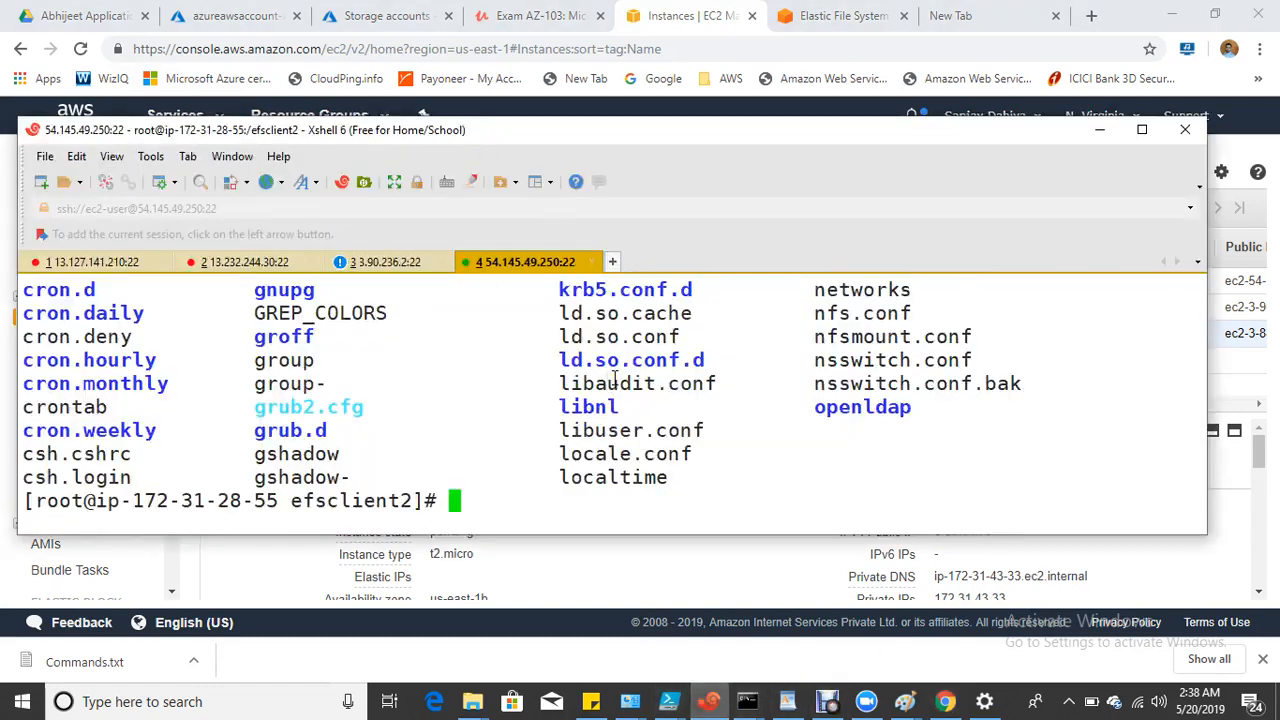
{"action": "left_click", "coordinate": [612, 262]}
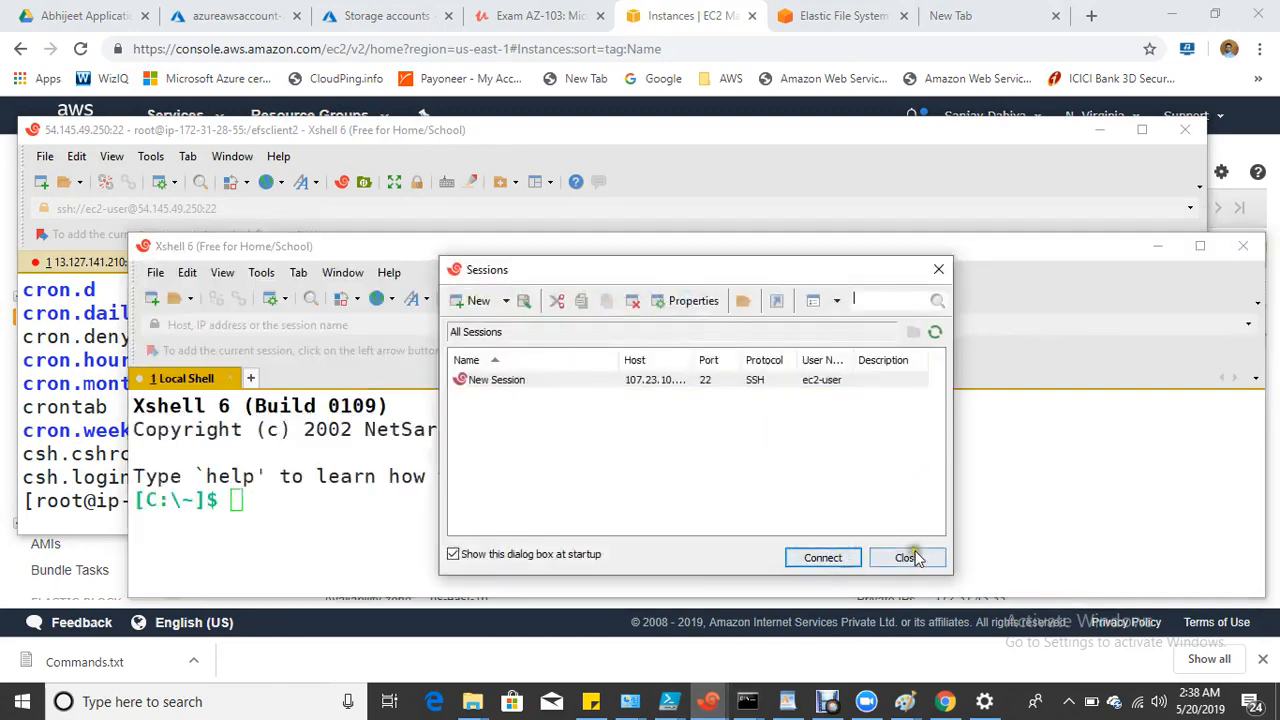
{"action": "left_click", "coordinate": [907, 557]}
{"action": "left_click", "coordinate": [1243, 246]}
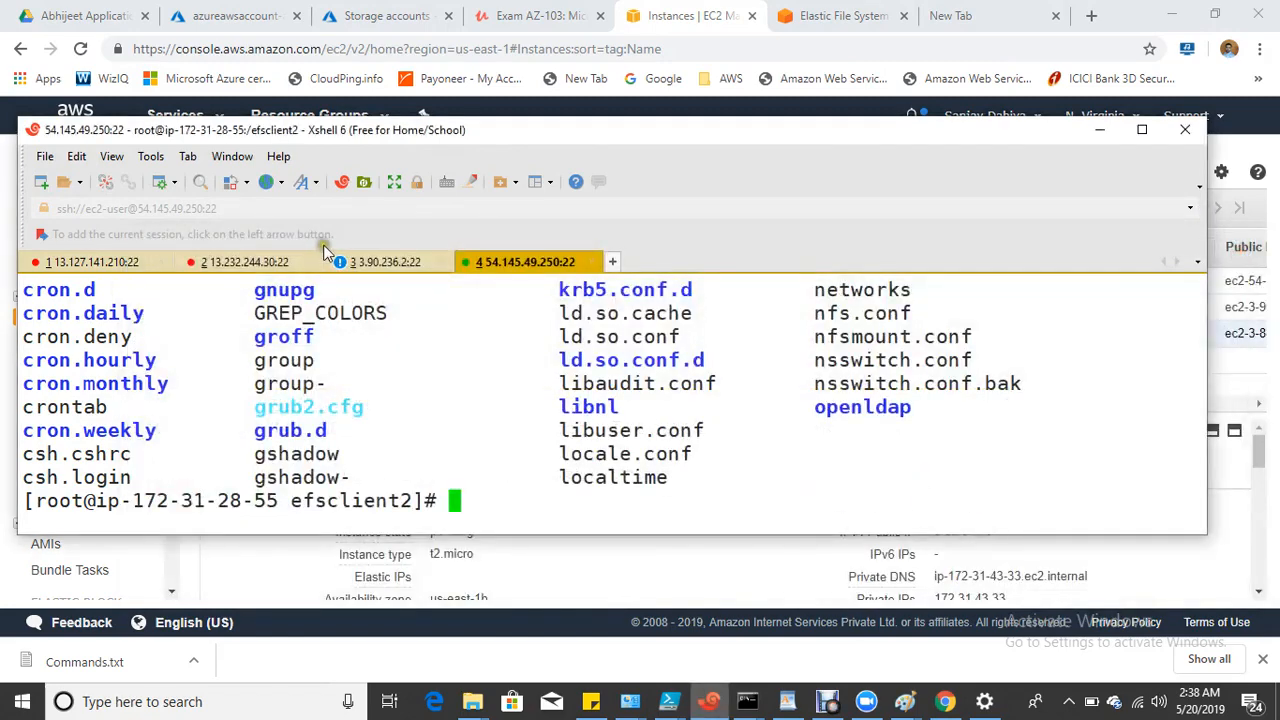
Close the disconnected 13.127.141.210 and 13.232.244.30 sessions and open a new local shell beside the two active server sessions.
{"action": "left_click", "coordinate": [142, 265]}
{"action": "left_click", "coordinate": [160, 263]}
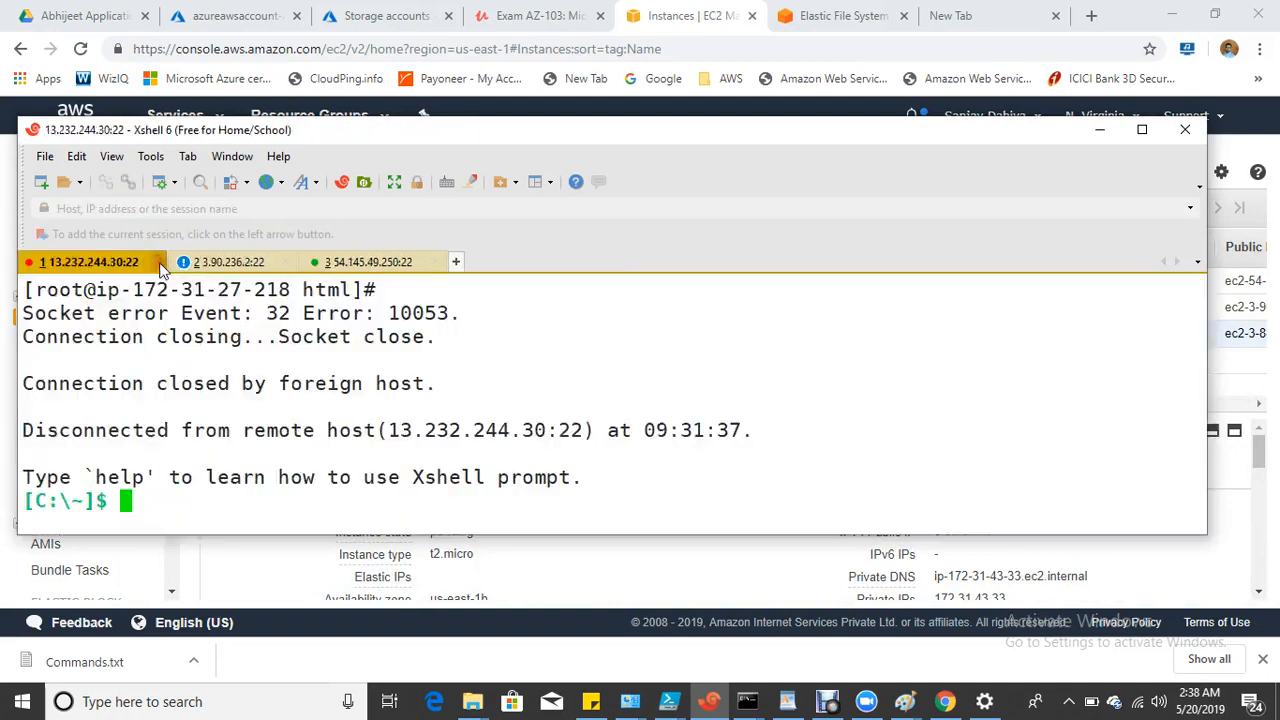
{"action": "left_click", "coordinate": [157, 262]}
{"action": "left_click", "coordinate": [310, 262]}
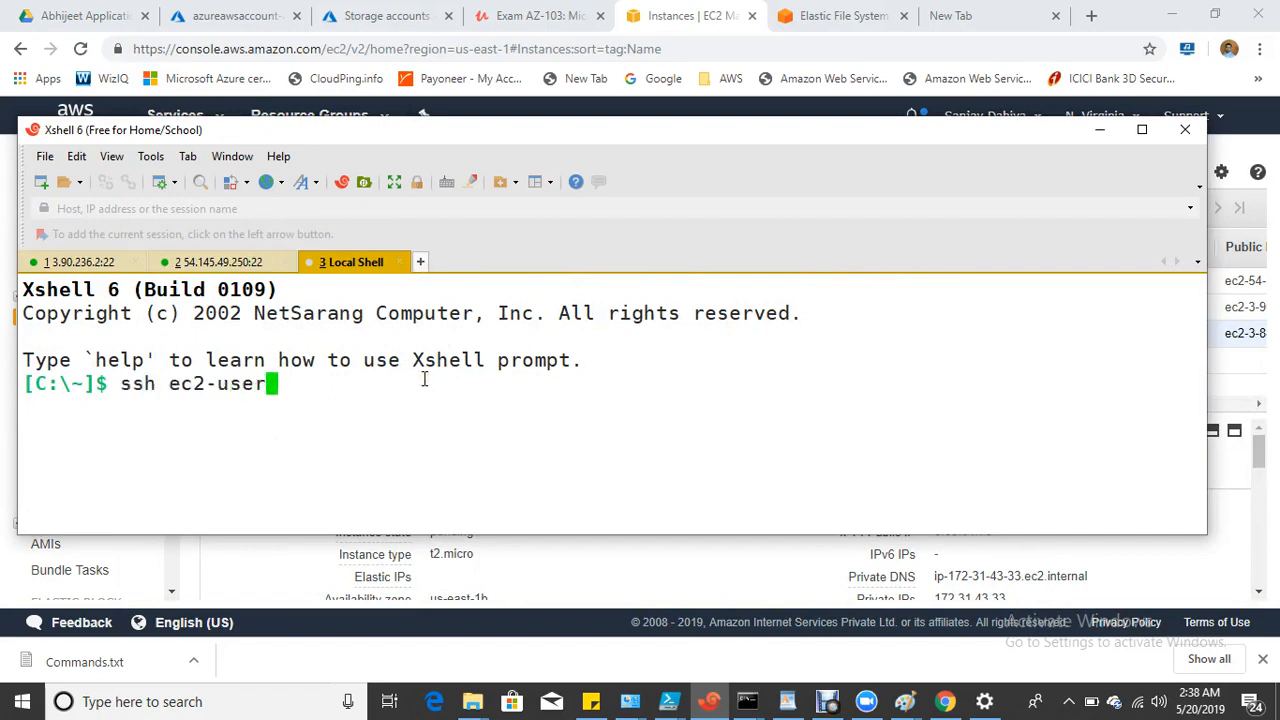
Try to connect over SSH to 172.31.40.72 as ec2-user from the local shell.
{"action": "right_click", "coordinate": [424, 380]}
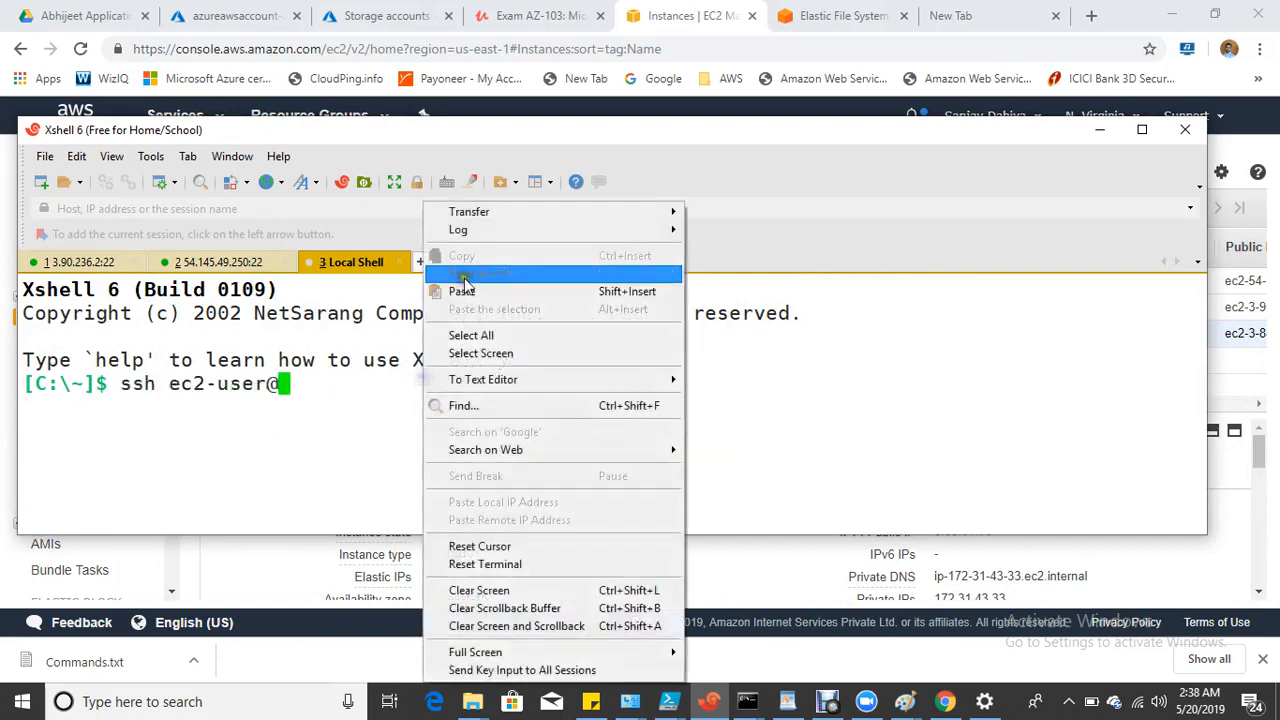
{"action": "left_click", "coordinate": [460, 289]}
{"action": "key", "text": "Return"}
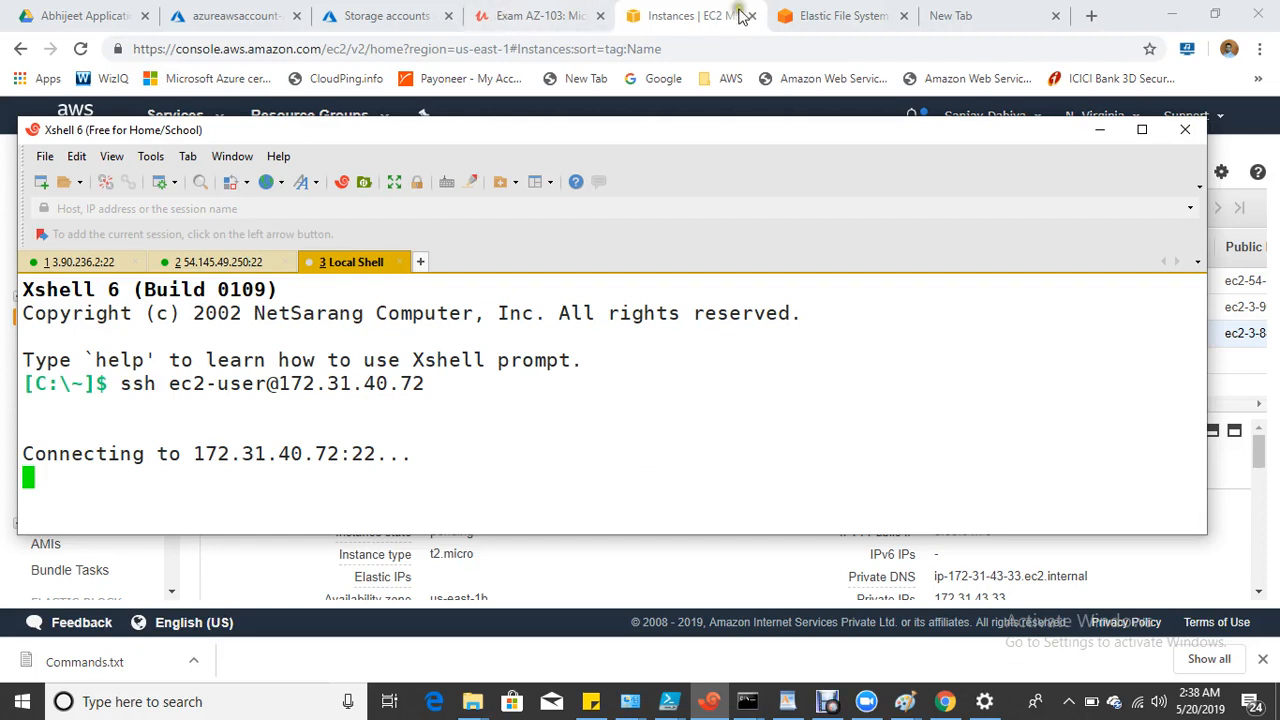
Check Server-3's instance state in the refreshed EC2 instances list in Chrome, and return to Xshell.
{"action": "left_click", "coordinate": [688, 16]}
{"action": "left_click", "coordinate": [1177, 174]}
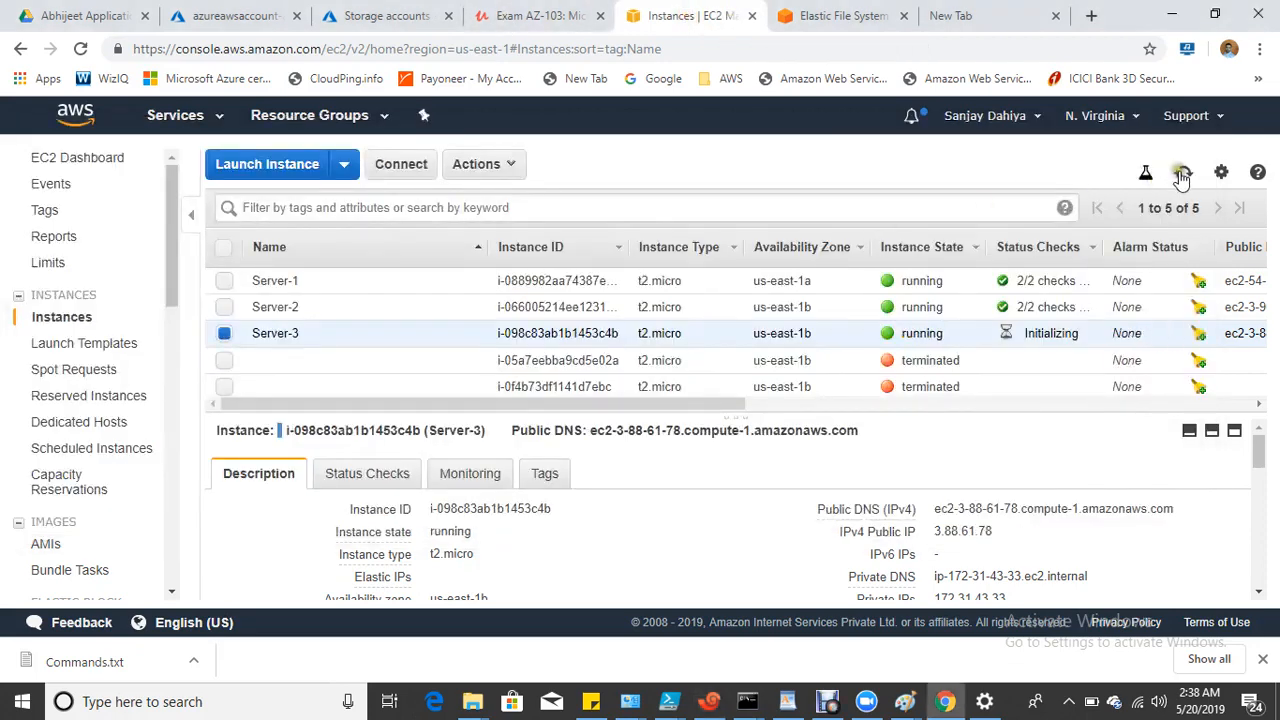
{"action": "left_click", "coordinate": [1182, 175]}
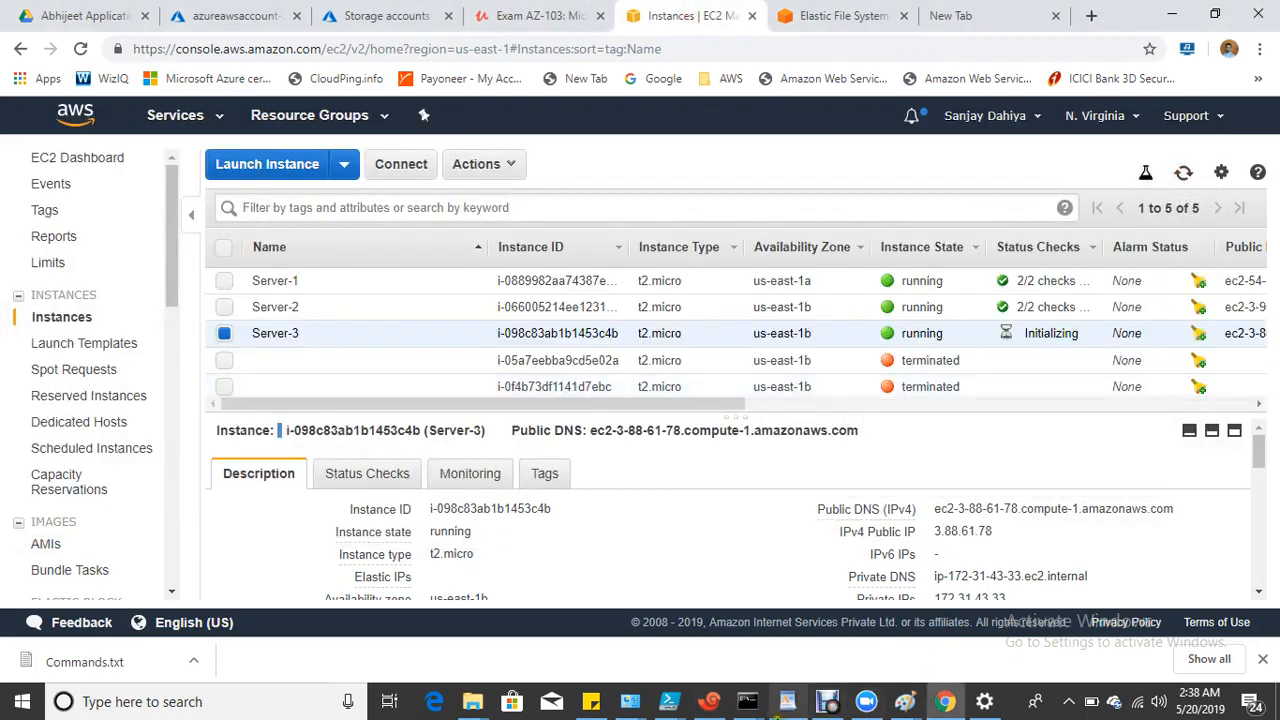
{"action": "left_click", "coordinate": [708, 701]}
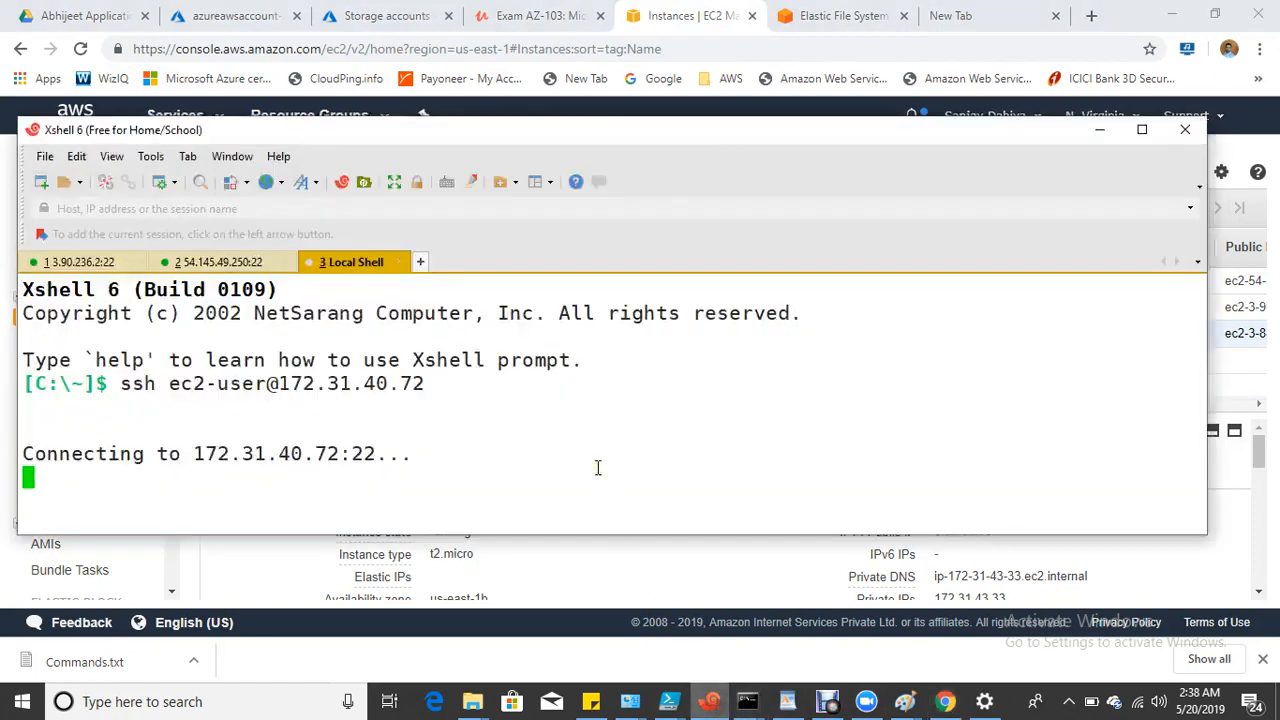
{"action": "key", "text": "ctrl+c"}
{"action": "key", "text": "Up"}
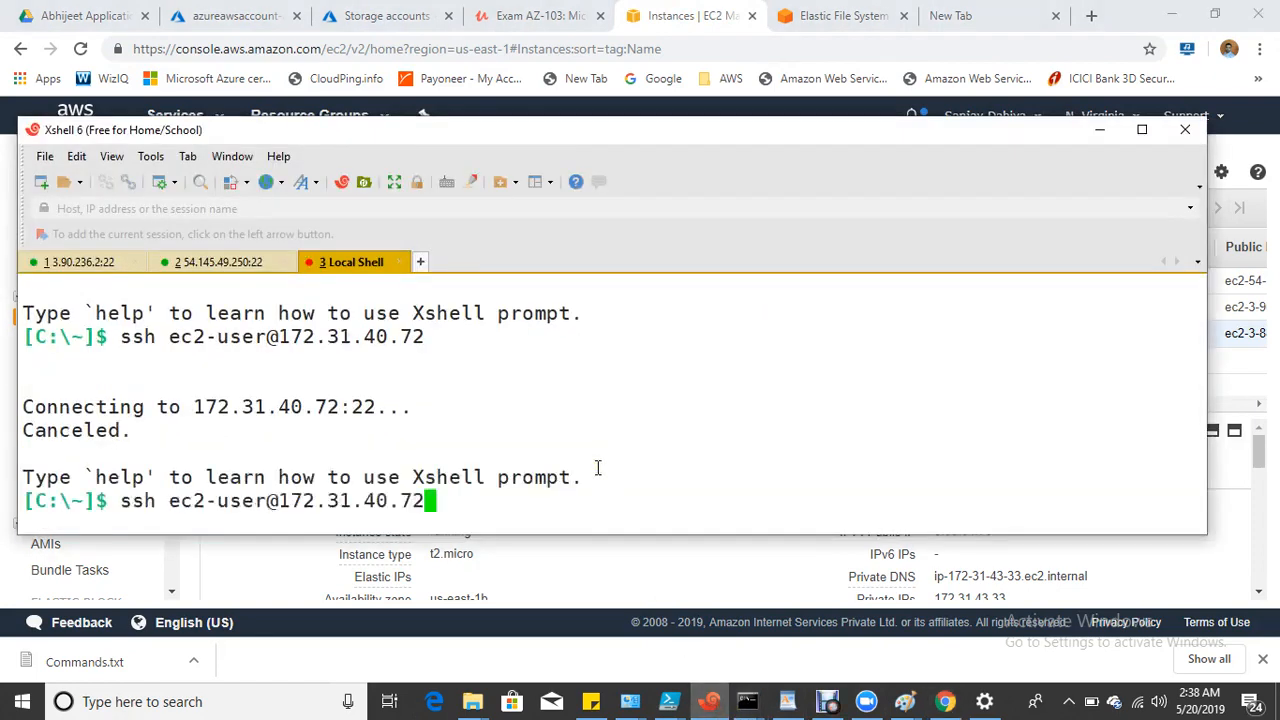
{"action": "key", "text": "Return"}
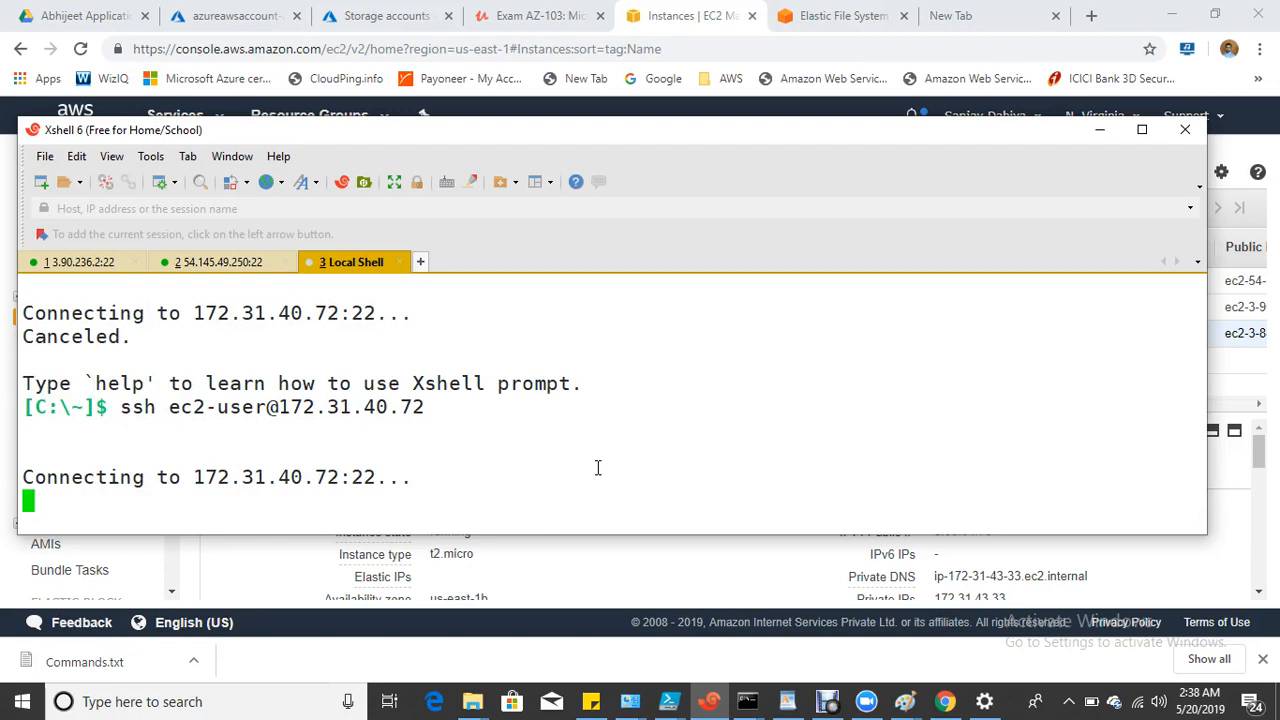
{"action": "key", "text": "ctrl+c"}
{"action": "key", "text": "Up"}
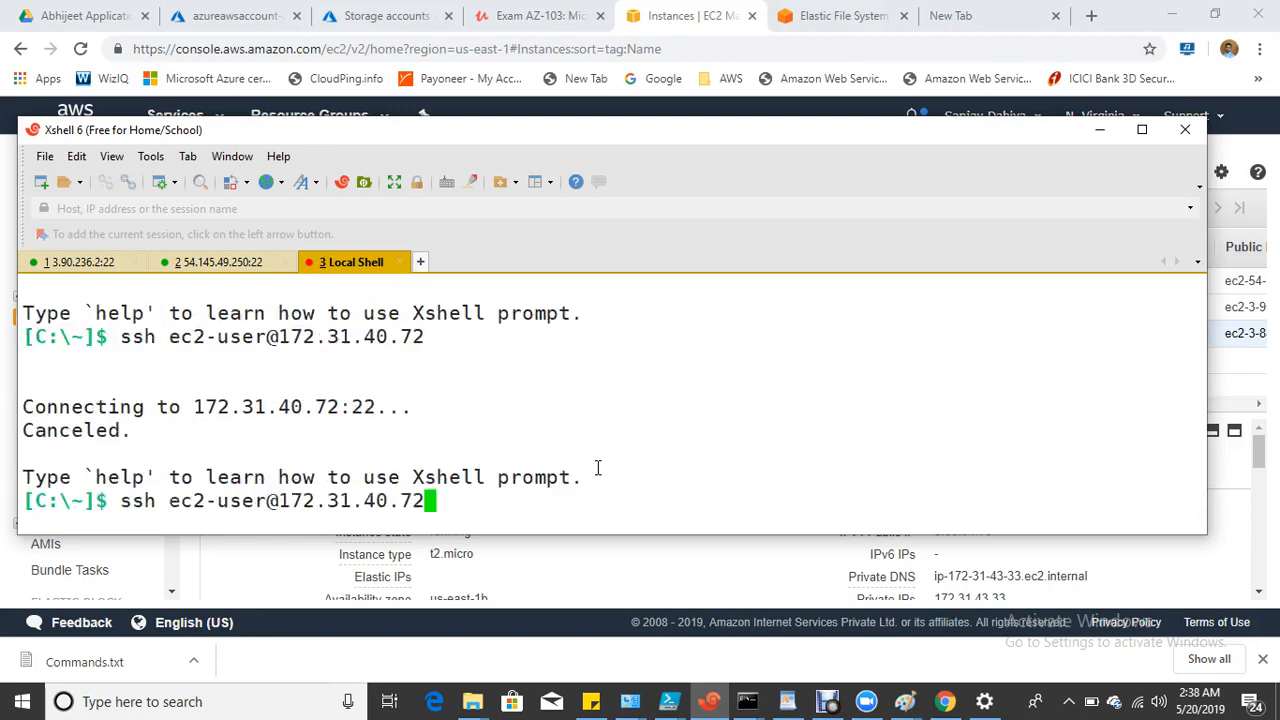
{"action": "key", "text": "Return"}
{"action": "key", "text": "ctrl+c"}
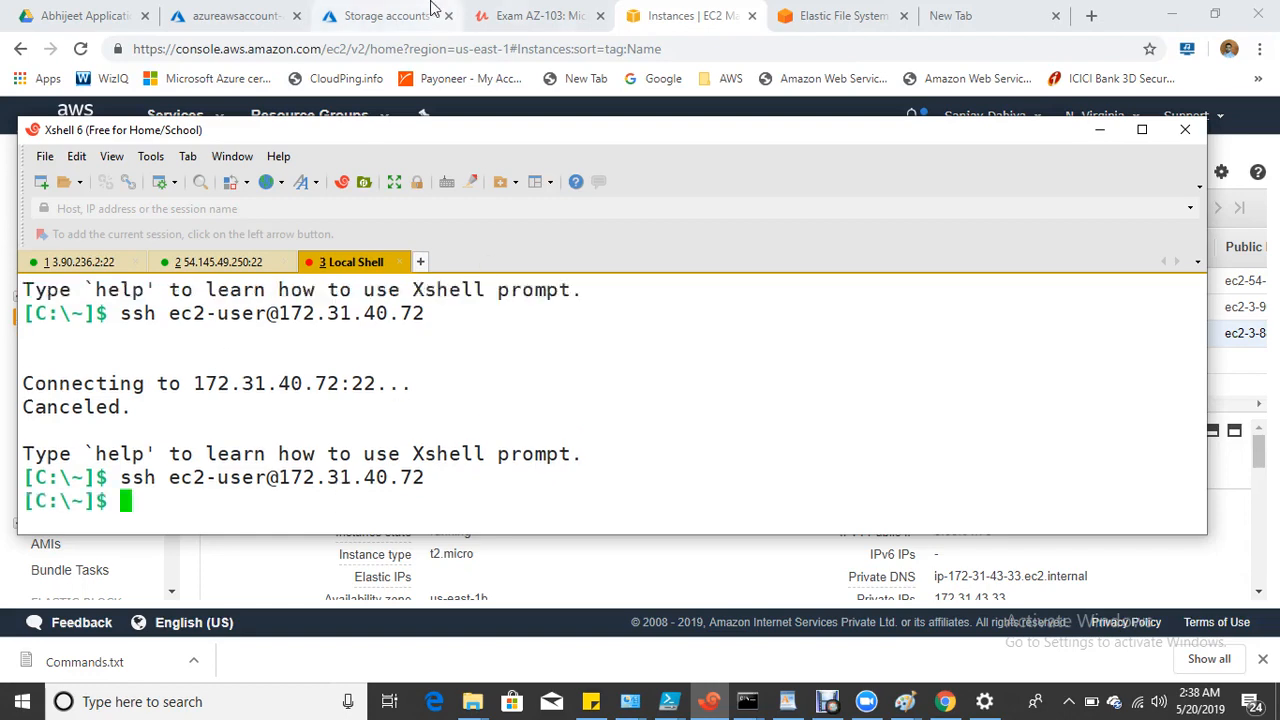
{"action": "left_click", "coordinate": [1122, 24]}
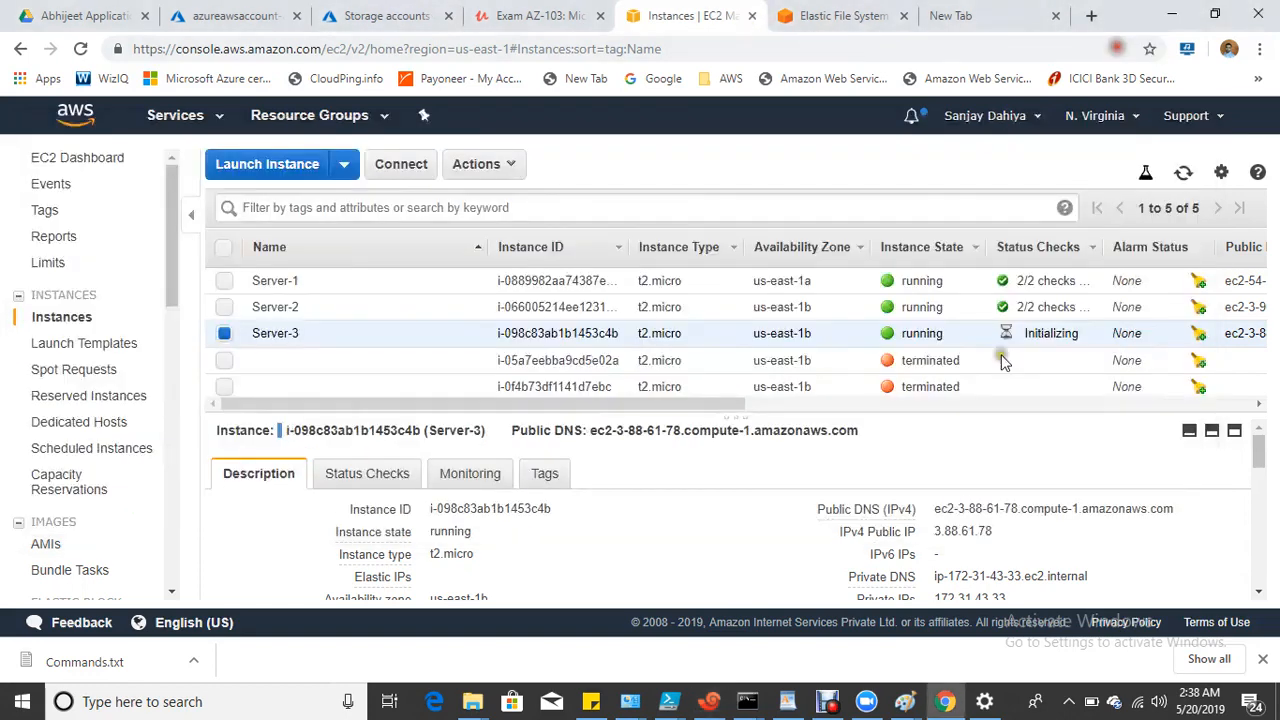
{"action": "left_click", "coordinate": [1007, 537]}
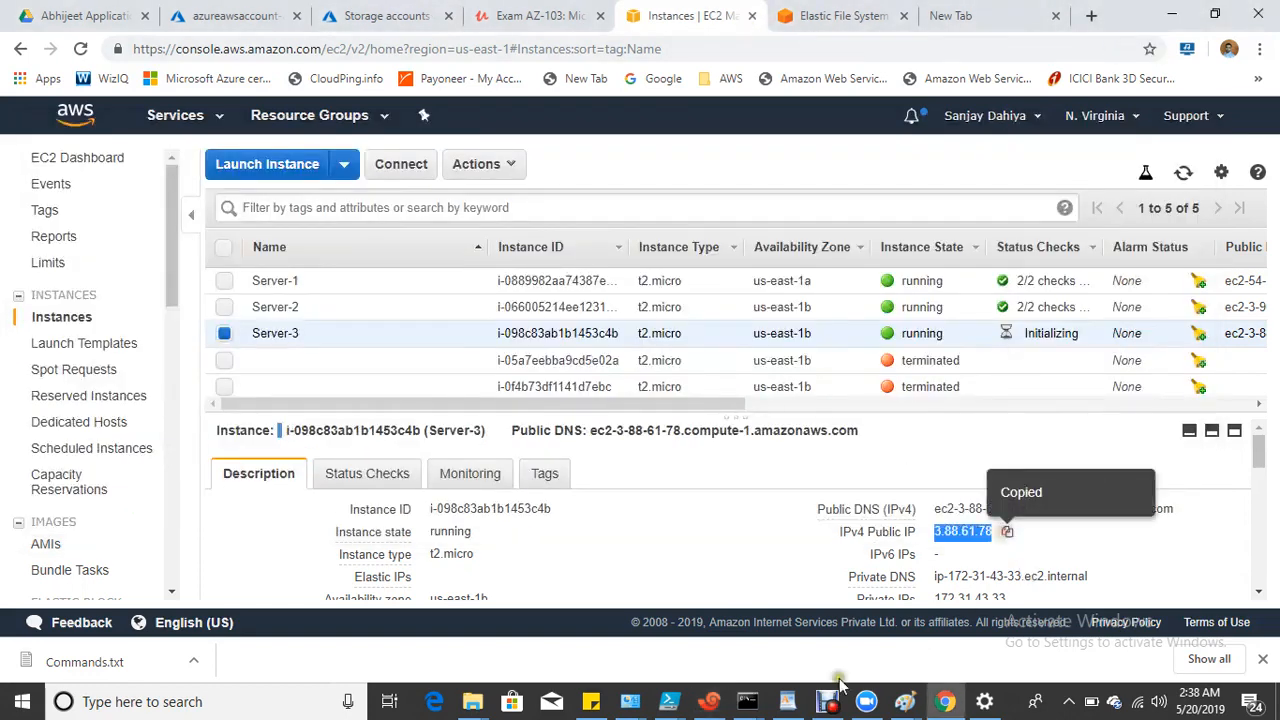
{"action": "left_click", "coordinate": [708, 701]}
{"action": "key", "text": "Up"}
{"action": "key", "text": "Up"}
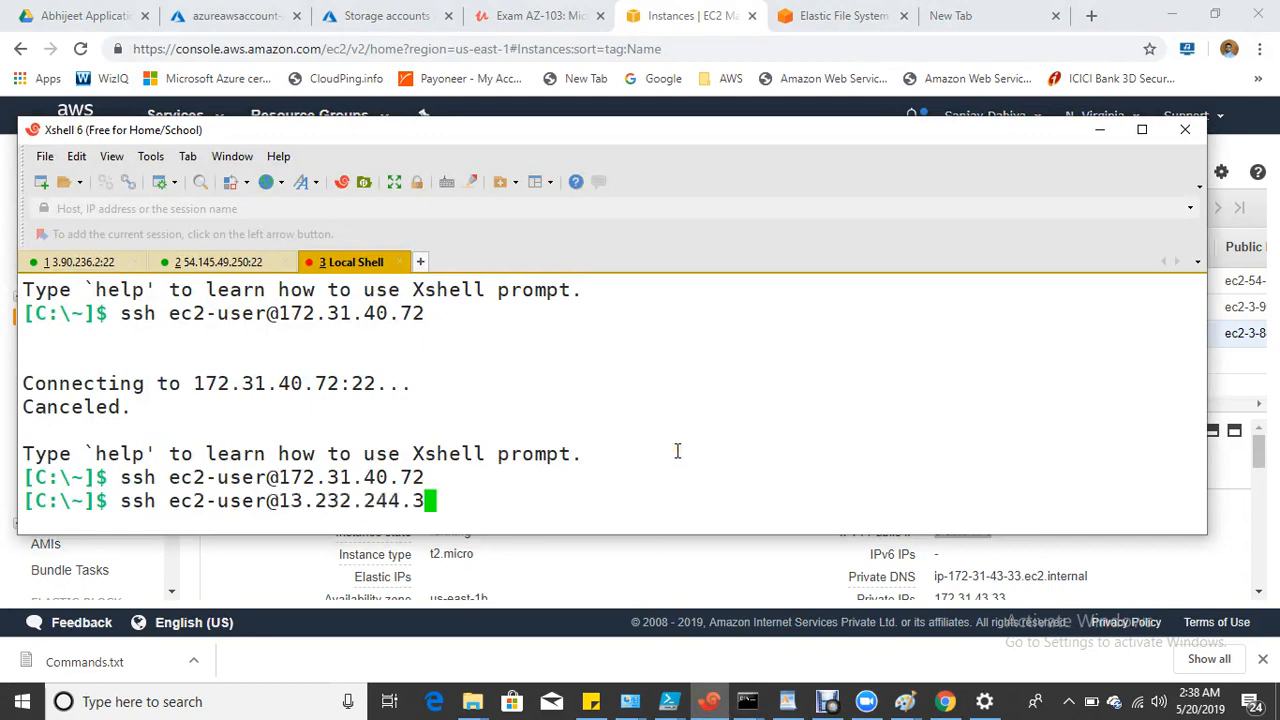
{"action": "right_click", "coordinate": [607, 487]}
{"action": "left_click", "coordinate": [680, 97]}
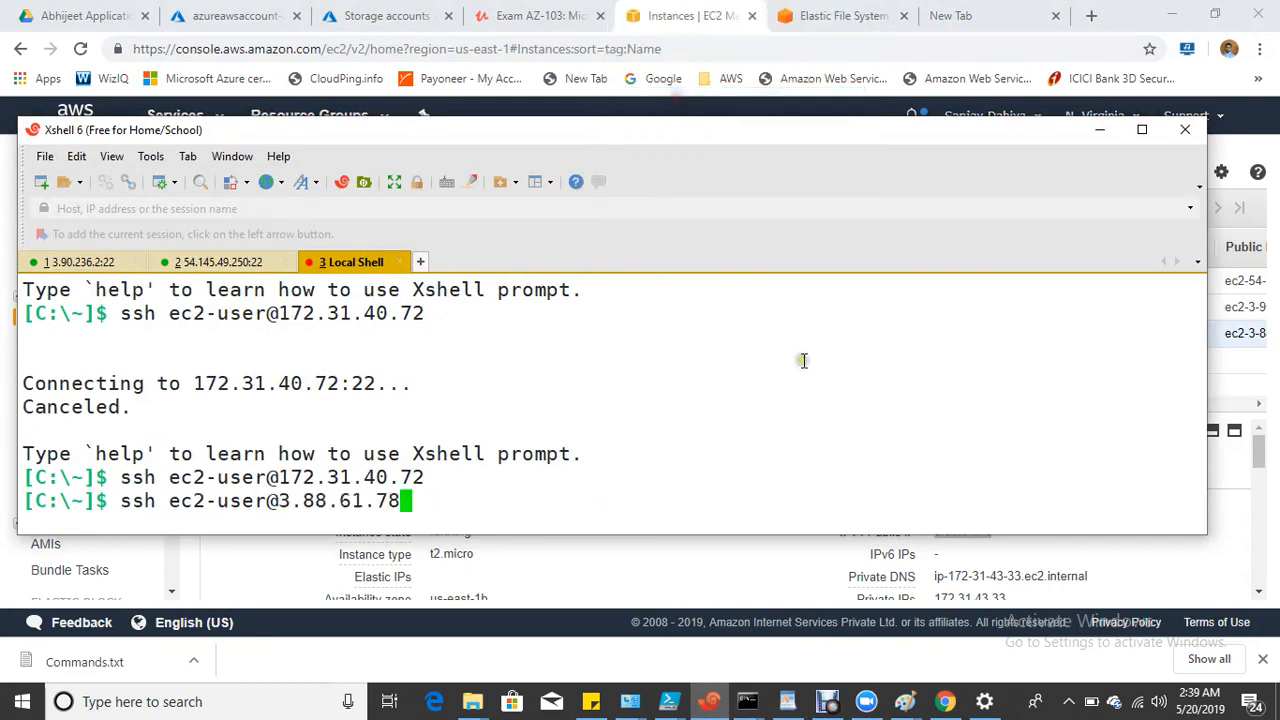
{"action": "key", "text": "Return"}
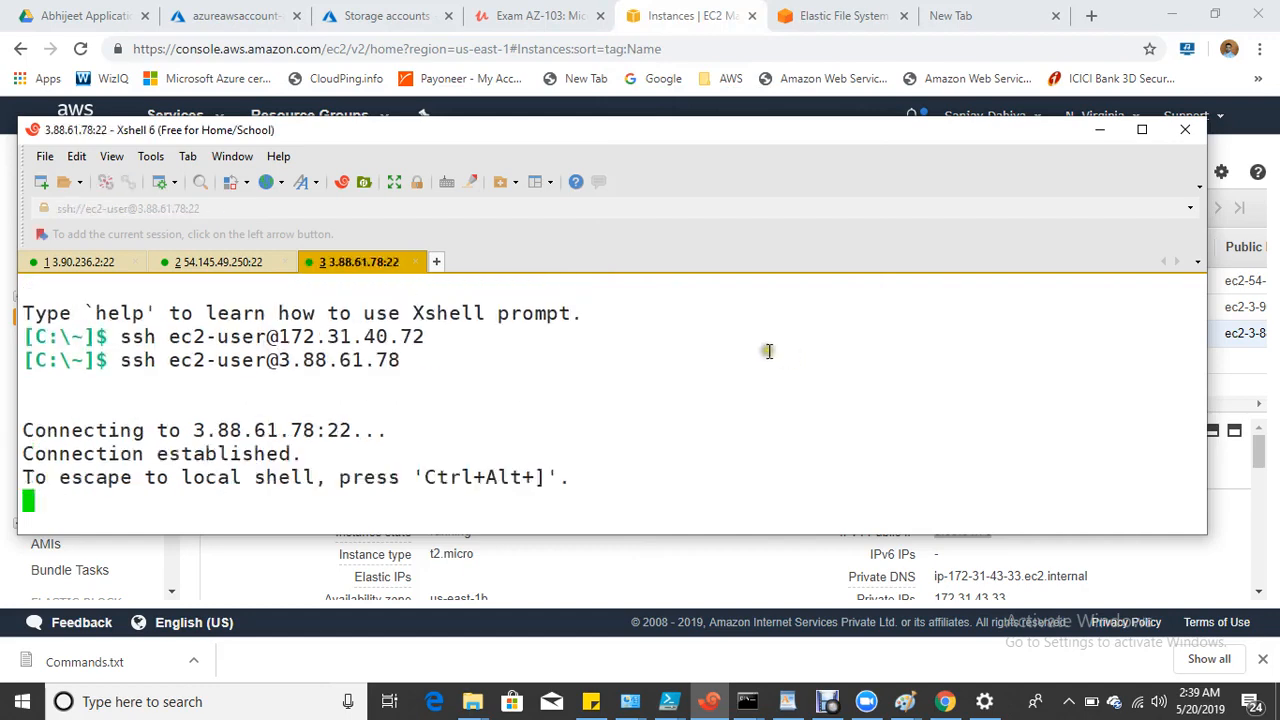
Authenticate the SSH connection to 3.88.61.78 with the azurekey user key.
{"action": "left_click", "coordinate": [646, 521]}
{"action": "left_click", "coordinate": [614, 363]}
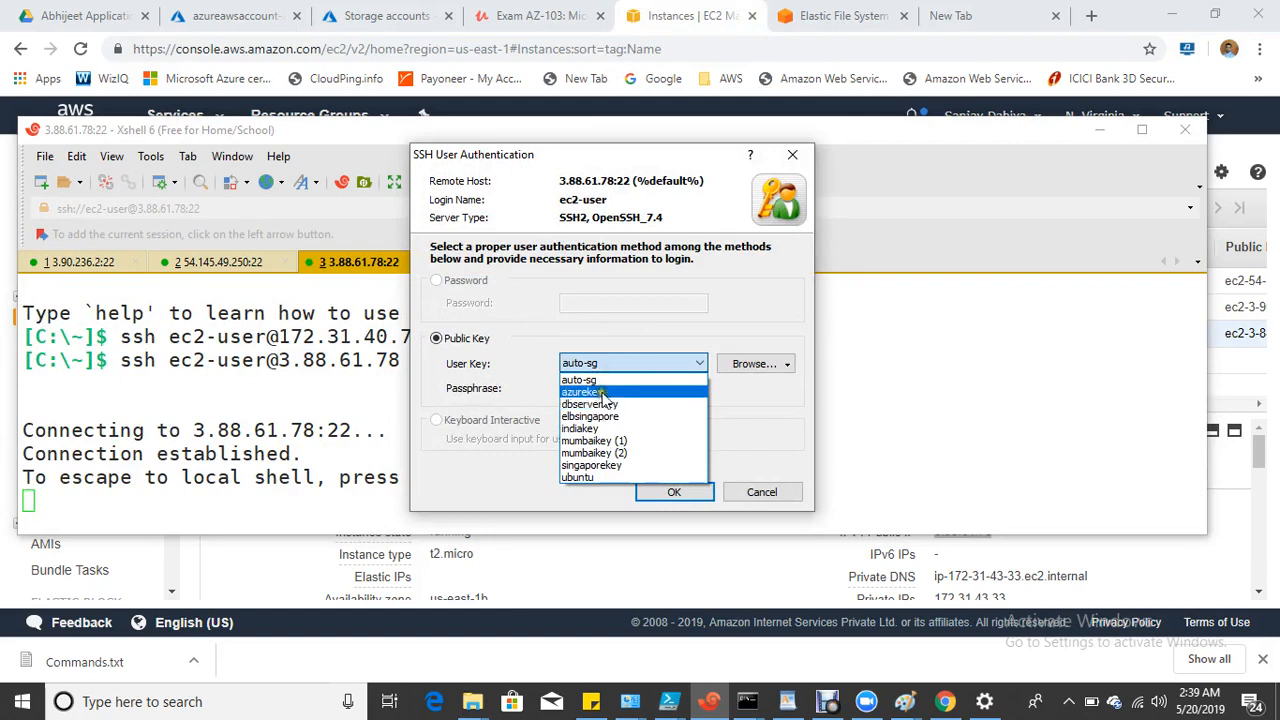
{"action": "left_click", "coordinate": [602, 390]}
{"action": "left_click", "coordinate": [670, 488]}
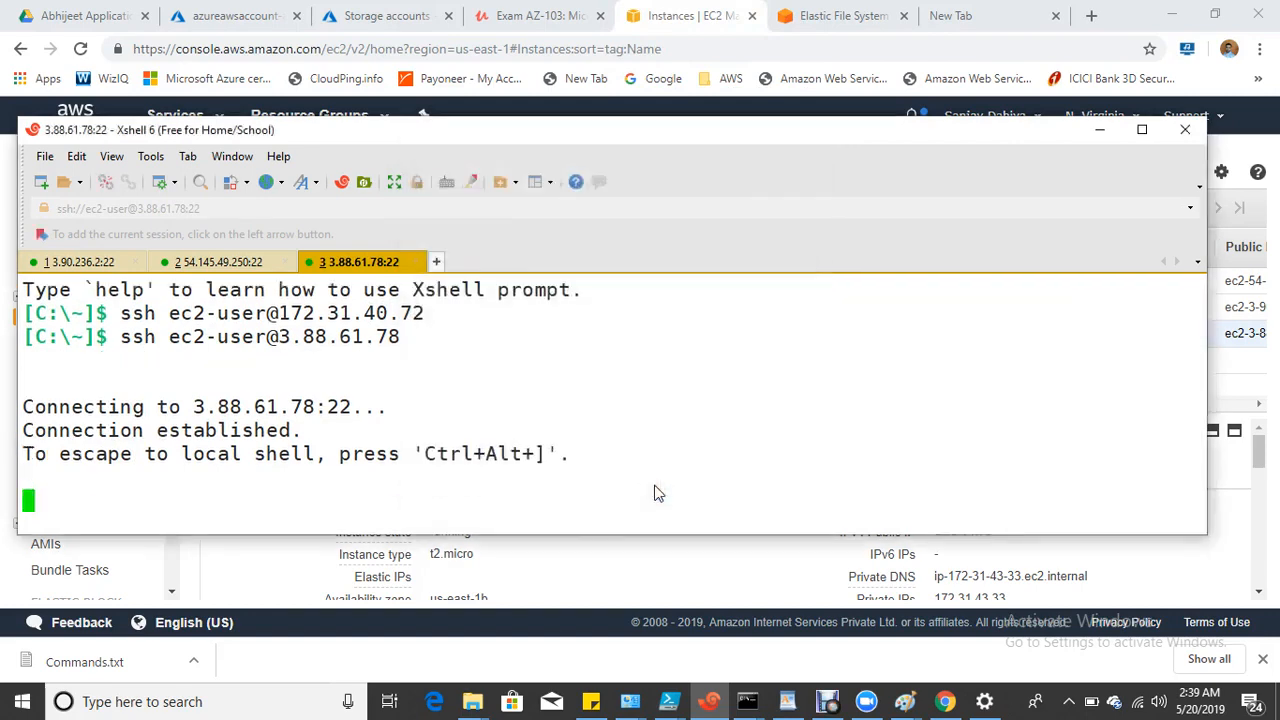
Become root on Server-3 with sudo su, change to the home directory and clear the terminal.
{"action": "type", "text": "sudo s"}
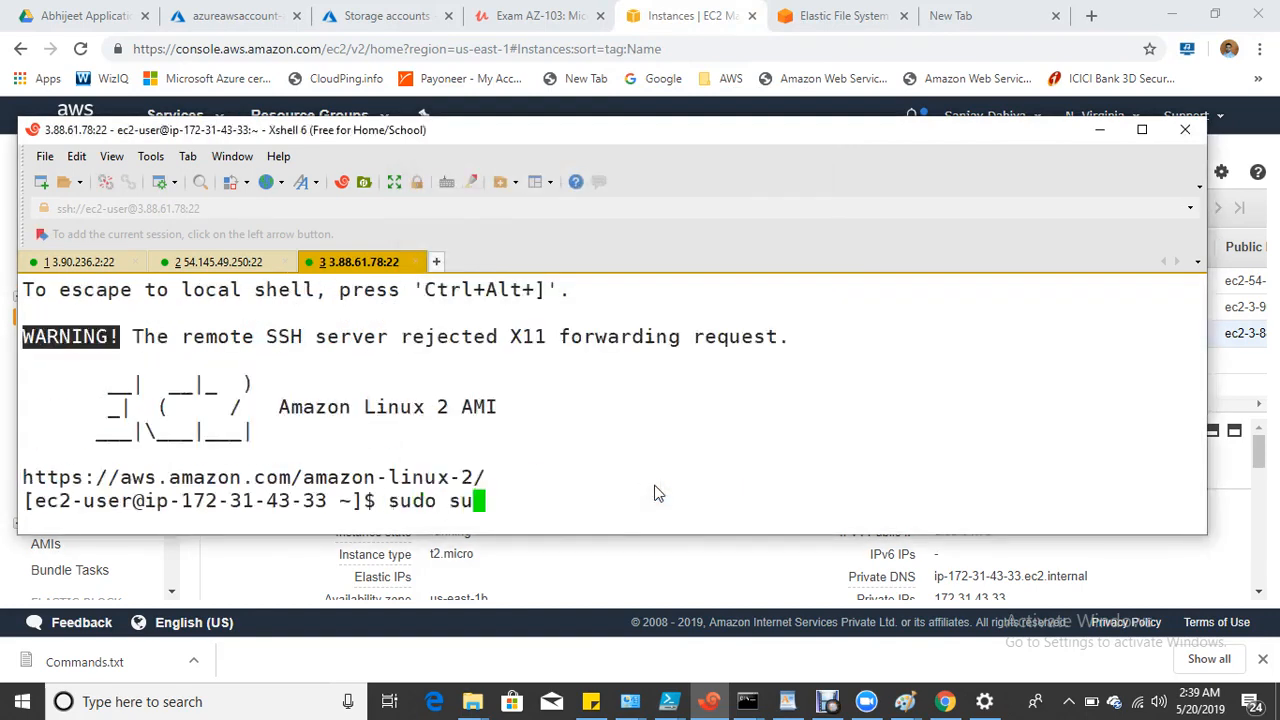
{"action": "type", "text": "u"}
{"action": "key", "text": "Return"}
{"action": "type", "text": "cd"}
{"action": "key", "text": "Return"}
{"action": "key", "text": "ctrl+l"}
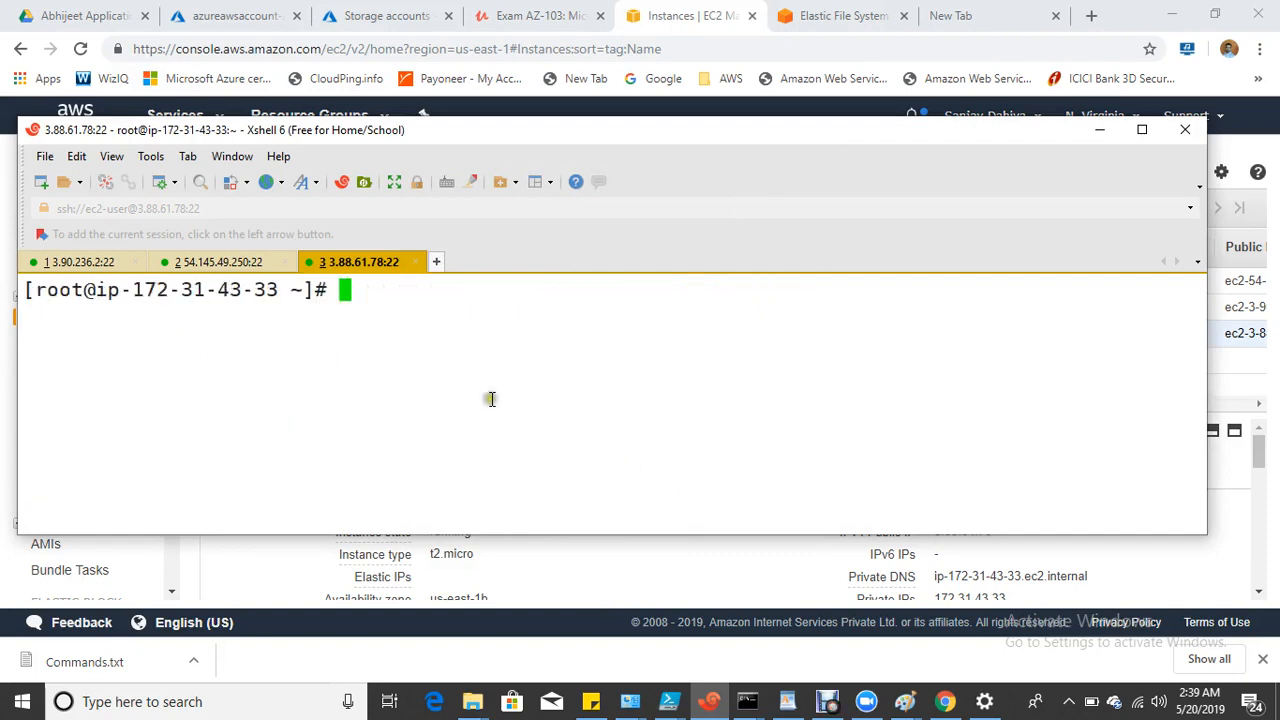
View the North Virginia diagram in Paint, and copy Server-3's private IP from its instance description in Chrome.
{"action": "left_click", "coordinate": [904, 701]}
{"action": "left_click", "coordinate": [1160, 615]}
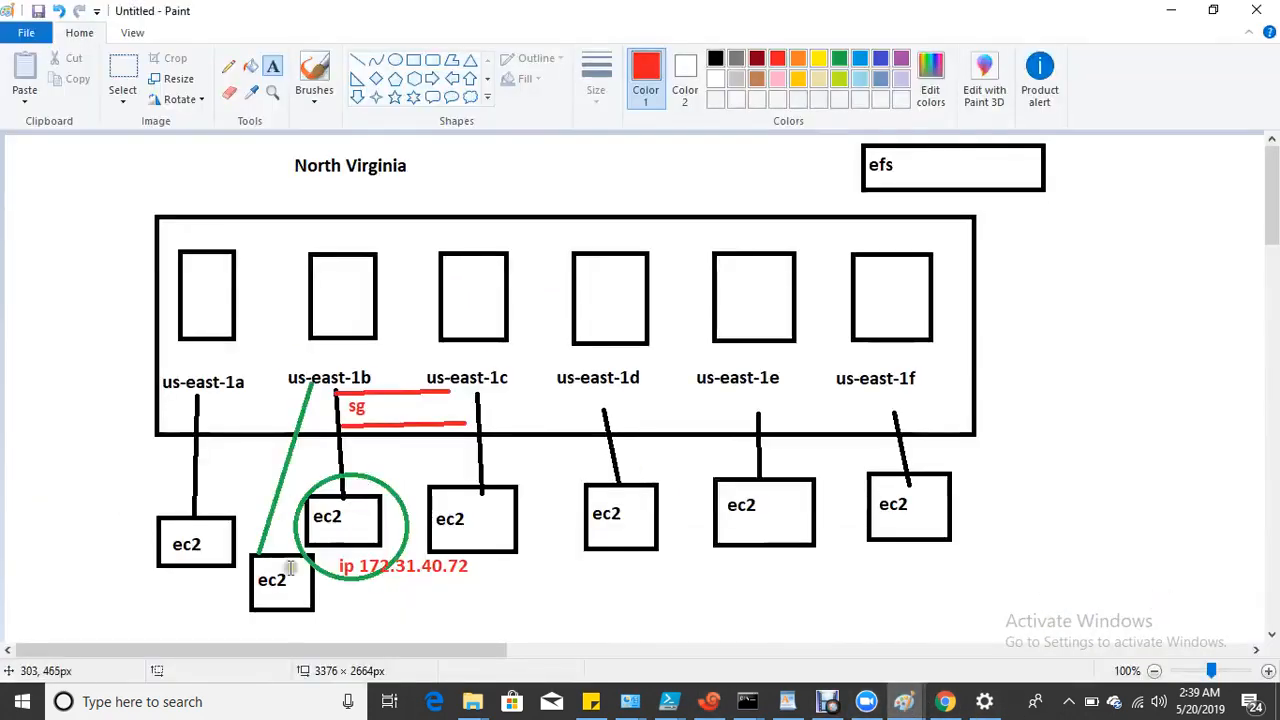
{"action": "left_click", "coordinate": [944, 701]}
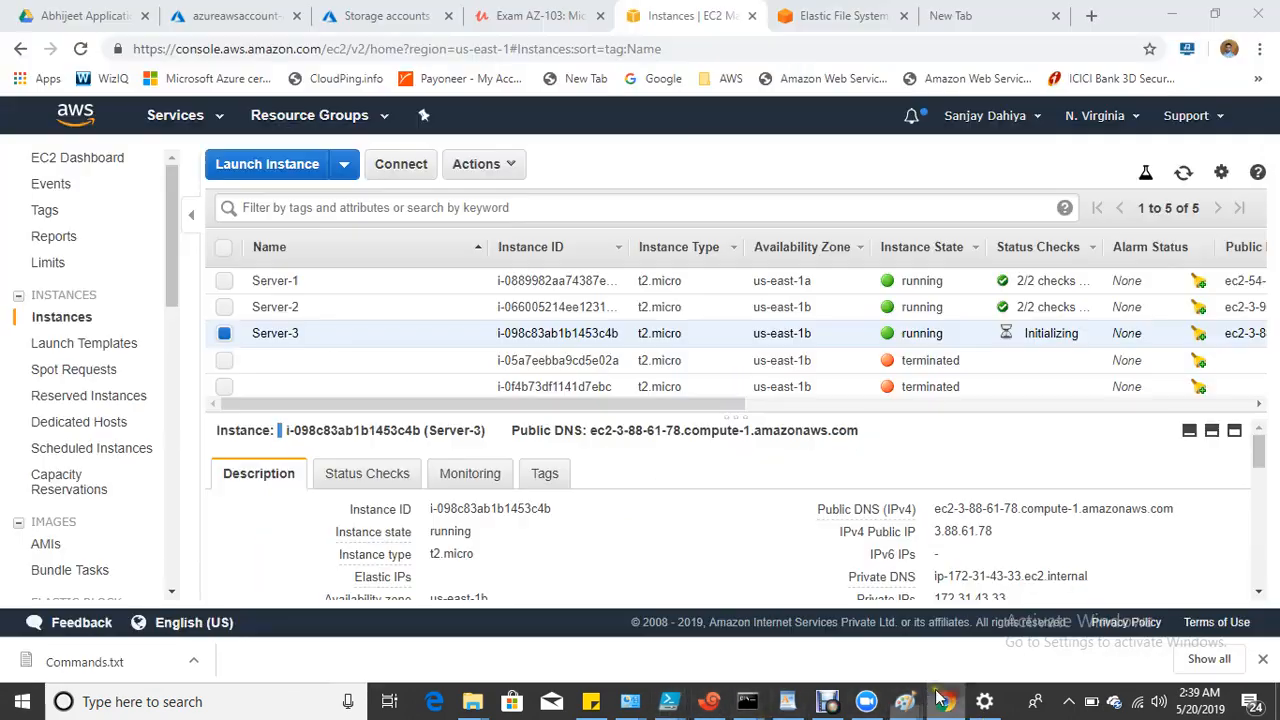
{"action": "left_click", "coordinate": [1021, 598]}
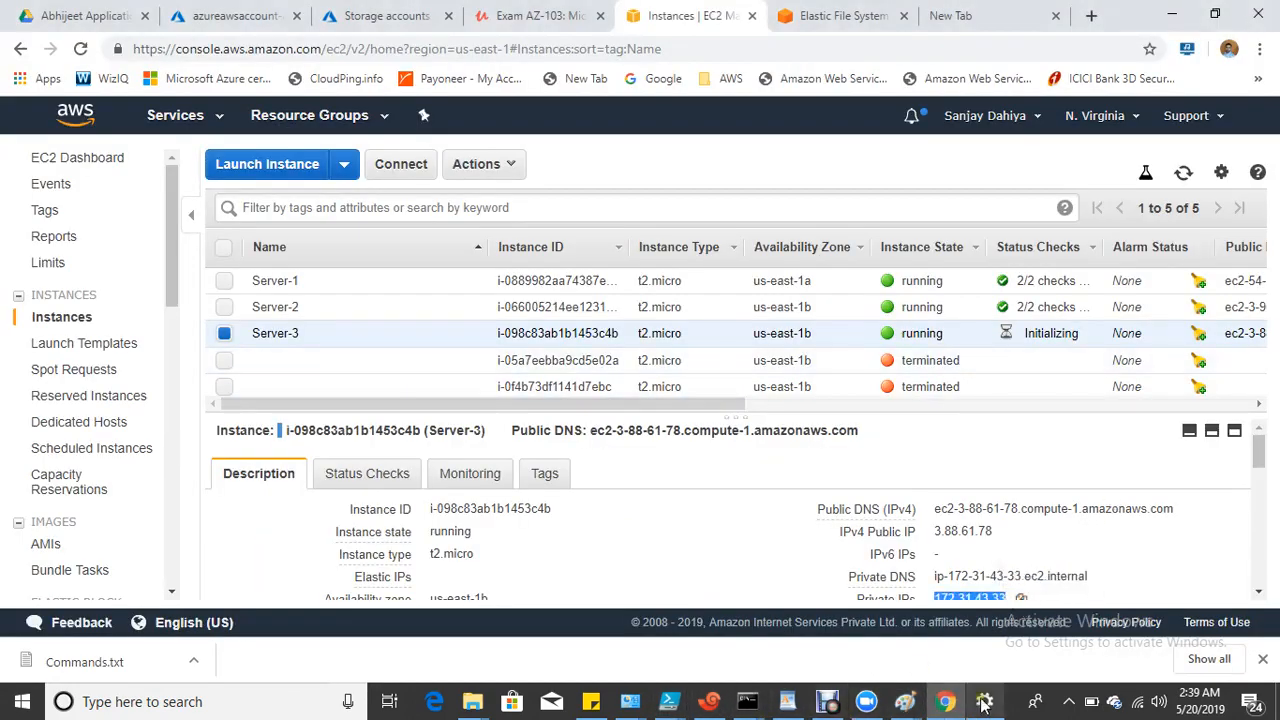
In the Paint diagram, replace 0.0.0.0/0 with 172.31.40.72/32 in the port 2049 label above the us-east-1b security group.
{"action": "mouse_move", "coordinate": [904, 701]}
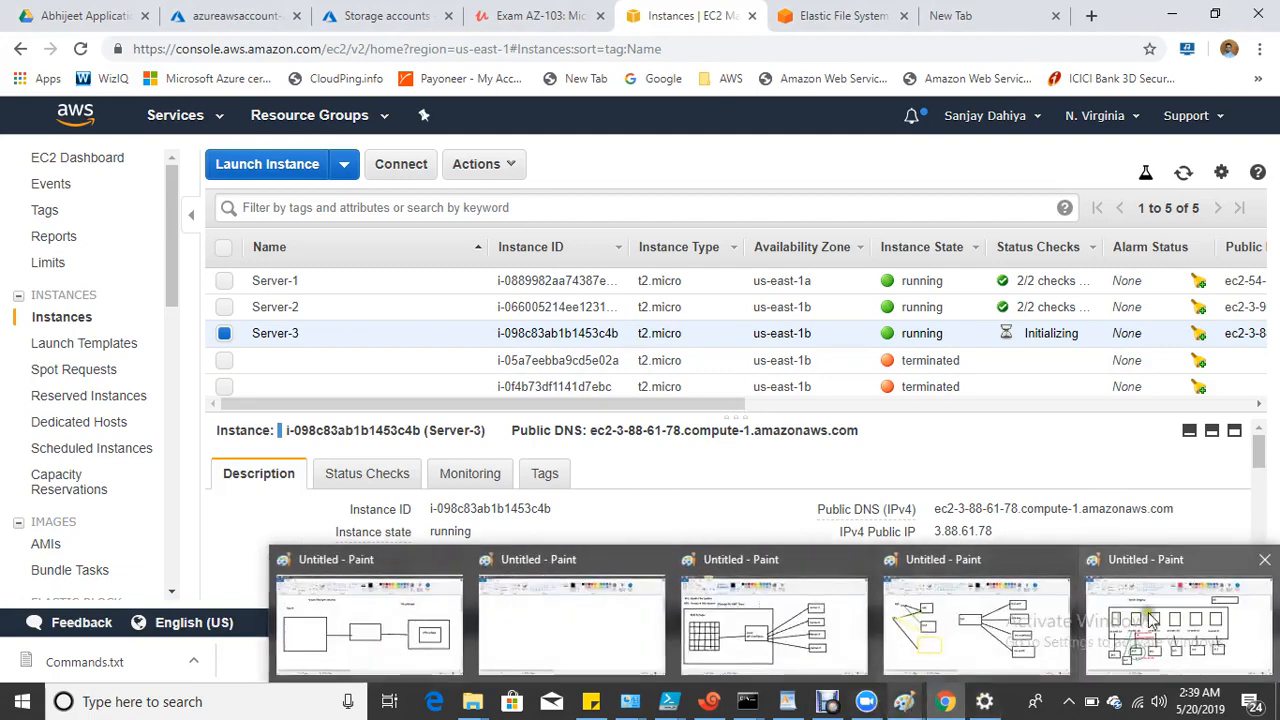
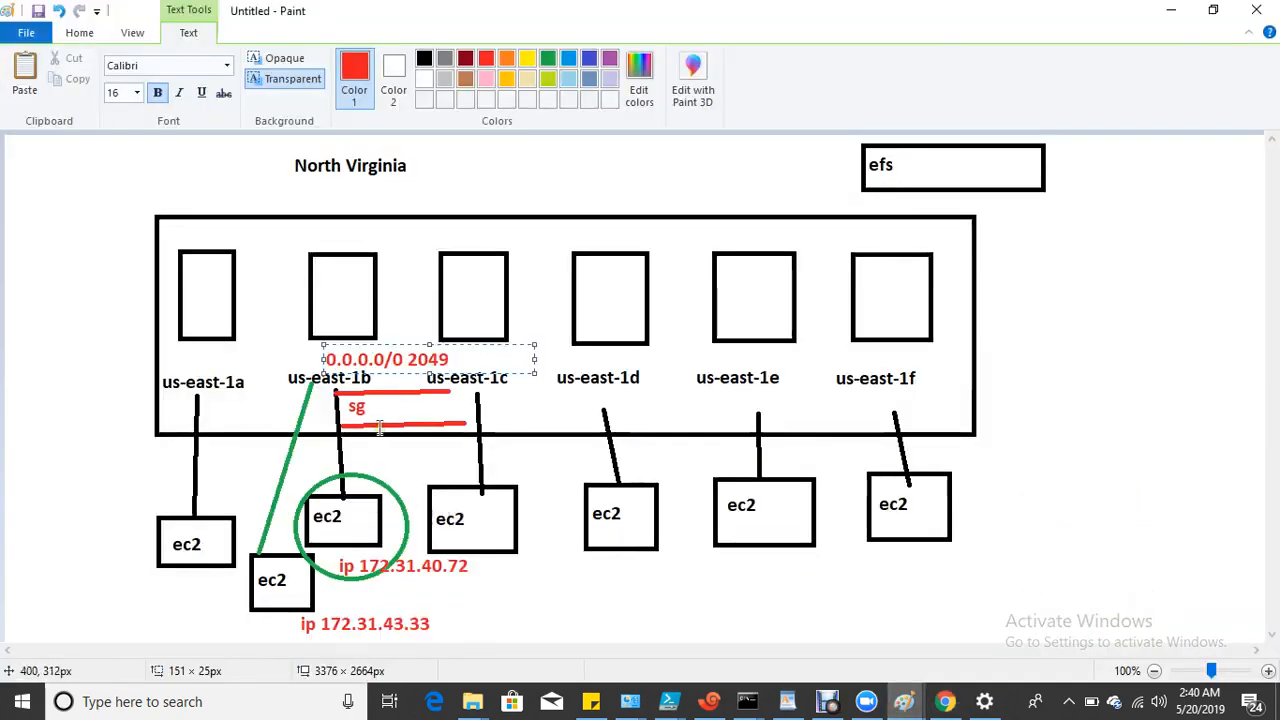
{"action": "key", "text": "BackSpace"}
{"action": "key", "text": "BackSpace"}
{"action": "key", "text": "BackSpace"}
{"action": "key", "text": "BackSpace"}
{"action": "key", "text": "BackSpace"}
{"action": "key", "text": "BackSpace"}
{"action": "key", "text": "BackSpace"}
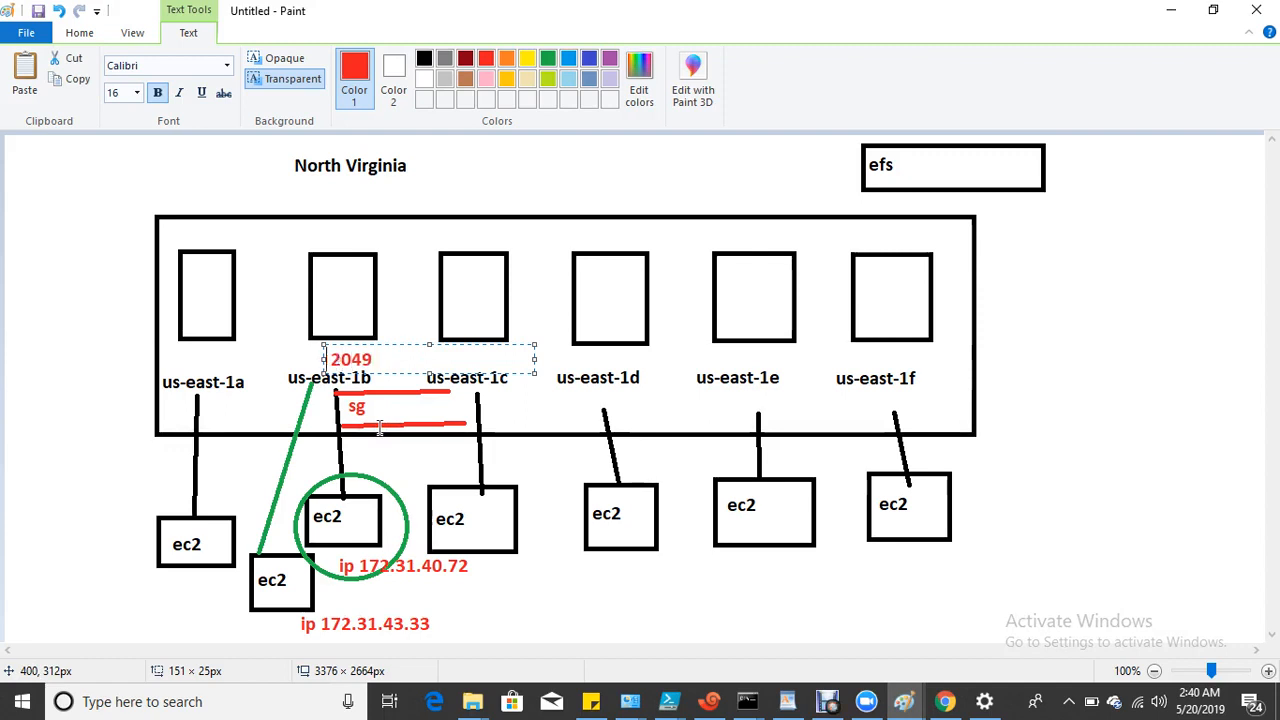
{"action": "type", "text": "172.31.40"}
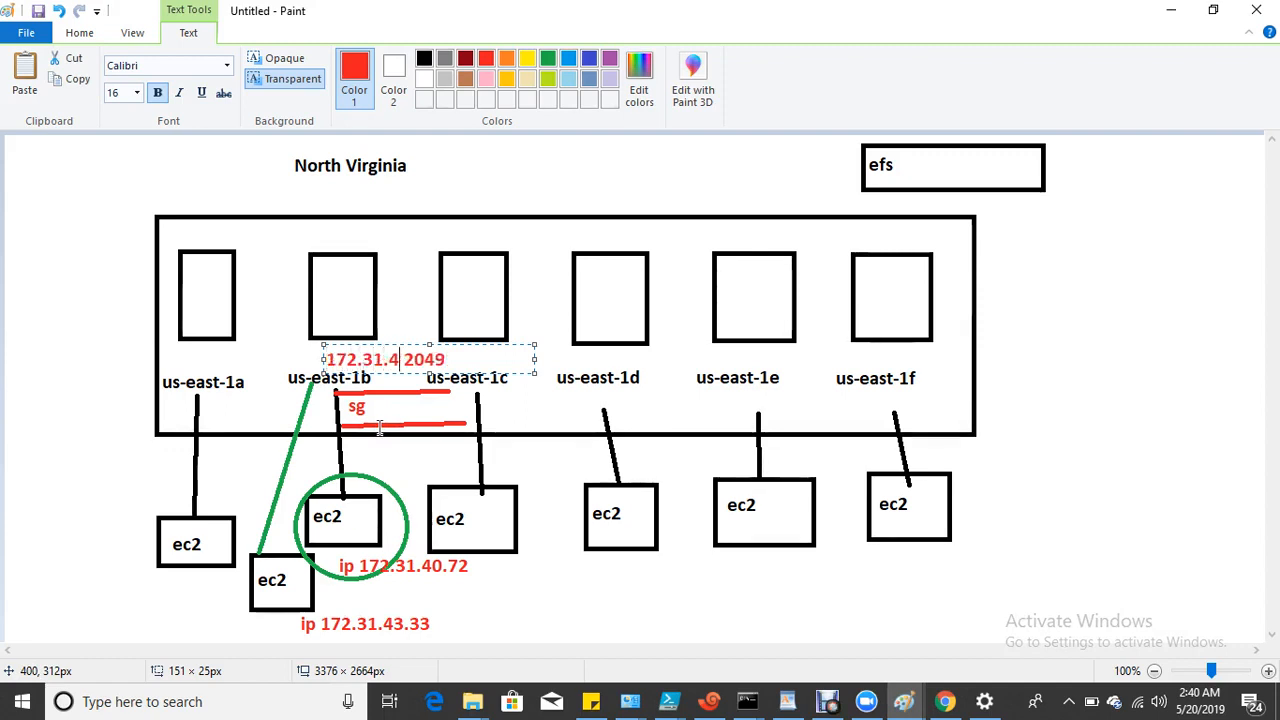
{"action": "type", "text": ".72"}
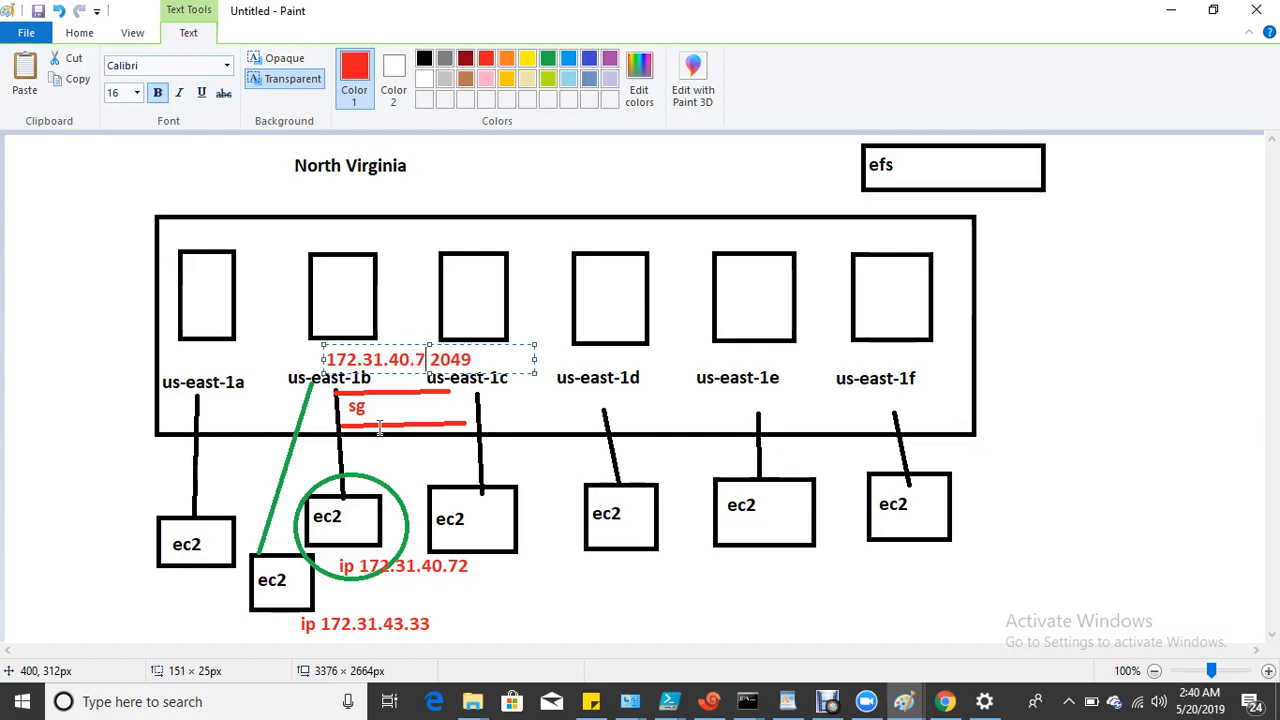
{"action": "type", "text": "/32"}
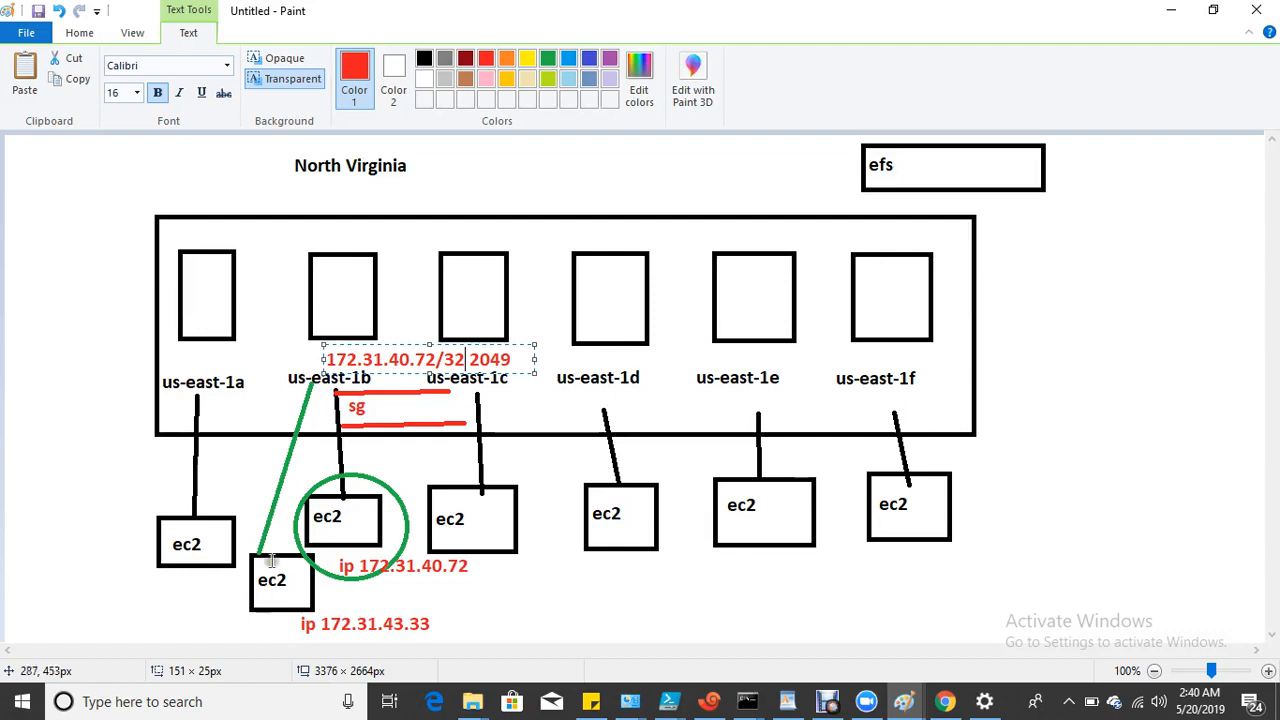
Switch to Chrome, cancel editing the EFS-SG inbound rules, and return to the Server-3 session in Xshell.
{"action": "left_click", "coordinate": [943, 703]}
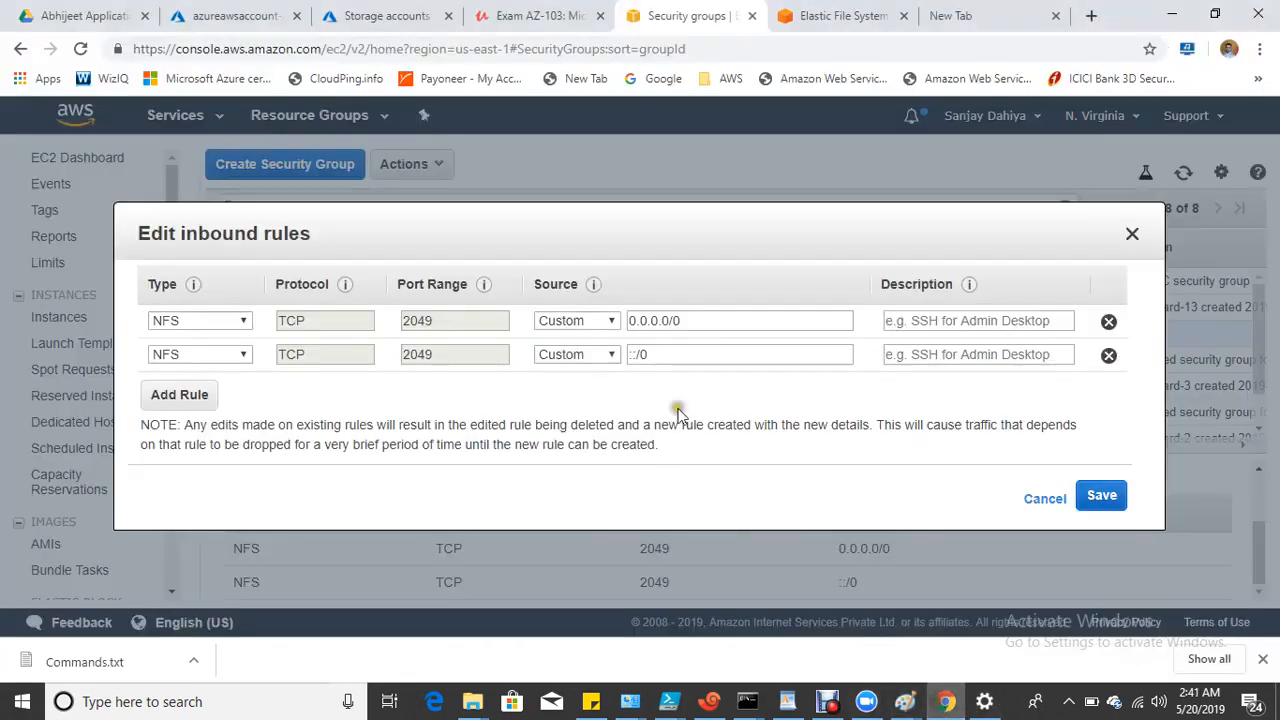
{"action": "left_click", "coordinate": [1035, 495]}
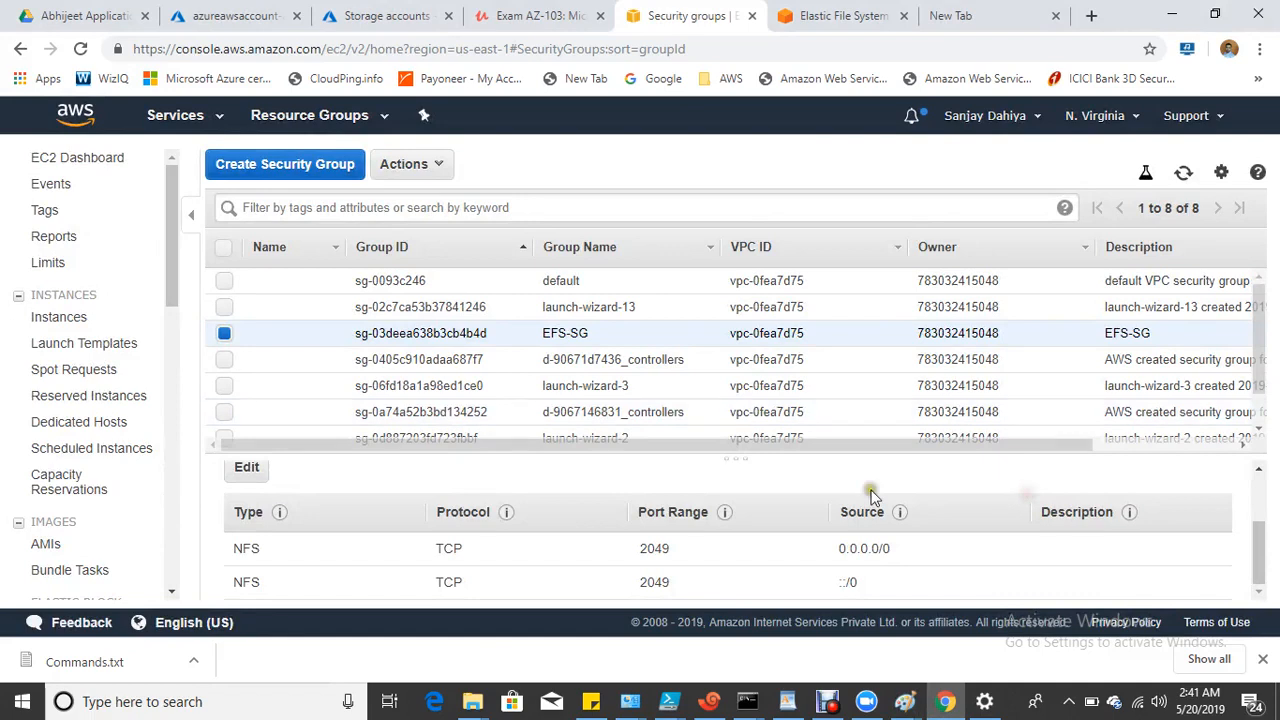
{"action": "left_click", "coordinate": [672, 703]}
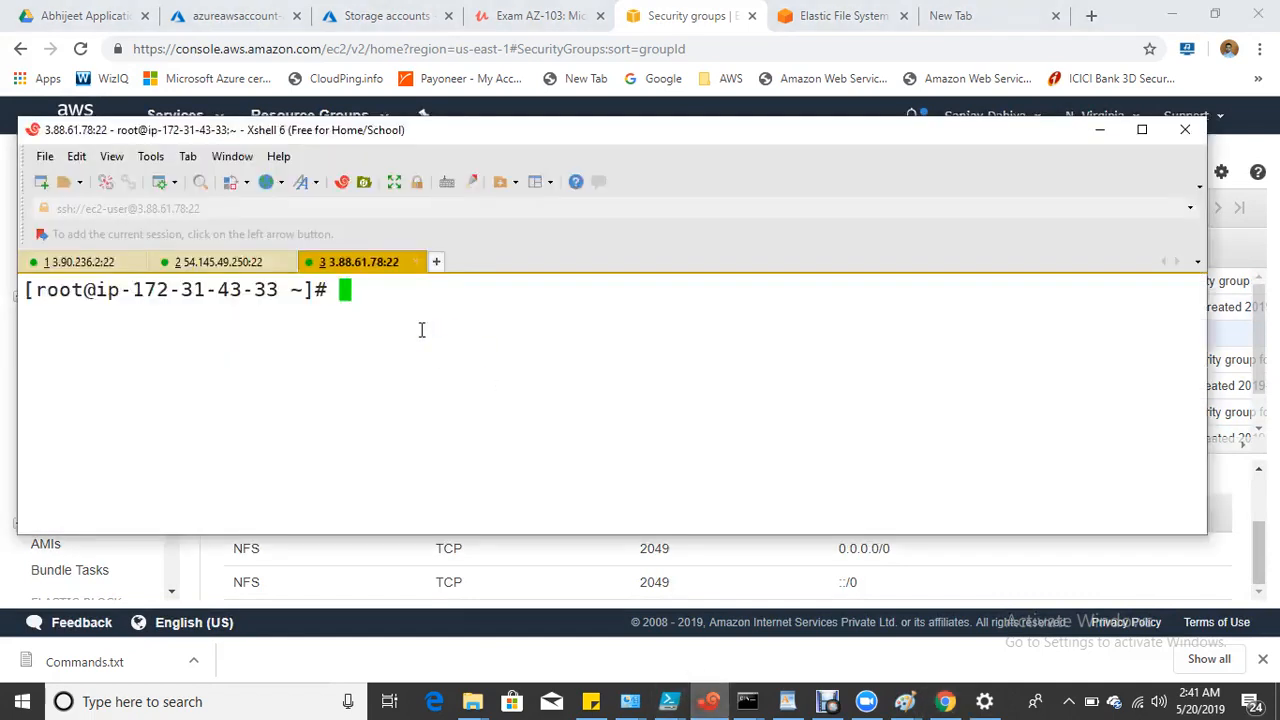
{"action": "key", "text": "Return"}
{"action": "key", "text": "Return"}
List the command history in the 54.145.49.250 session and find the EFS setup commands.
{"action": "left_click", "coordinate": [211, 266]}
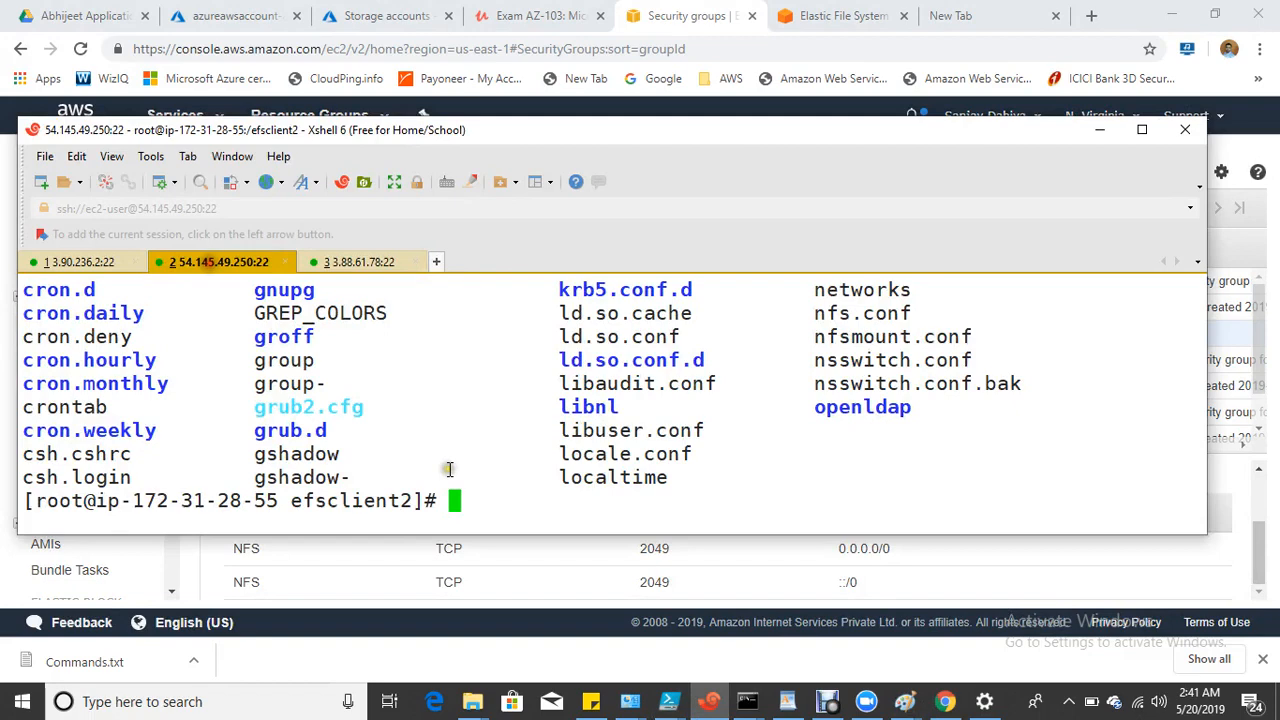
{"action": "type", "text": "history"}
{"action": "key", "text": "Return"}
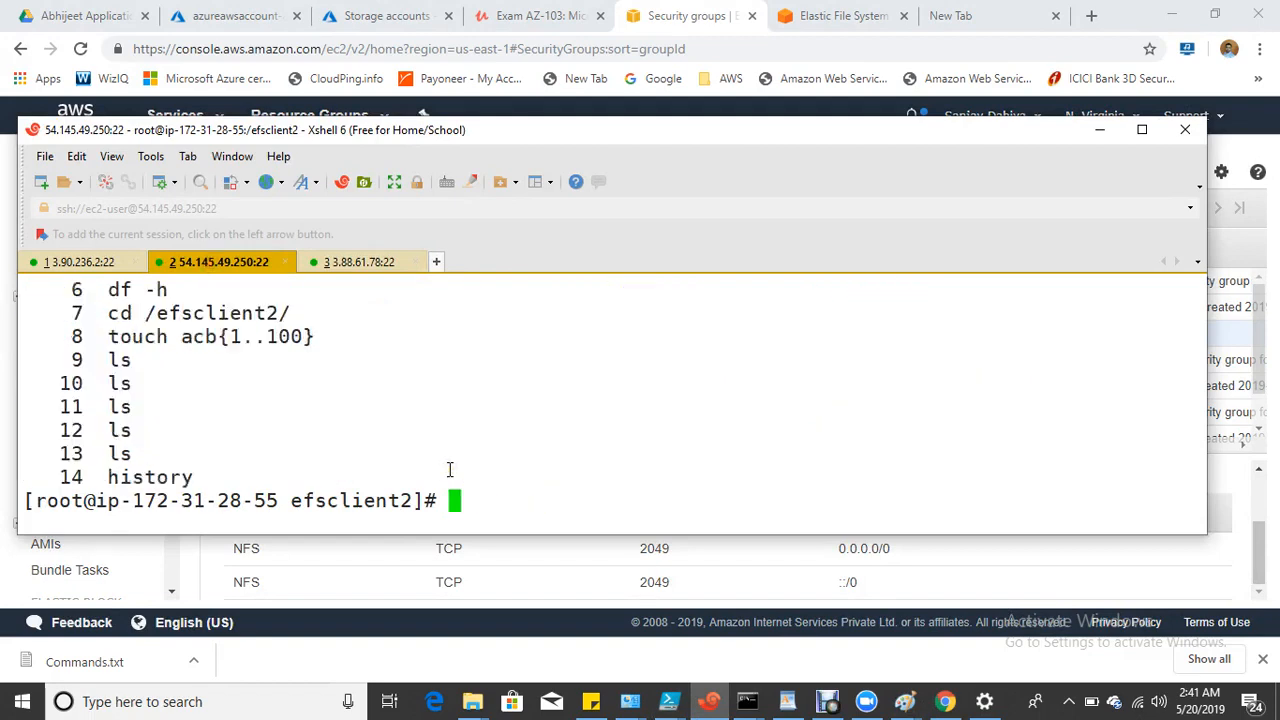
{"action": "scroll", "coordinate": [285, 488], "scroll_direction": "up", "scroll_amount": 5}
{"action": "scroll", "coordinate": [283, 470], "scroll_direction": "down", "scroll_amount": 3}
{"action": "scroll", "coordinate": [281, 461], "scroll_direction": "up", "scroll_amount": 2}
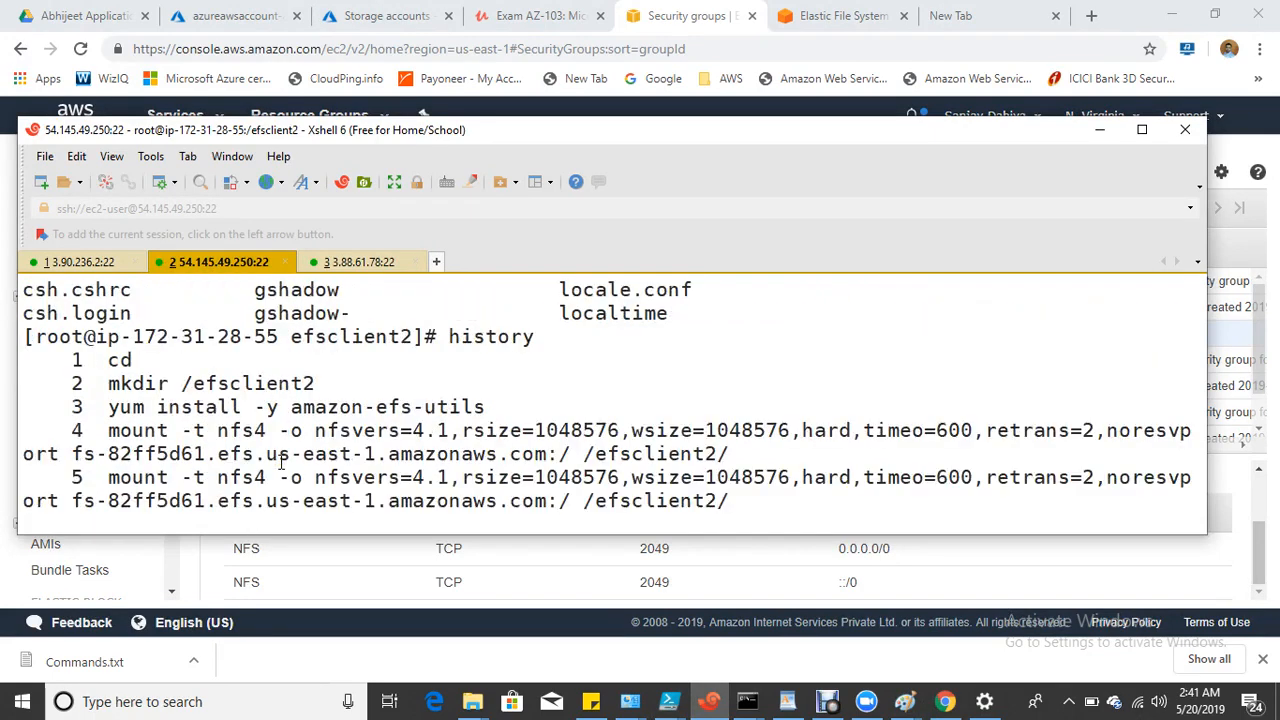
Select the mkdir /efsclient2 command in the history for copying and switch to the 3.88.61.78 session.
{"action": "left_click_drag", "start_coordinate": [114, 381], "coordinate": [310, 382]}
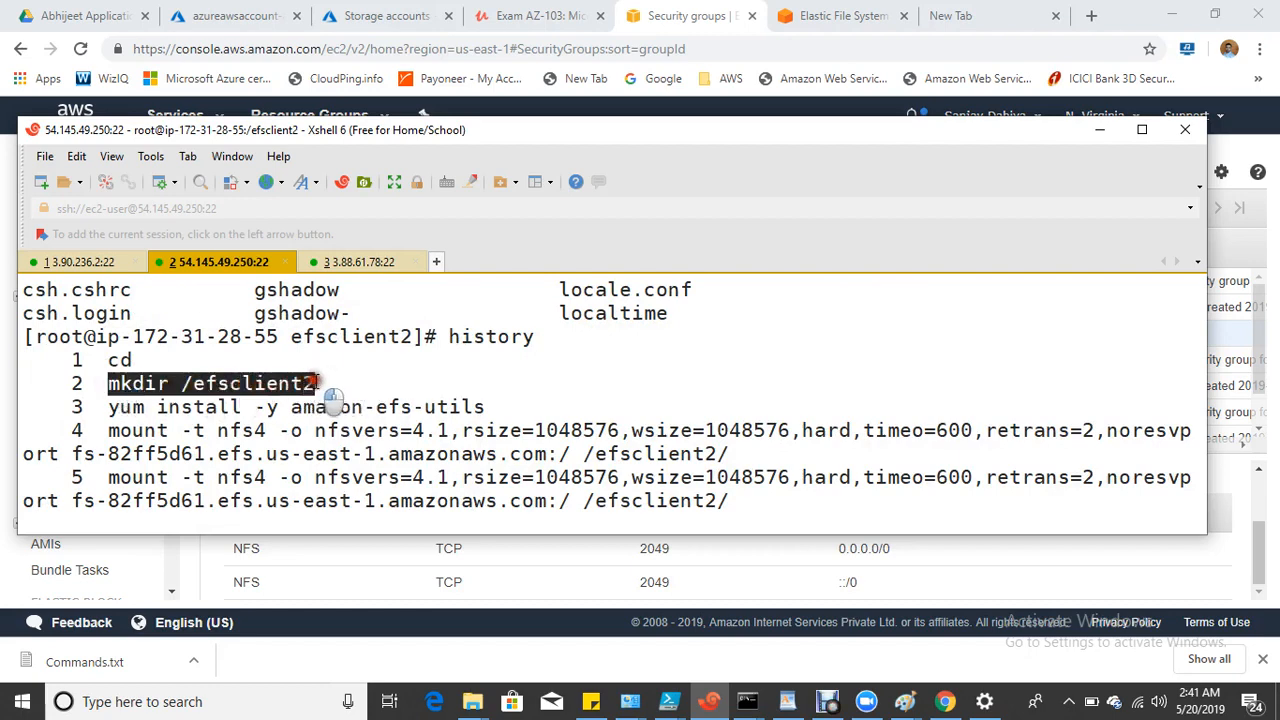
{"action": "key", "text": "ctrl+c"}
{"action": "left_click", "coordinate": [360, 265]}
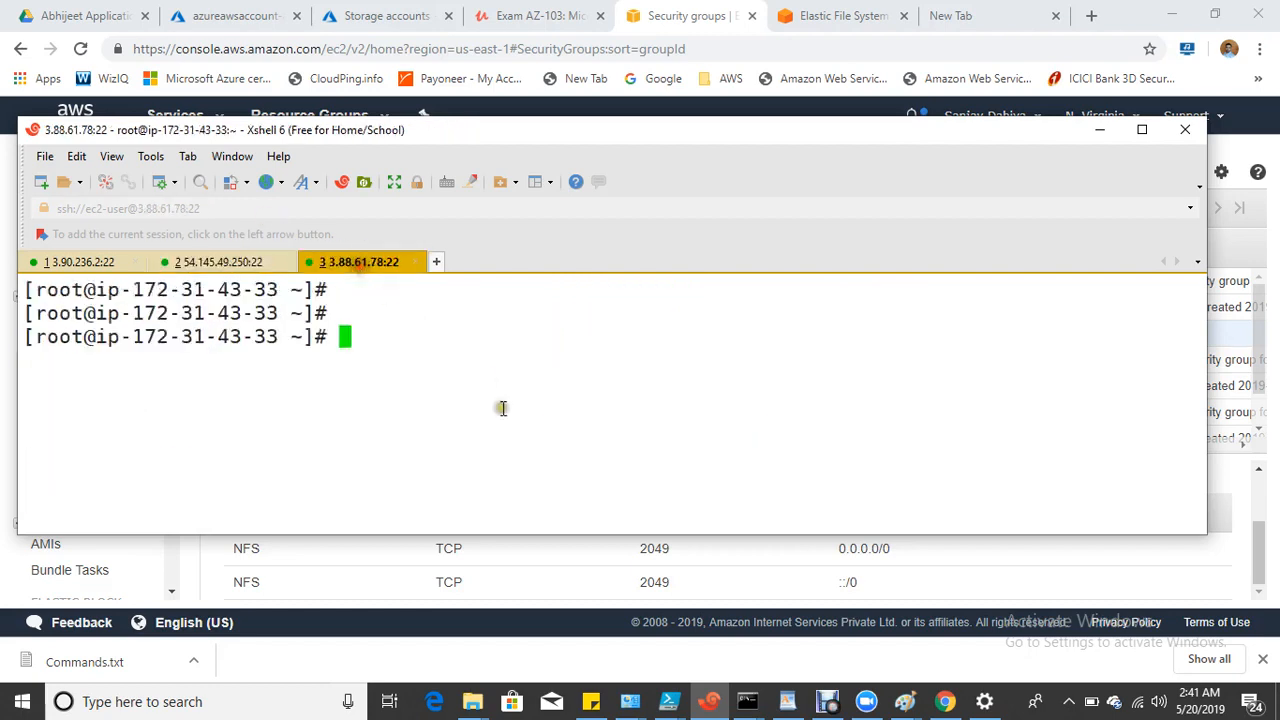
{"action": "right_click", "coordinate": [460, 368]}
{"action": "left_click", "coordinate": [500, 291]}
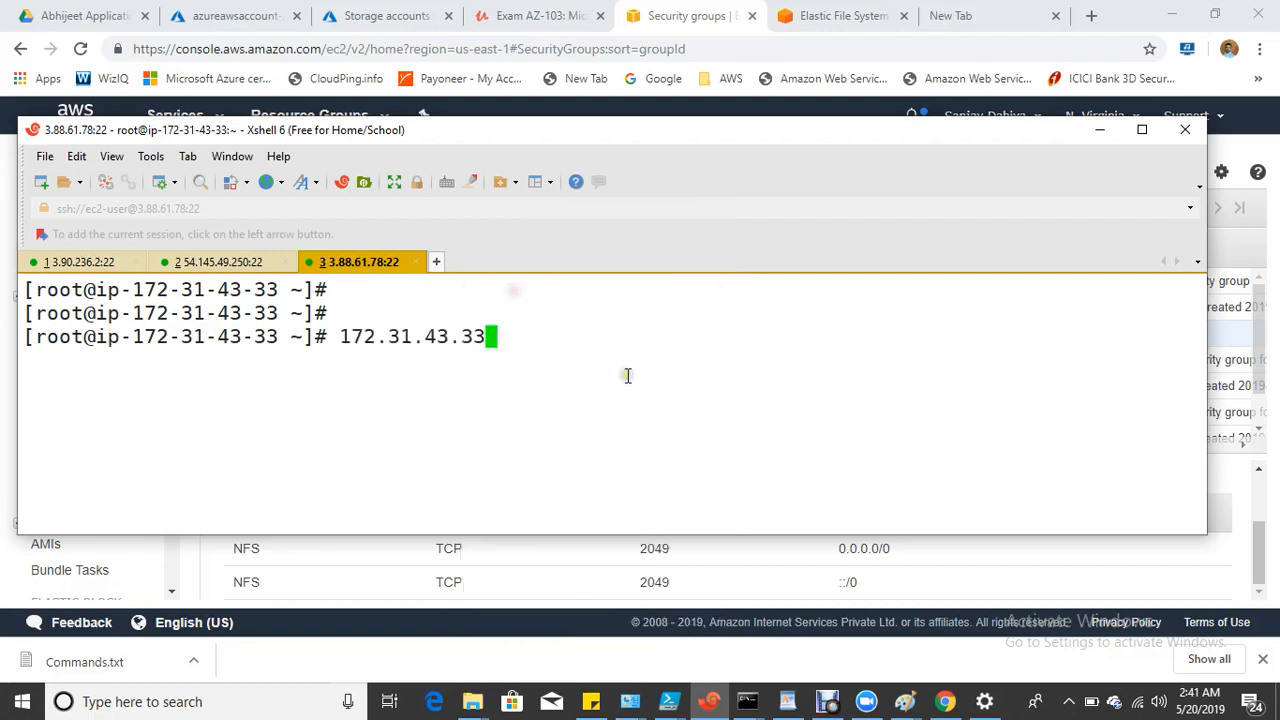
{"action": "key", "text": "BackSpace"}
{"action": "key", "text": "BackSpace"}
{"action": "key", "text": "BackSpace"}
{"action": "key", "text": "BackSpace"}
{"action": "key", "text": "BackSpace"}
{"action": "key", "text": "BackSpace"}
{"action": "key", "text": "BackSpace"}
{"action": "key", "text": "BackSpace"}
{"action": "key", "text": "BackSpace"}
{"action": "key", "text": "BackSpace"}
{"action": "key", "text": "BackSpace"}
Create the directory /efsclient-3 on Server-3.
{"action": "type", "text": "mkdir /e"}
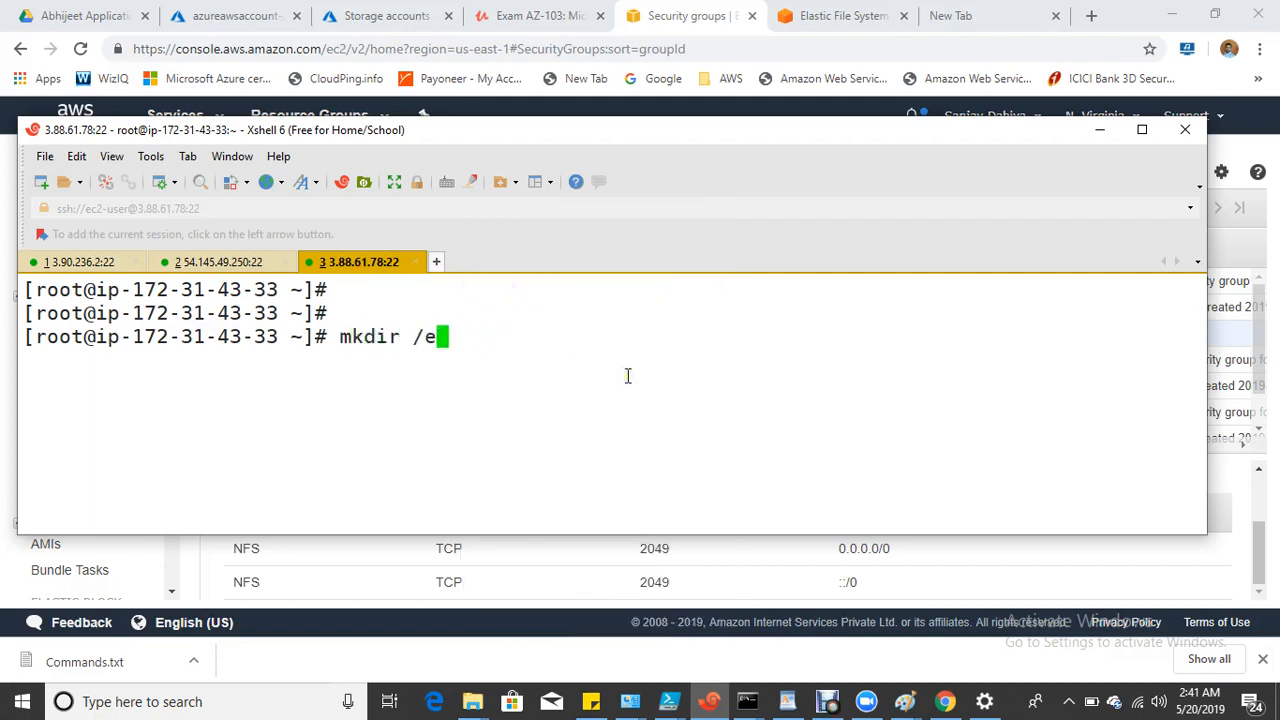
{"action": "type", "text": "fsclient-3"}
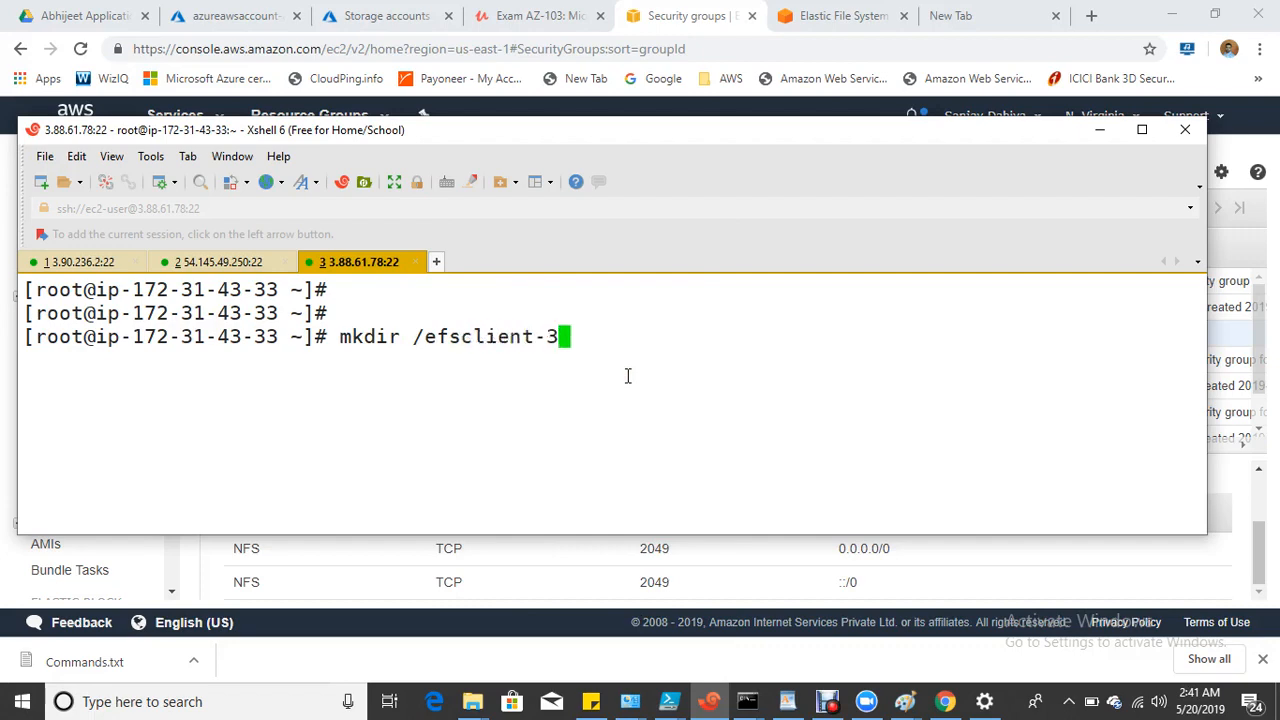
{"action": "key", "text": "Return"}
{"action": "key", "text": "Return"}
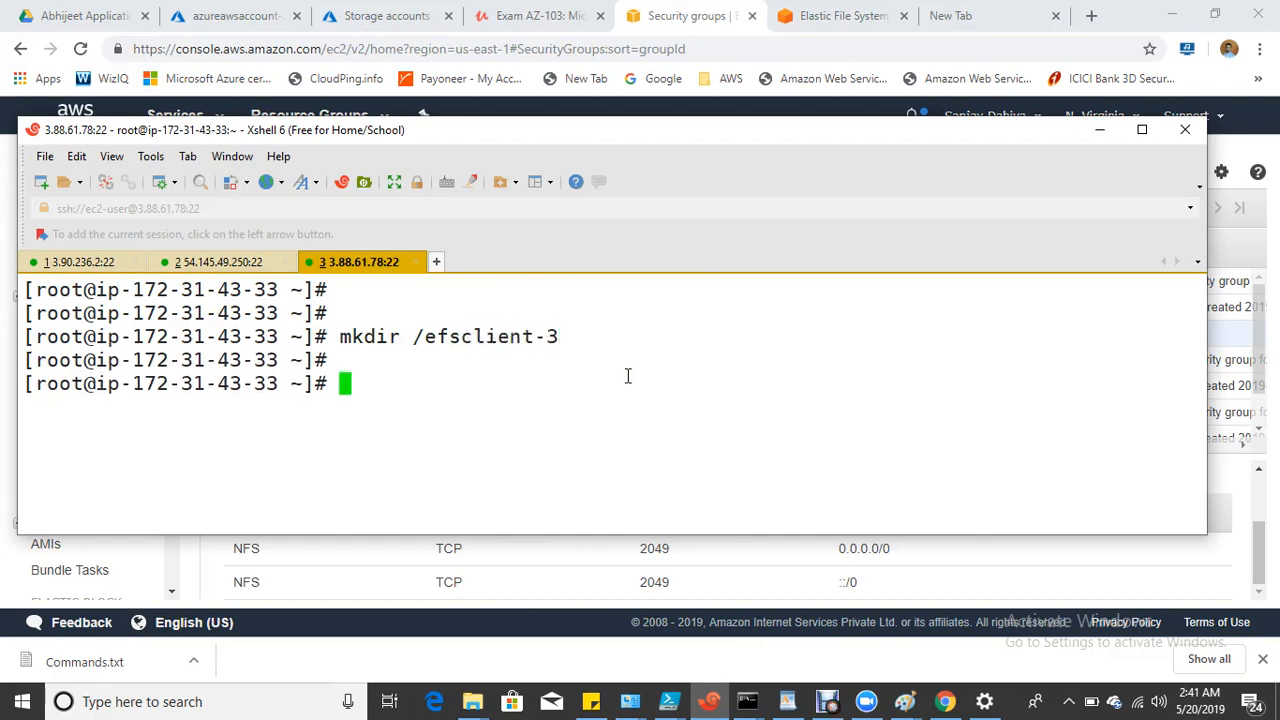
In the EFS console, open the EC2 mount instructions for the local VPC and copy the command yum install -y amazon-efs-utils.
{"action": "left_click", "coordinate": [840, 15]}
{"action": "scroll", "coordinate": [486, 429], "scroll_direction": "up", "scroll_amount": 1}
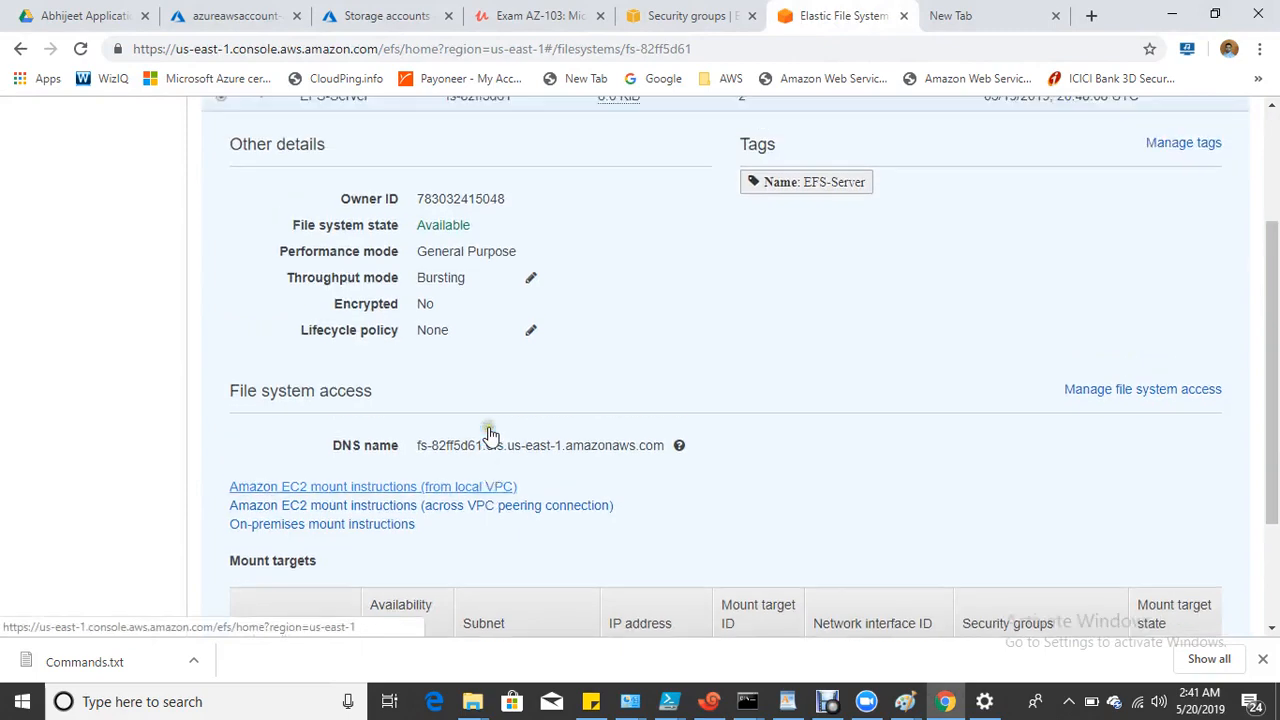
{"action": "scroll", "coordinate": [490, 435], "scroll_direction": "down", "scroll_amount": 2}
{"action": "scroll", "coordinate": [384, 388], "scroll_direction": "up", "scroll_amount": 1}
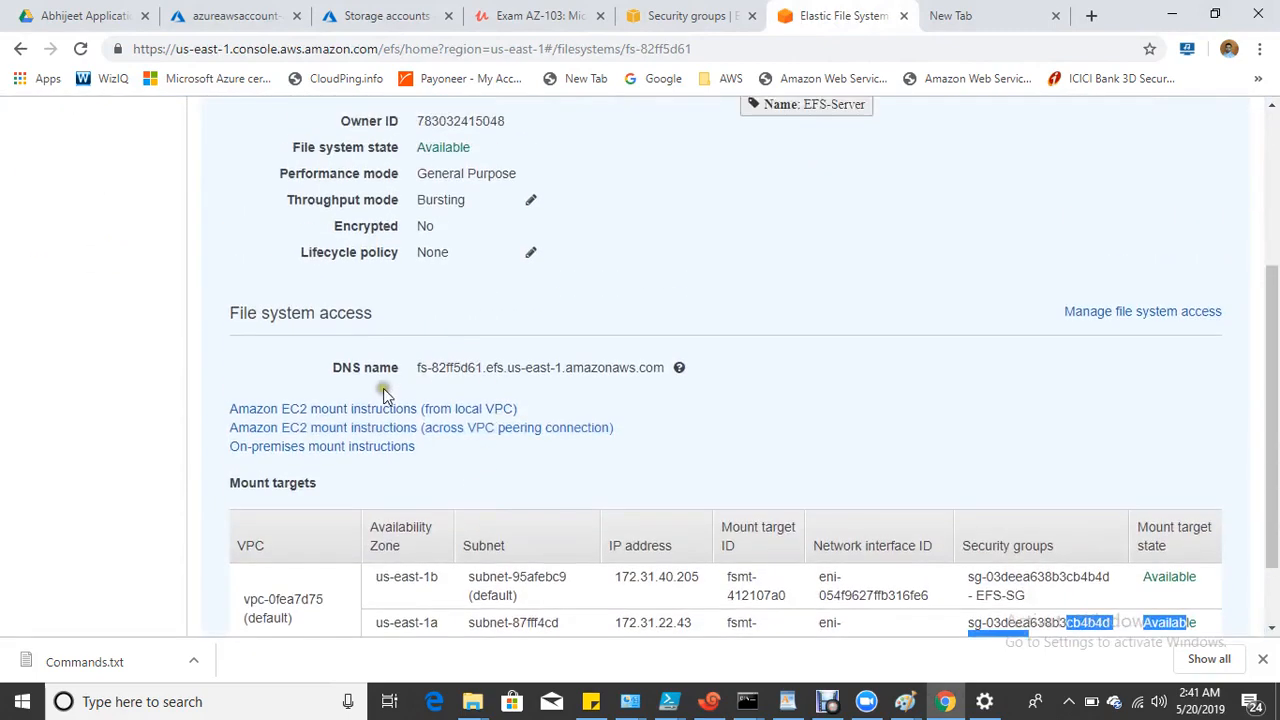
{"action": "left_click", "coordinate": [377, 411]}
{"action": "left_click_drag", "start_coordinate": [282, 391], "coordinate": [507, 395]}
{"action": "right_click", "coordinate": [494, 397]}
{"action": "left_click", "coordinate": [510, 409]}
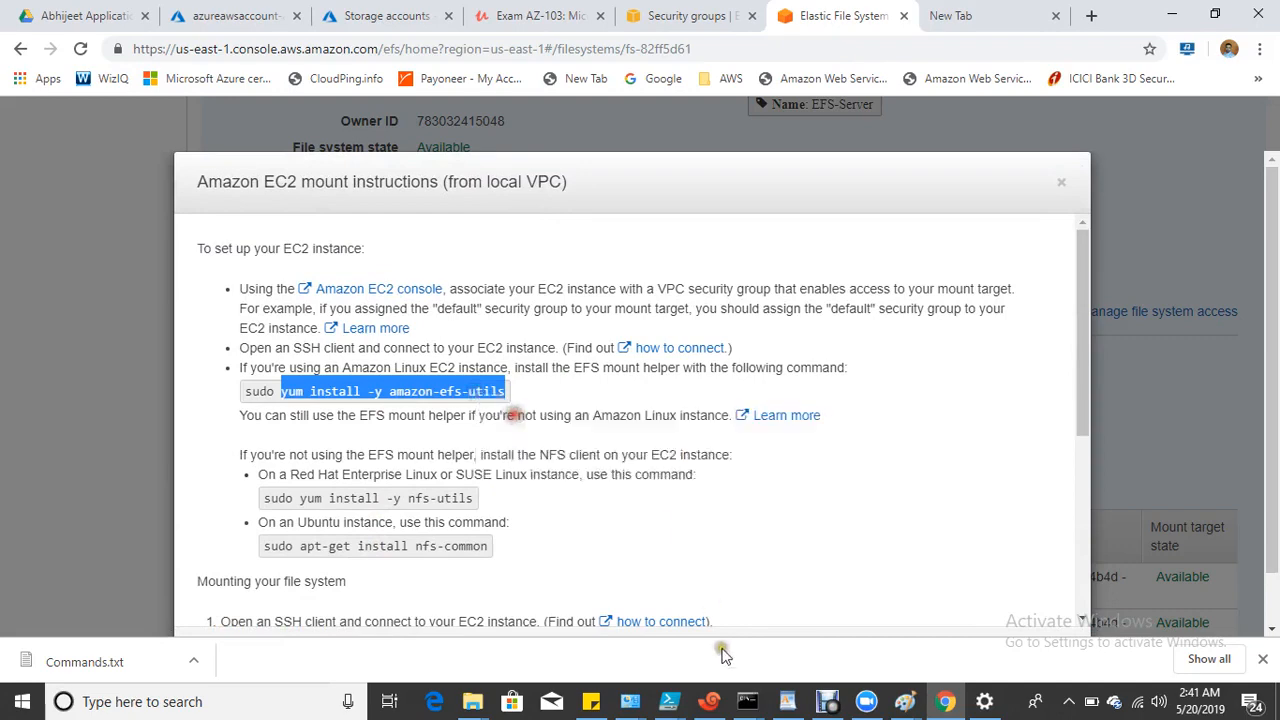
Switch to Xshell and run the copied yum install -y amazon-efs-utils command in the Server-3 session.
{"action": "left_click", "coordinate": [705, 705]}
{"action": "right_click", "coordinate": [535, 432]}
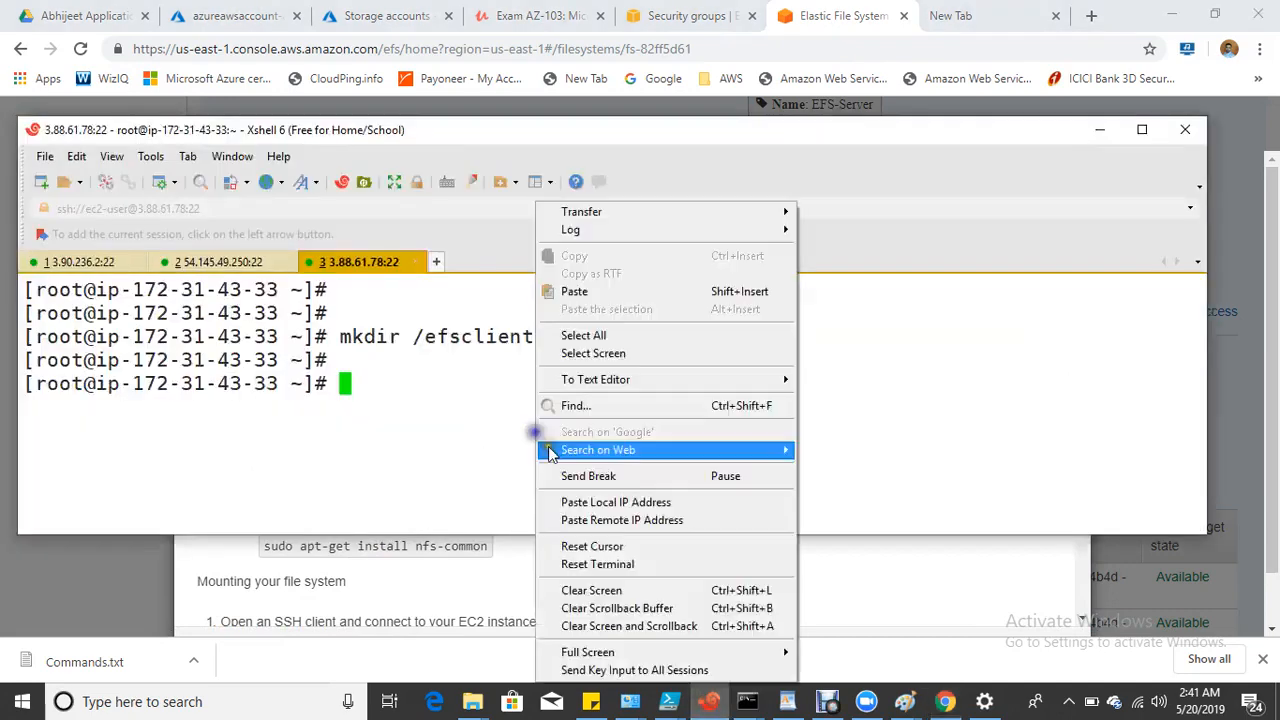
{"action": "left_click", "coordinate": [594, 296]}
{"action": "key", "text": "Return"}
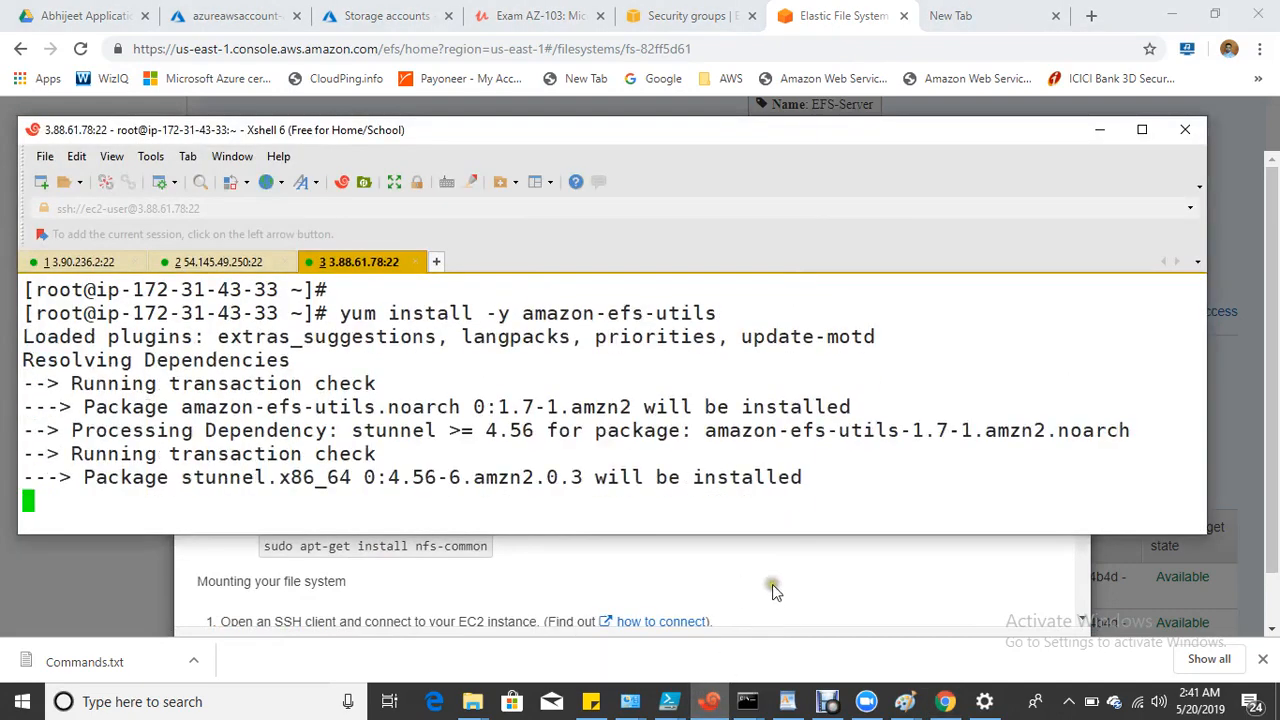
In Chrome's mount instructions, copy the NFS client mount command without sudo and without the final efs directory.
{"action": "left_click", "coordinate": [766, 585]}
{"action": "scroll", "coordinate": [763, 583], "scroll_direction": "down", "scroll_amount": 4}
{"action": "left_click_drag", "start_coordinate": [286, 505], "coordinate": [513, 535]}
{"action": "right_click", "coordinate": [502, 537]}
{"action": "left_click", "coordinate": [515, 544]}
Return to the Server-3 session in Xshell and mount the EFS file system on /efsclient-3/ with the copied NFS command.
{"action": "left_click", "coordinate": [708, 701]}
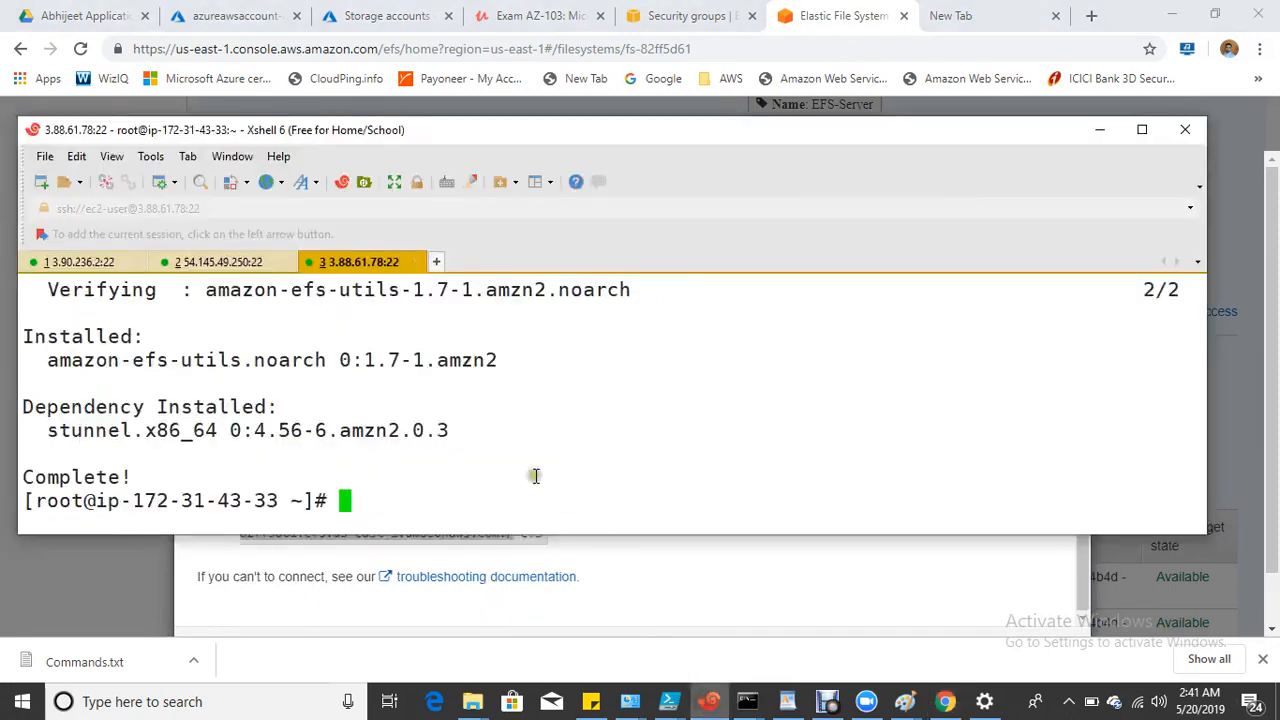
{"action": "right_click", "coordinate": [535, 476]}
{"action": "left_click", "coordinate": [615, 289]}
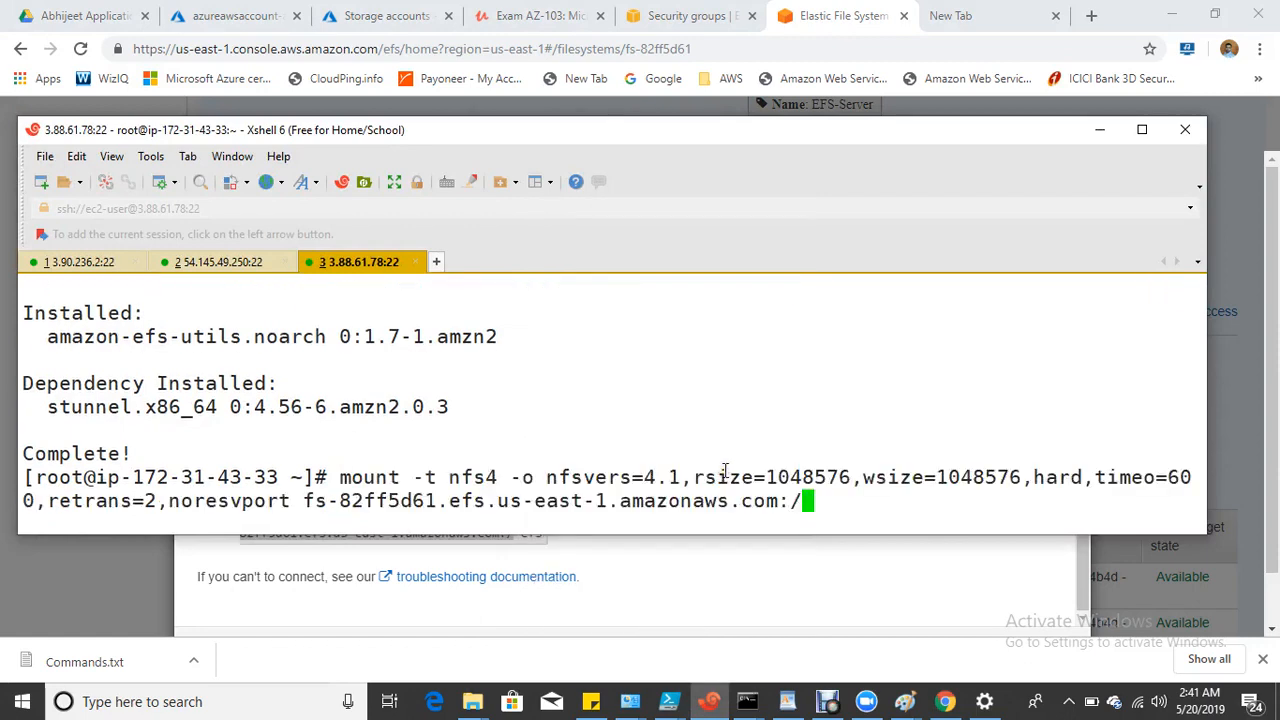
{"action": "type", "text": "/efsclient-3/"}
{"action": "key", "text": "Return"}
List the mounted file systems with df -h and check the entry for /efsclient-3.
{"action": "type", "text": "df -h"}
{"action": "key", "text": "Return"}
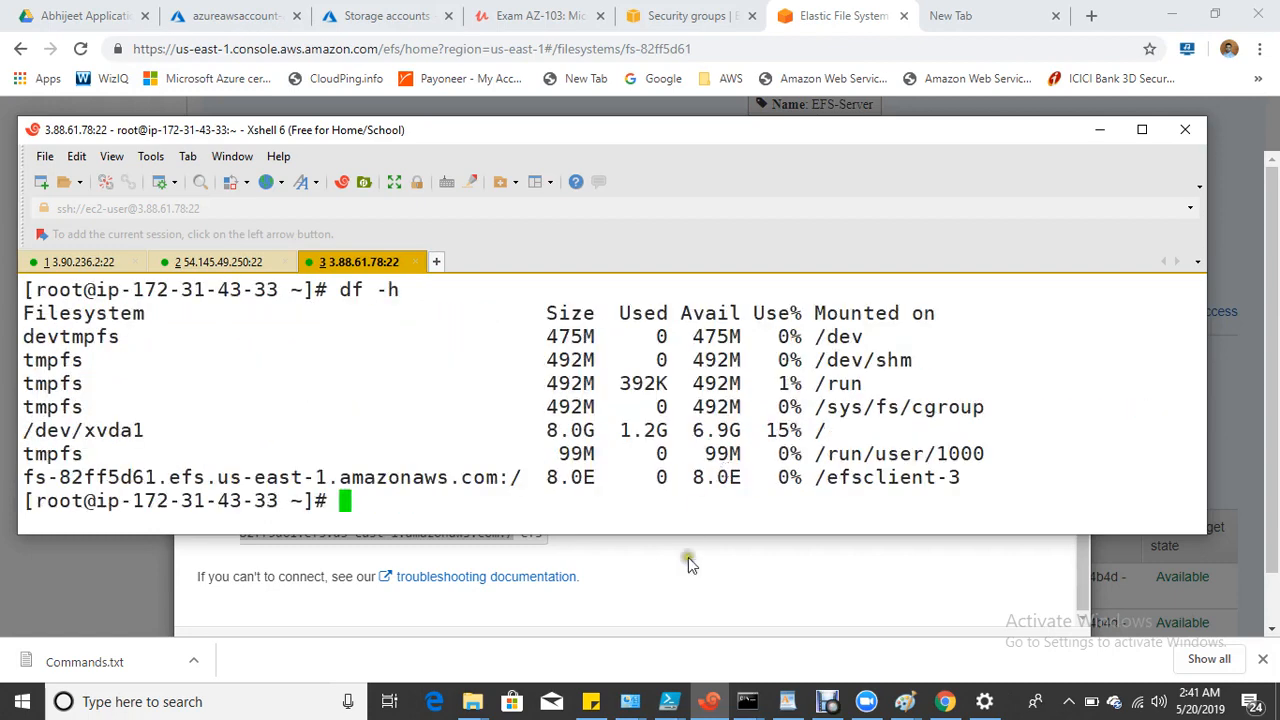
{"action": "left_click_drag", "start_coordinate": [612, 486], "coordinate": [925, 468]}
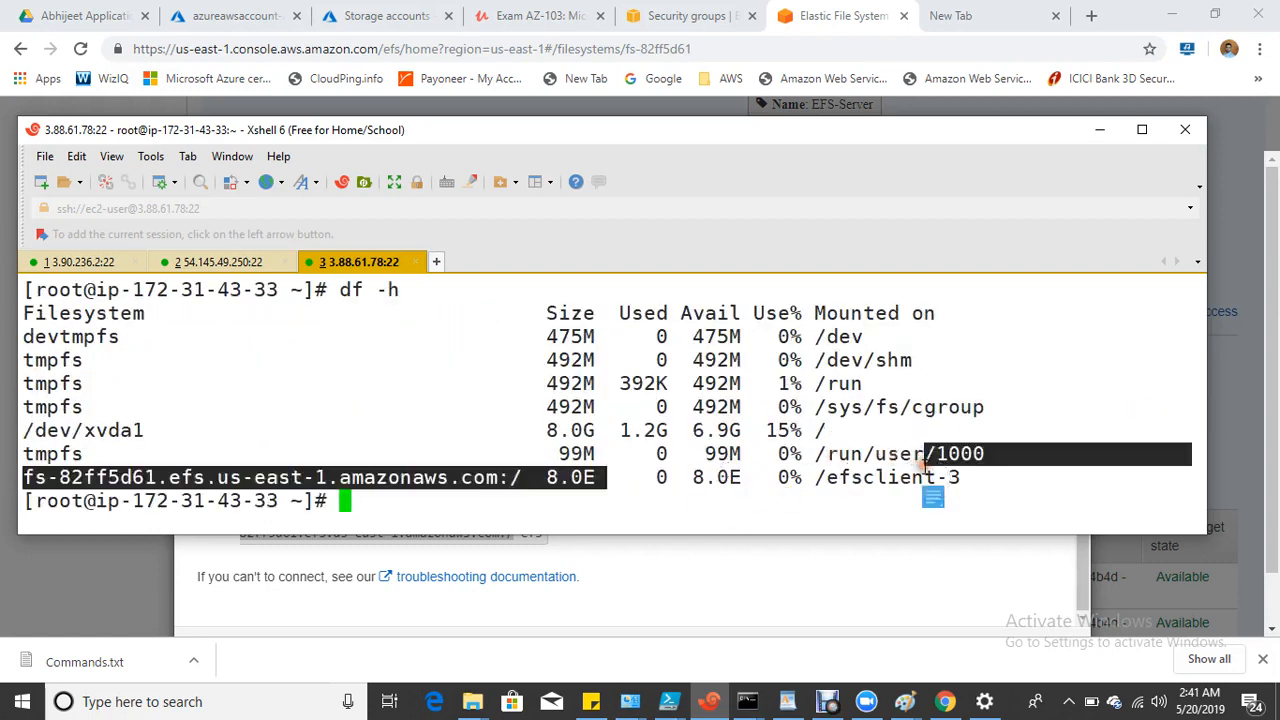
{"action": "left_click", "coordinate": [927, 467]}
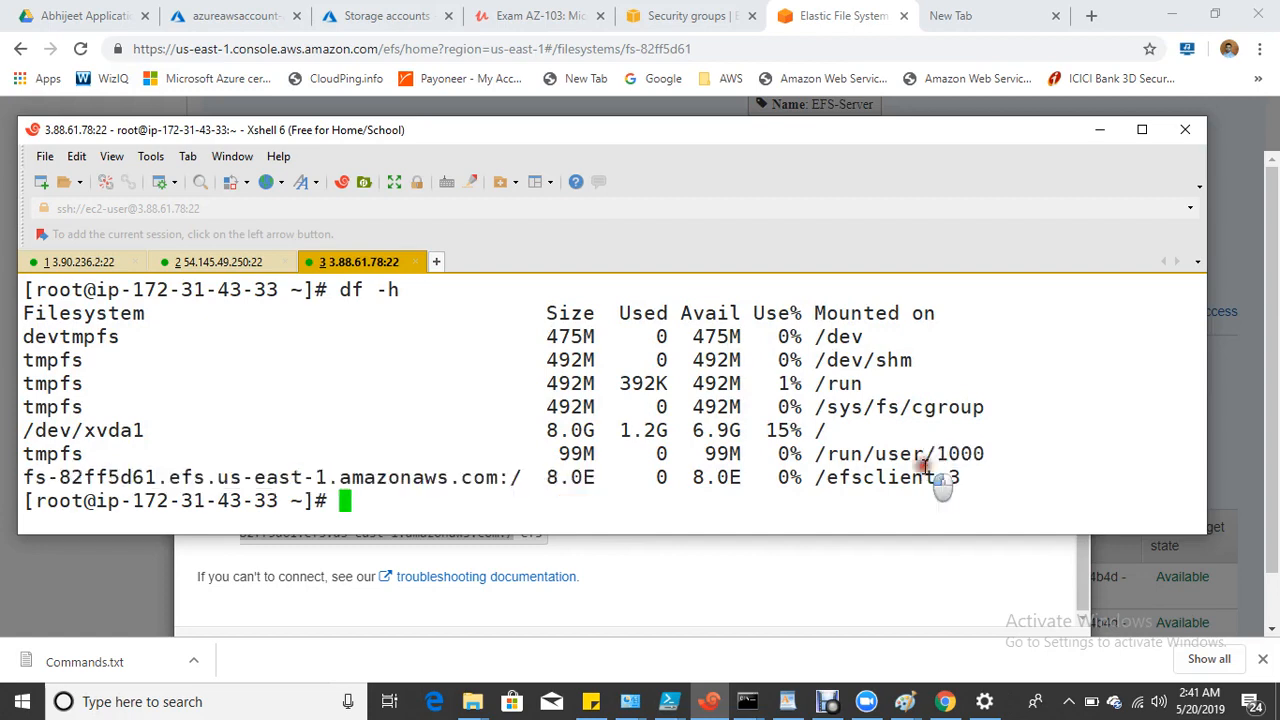
Unmount /efsclient-3/ on Server-3.
{"action": "type", "text": "umount"}
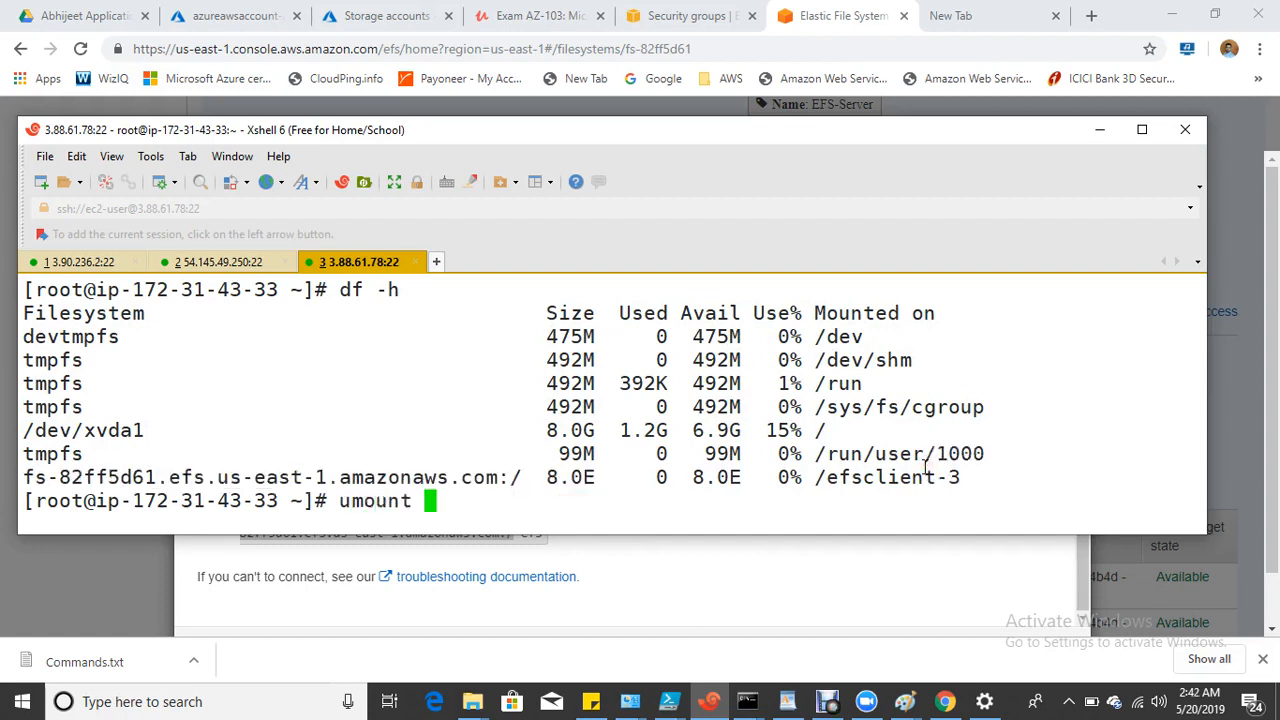
{"action": "type", "text": " /ef"}
{"action": "key", "text": "Tab"}
{"action": "key", "text": "Return"}
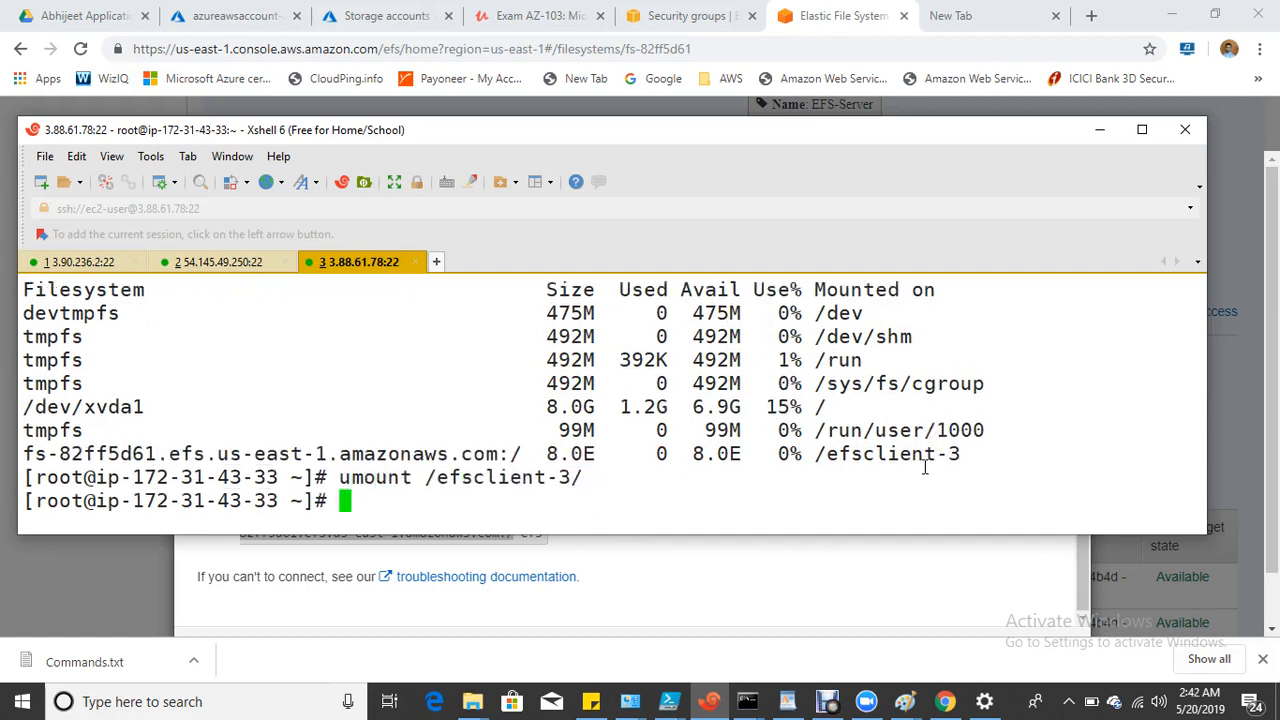
{"action": "key", "text": "Return"}
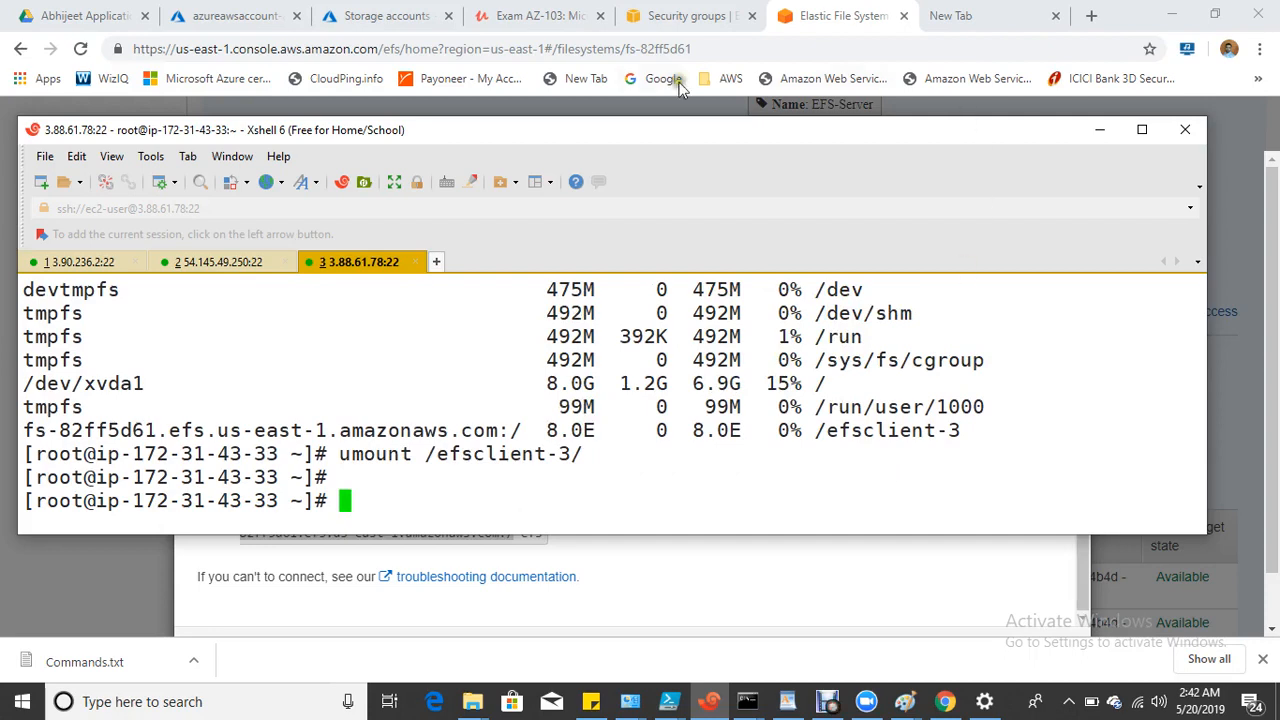
Switch to the Paint diagram and examine the IP address of the circled EC2 instance in us-east-1b.
{"action": "left_click", "coordinate": [905, 701]}
{"action": "left_click", "coordinate": [1076, 608]}
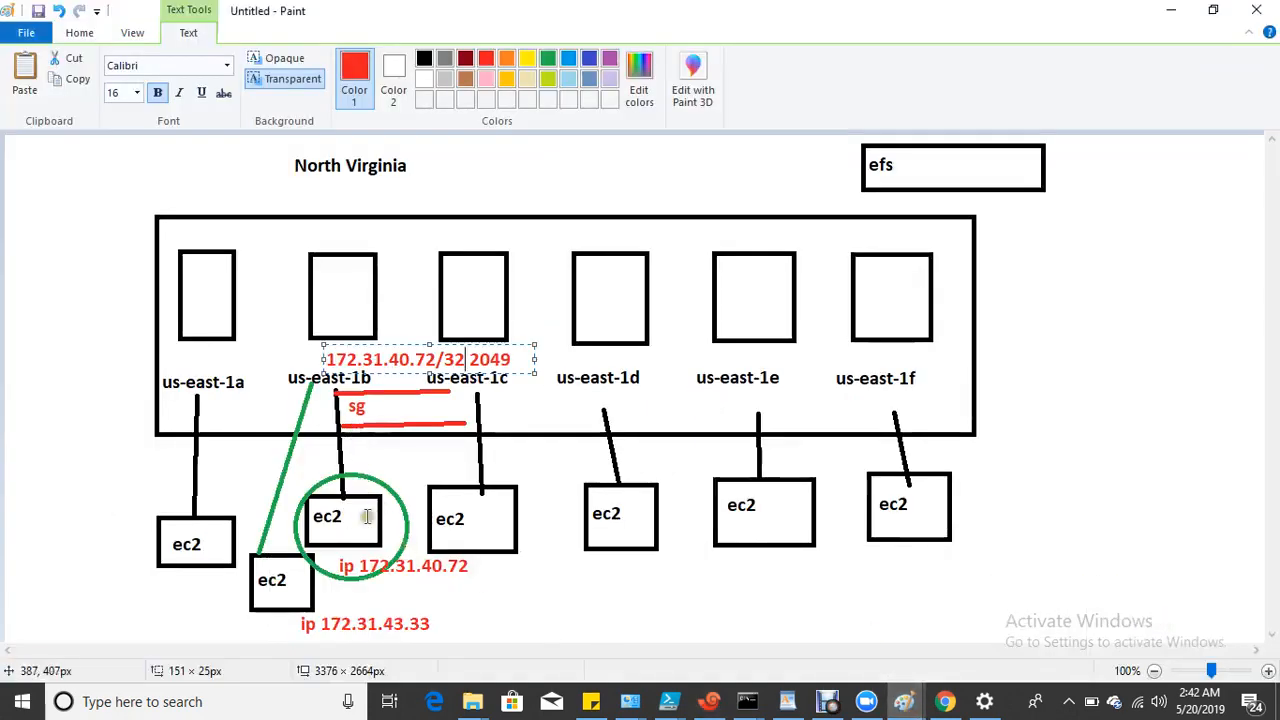
{"action": "left_click_drag", "start_coordinate": [362, 567], "coordinate": [462, 567]}
Switch to Chrome, edit the inbound rules of the EFS-SG security group, and remove the NFS rule with source ::/0.
{"action": "left_click", "coordinate": [944, 701]}
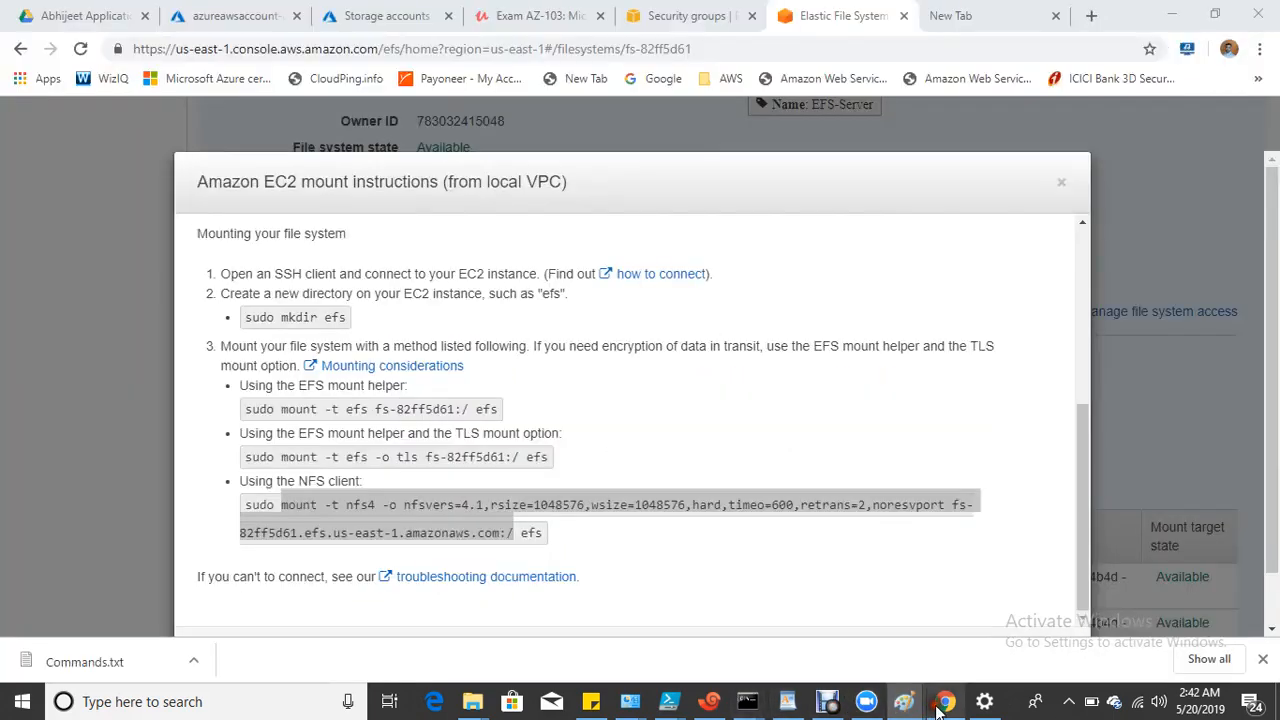
{"action": "left_click", "coordinate": [622, 14]}
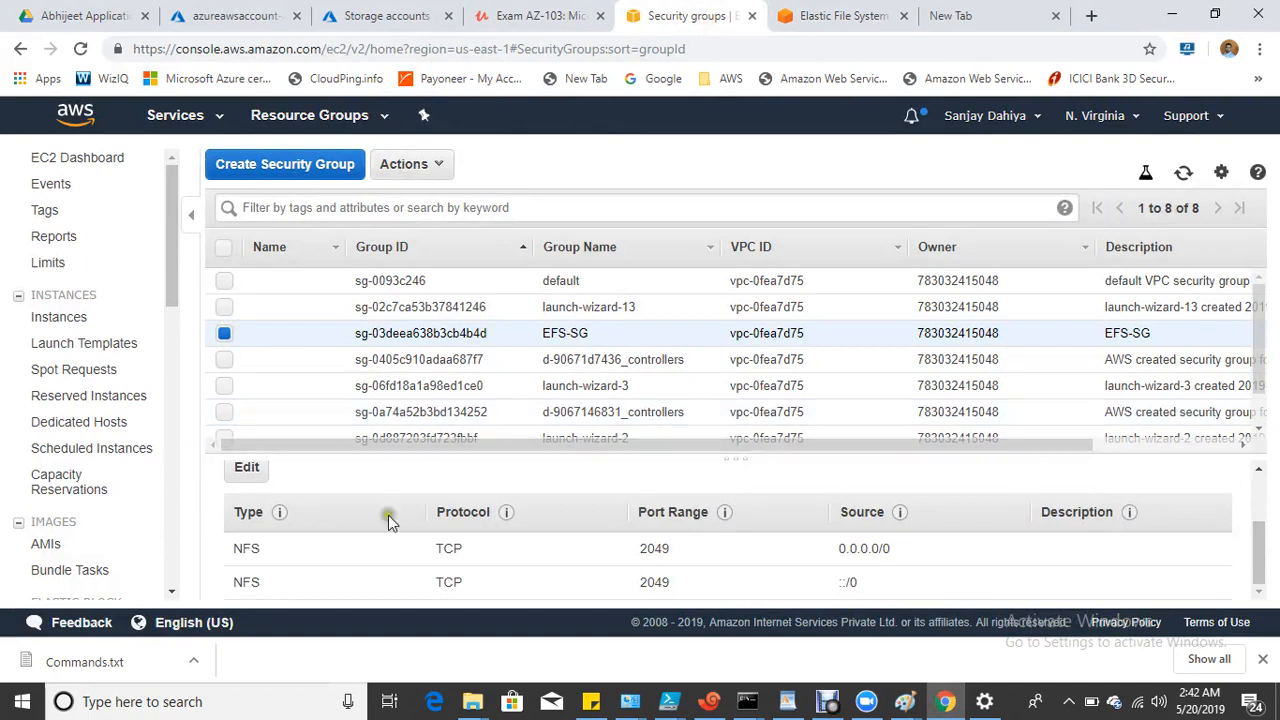
{"action": "left_click", "coordinate": [251, 466]}
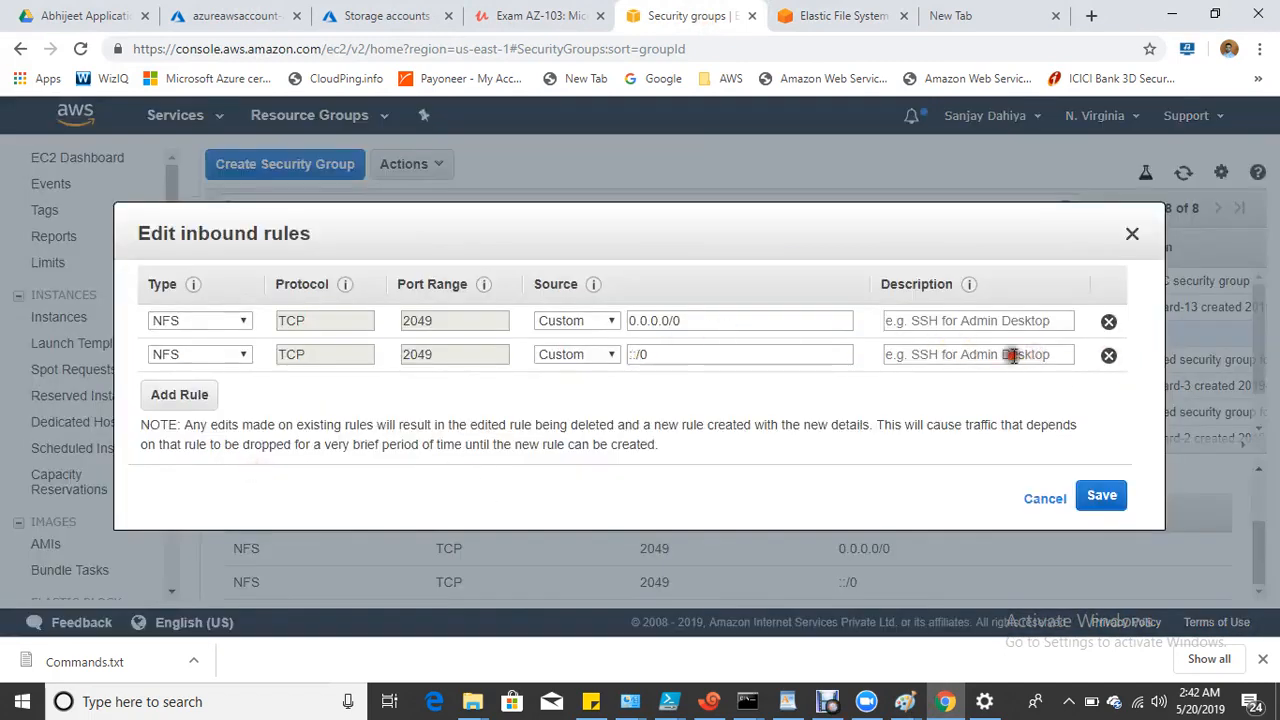
{"action": "left_click", "coordinate": [1105, 357]}
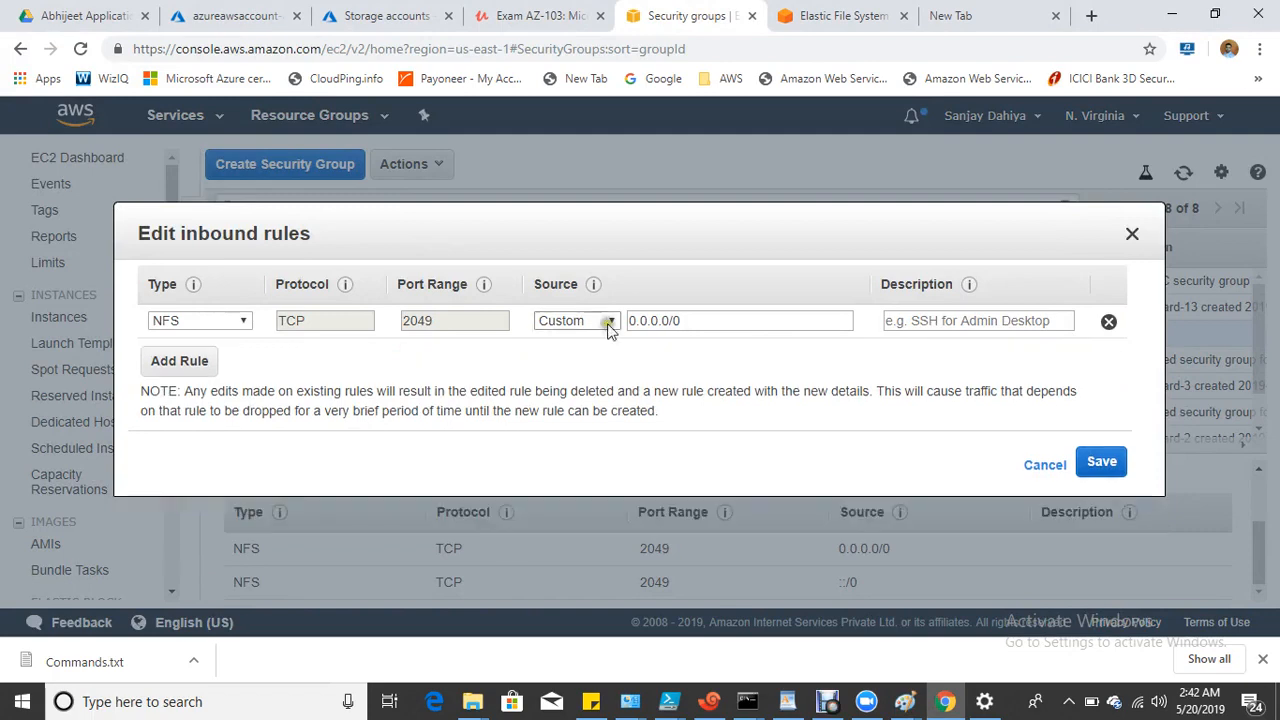
{"action": "left_click_drag", "start_coordinate": [716, 322], "coordinate": [522, 327]}
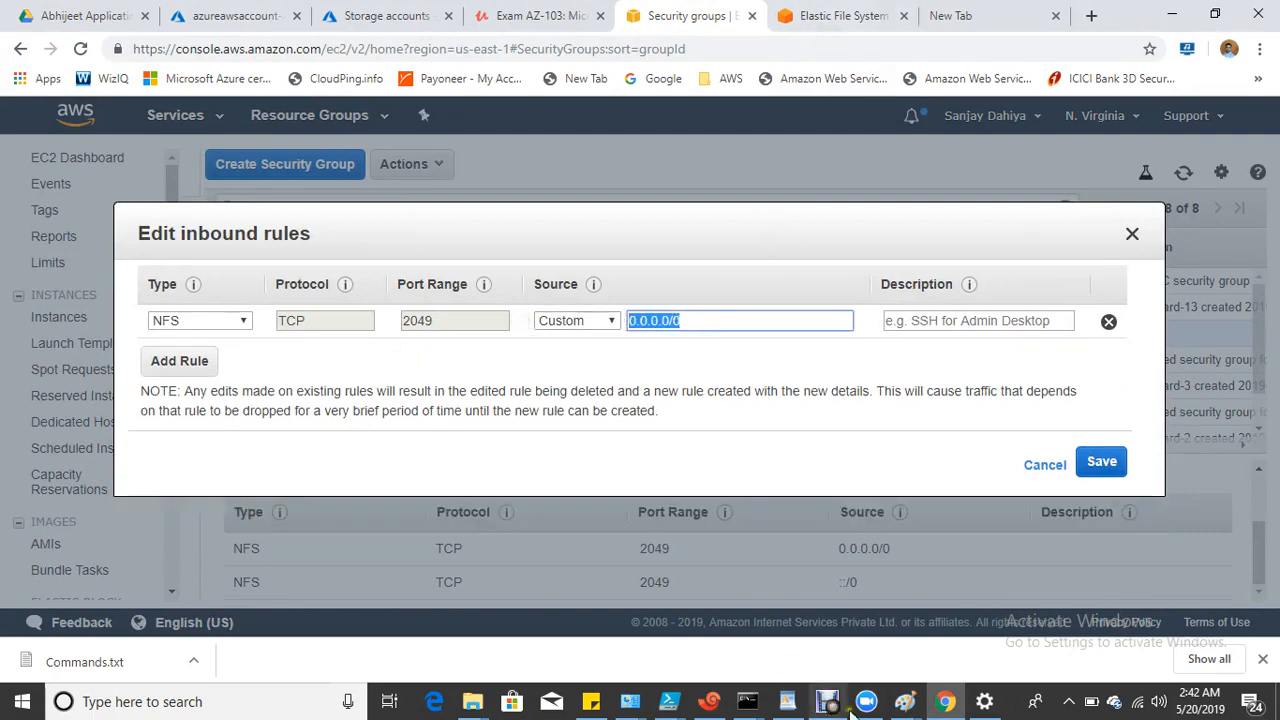
{"action": "left_click", "coordinate": [904, 701]}
{"action": "left_click", "coordinate": [1107, 565]}
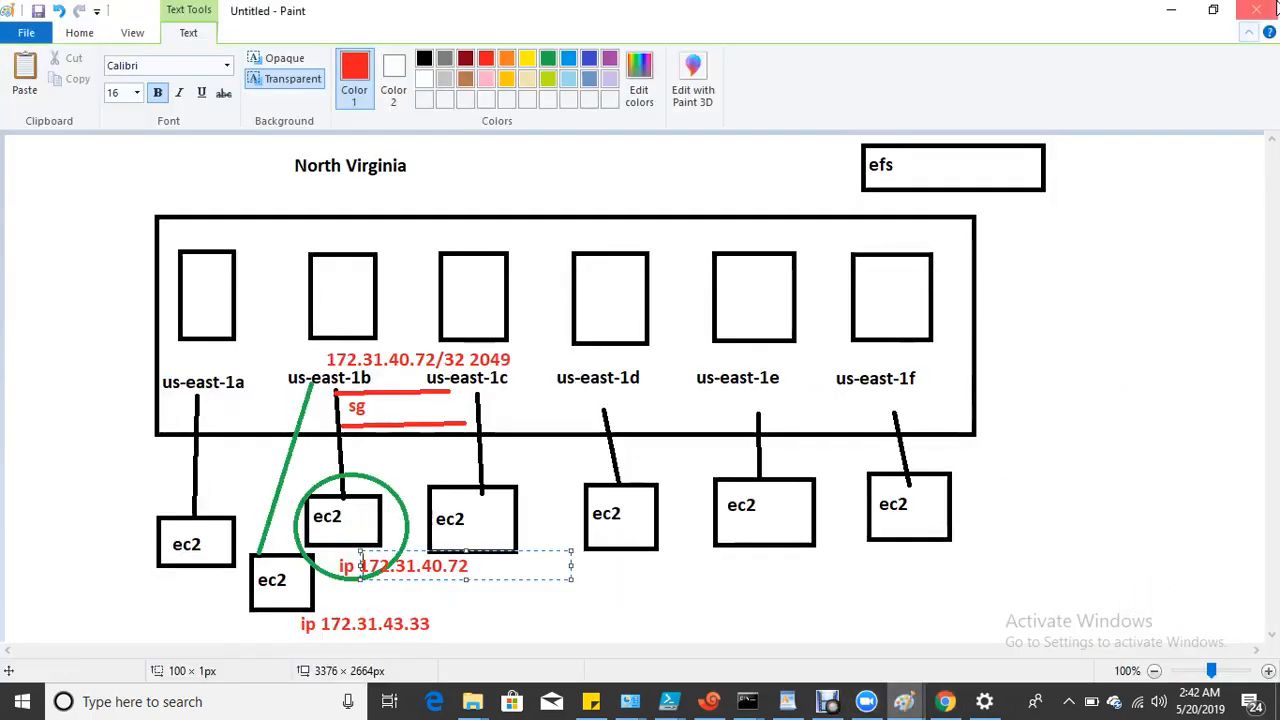
{"action": "left_click", "coordinate": [1209, 15]}
{"action": "mouse_move", "coordinate": [699, 39]}
{"action": "left_mouse_down"}
{"action": "mouse_move", "coordinate": [725, 62]}
{"action": "mouse_move", "coordinate": [1211, 193]}
{"action": "mouse_move", "coordinate": [756, 380]}
{"action": "mouse_move", "coordinate": [821, 90]}
{"action": "mouse_move", "coordinate": [777, 466]}
{"action": "left_mouse_up"}
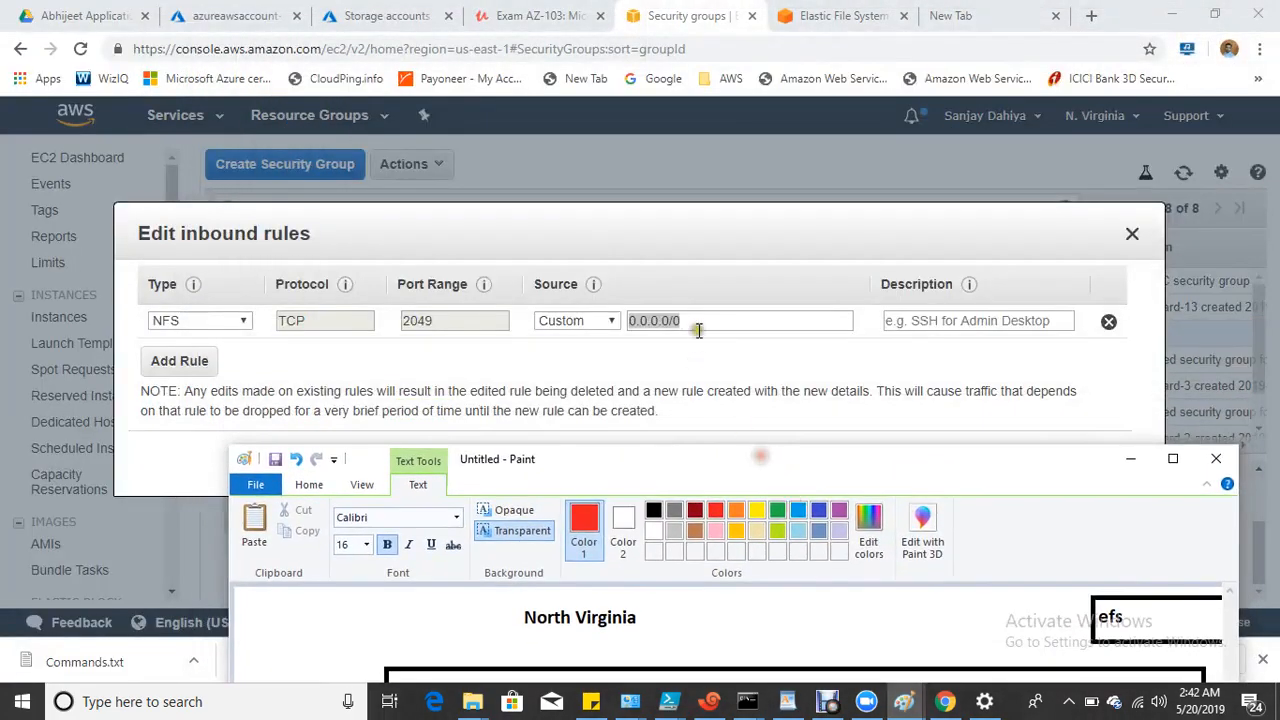
{"action": "triple_click", "coordinate": [704, 322]}
{"action": "left_click", "coordinate": [845, 16]}
{"action": "left_click", "coordinate": [705, 16]}
Duplicate the Security groups browser tab and go to the running EC2 instances list in the copy.
{"action": "right_click", "coordinate": [700, 16]}
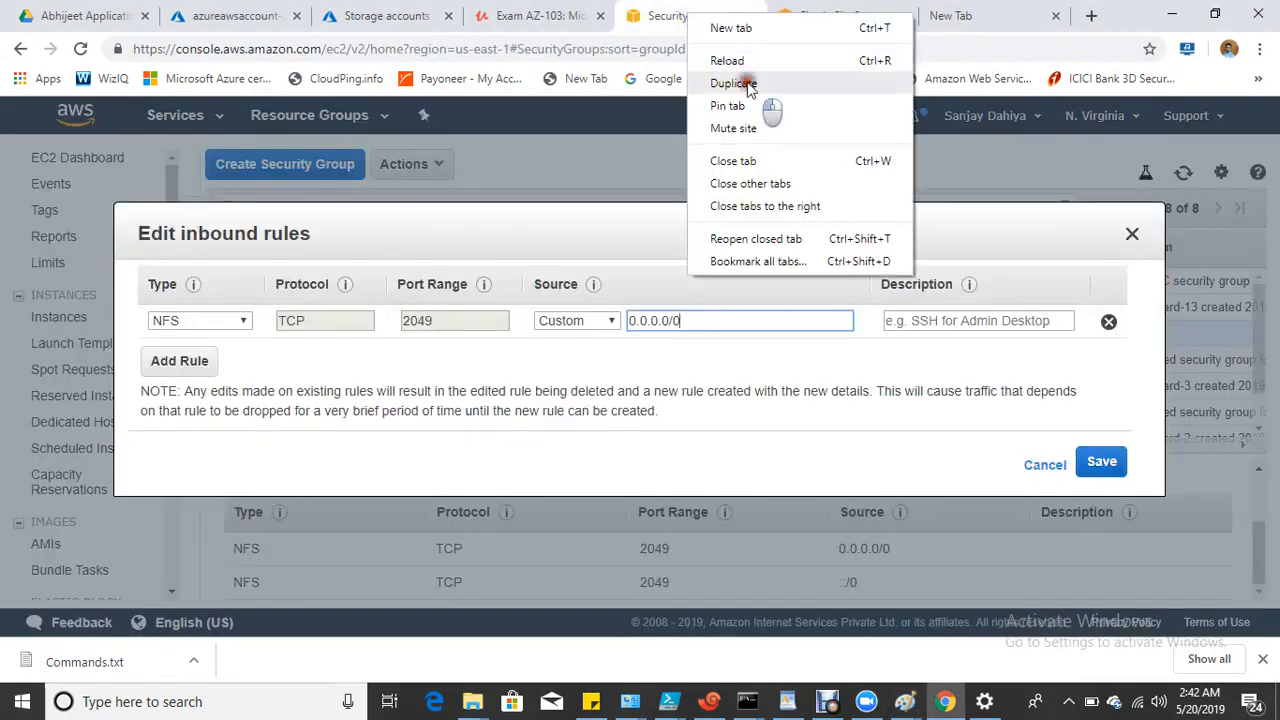
{"action": "left_click", "coordinate": [740, 84]}
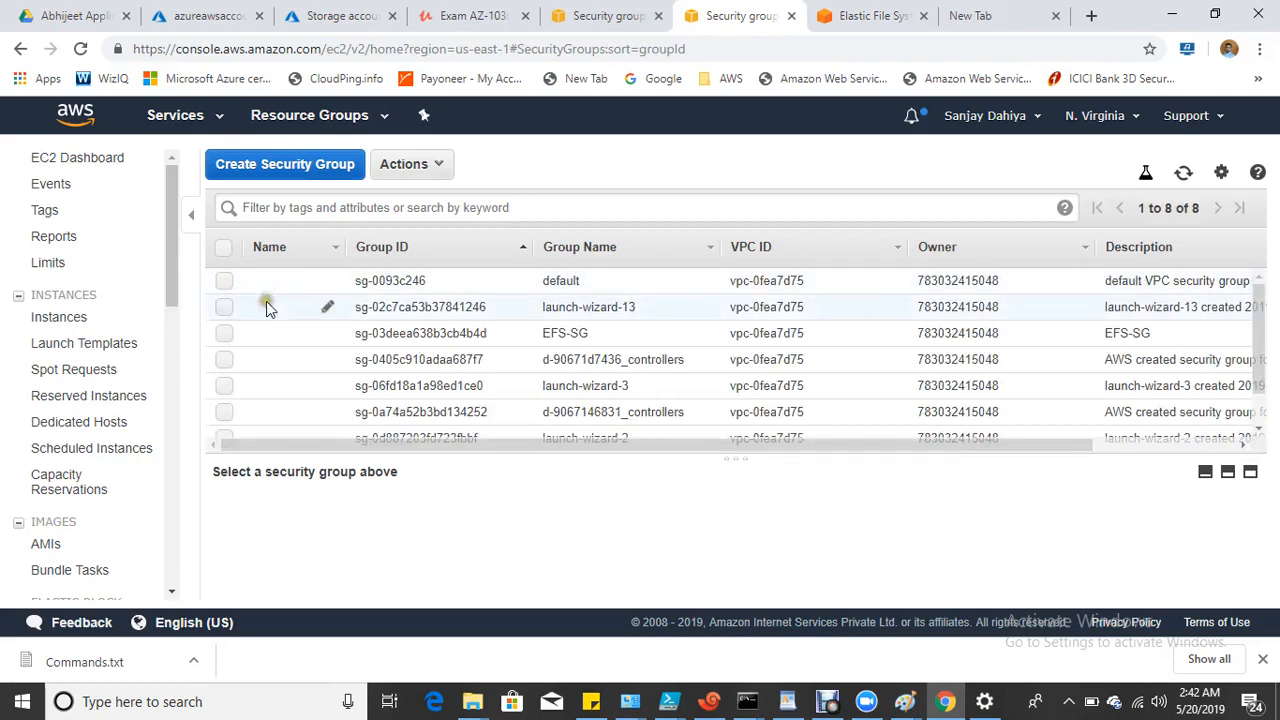
{"action": "left_click", "coordinate": [84, 160]}
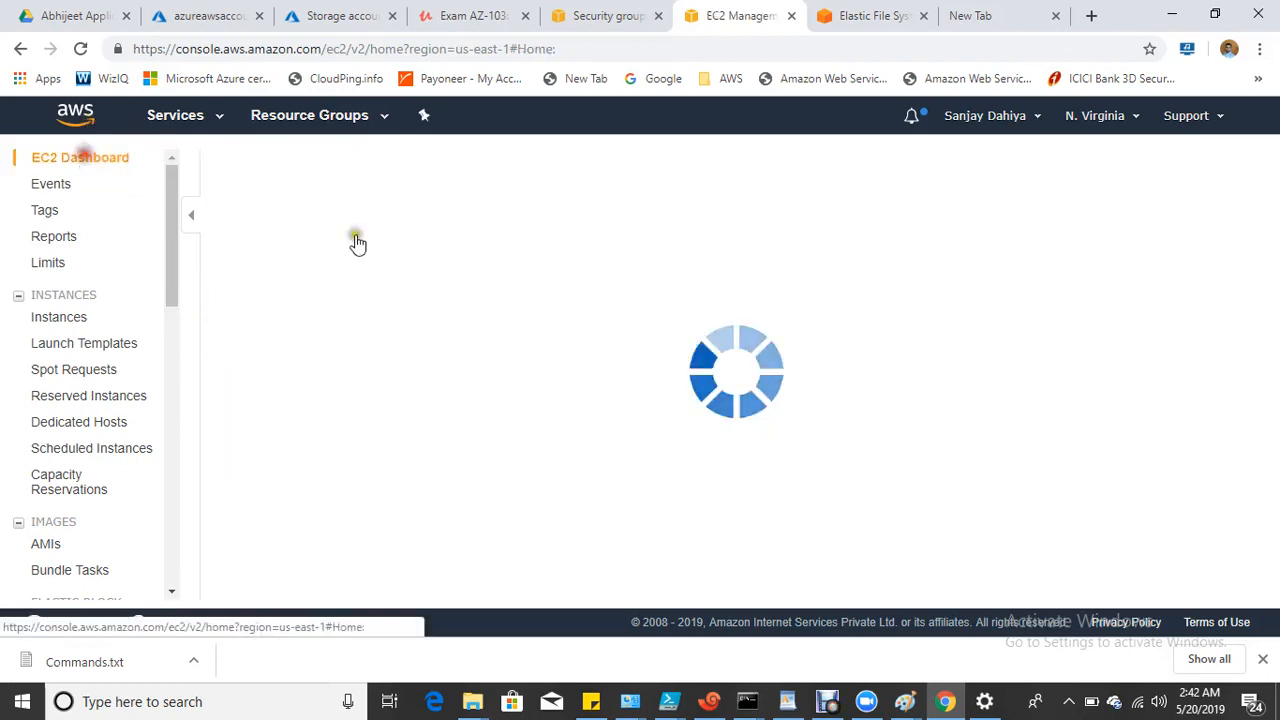
{"action": "left_click", "coordinate": [305, 222]}
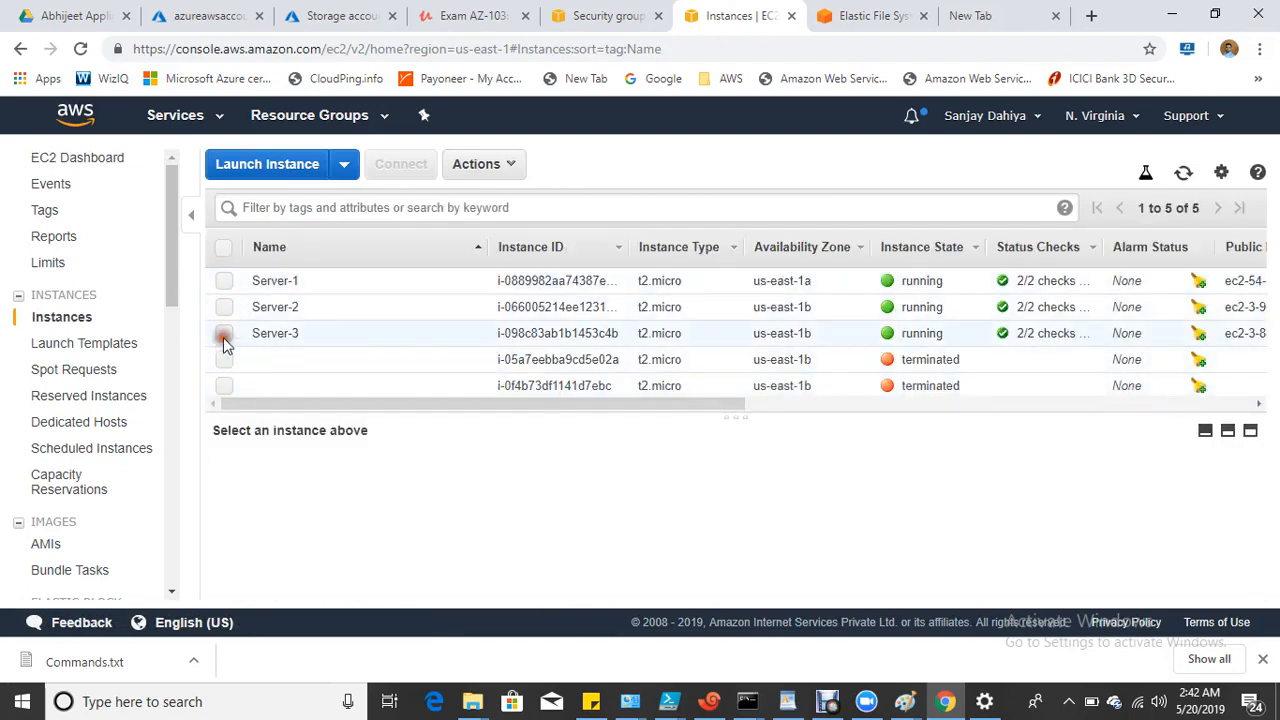
Select only Server-2 and copy its private IP from the instance description.
{"action": "left_click", "coordinate": [225, 335]}
{"action": "left_click", "coordinate": [224, 336]}
{"action": "left_click", "coordinate": [224, 307]}
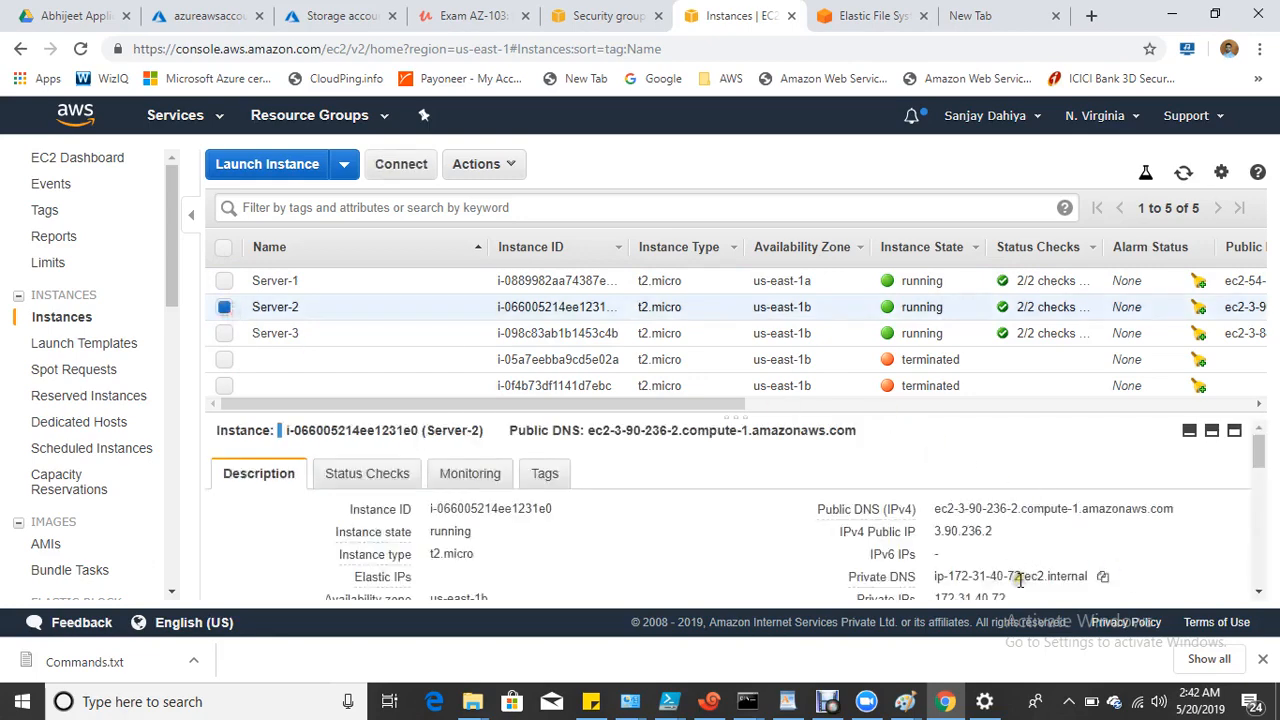
{"action": "scroll", "coordinate": [1020, 580], "scroll_direction": "down", "scroll_amount": 1}
{"action": "left_click", "coordinate": [1008, 507]}
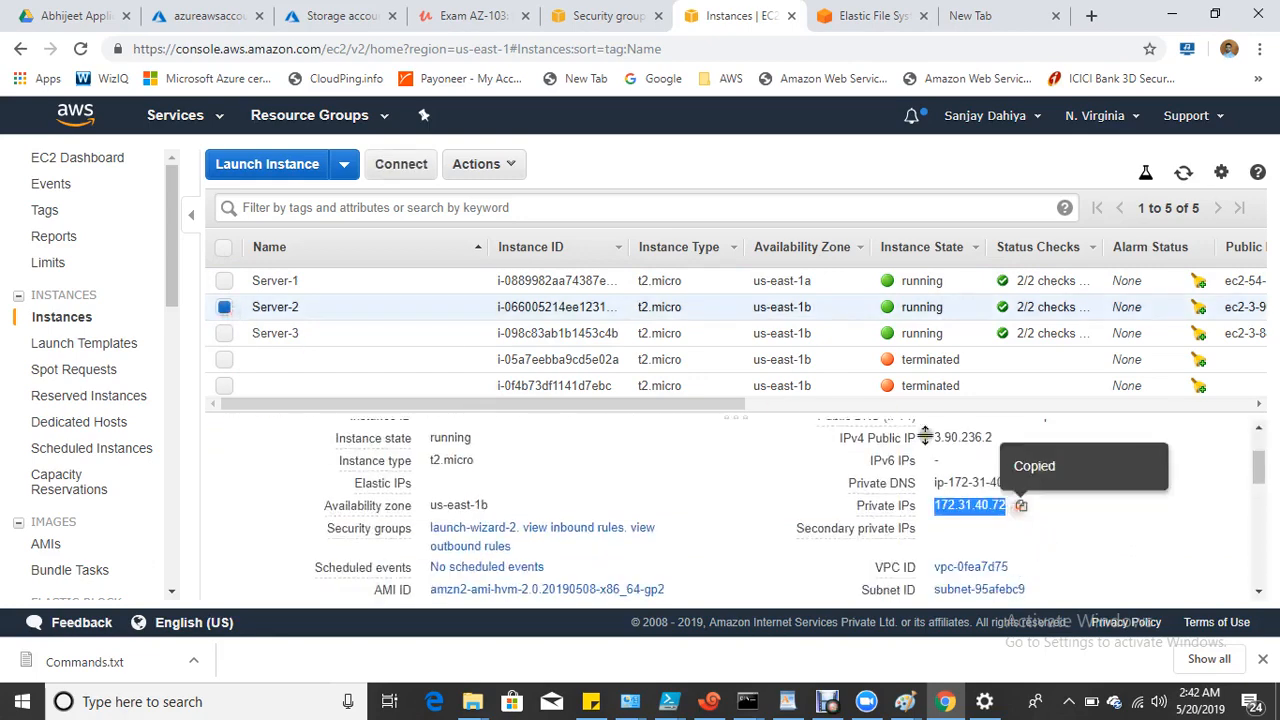
Set the source of the EFS-SG NFS inbound rule to 172.31.40.72/32 and save the rules.
{"action": "left_click", "coordinate": [610, 20]}
{"action": "left_click_drag", "start_coordinate": [714, 320], "coordinate": [585, 330]}
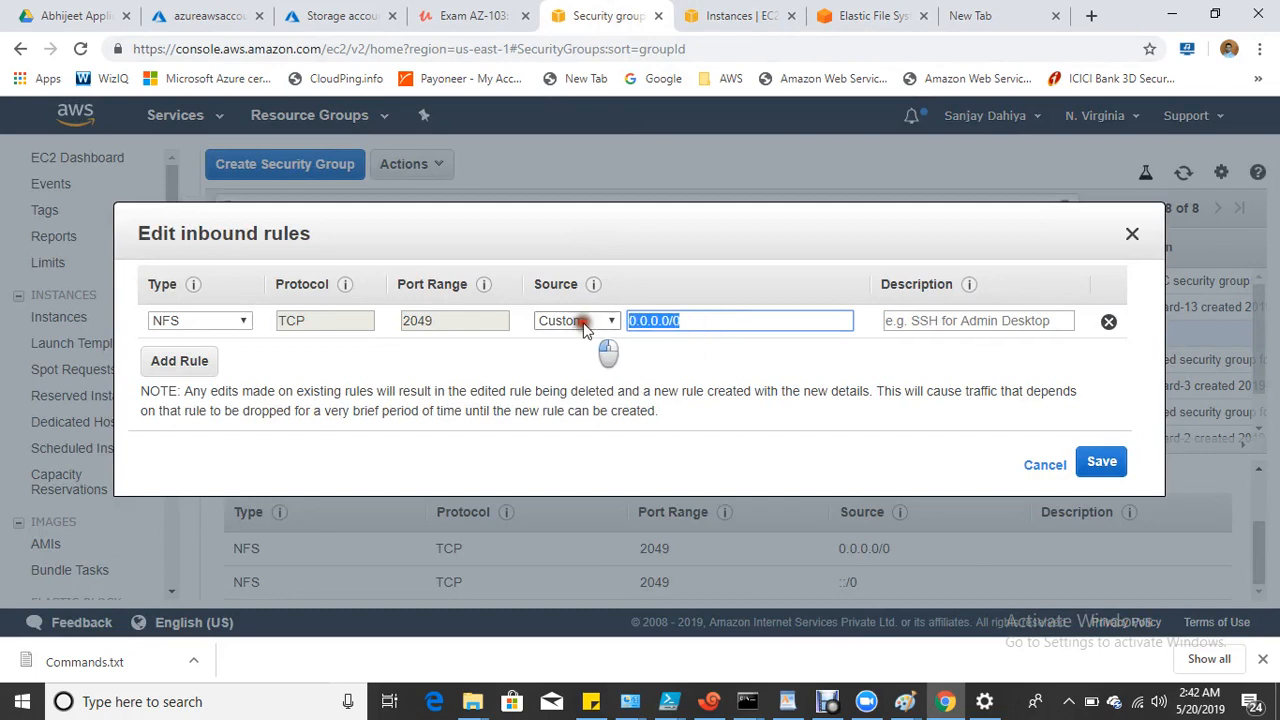
{"action": "key", "text": "ctrl+v"}
{"action": "type", "text": "/3"}
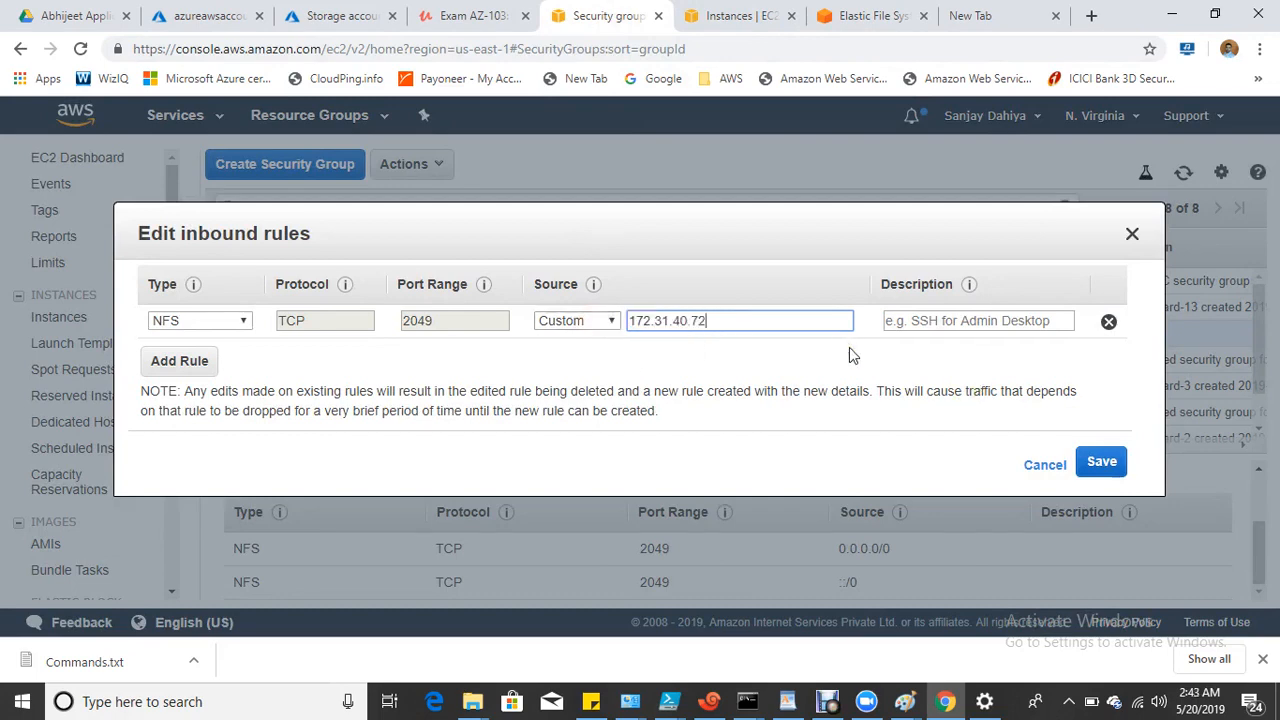
{"action": "type", "text": "2"}
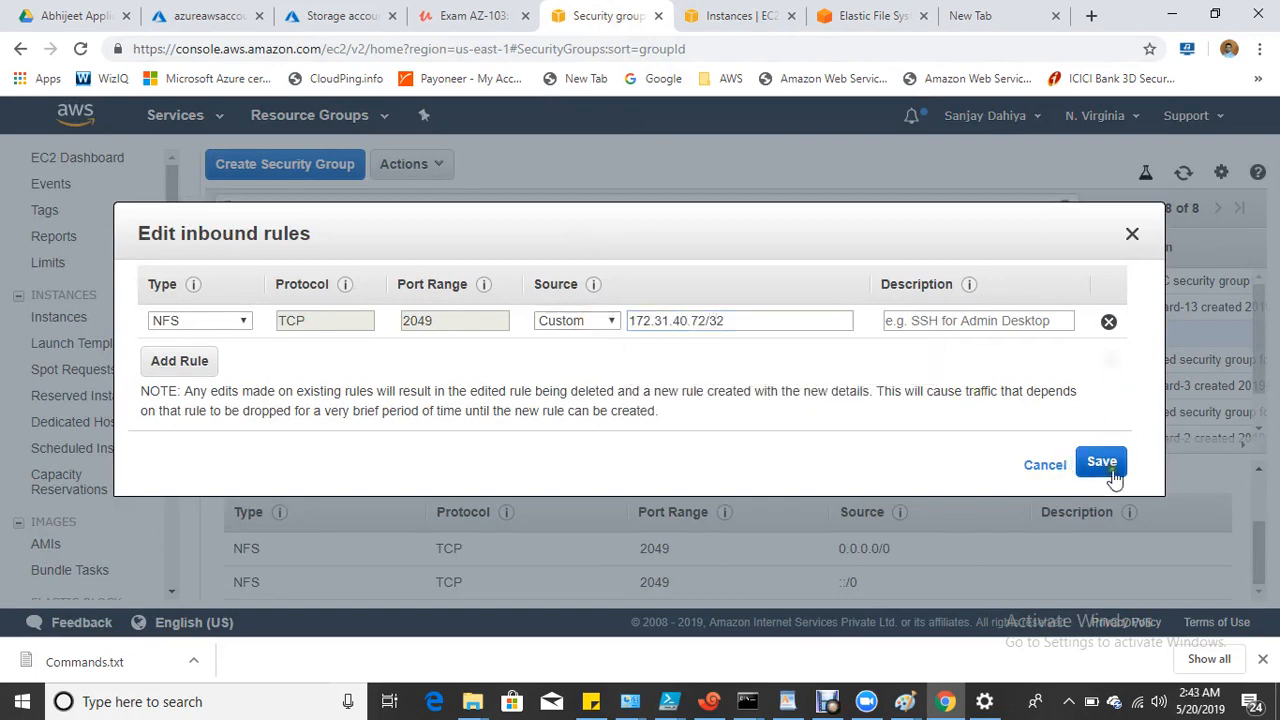
{"action": "left_click", "coordinate": [1104, 468]}
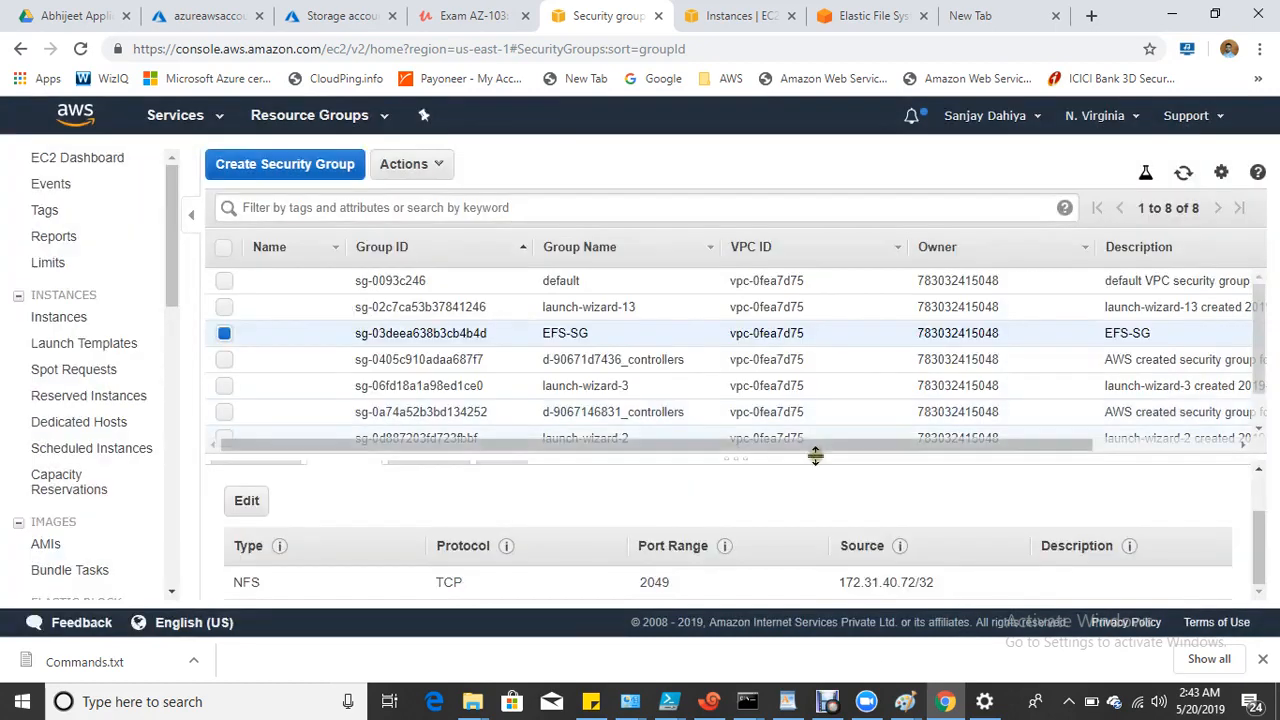
Switch to the Paint diagram, maximize its window, and examine the security group annotation at us-east-1b.
{"action": "left_click", "coordinate": [907, 701]}
{"action": "left_click", "coordinate": [1135, 618]}
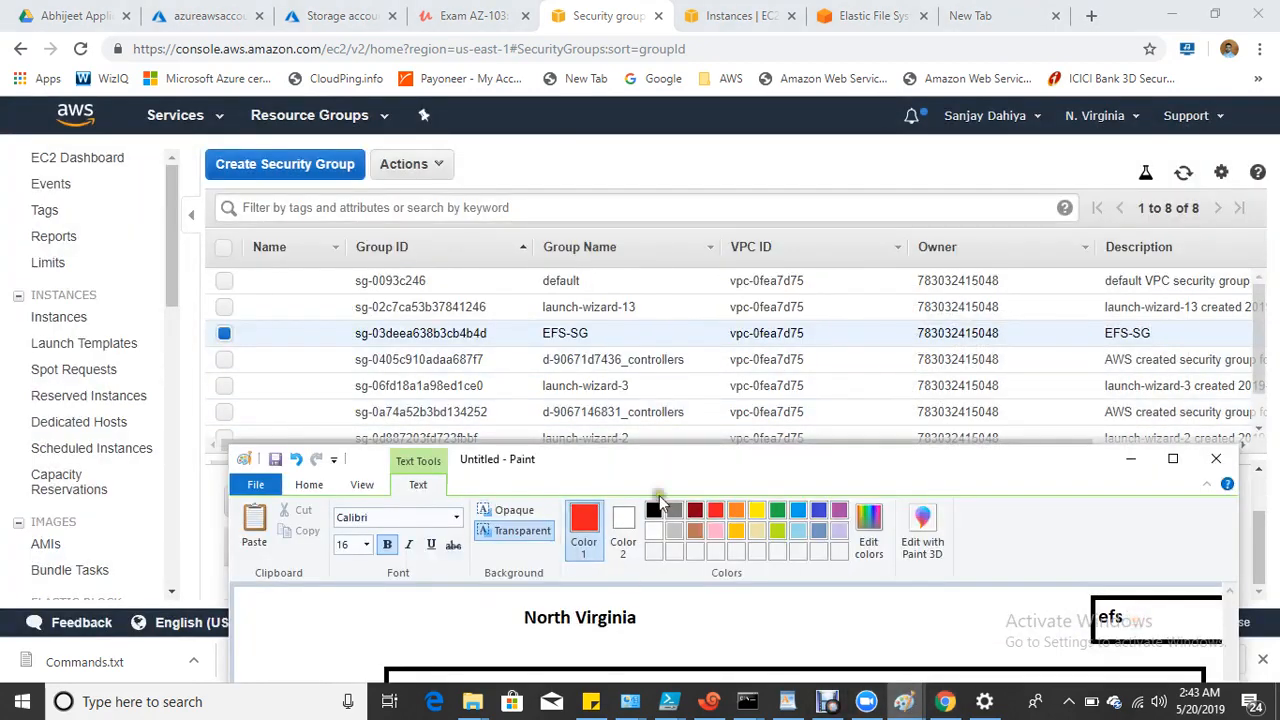
{"action": "left_click_drag", "start_coordinate": [680, 460], "coordinate": [677, 414]}
{"action": "double_click", "coordinate": [677, 414]}
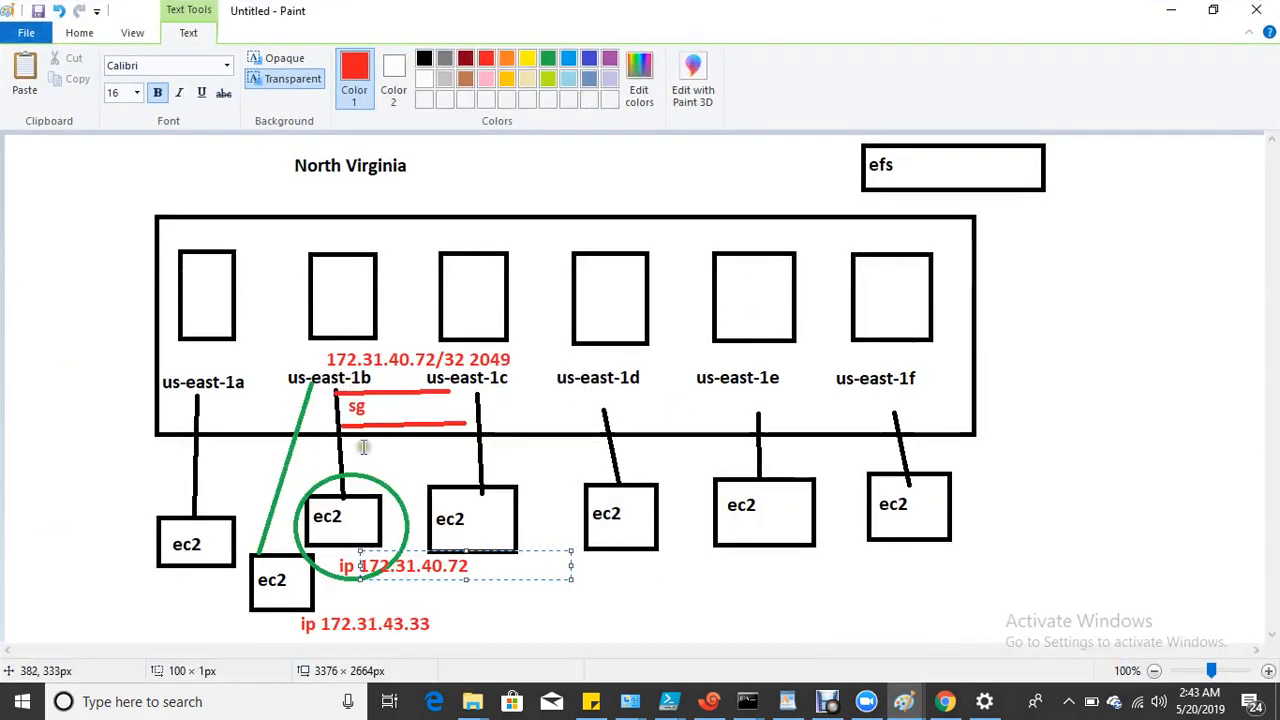
Switch to Xshell and, in the 3.90.236.2 session, clear the terminal, return to the home directory, and list mounted file systems with df -h.
{"action": "left_click", "coordinate": [718, 703]}
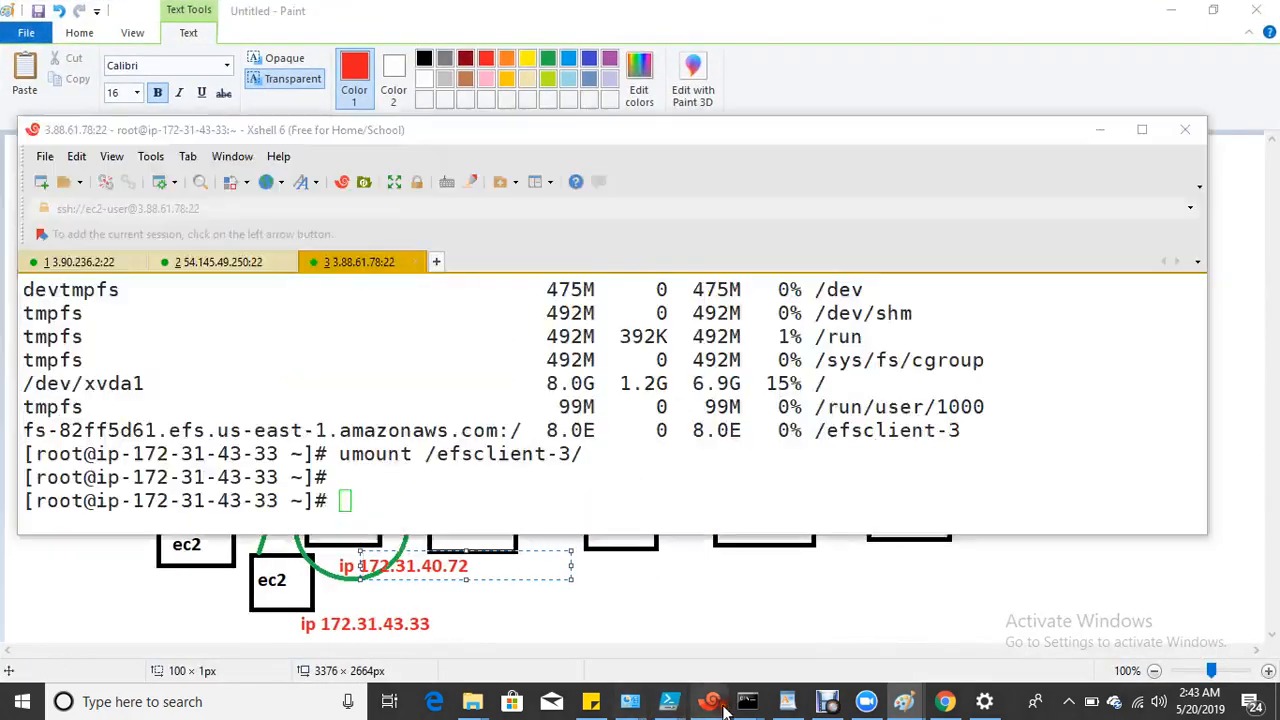
{"action": "left_click", "coordinate": [215, 259]}
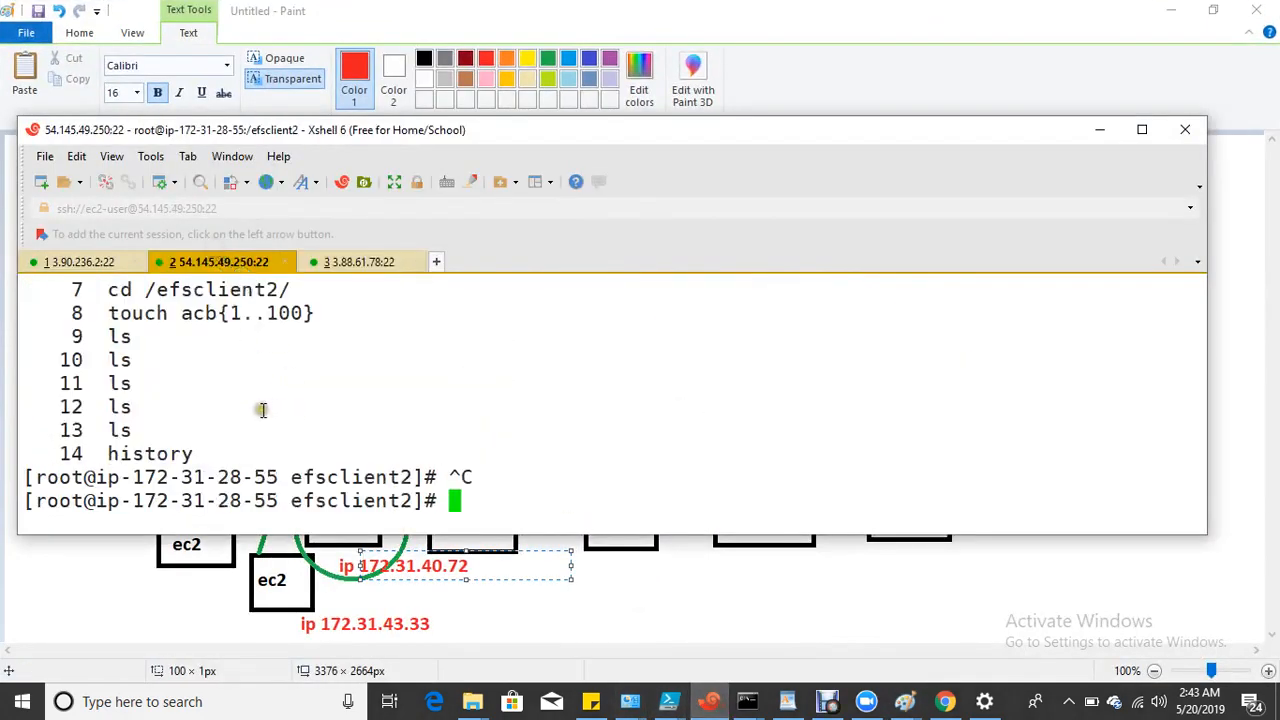
{"action": "left_click", "coordinate": [103, 264]}
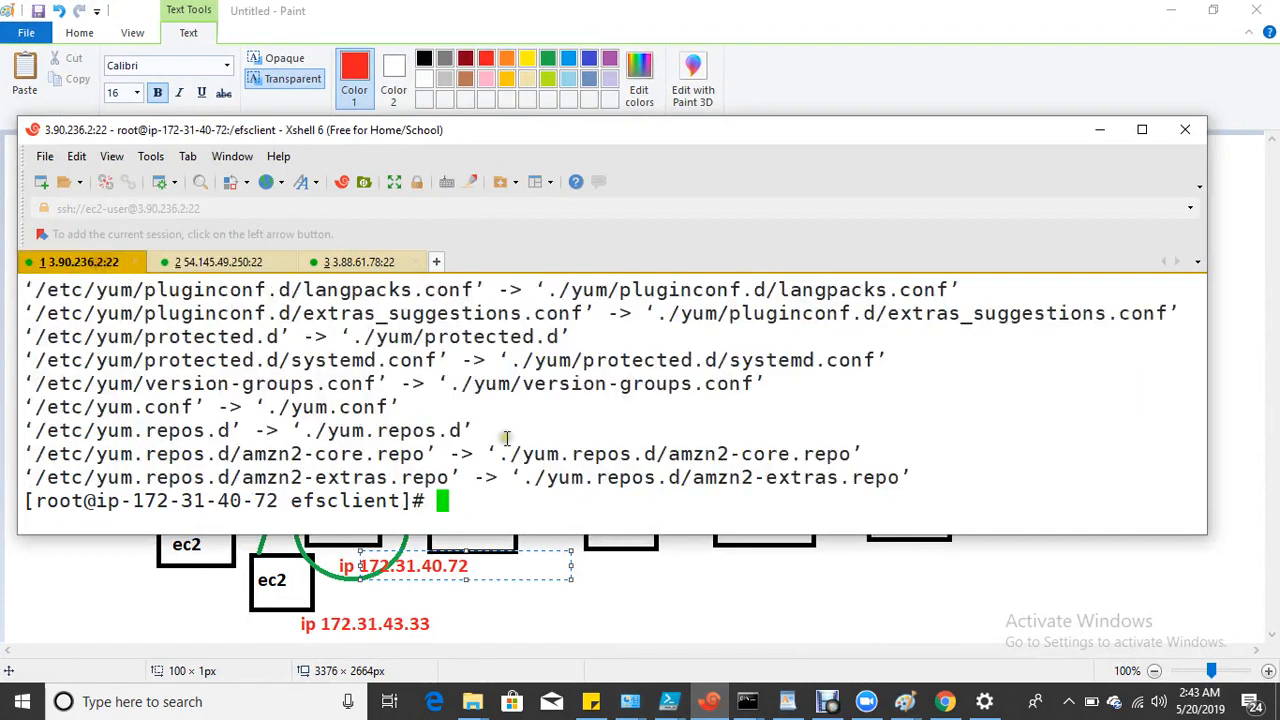
{"action": "key", "text": "ctrl+l"}
{"action": "type", "text": "cd"}
{"action": "key", "text": "Return"}
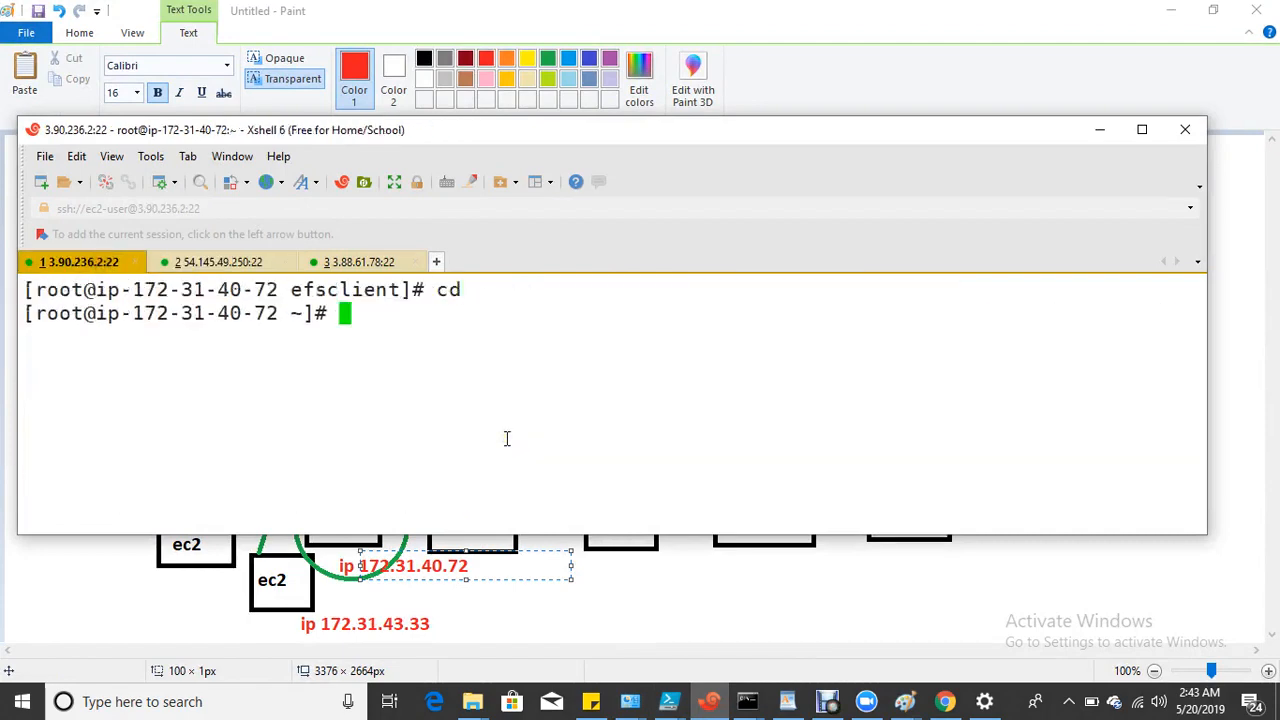
{"action": "type", "text": "df -h"}
{"action": "key", "text": "Return"}
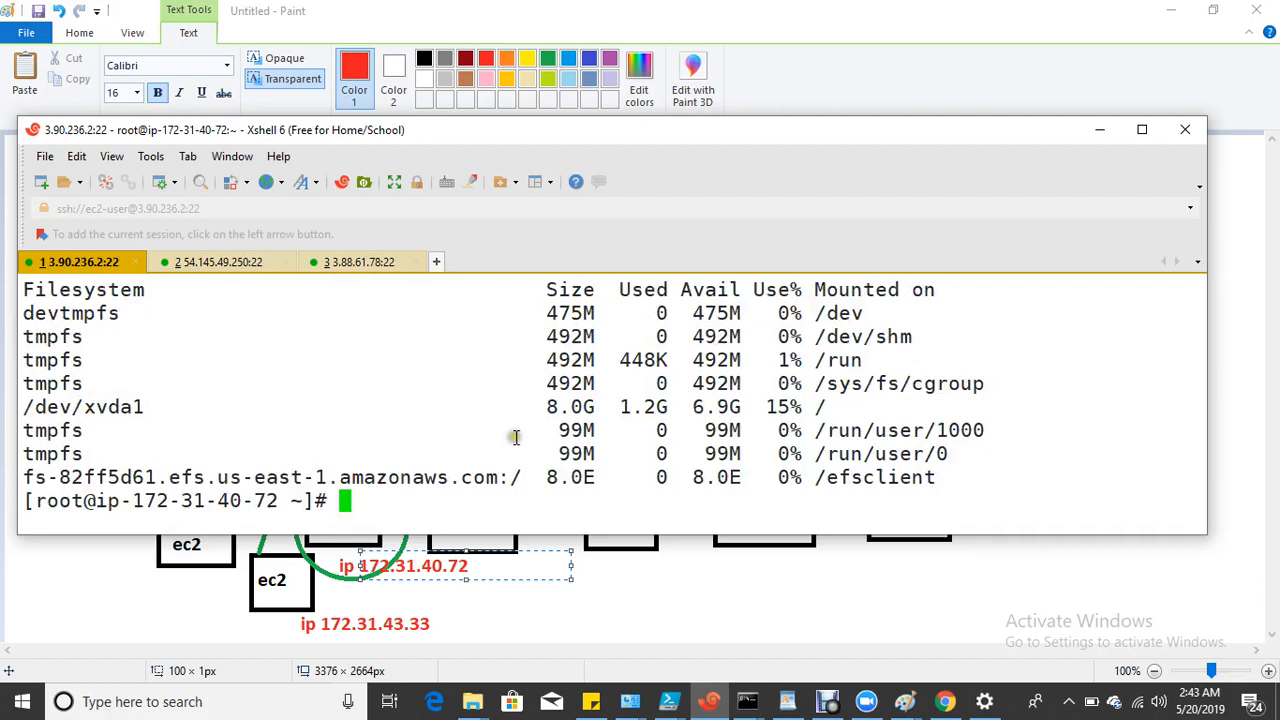
Try to mount the EFS file system on /efsclient-3/ in the 3.88.61.78 session using the earlier NFS command, and interrupt it.
{"action": "left_click", "coordinate": [391, 259]}
{"action": "key", "text": "Up"}
{"action": "key", "text": "Up"}
{"action": "key", "text": "Up"}
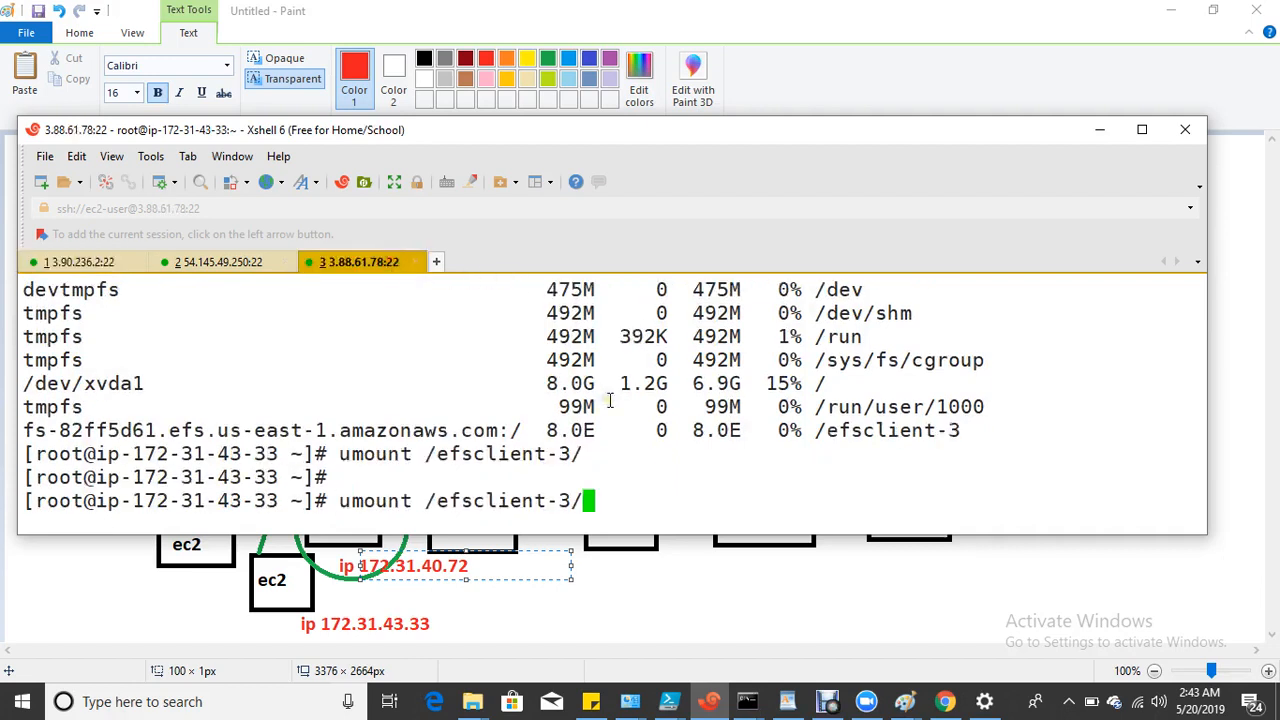
{"action": "key", "text": "Return"}
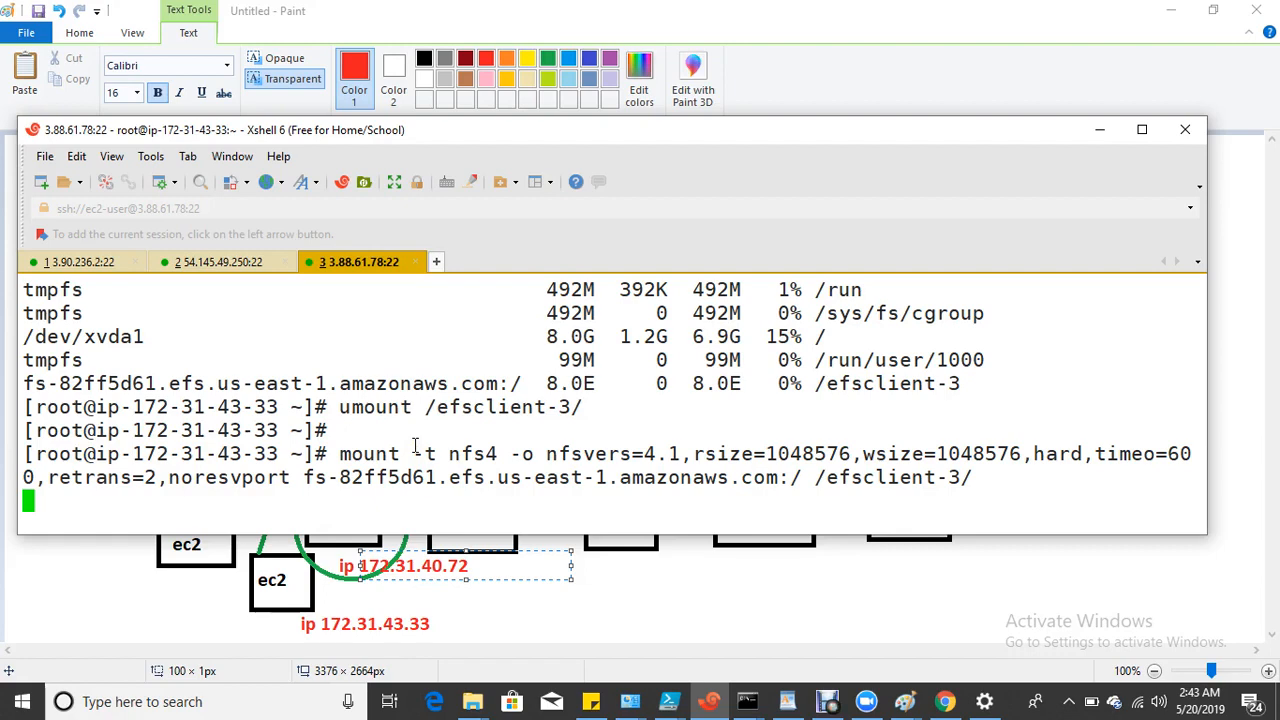
{"action": "key", "text": "ctrl+c"}
Switch to Chrome, go to the running EC2 instances, select Server-3, and copy its private IP.
{"action": "left_click", "coordinate": [652, 604]}
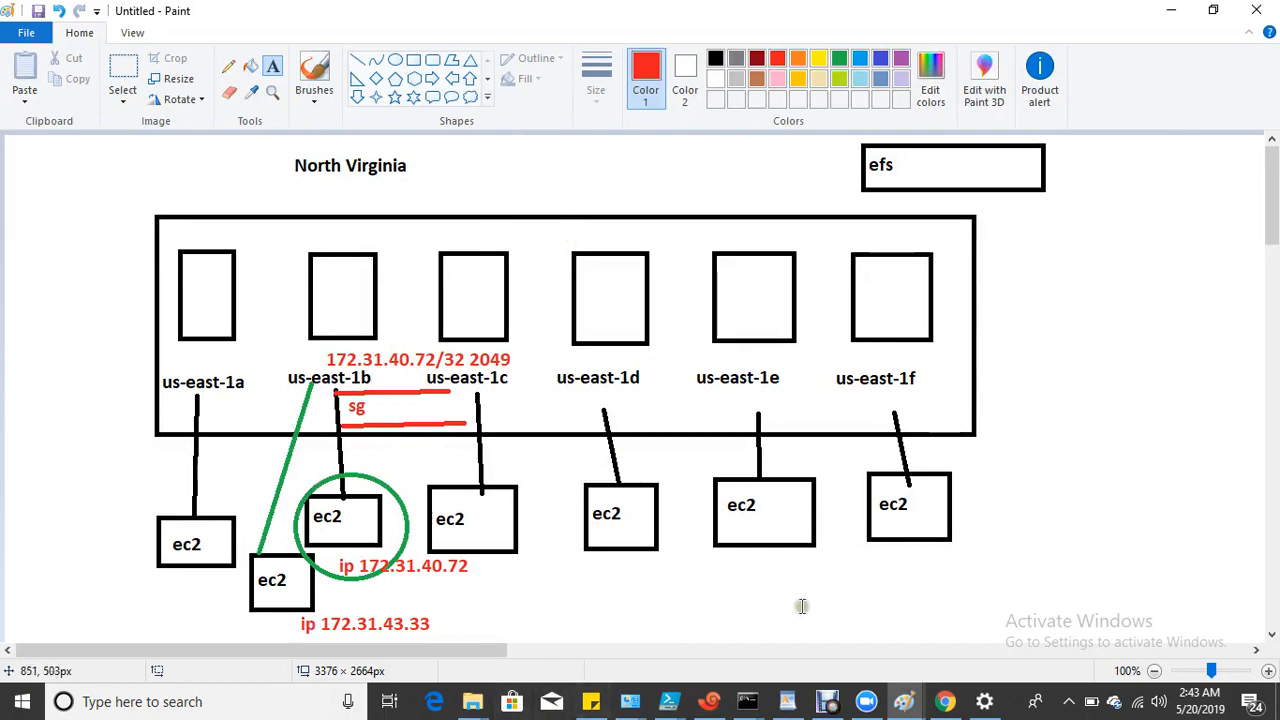
{"action": "left_click", "coordinate": [944, 701]}
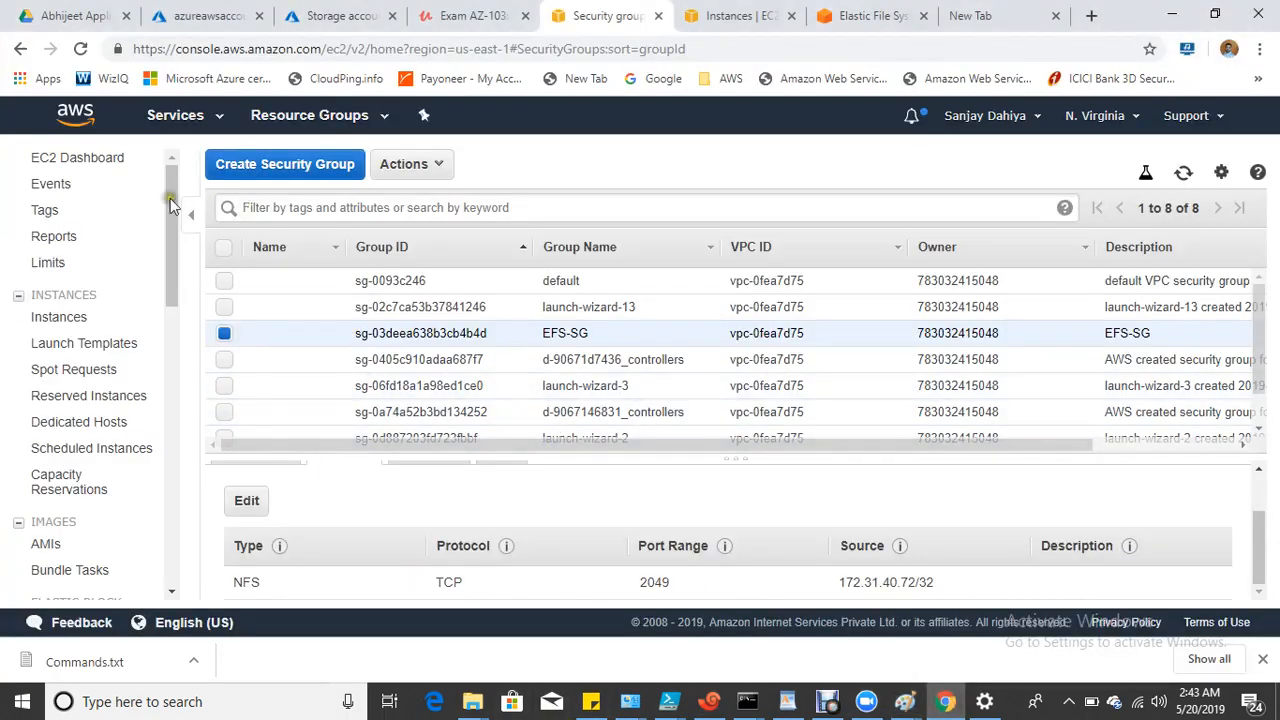
{"action": "left_click", "coordinate": [100, 160]}
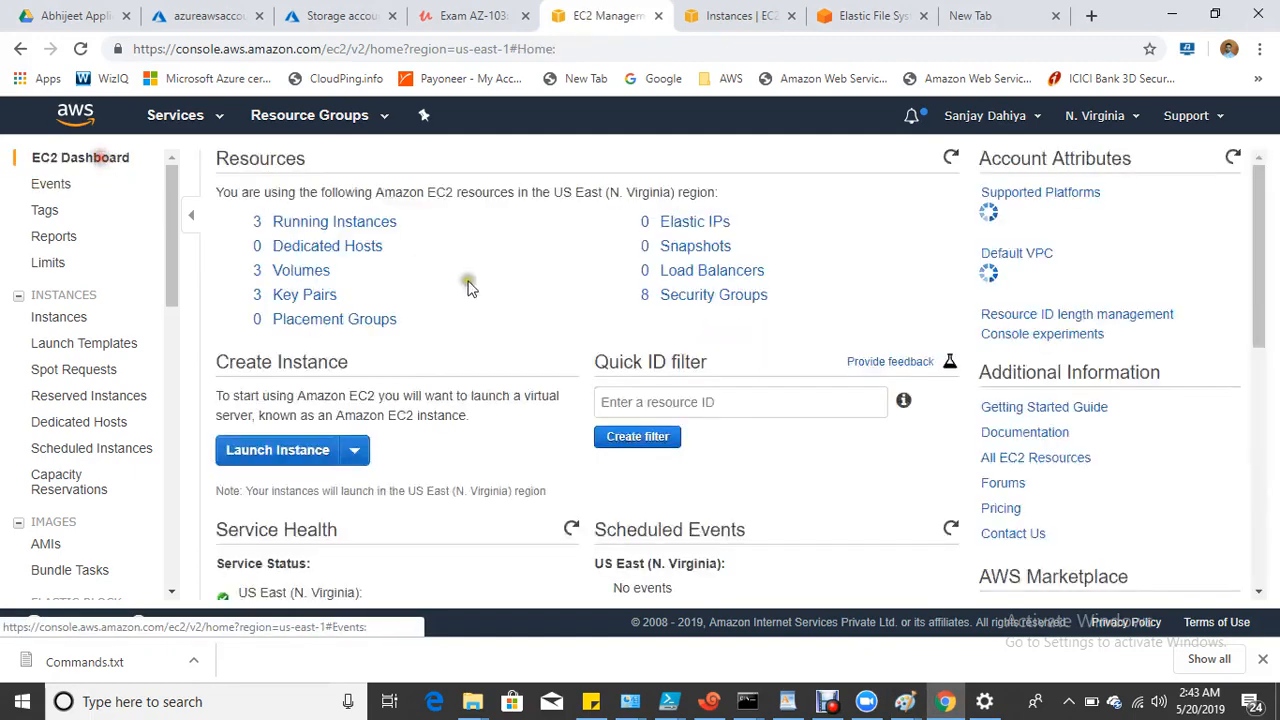
{"action": "left_click", "coordinate": [288, 223]}
{"action": "left_click", "coordinate": [226, 333]}
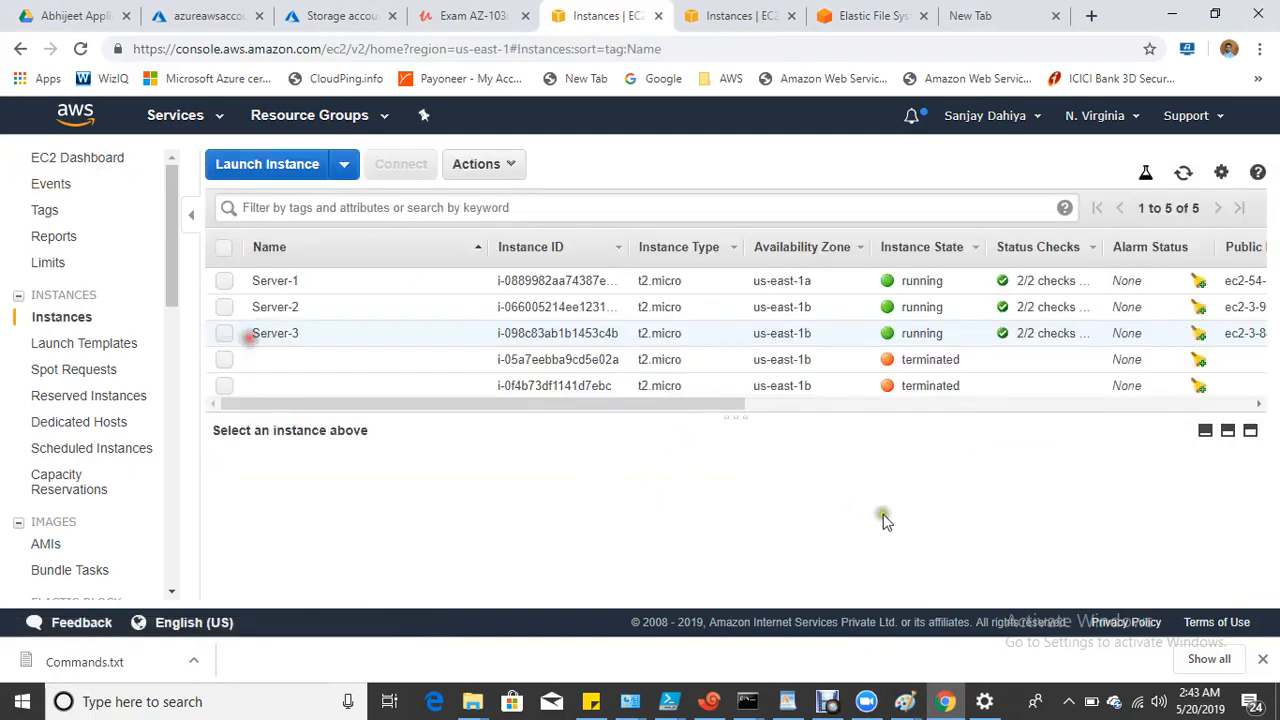
{"action": "scroll", "coordinate": [1020, 568], "scroll_direction": "down", "scroll_amount": 2}
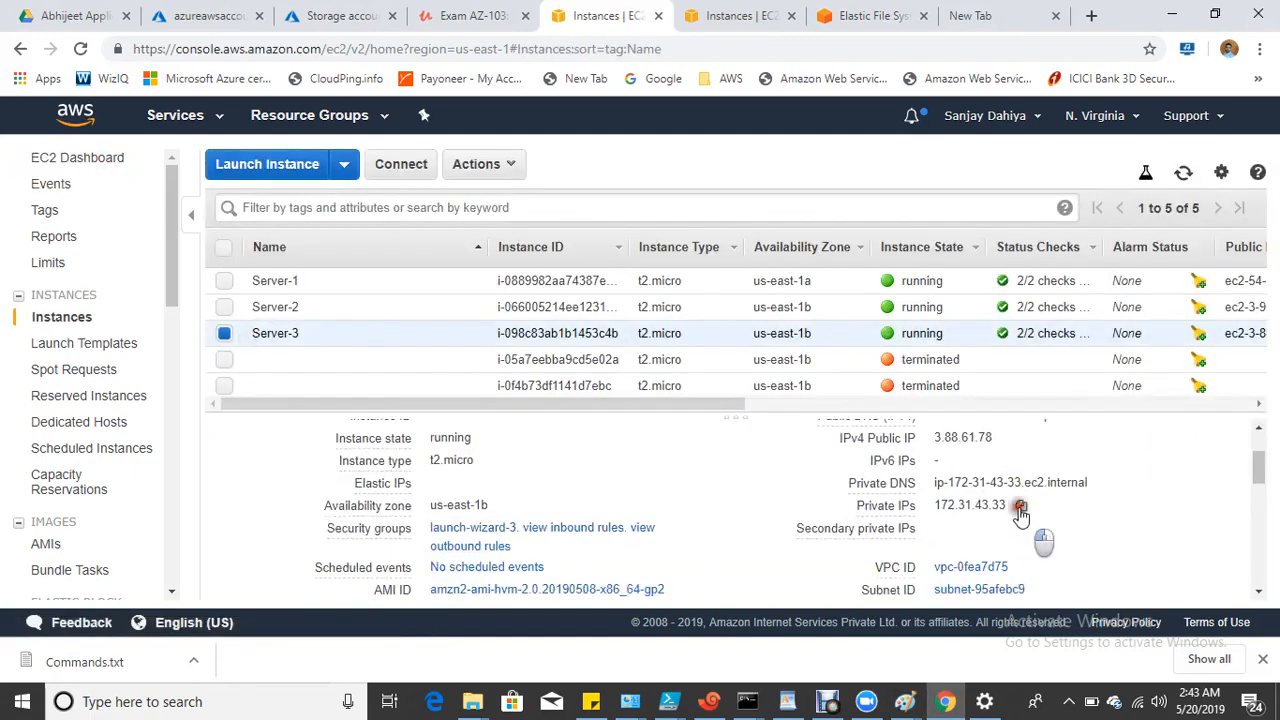
{"action": "left_click", "coordinate": [1018, 510]}
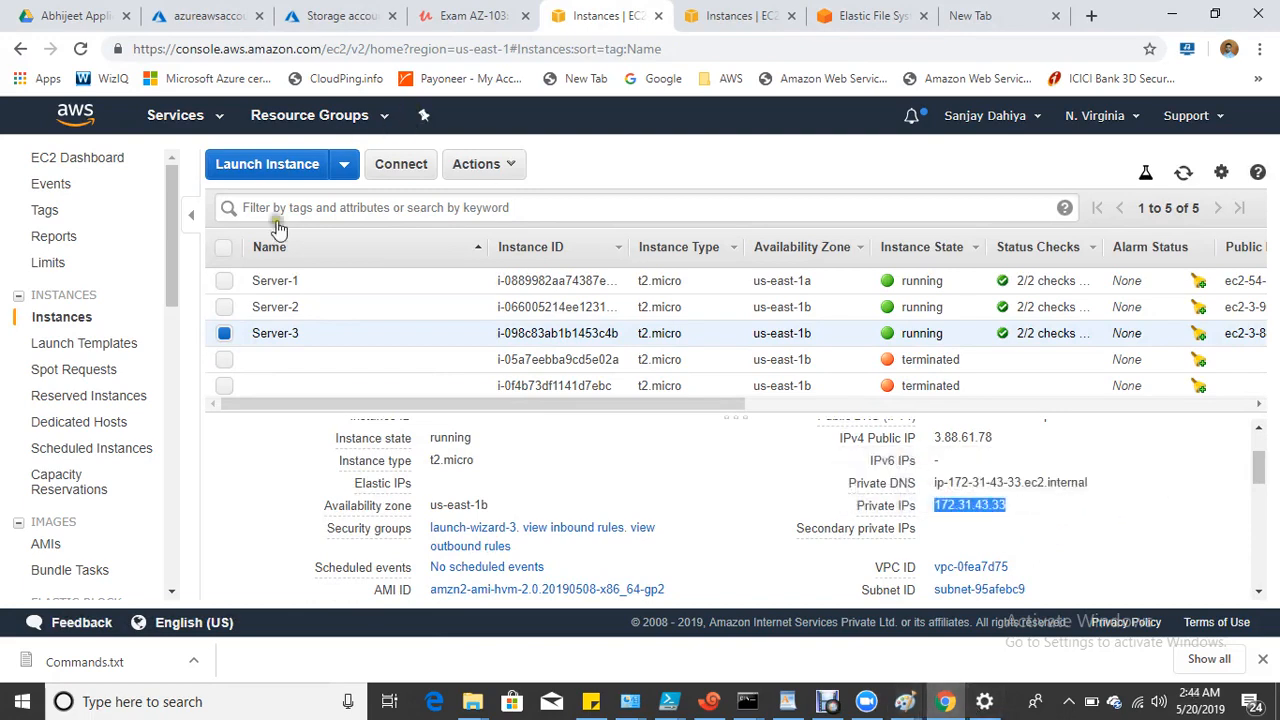
Edit the EFS-SG security group's NFS inbound rule to add 172.31.43.33/32 as a second source, save it, and refresh the list.
{"action": "left_click", "coordinate": [90, 158]}
{"action": "left_click", "coordinate": [689, 296]}
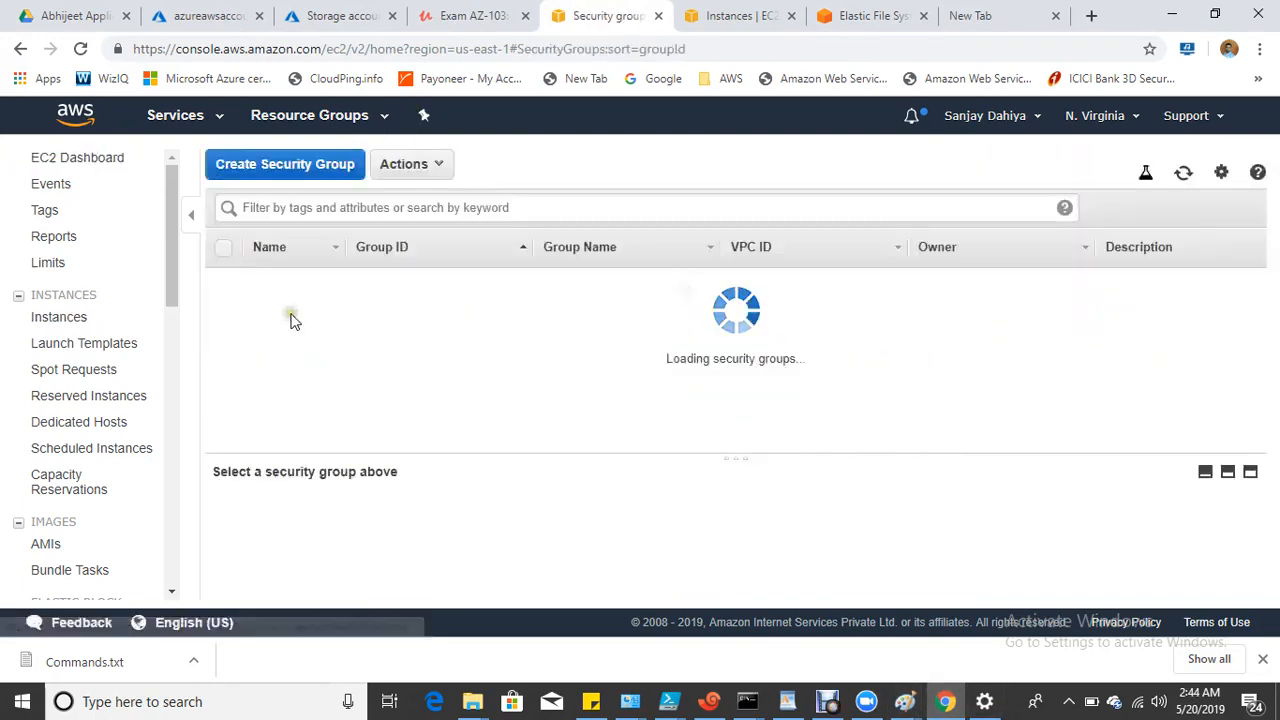
{"action": "left_click", "coordinate": [227, 333]}
{"action": "left_click", "coordinate": [320, 520]}
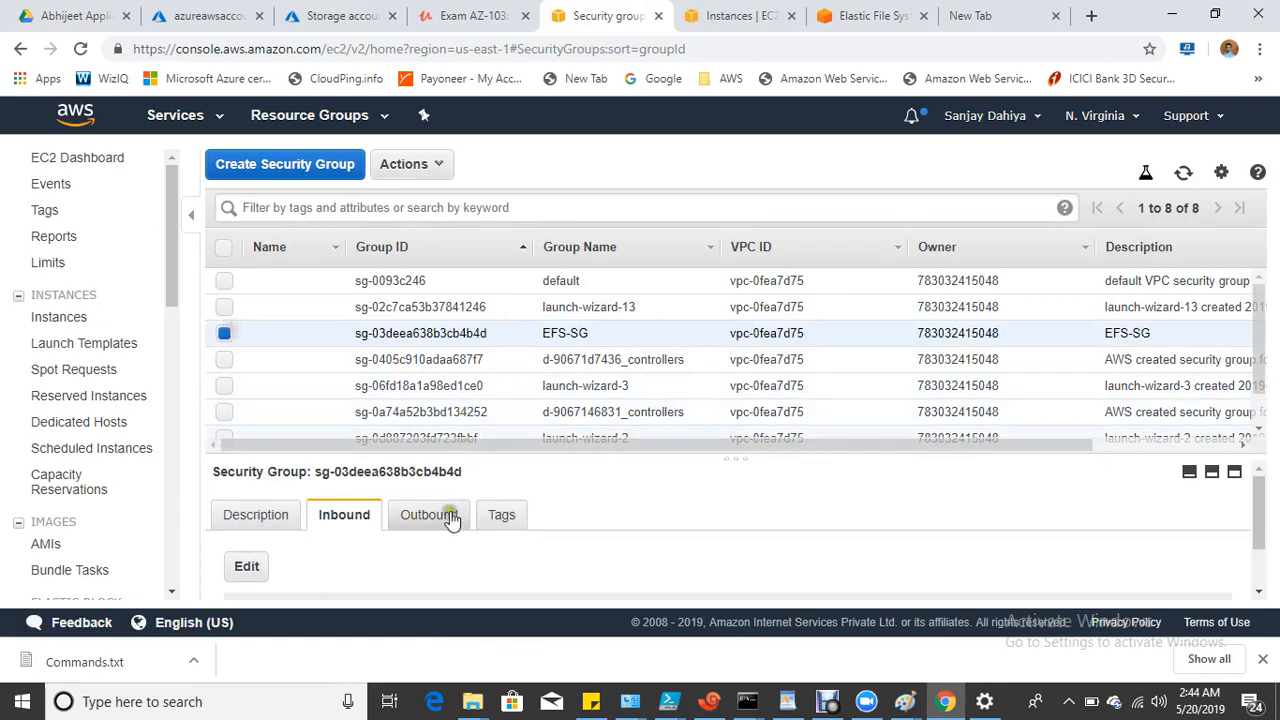
{"action": "left_click", "coordinate": [246, 566]}
{"action": "left_click", "coordinate": [775, 337]}
{"action": "type", "text": ","}
{"action": "key", "text": "ctrl+v"}
{"action": "type", "text": "/32"}
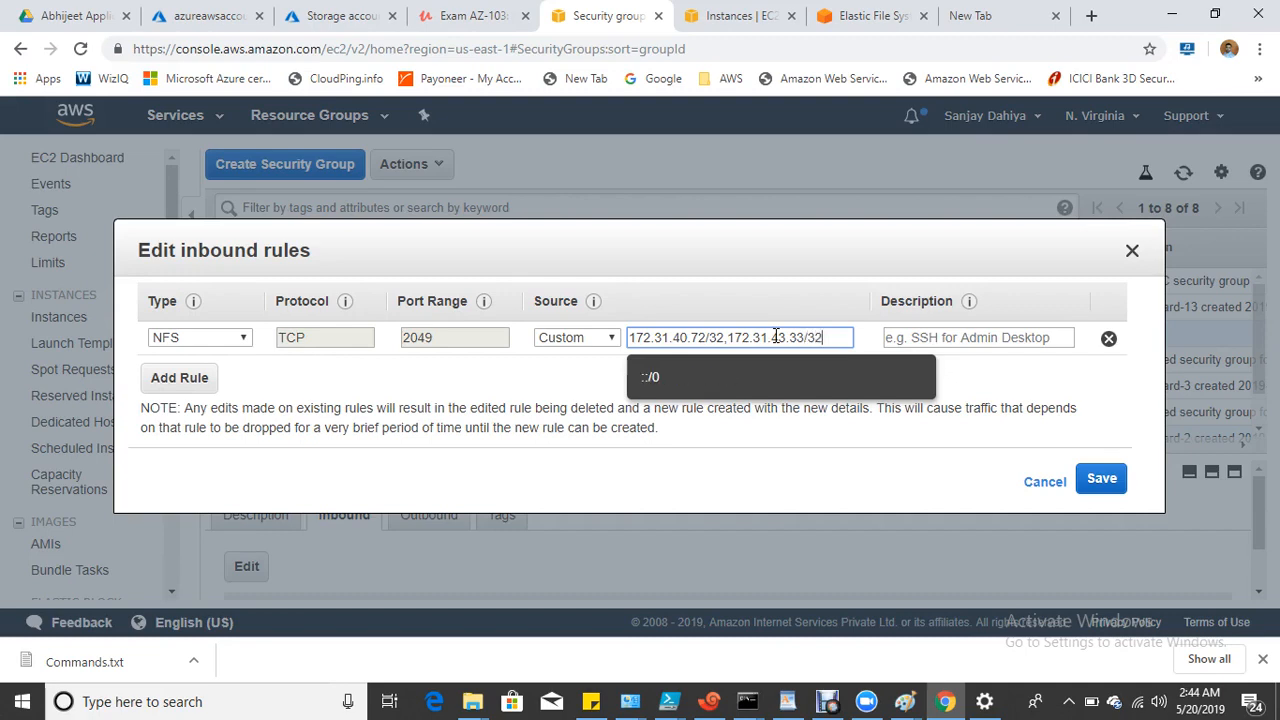
{"action": "left_click", "coordinate": [1011, 382]}
{"action": "left_click", "coordinate": [1096, 482]}
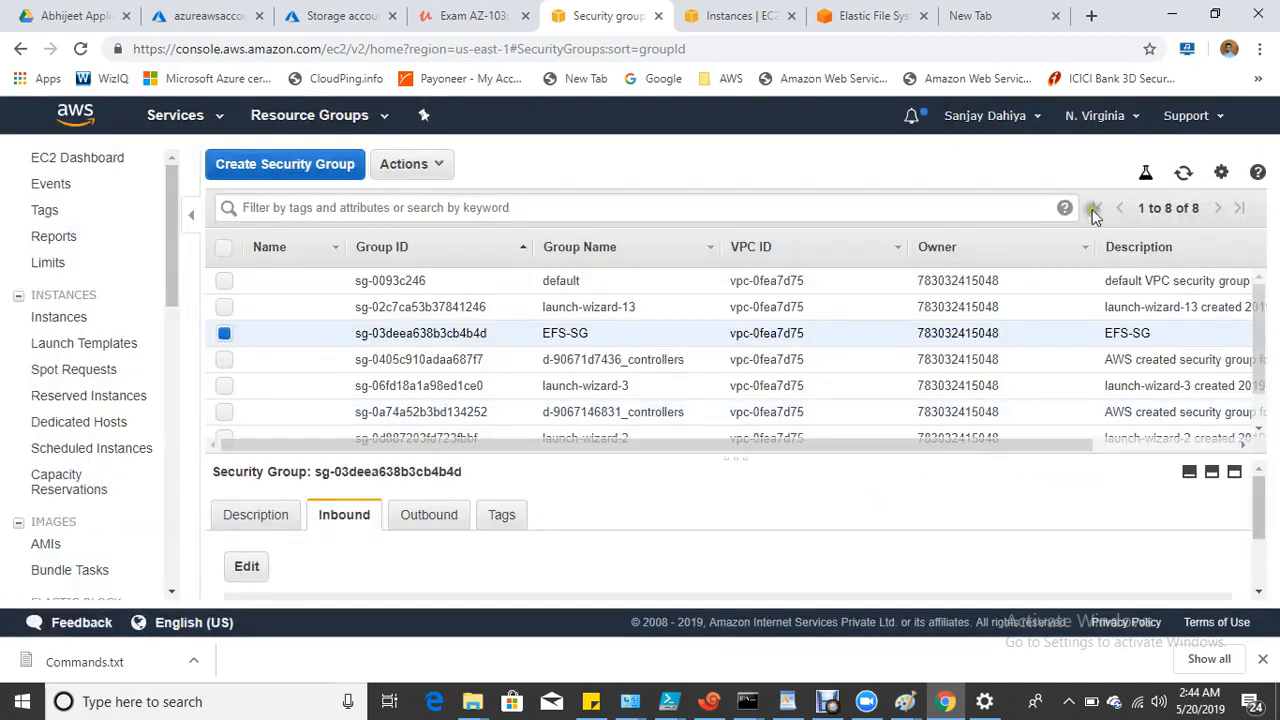
{"action": "left_click", "coordinate": [1183, 173]}
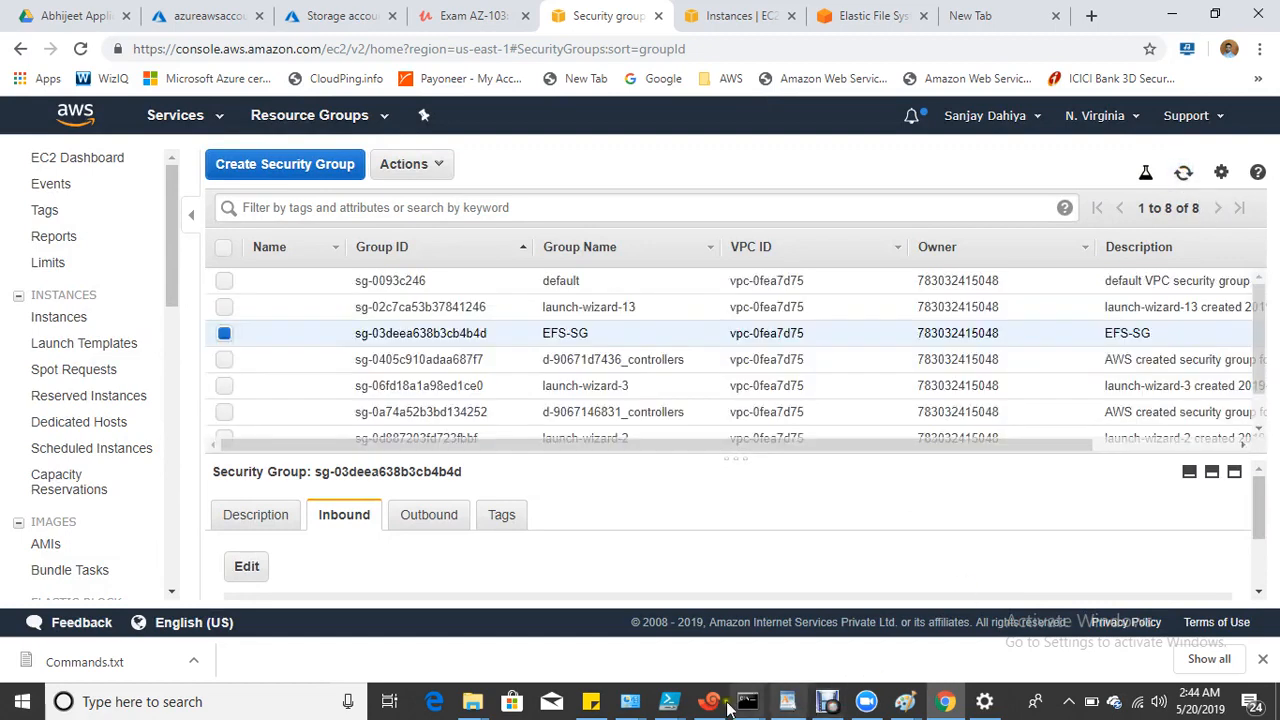
Switch to Xshell, rerun the NFS mount of the EFS file system on /efsclient-3/, and list mounted file systems with df -h.
{"action": "left_click", "coordinate": [709, 701]}
{"action": "key", "text": "Up"}
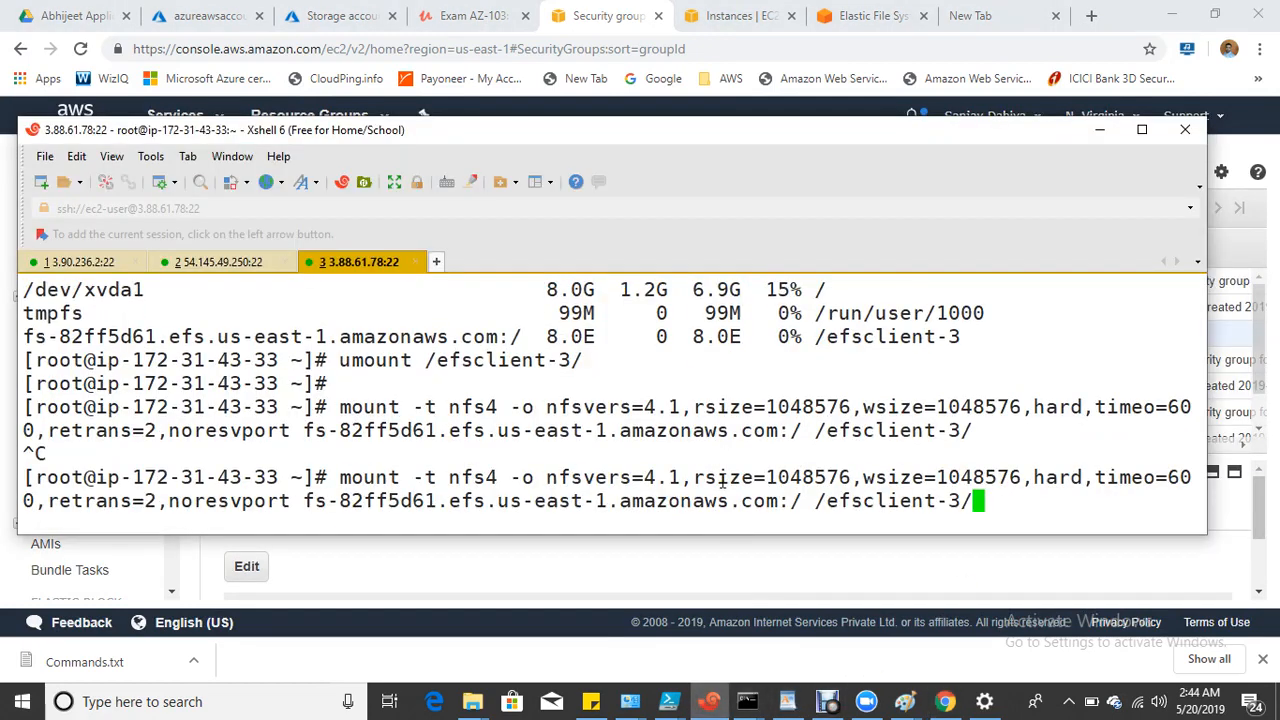
{"action": "key", "text": "Return"}
{"action": "type", "text": "df -h"}
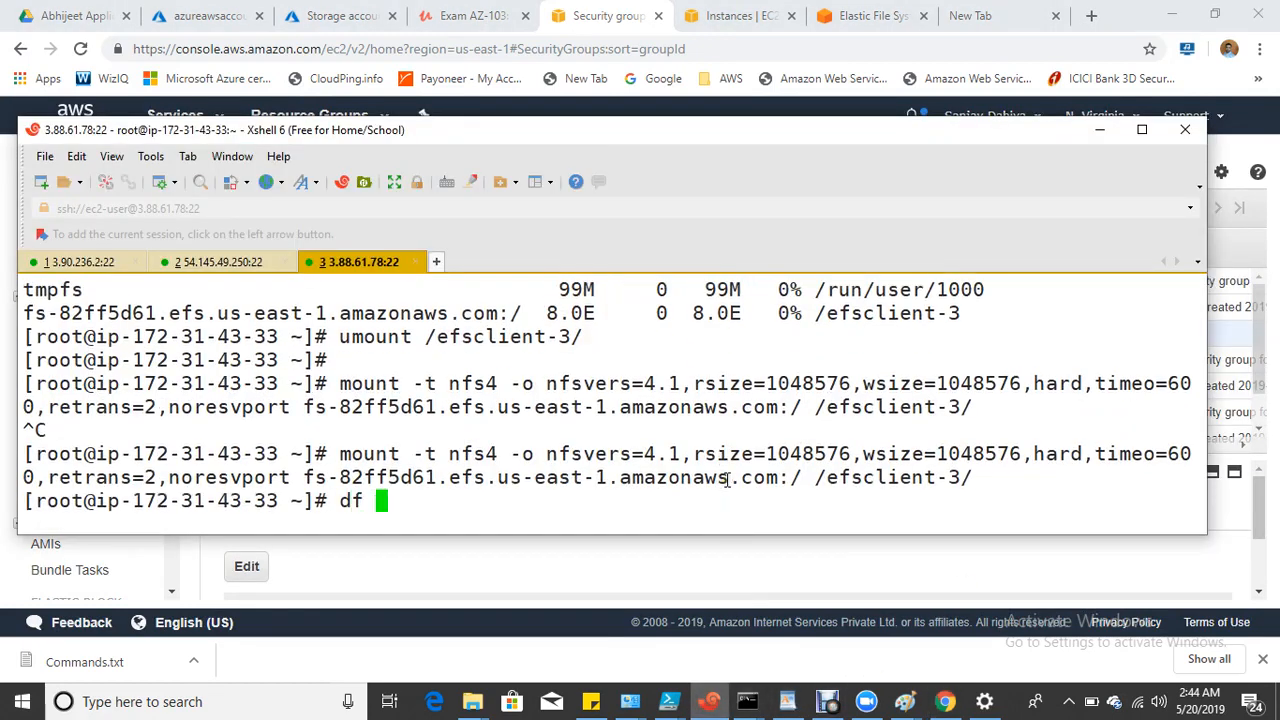
{"action": "key", "text": "Return"}
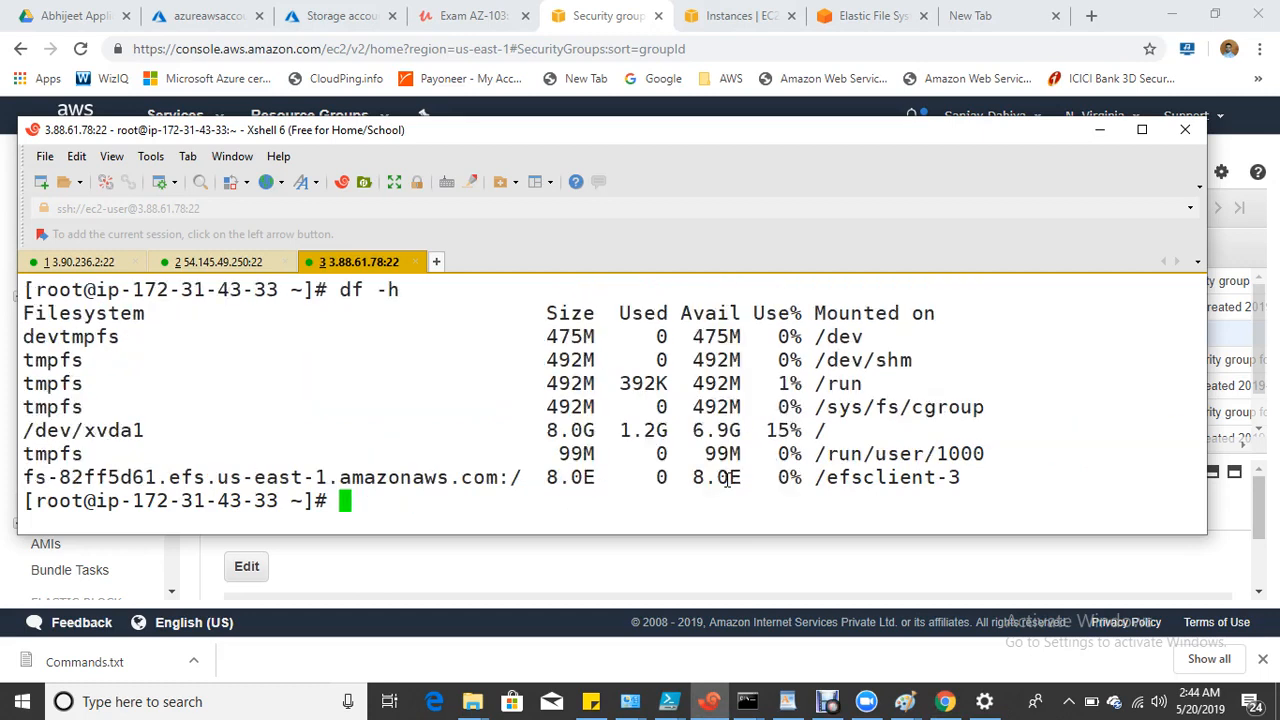
Switch to the Paint diagram, draw a red rectangle about 68 × 41 px below the us-east-1a EC2 box, and label it "ec2".
{"action": "left_click", "coordinate": [904, 701]}
{"action": "left_click", "coordinate": [1115, 622]}
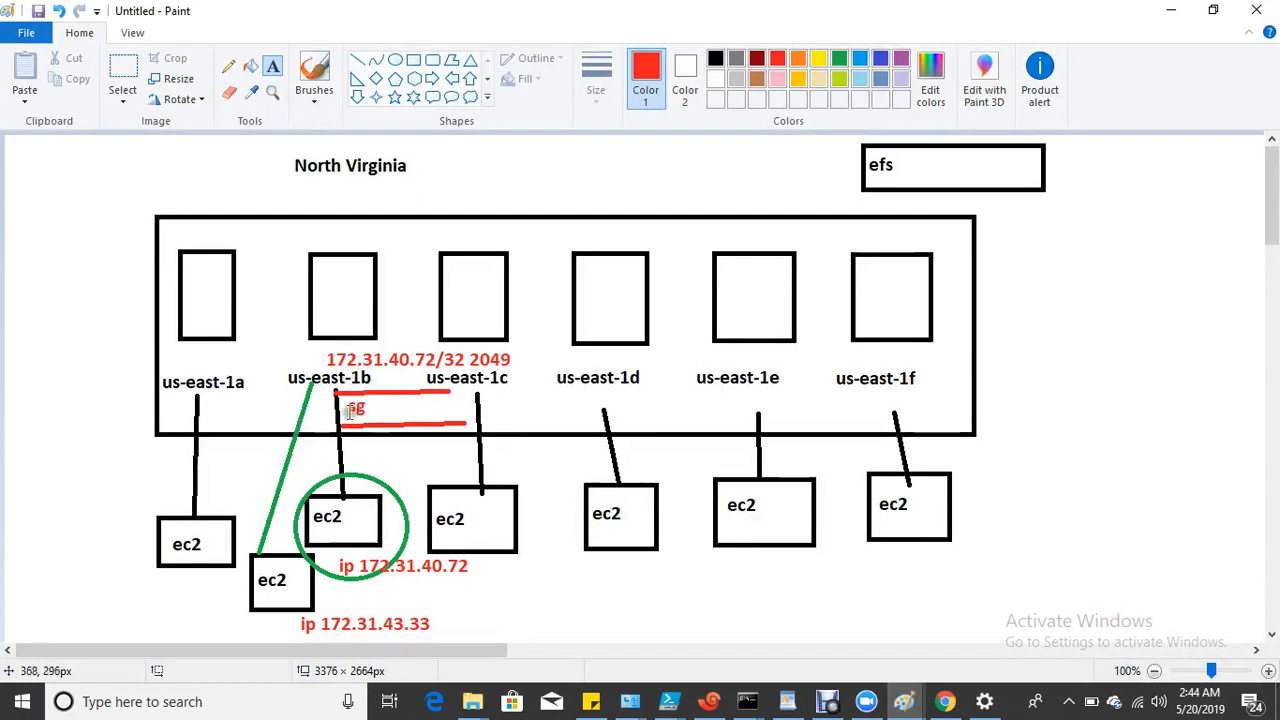
{"action": "left_click", "coordinate": [414, 62]}
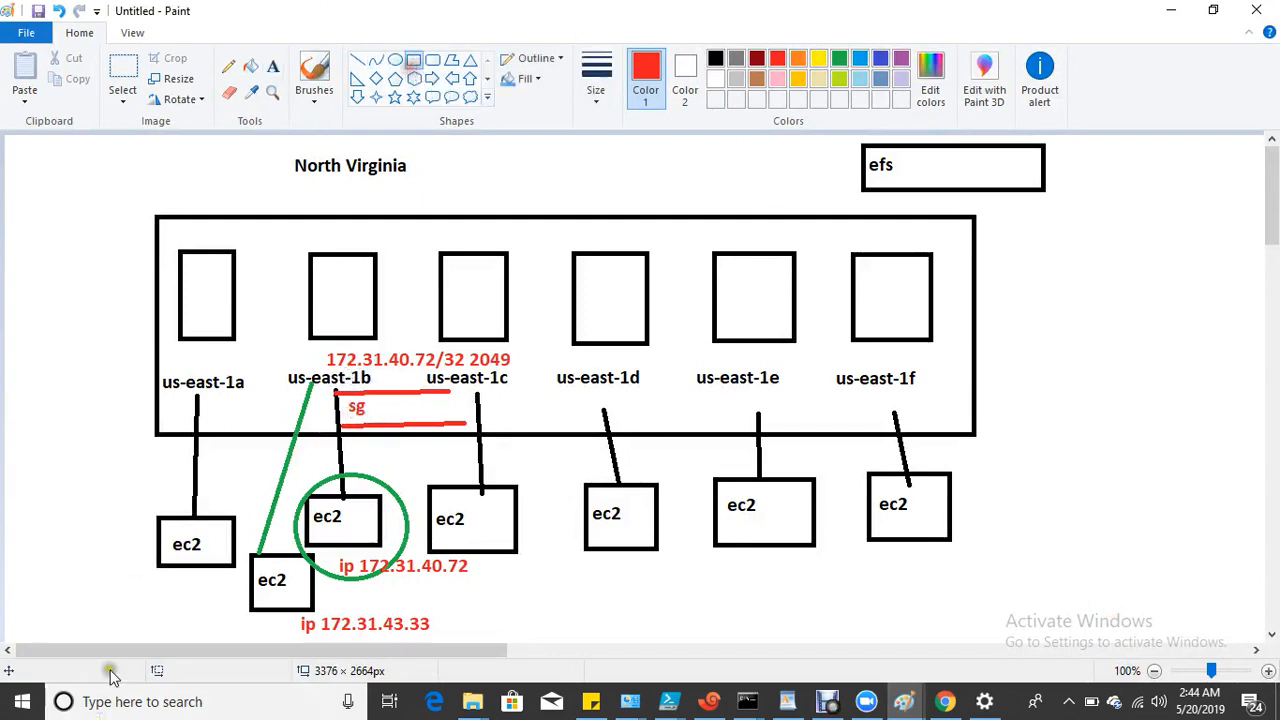
{"action": "left_click_drag", "start_coordinate": [155, 585], "coordinate": [220, 623]}
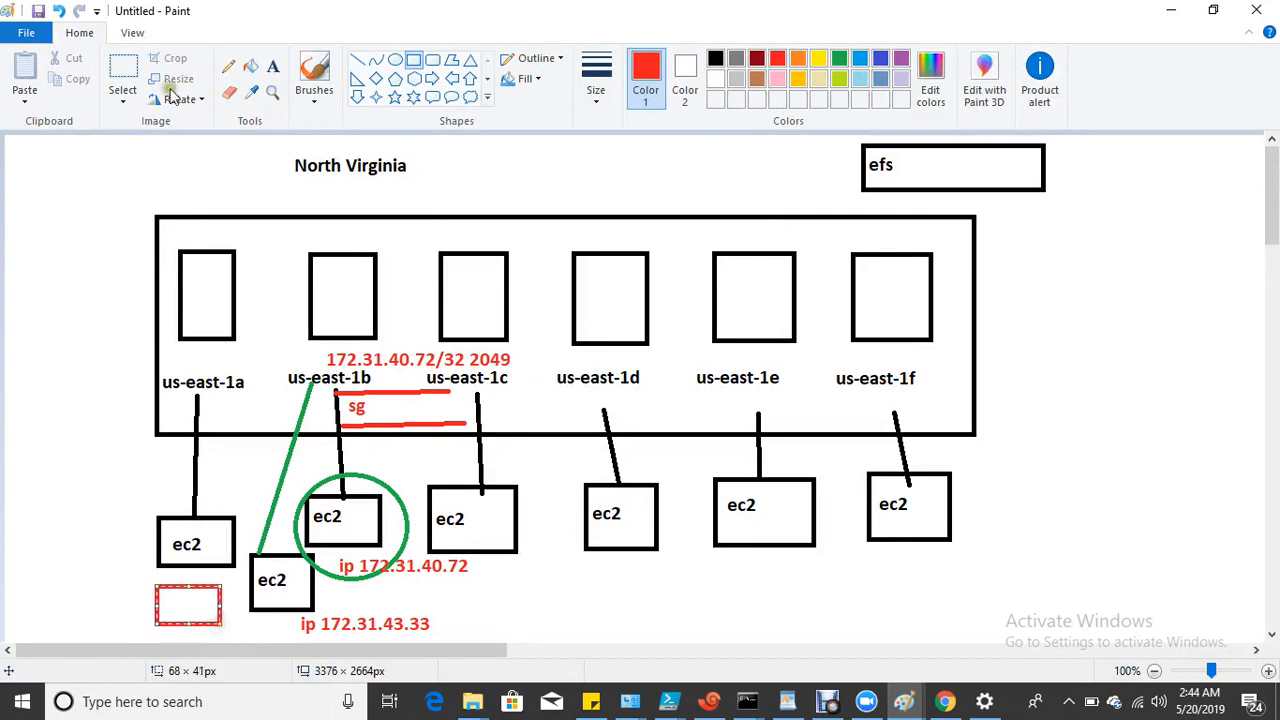
{"action": "left_click", "coordinate": [273, 66]}
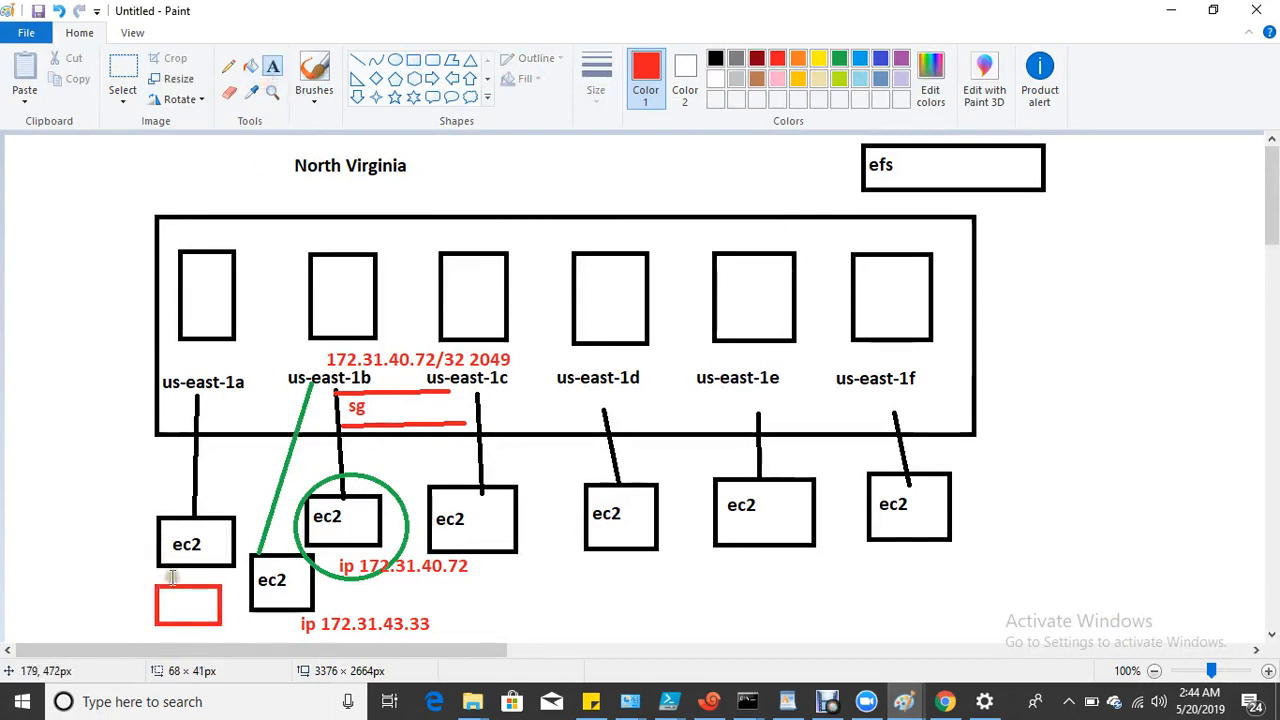
{"action": "left_click_drag", "start_coordinate": [157, 598], "coordinate": [213, 618]}
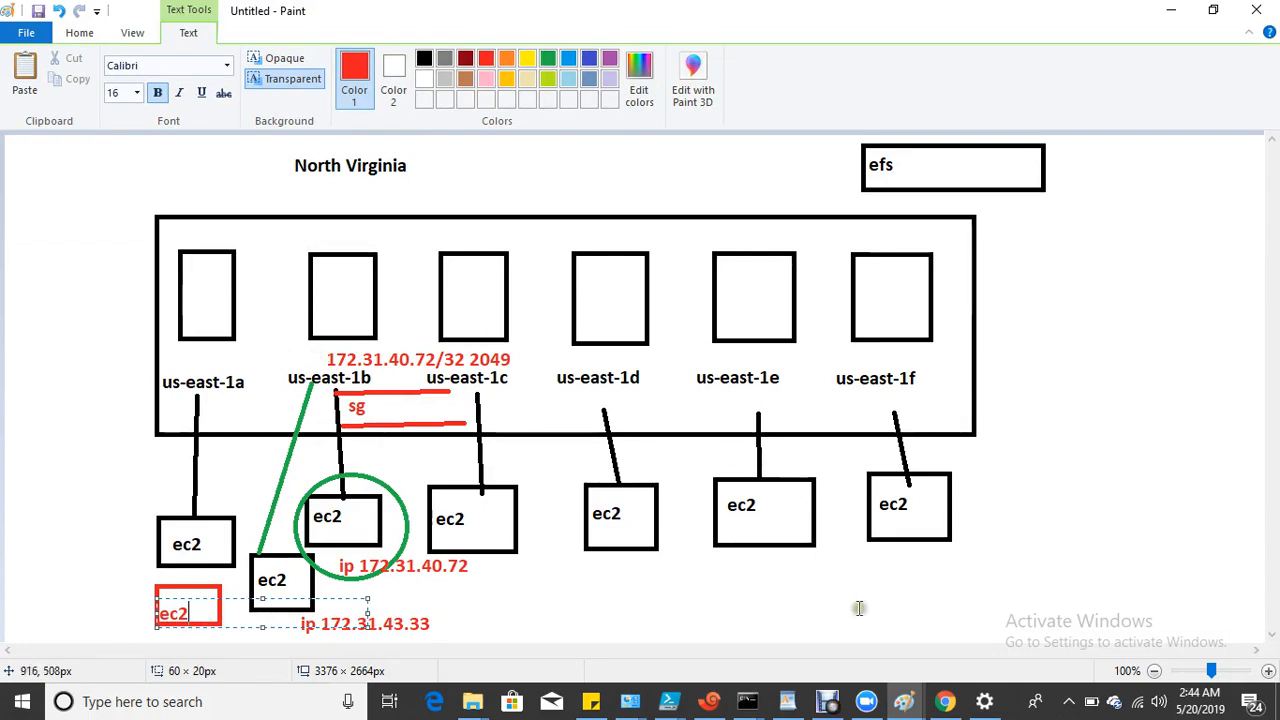
Switch to Chrome, return to the Elastic File System page, close the local VPC mount instructions, and examine the file system access section.
{"action": "left_click", "coordinate": [944, 704]}
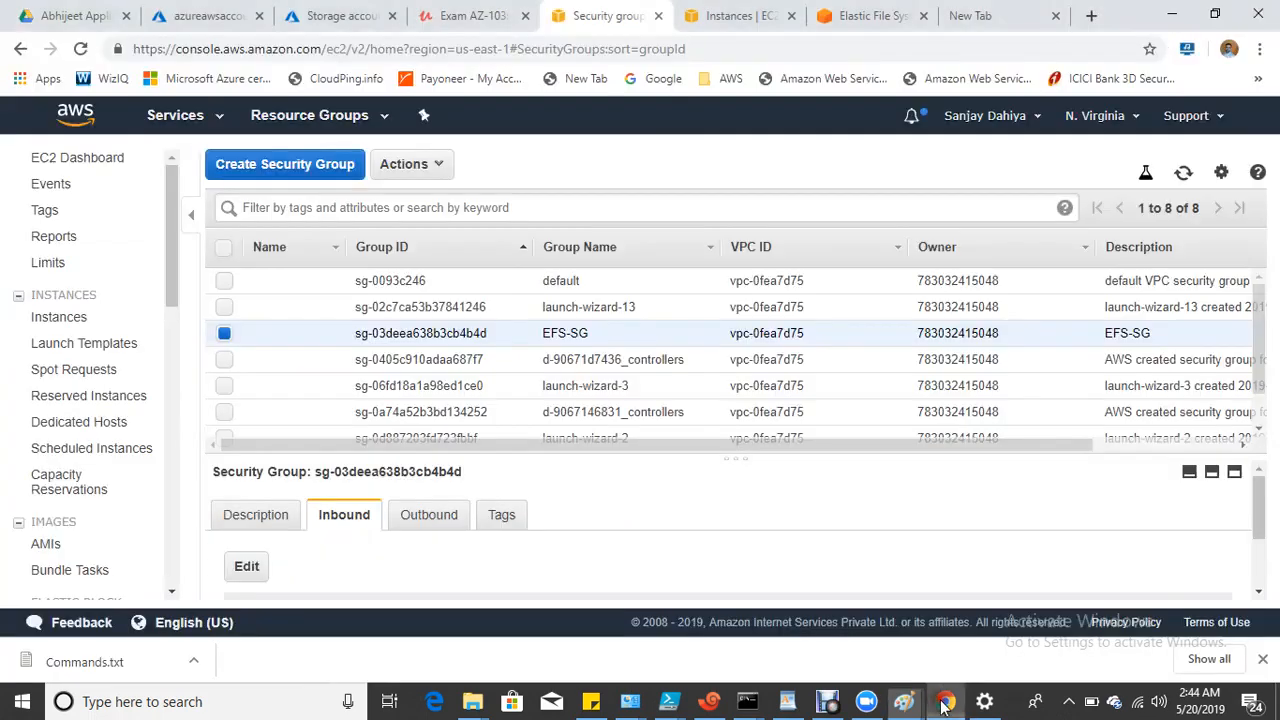
{"action": "left_click", "coordinate": [737, 16]}
{"action": "left_click", "coordinate": [845, 15]}
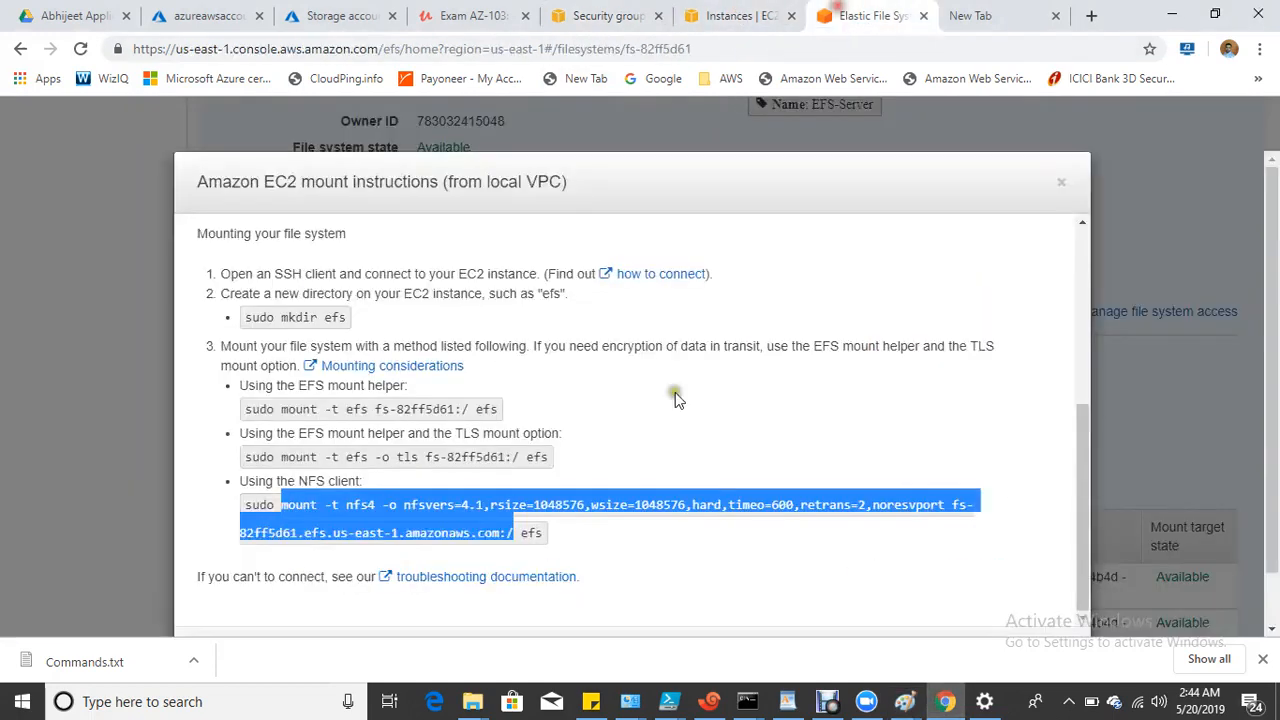
{"action": "left_click", "coordinate": [683, 450]}
{"action": "scroll", "coordinate": [1030, 228], "scroll_direction": "down", "scroll_amount": 1}
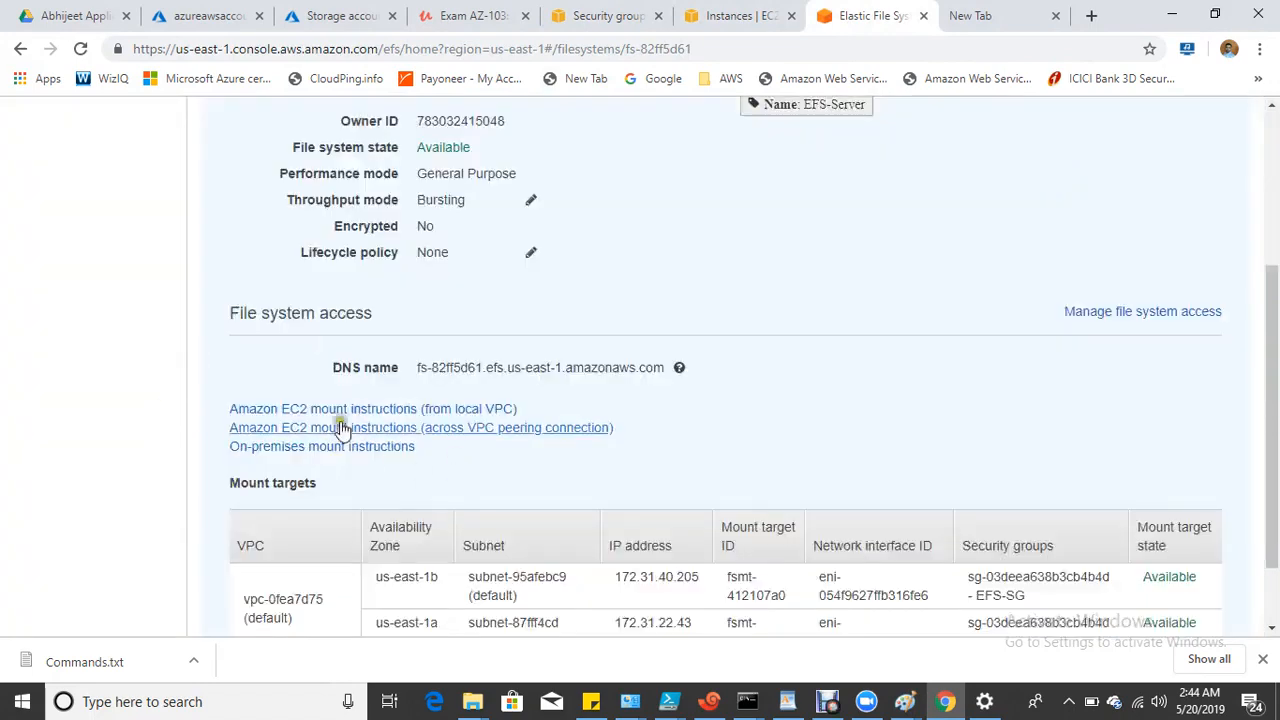
Examine the file system access links and mount targets, and switch to the Paint diagram of the North Virginia availability zones.
{"action": "scroll", "coordinate": [585, 385], "scroll_direction": "up", "scroll_amount": 3}
{"action": "scroll", "coordinate": [654, 391], "scroll_direction": "down", "scroll_amount": 4}
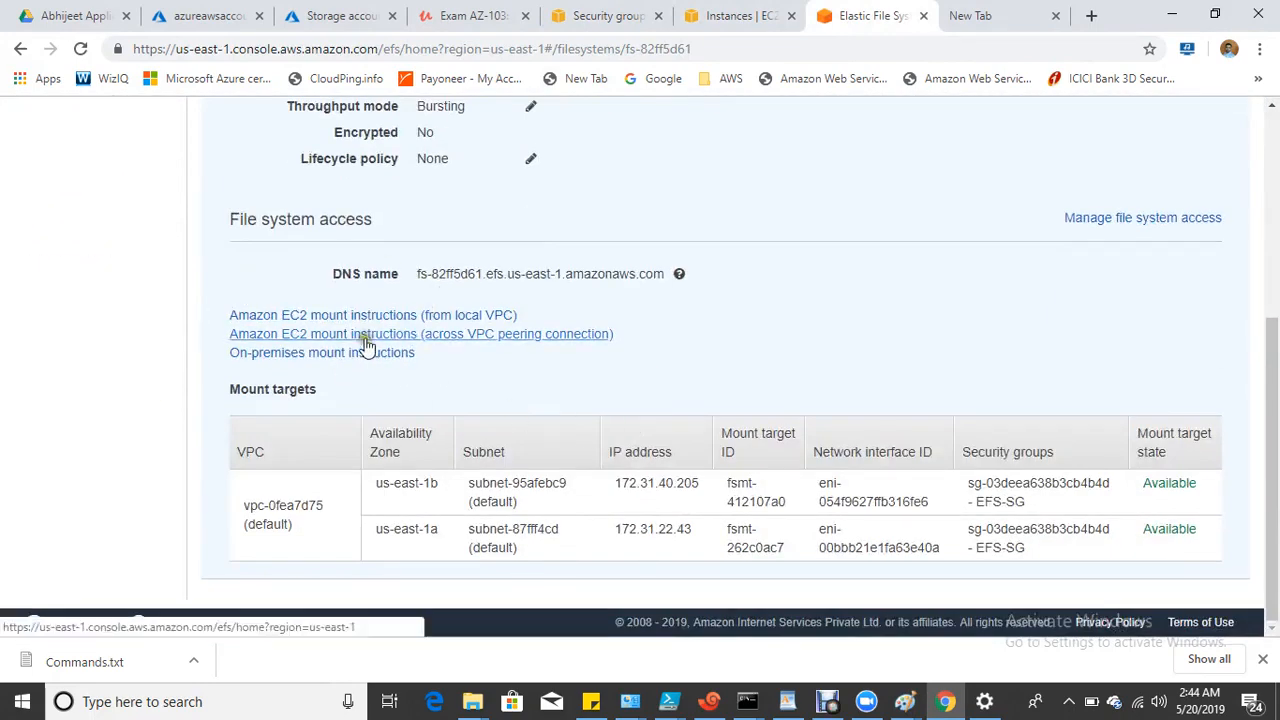
{"action": "left_click", "coordinate": [302, 317]}
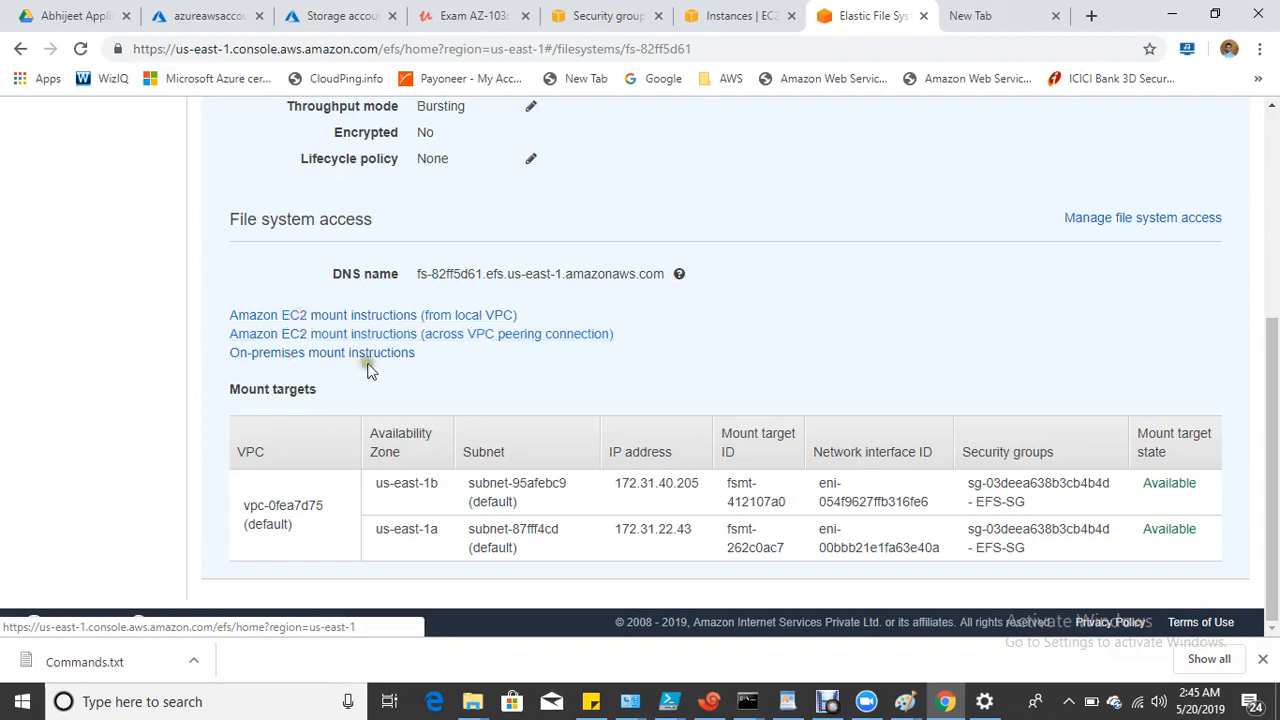
{"action": "scroll", "coordinate": [368, 365], "scroll_direction": "up", "scroll_amount": 1}
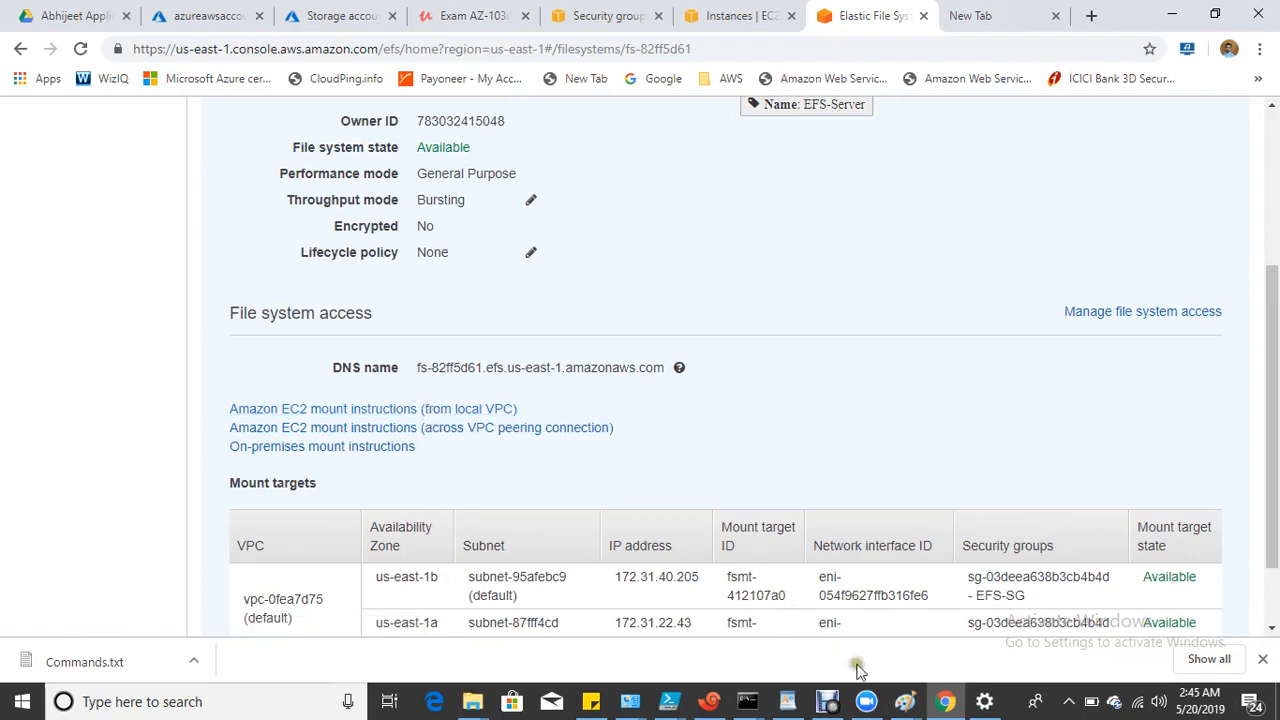
{"action": "mouse_move", "coordinate": [904, 701]}
{"action": "left_click", "coordinate": [1100, 625]}
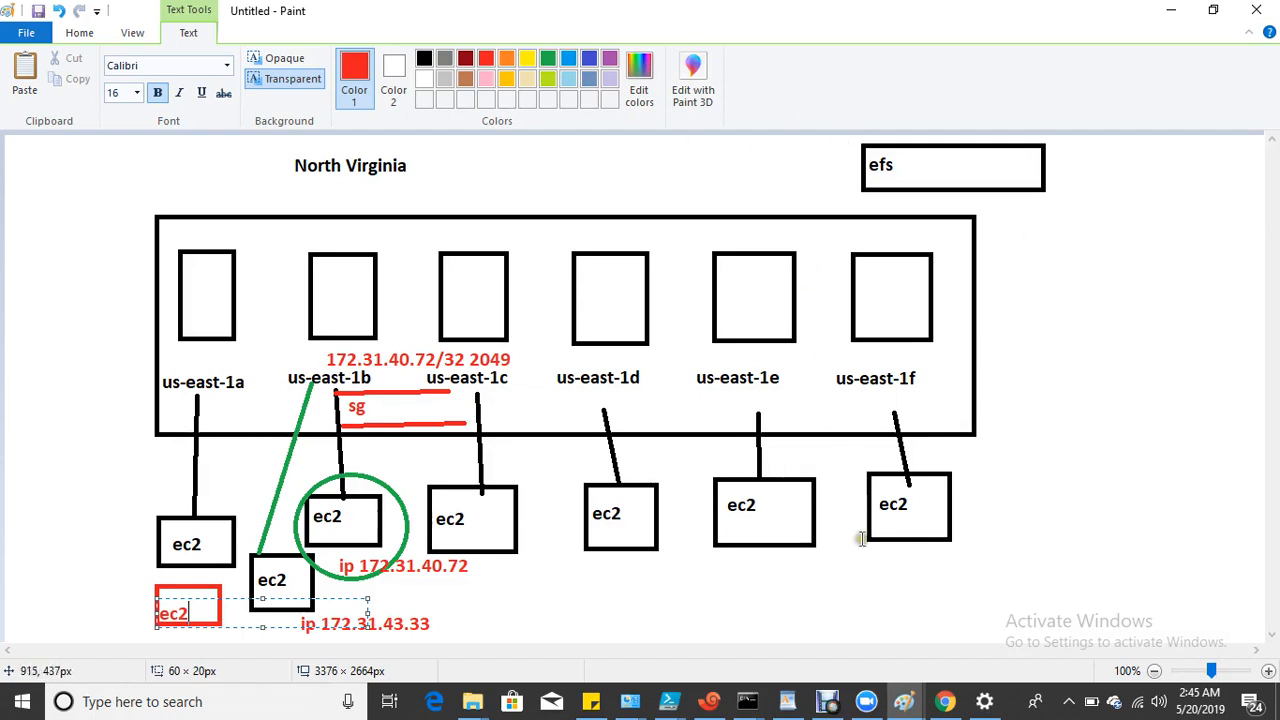
Switch to Chrome, read the Amazon EC2 mount instructions for access across a VPC peering connection, and close them.
{"action": "left_click", "coordinate": [945, 701]}
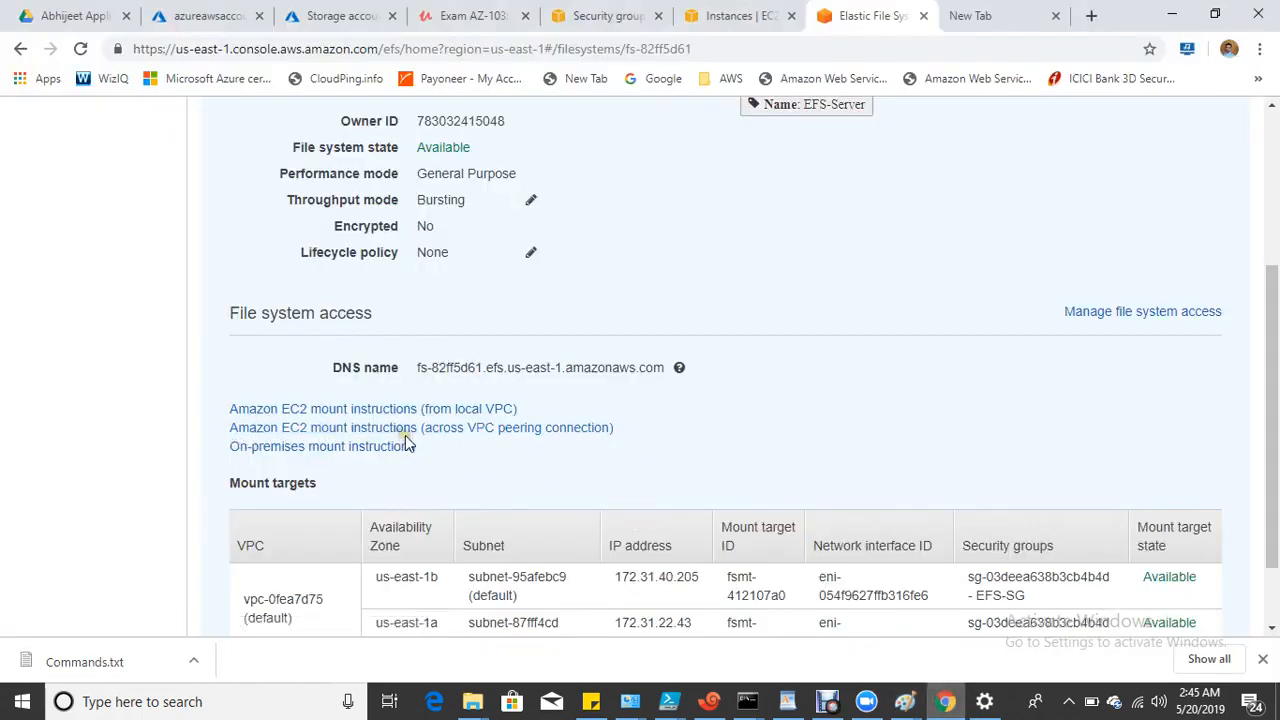
{"action": "left_click", "coordinate": [470, 430]}
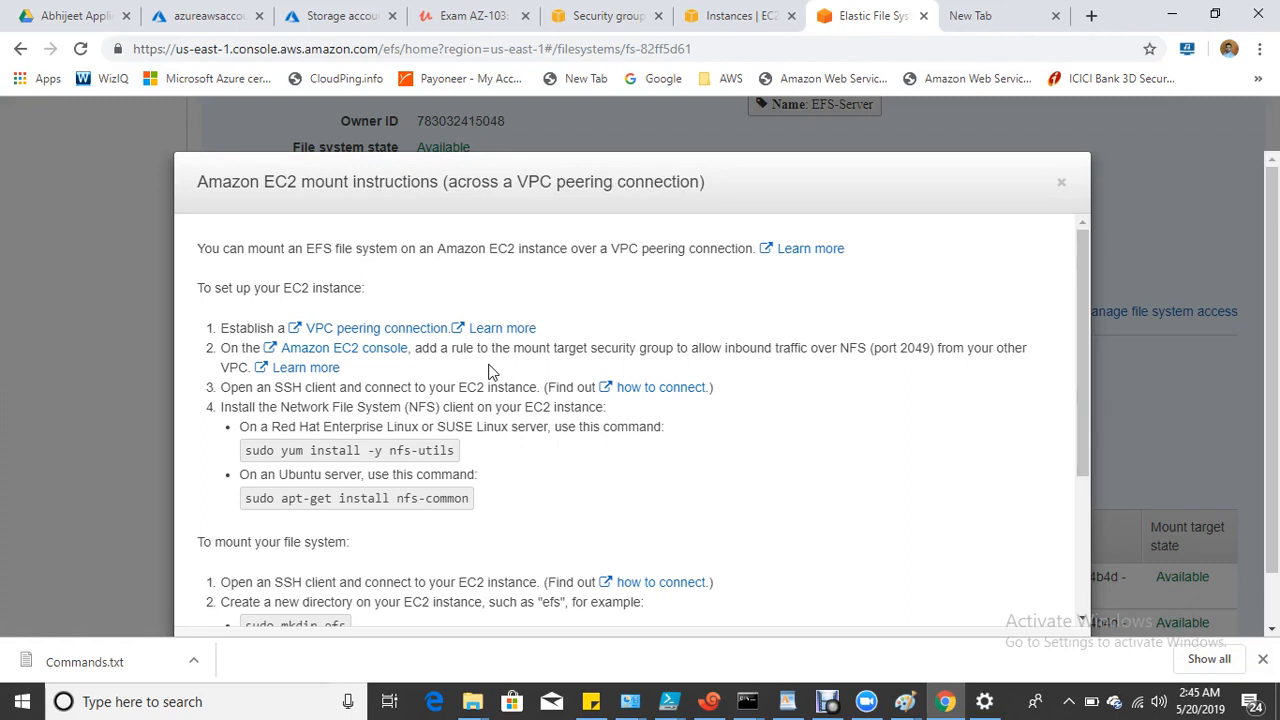
{"action": "left_click", "coordinate": [1061, 190]}
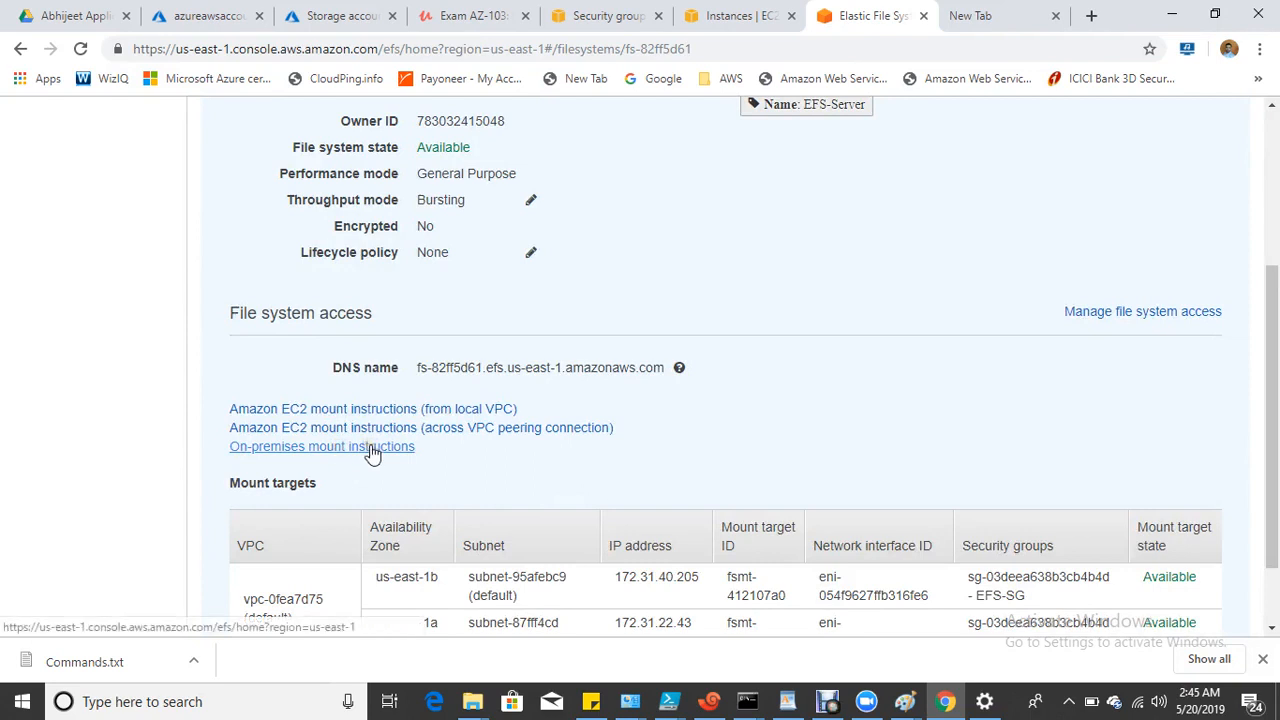
{"action": "key", "text": "super+r"}
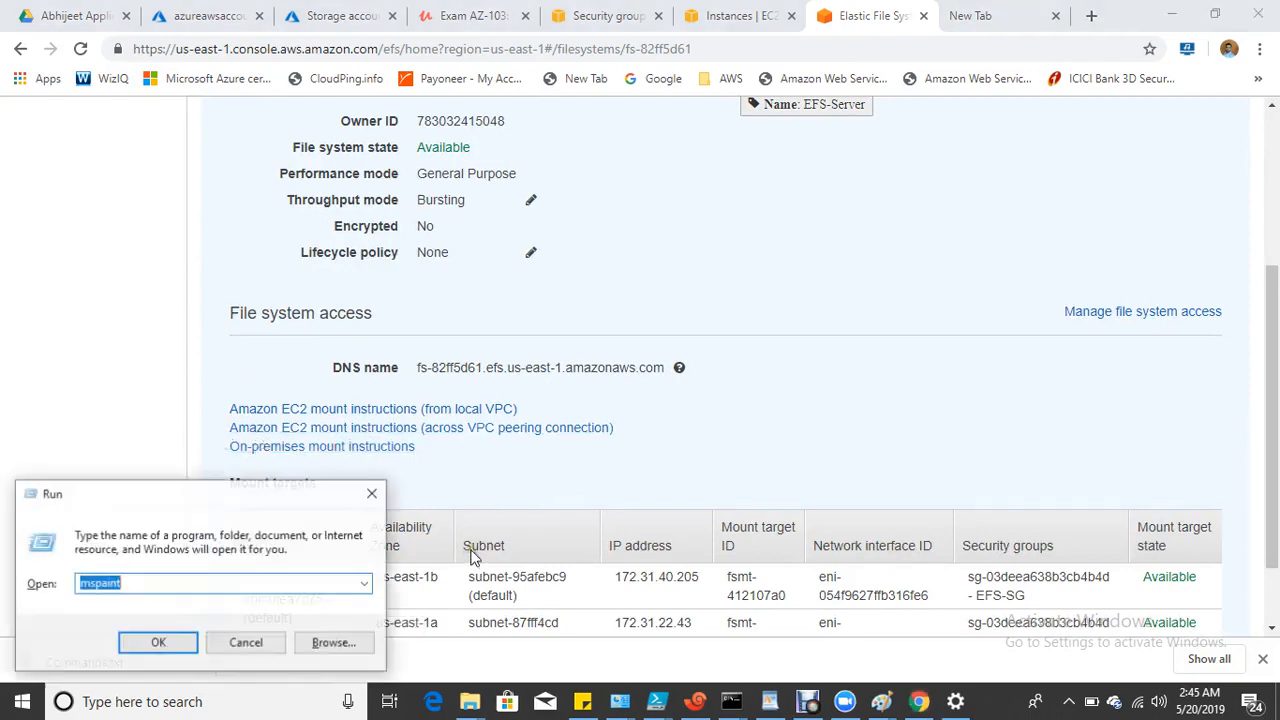
{"action": "key", "text": "Escape"}
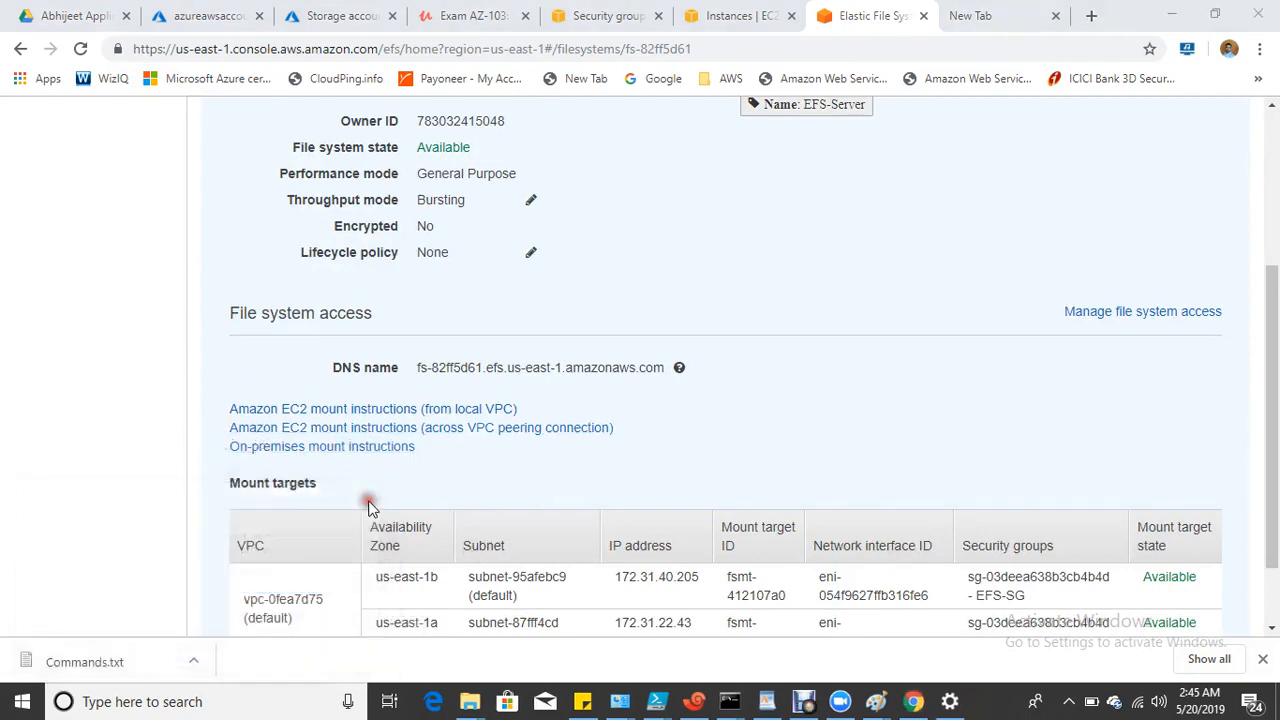
{"action": "key", "text": "super+e"}
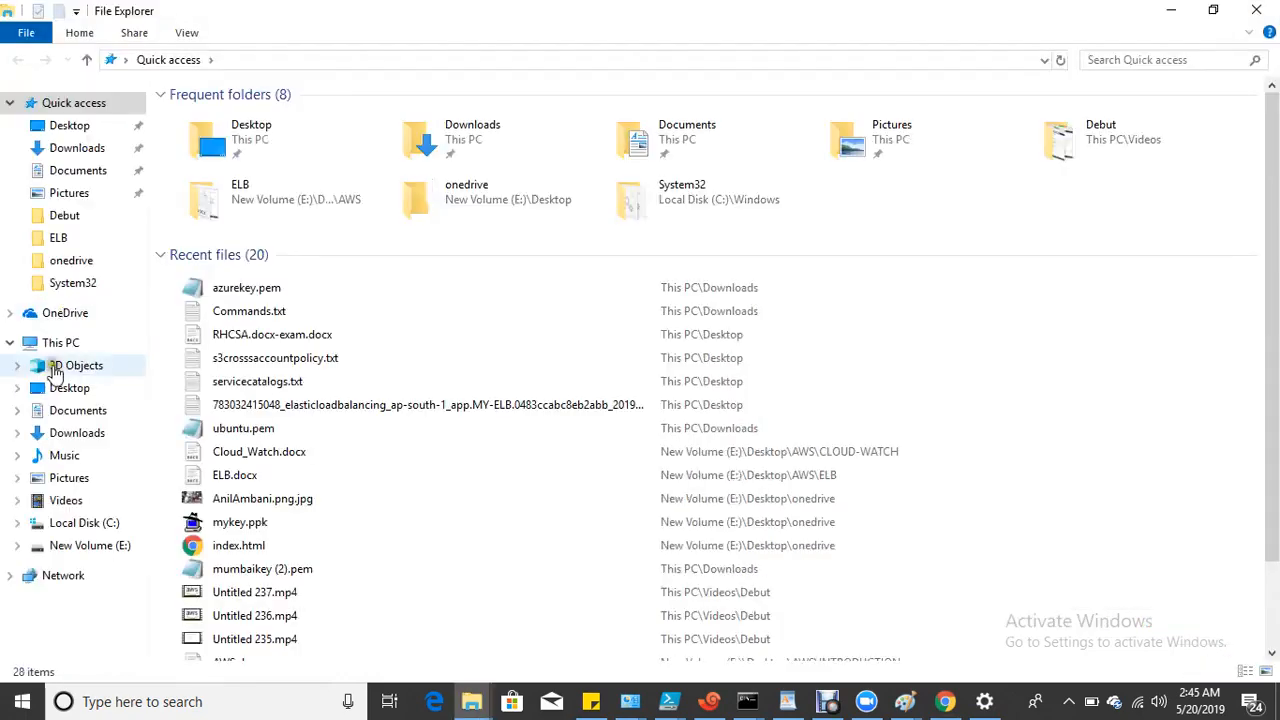
{"action": "left_click", "coordinate": [55, 343]}
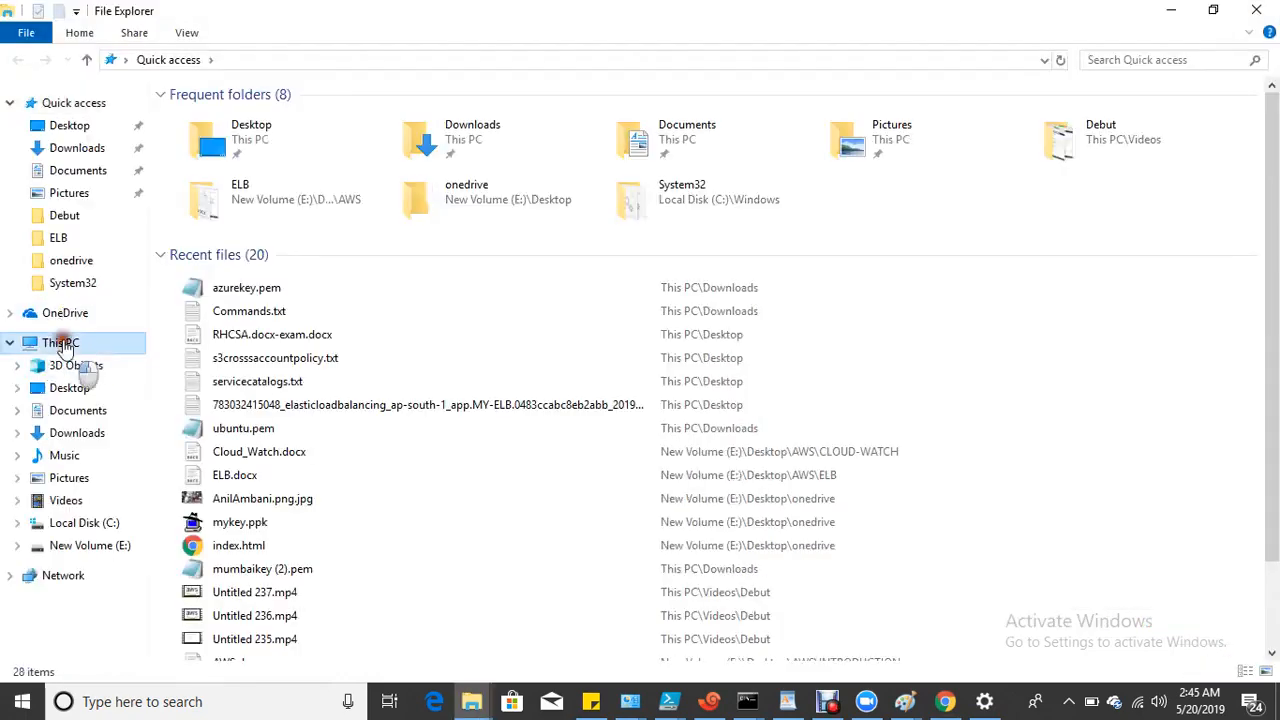
{"action": "left_click", "coordinate": [1258, 9]}
{"action": "left_click", "coordinate": [470, 480]}
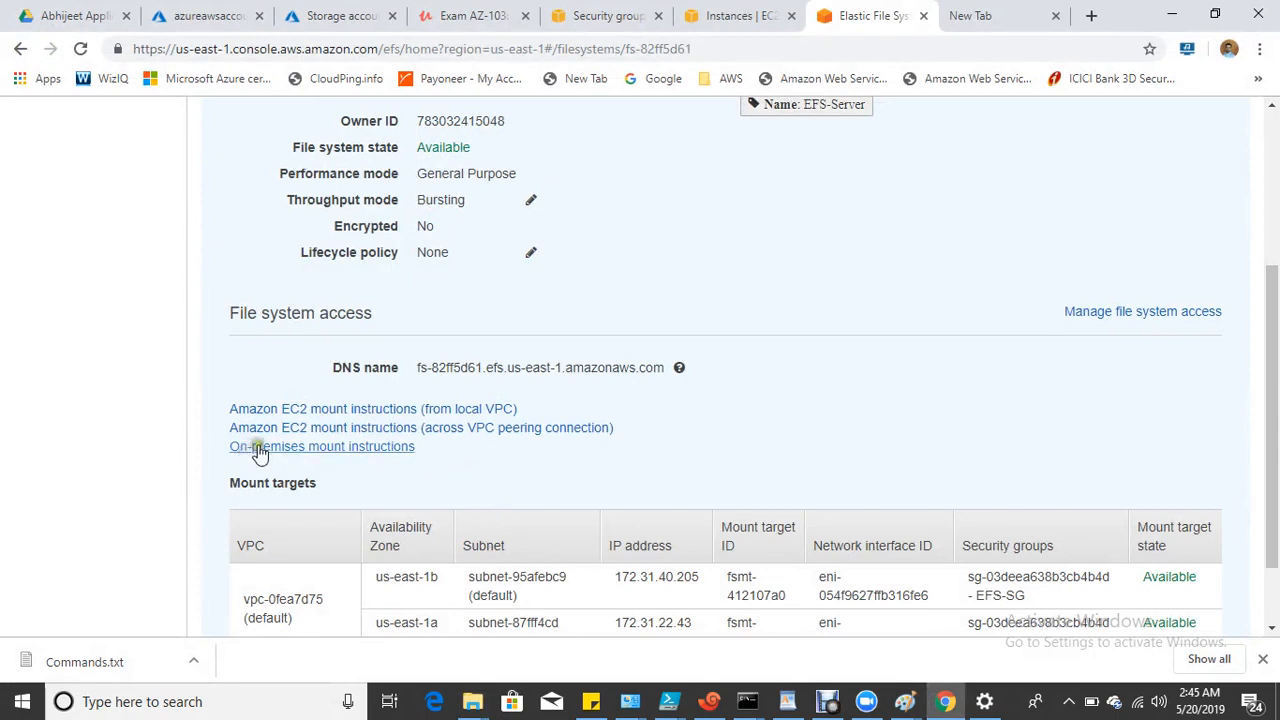
Open the on-premises mount instructions, read the Direct Connect or VPN setup and the mount command, and close them.
{"action": "left_click", "coordinate": [328, 448]}
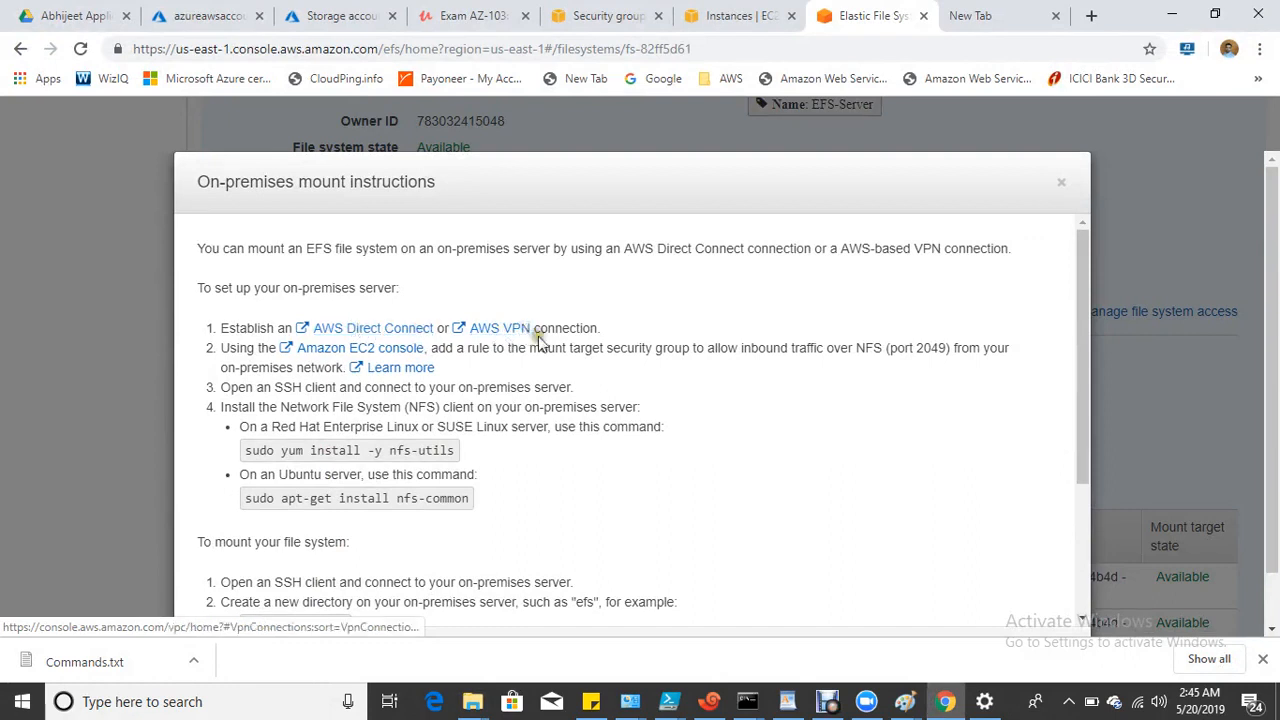
{"action": "scroll", "coordinate": [593, 481], "scroll_direction": "down", "scroll_amount": 2}
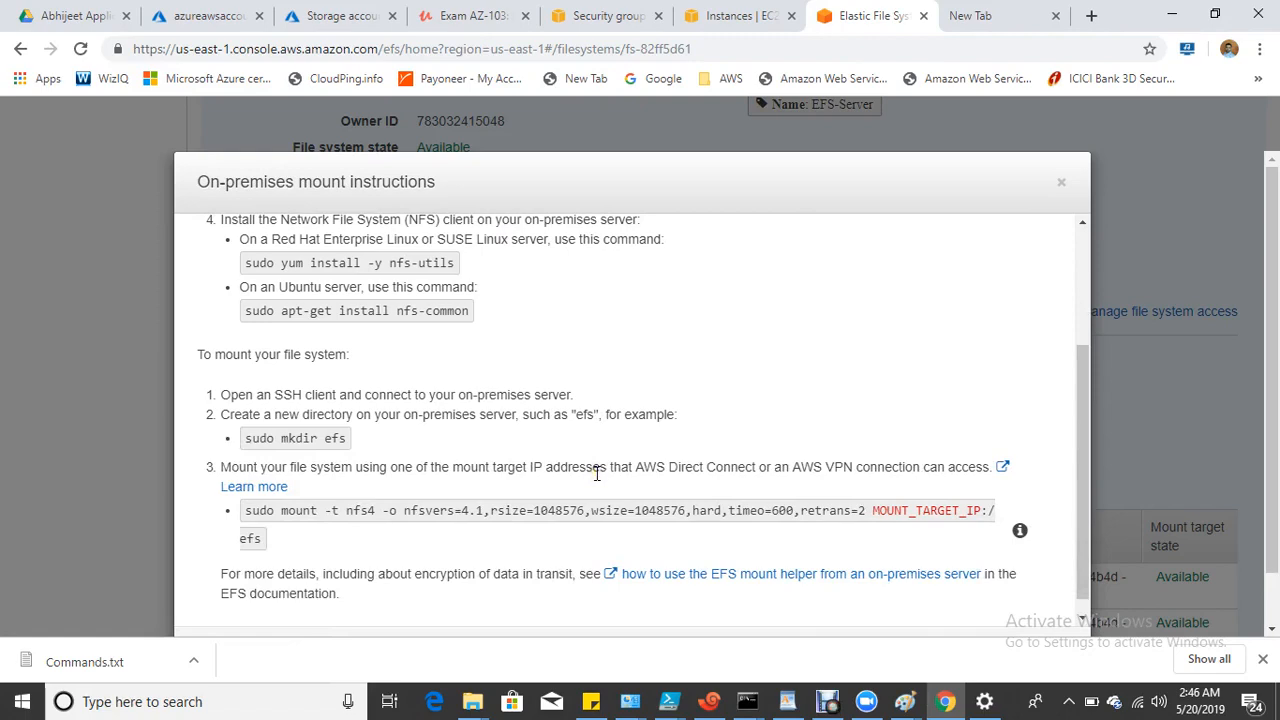
{"action": "left_click", "coordinate": [1060, 182]}
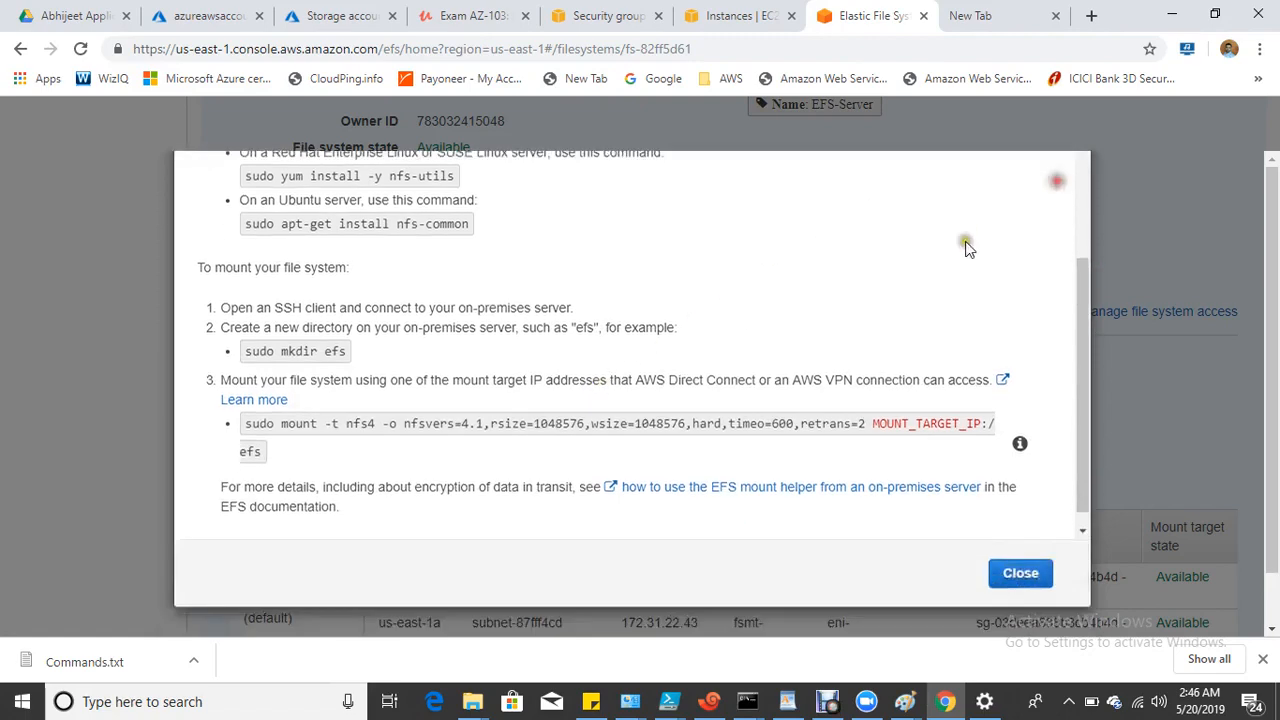
Permanently delete the EFS-Server file system, confirming the deletion with its file system ID fs-82ff5d61.
{"action": "scroll", "coordinate": [551, 463], "scroll_direction": "up", "scroll_amount": 3}
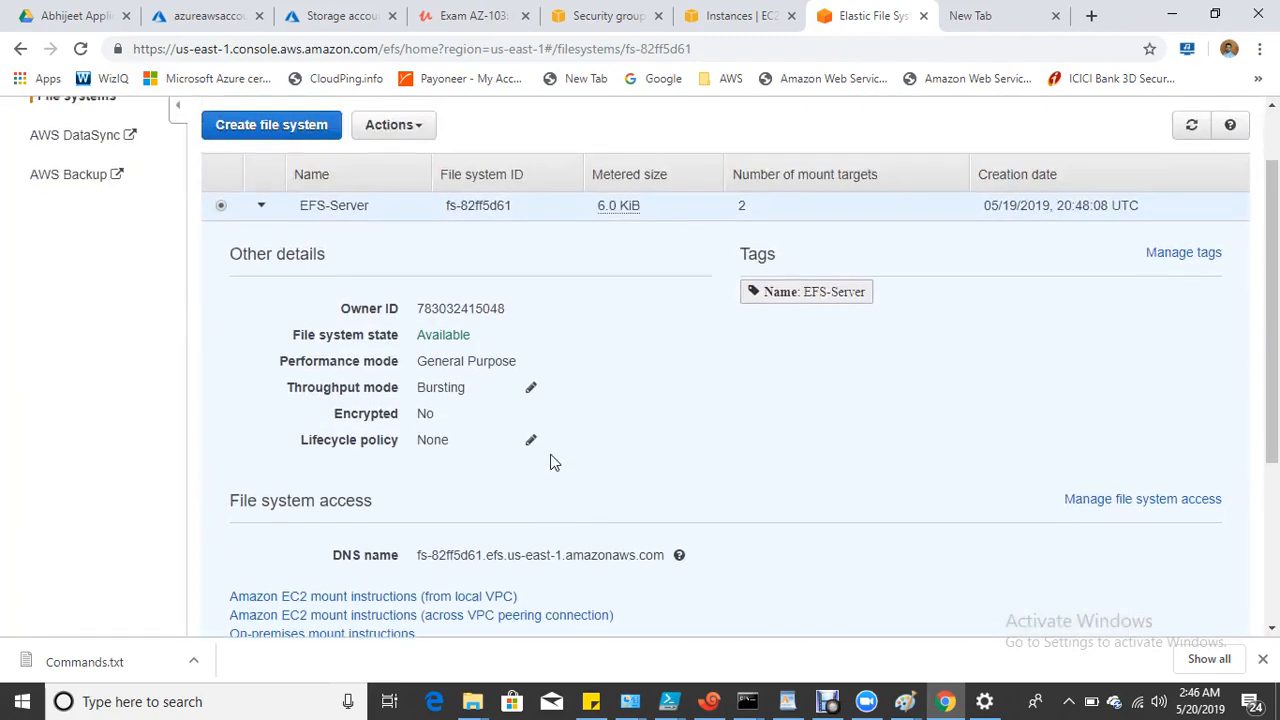
{"action": "scroll", "coordinate": [551, 463], "scroll_direction": "up", "scroll_amount": 1}
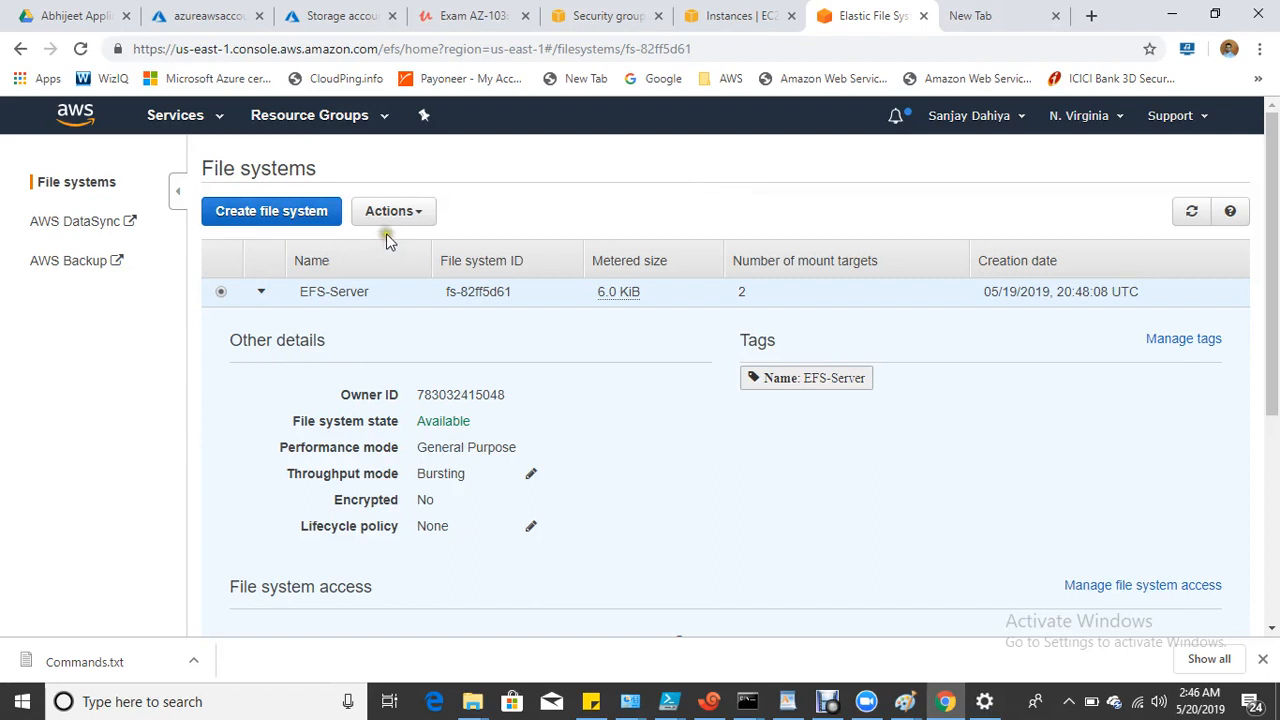
{"action": "left_click", "coordinate": [408, 218]}
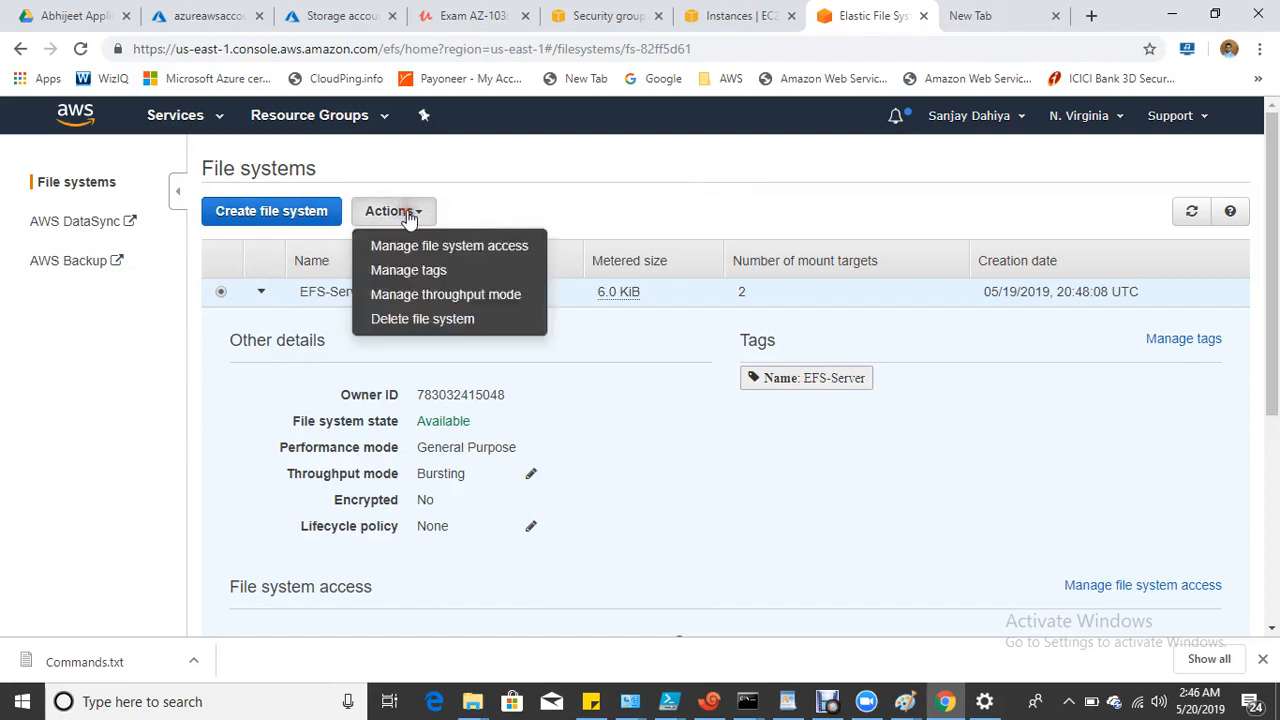
{"action": "left_click", "coordinate": [420, 319]}
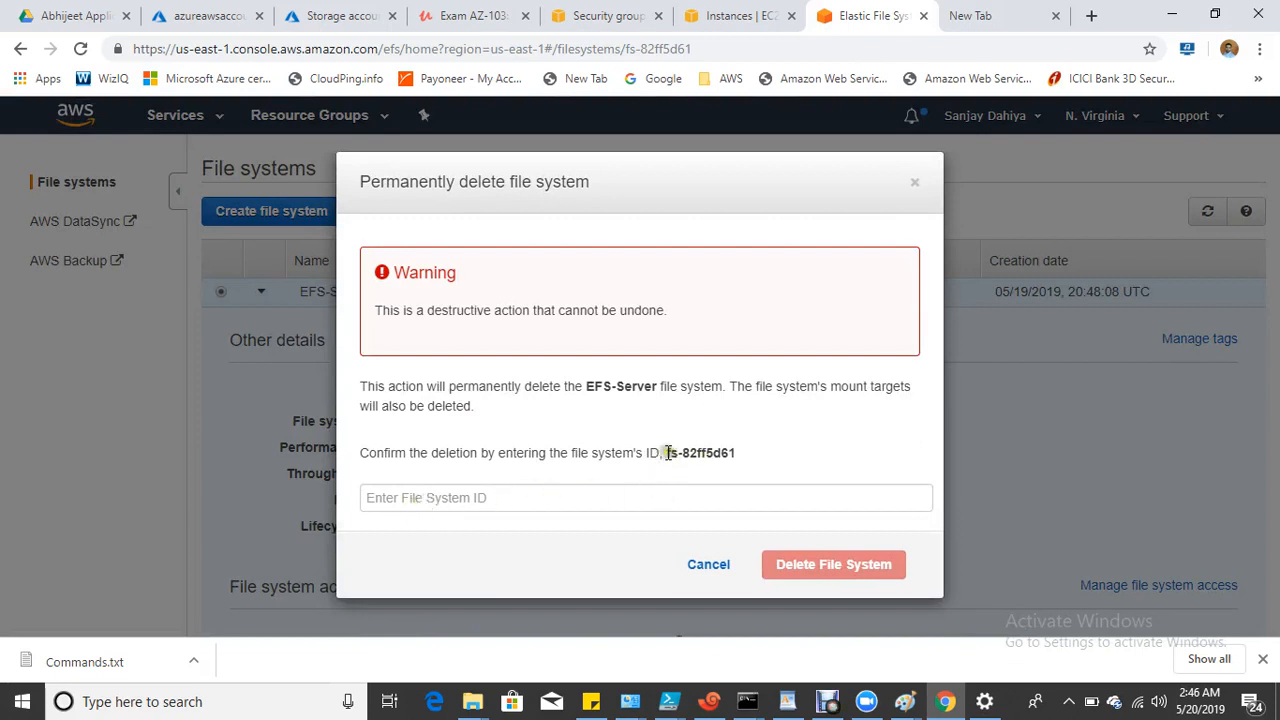
{"action": "left_click_drag", "start_coordinate": [667, 452], "coordinate": [766, 457]}
{"action": "key", "text": "ctrl+c"}
{"action": "left_click", "coordinate": [494, 500]}
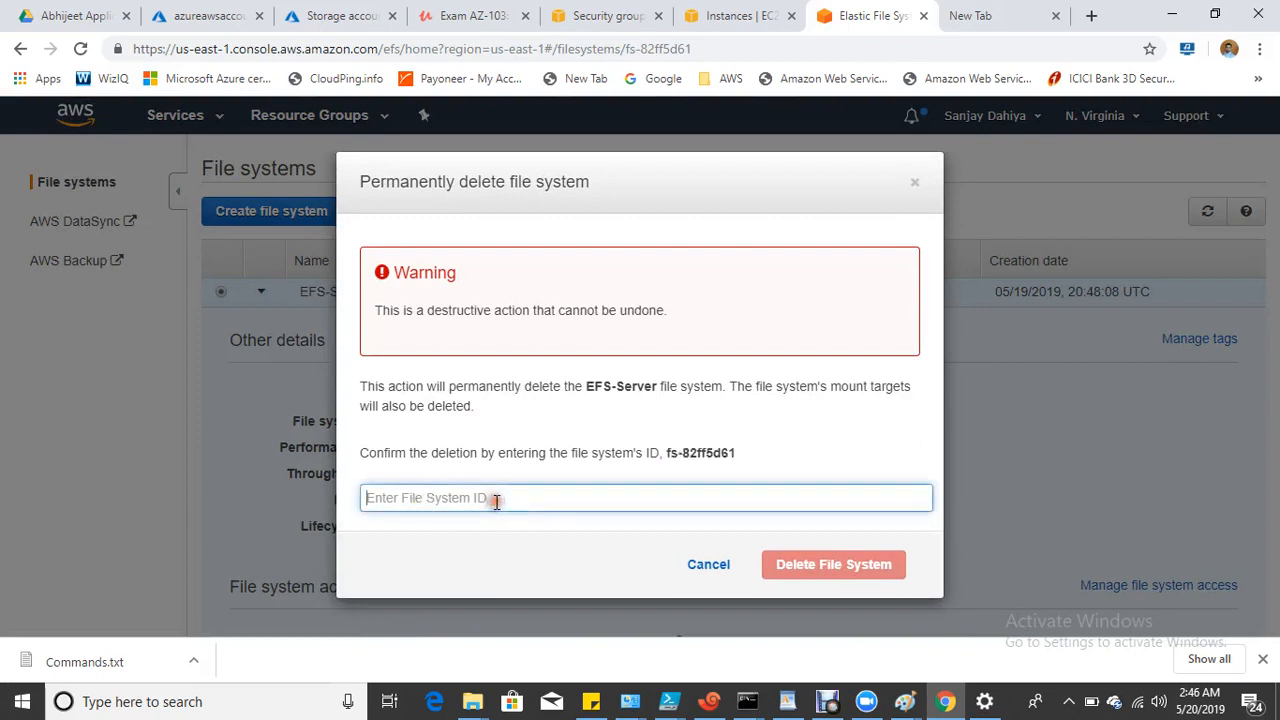
{"action": "key", "text": "ctrl+v"}
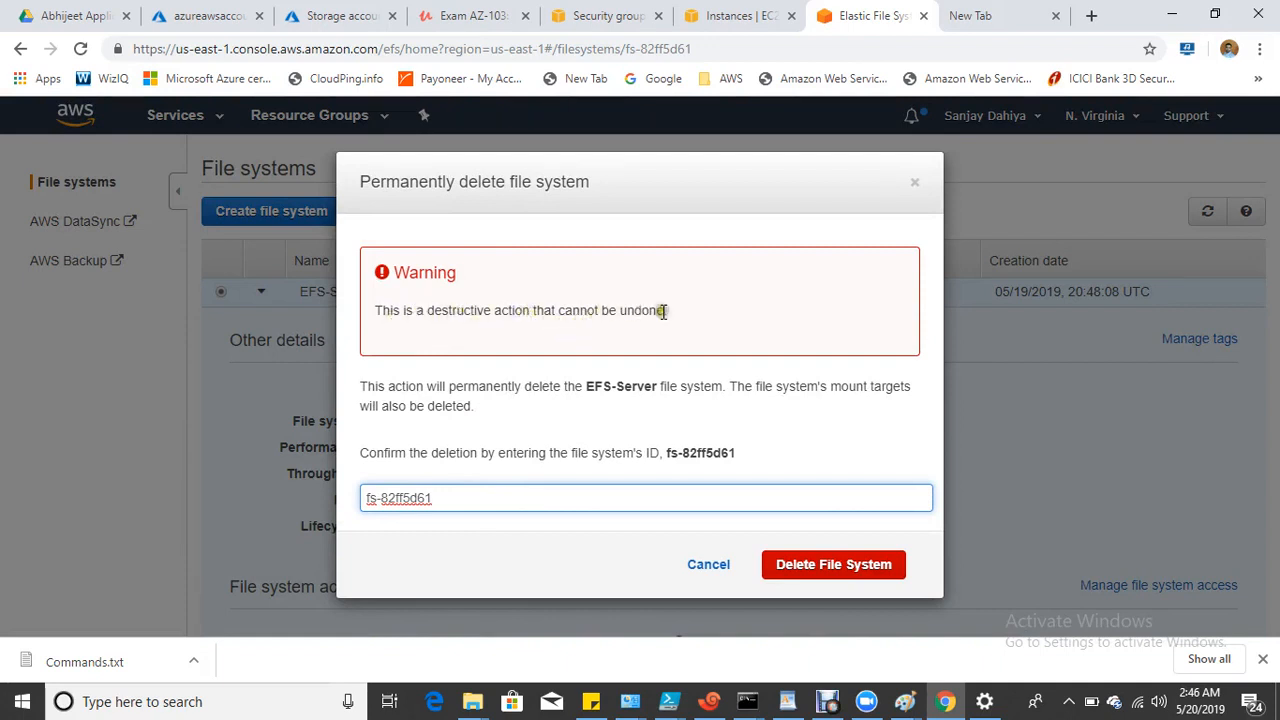
{"action": "left_click", "coordinate": [815, 566]}
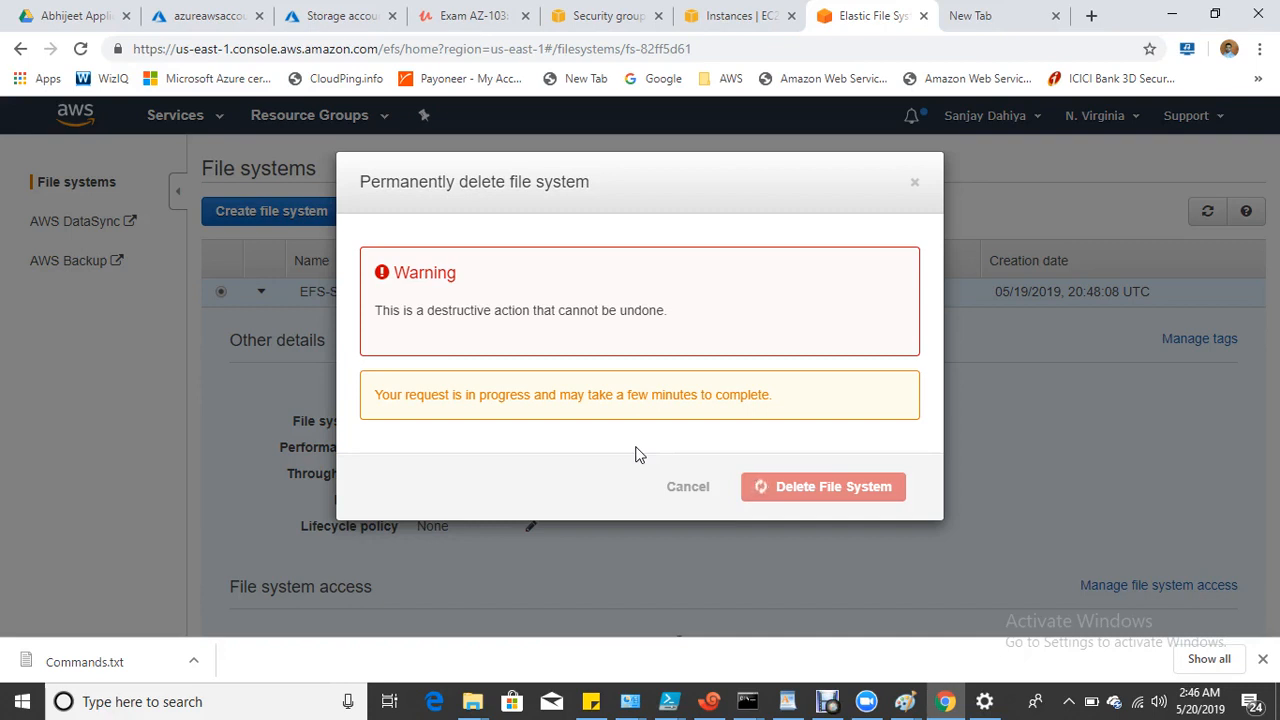
{"action": "left_click", "coordinate": [836, 700]}
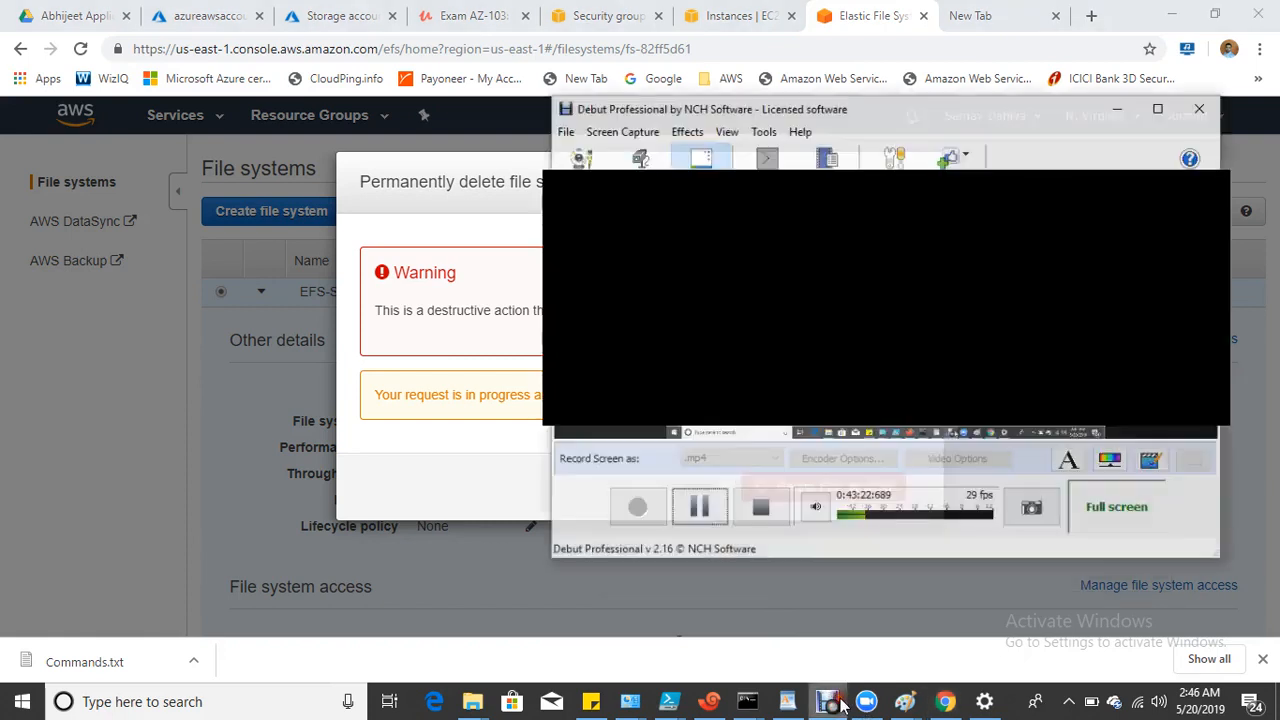
{"action": "left_click", "coordinate": [836, 700]}
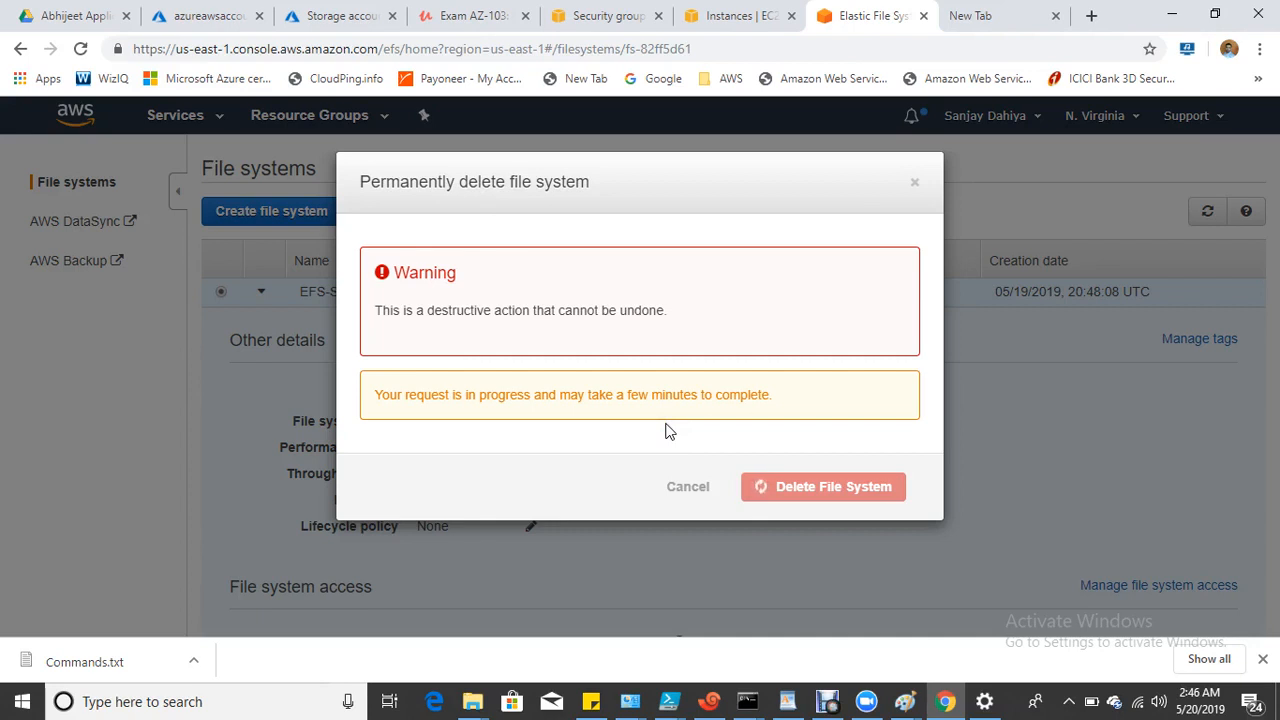
{"action": "left_click", "coordinate": [827, 701]}
{"action": "left_click", "coordinate": [693, 500]}
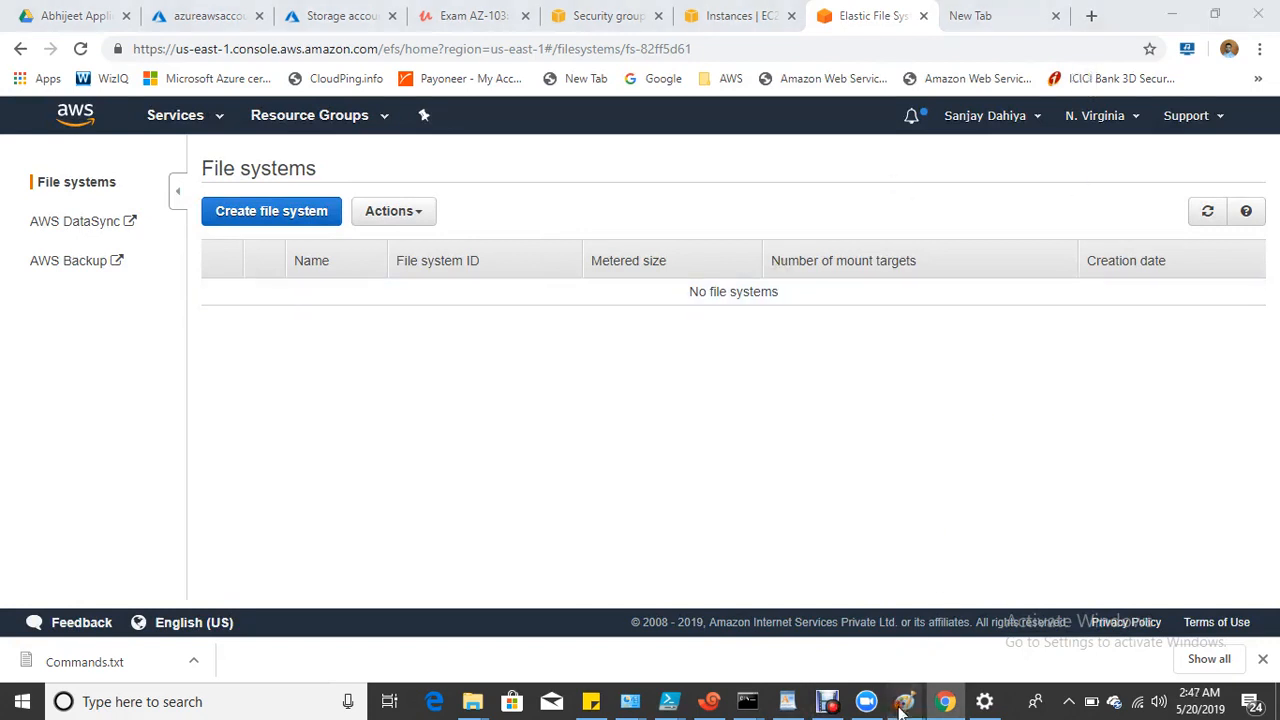
Switch to the Paint diagram that shows SAN storage, the Linux NFS server and Server-1 to Server-4.
{"action": "mouse_move", "coordinate": [904, 701]}
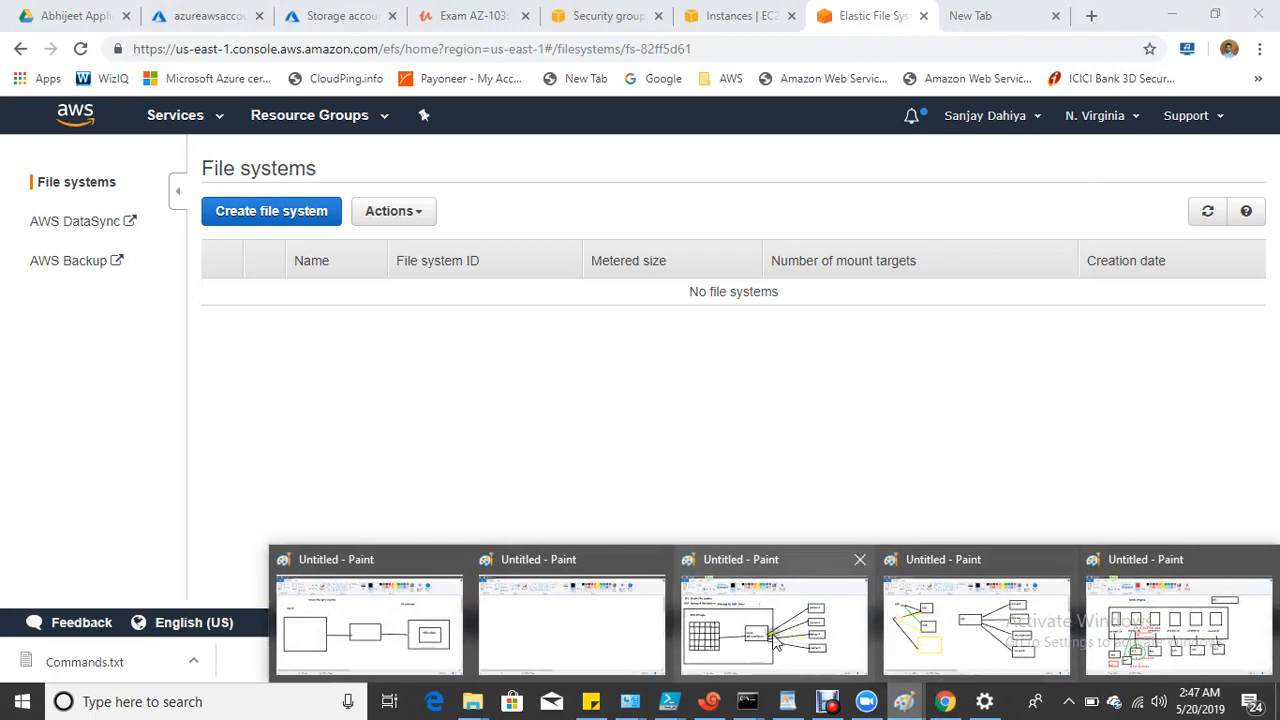
{"action": "left_click", "coordinate": [804, 646]}
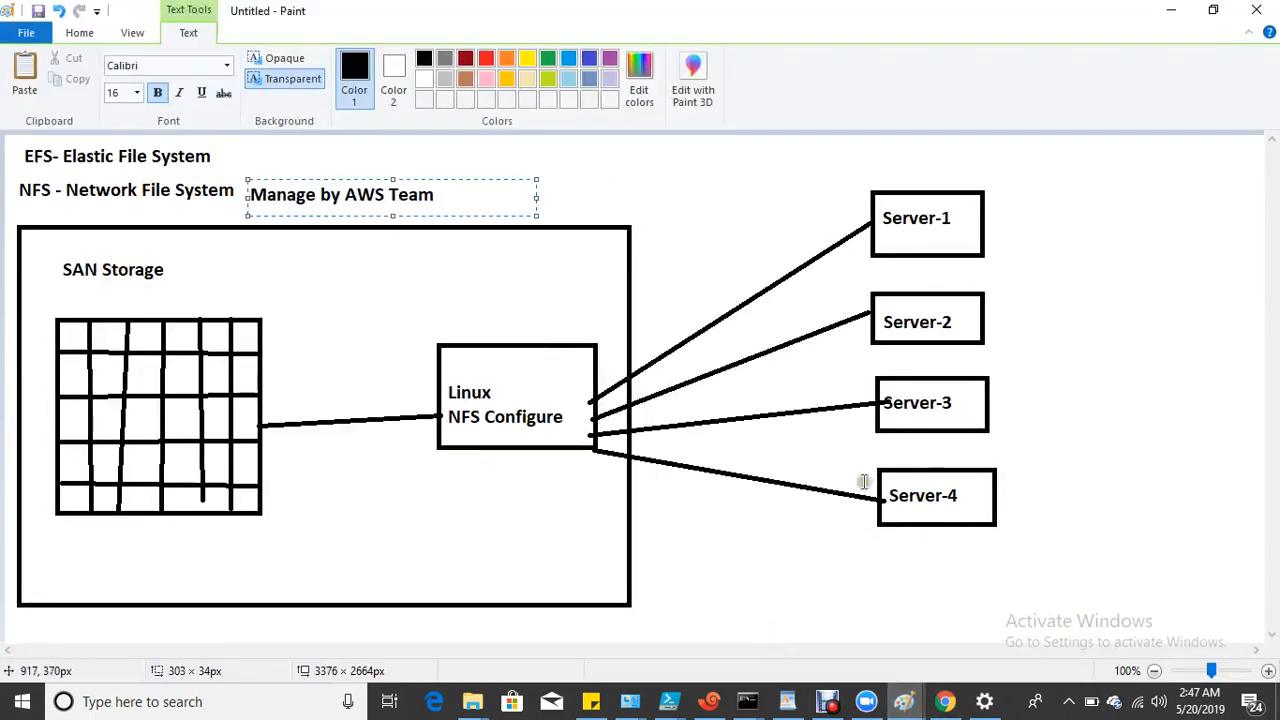